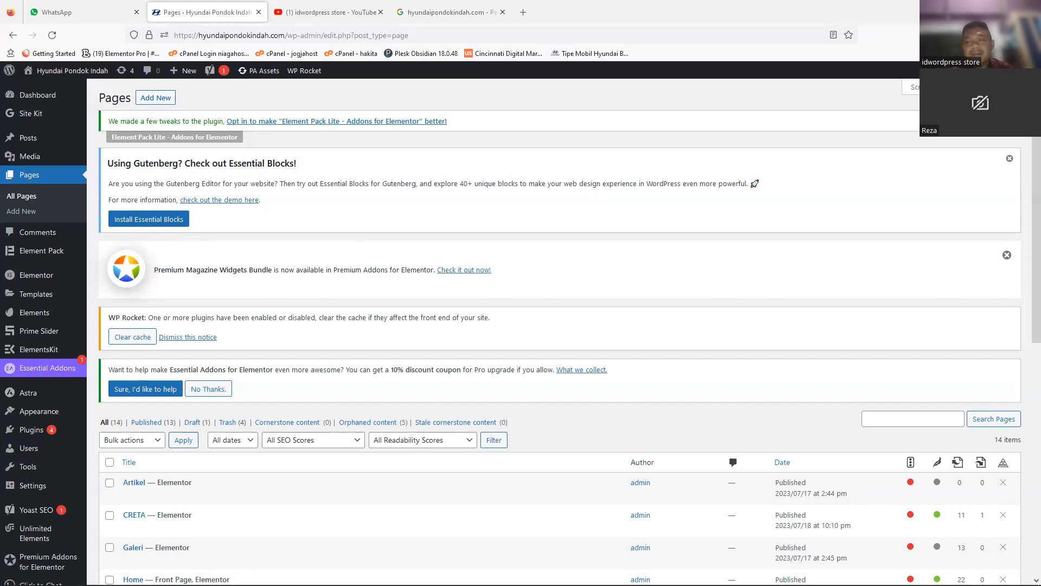
Step: Open the hyundaipondokindah.com homepage in a new browser tab and look over its banner, dealer introduction and car sections
{"action": "left_click_drag", "start_coordinate": [1027, 144], "coordinate": [1025, 233]}
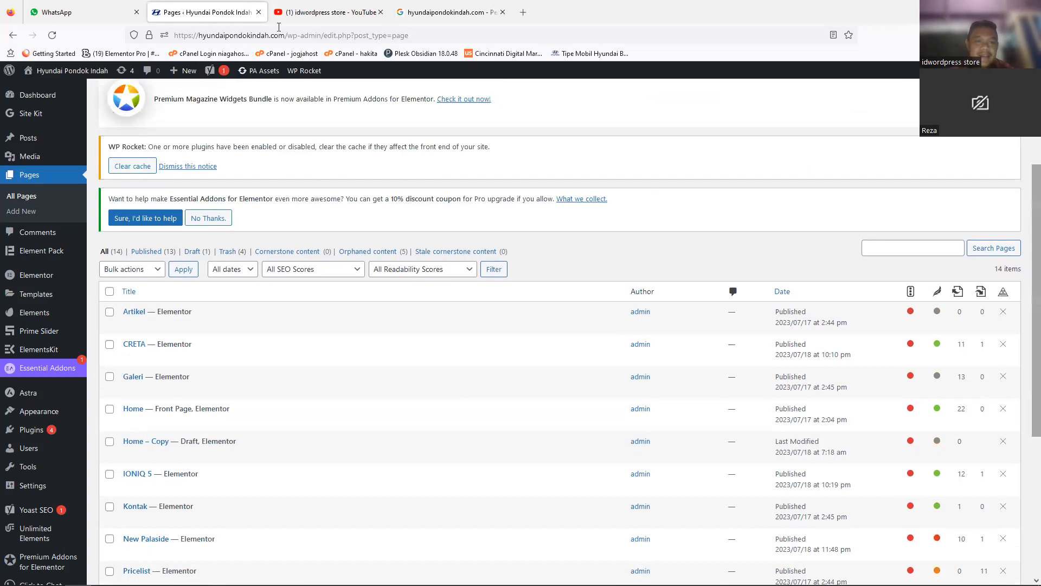
{"action": "right_click", "coordinate": [221, 15]}
{"action": "left_click", "coordinate": [238, 25]}
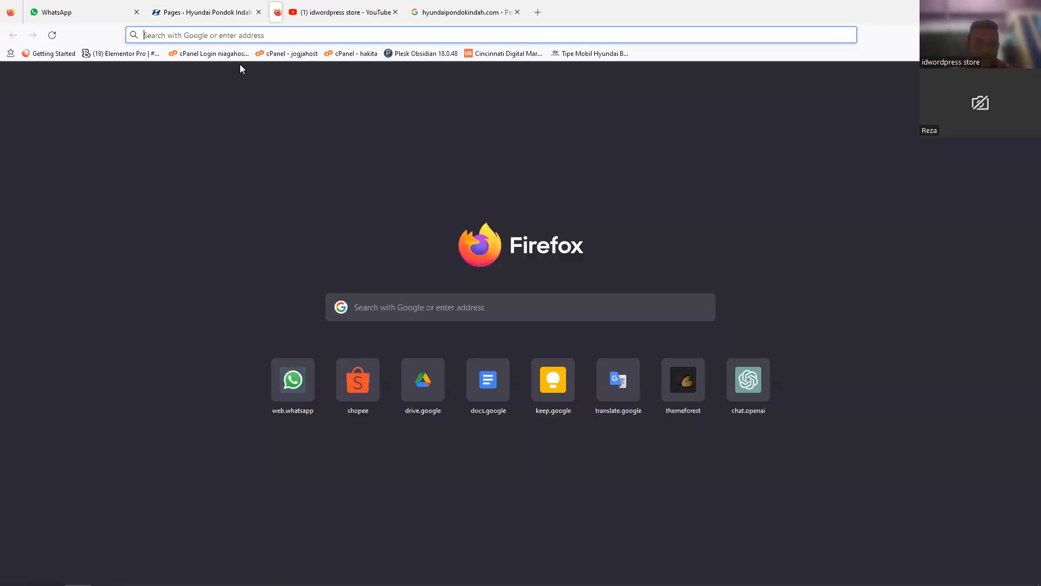
{"action": "type", "text": "hyu"}
{"action": "key", "text": "Return"}
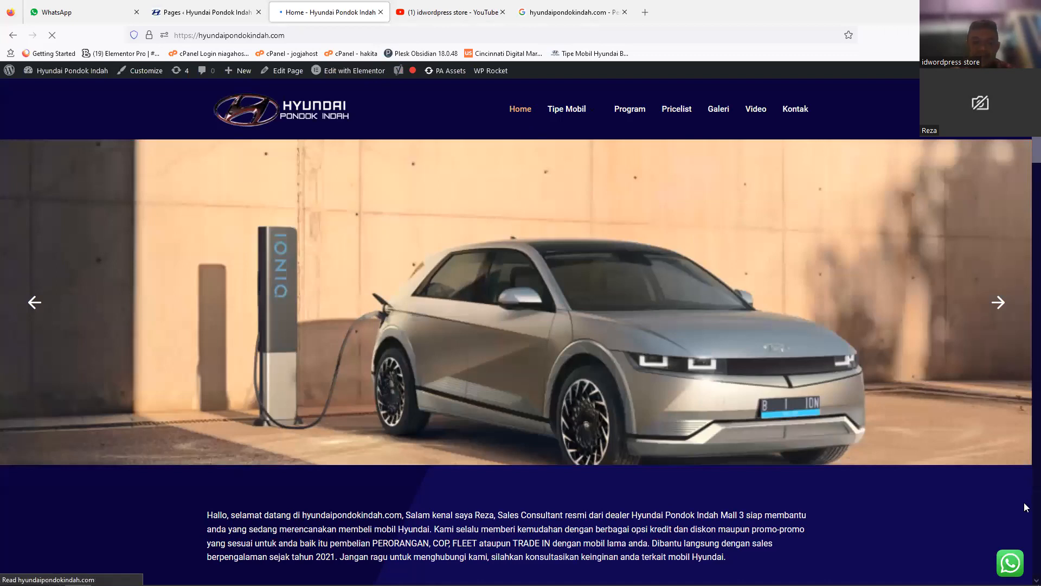
{"action": "scroll", "coordinate": [1025, 507], "scroll_direction": "down", "scroll_amount": 15}
{"action": "scroll", "coordinate": [1024, 444], "scroll_direction": "up", "scroll_amount": 10}
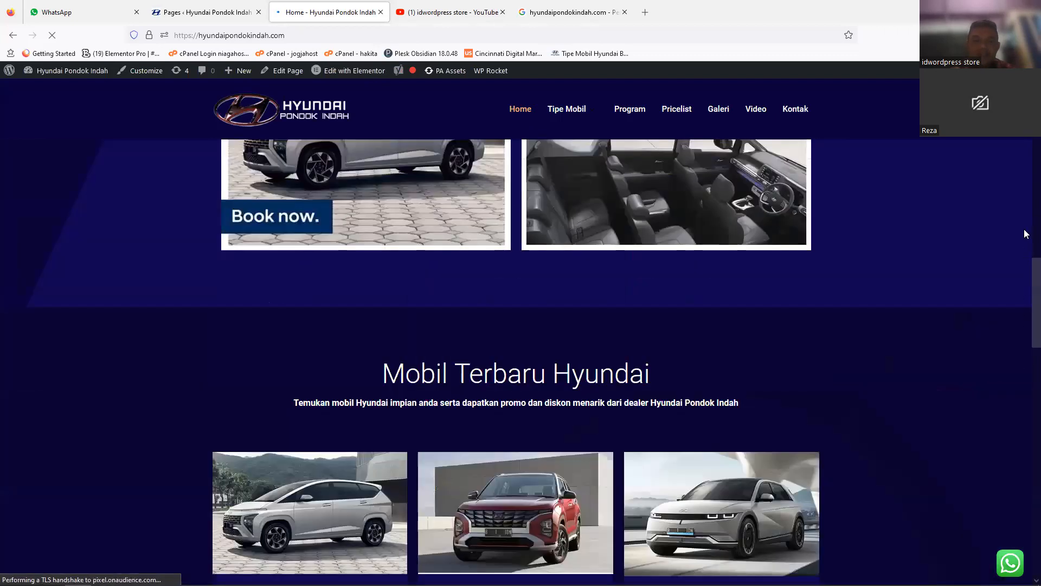
{"action": "scroll", "coordinate": [1025, 217], "scroll_direction": "up", "scroll_amount": 8}
{"action": "scroll", "coordinate": [1024, 162], "scroll_direction": "up", "scroll_amount": 4}
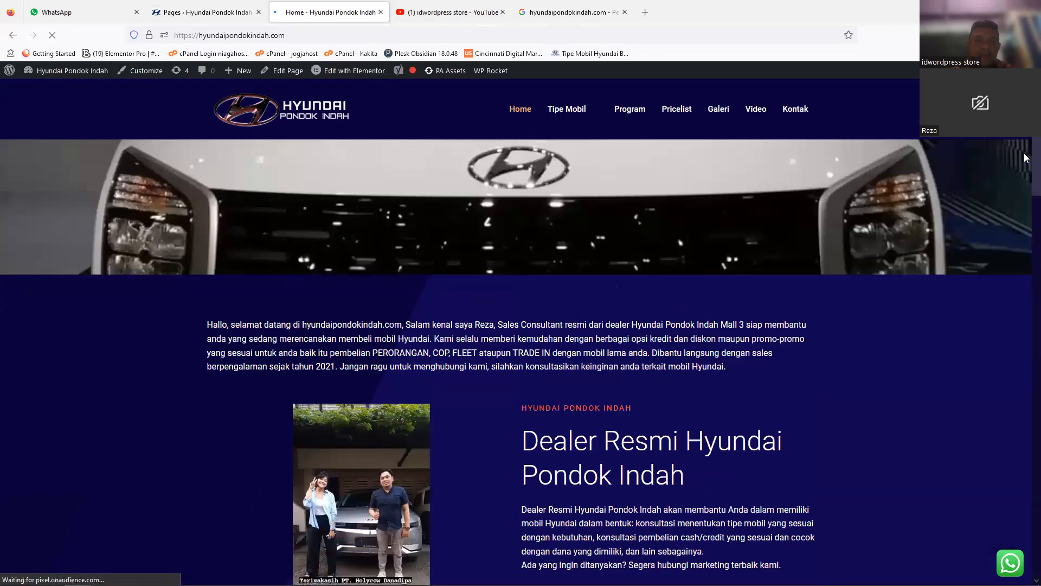
Step: Return to the WordPress page list and move the "Home – Copy" draft page to the trash
{"action": "left_click", "coordinate": [218, 8]}
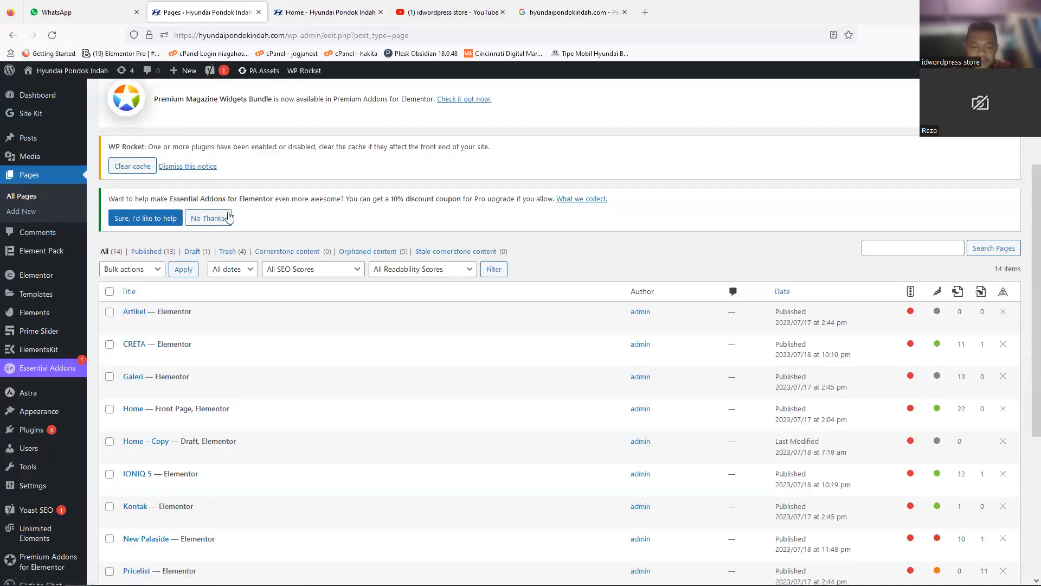
{"action": "scroll", "coordinate": [206, 206], "scroll_direction": "down", "scroll_amount": 1}
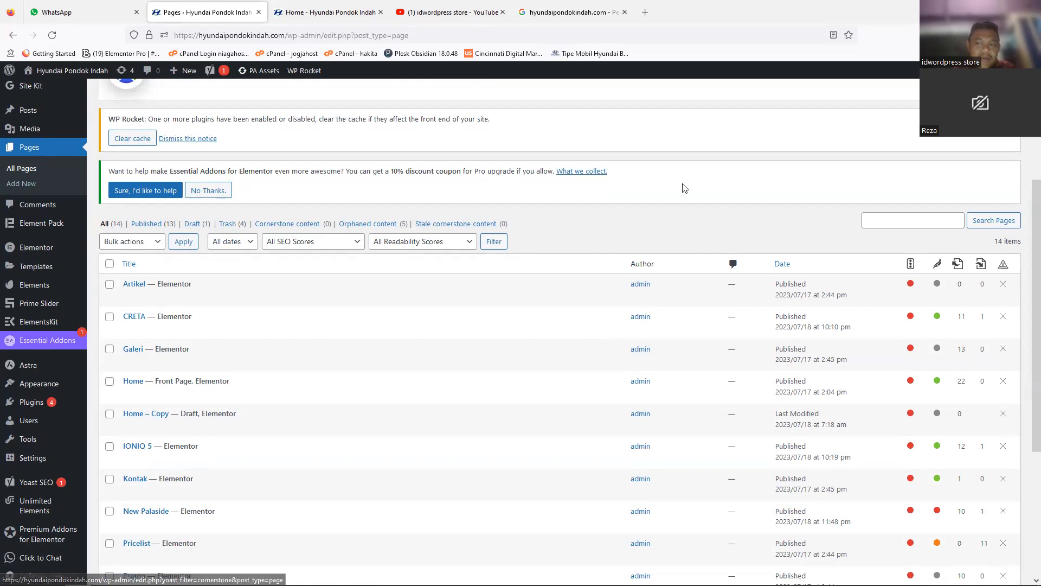
{"action": "scroll", "coordinate": [505, 304], "scroll_direction": "down", "scroll_amount": 3}
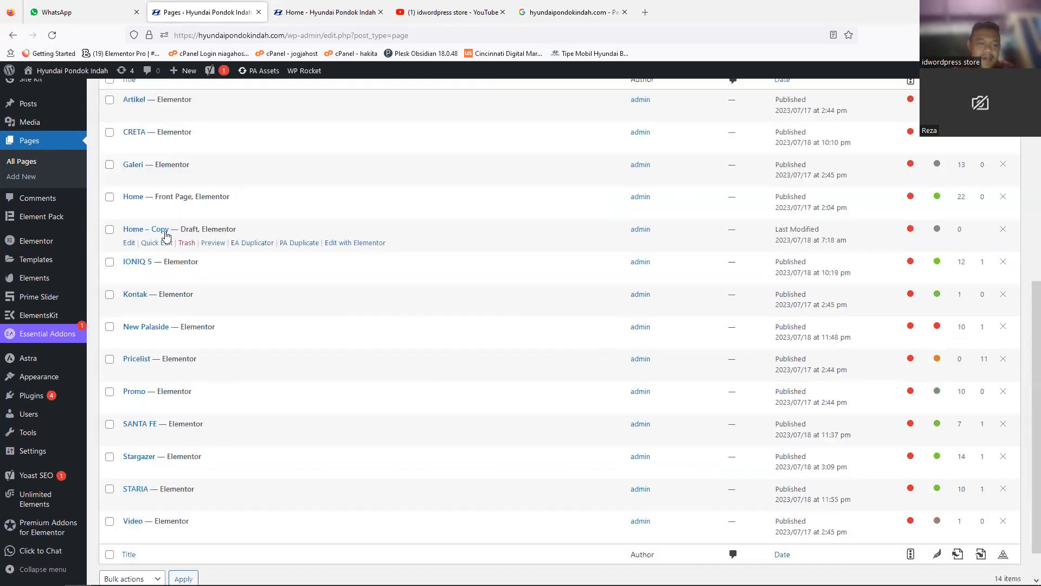
{"action": "left_click", "coordinate": [186, 242]}
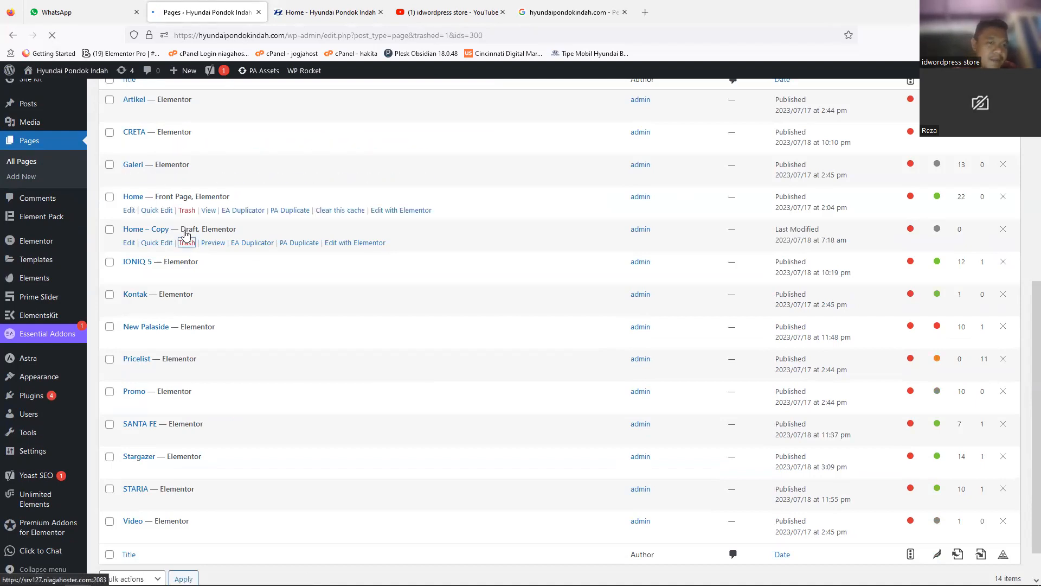
Step: Open the front page "Home" for editing with Elementor in a new browser tab and switch to it
{"action": "scroll", "coordinate": [156, 159], "scroll_direction": "down", "scroll_amount": 5}
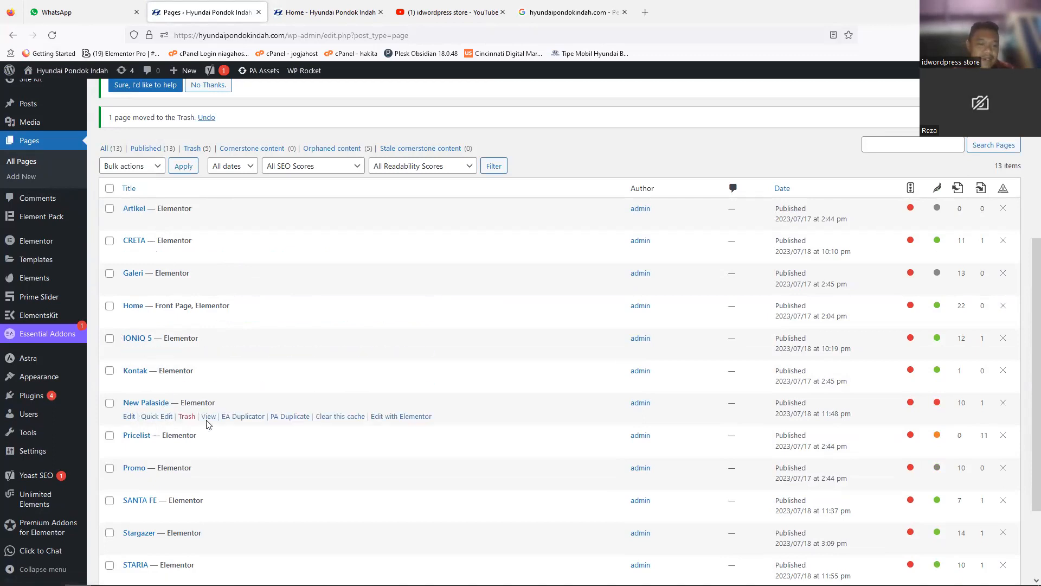
{"action": "scroll", "coordinate": [142, 423], "scroll_direction": "down", "scroll_amount": 2}
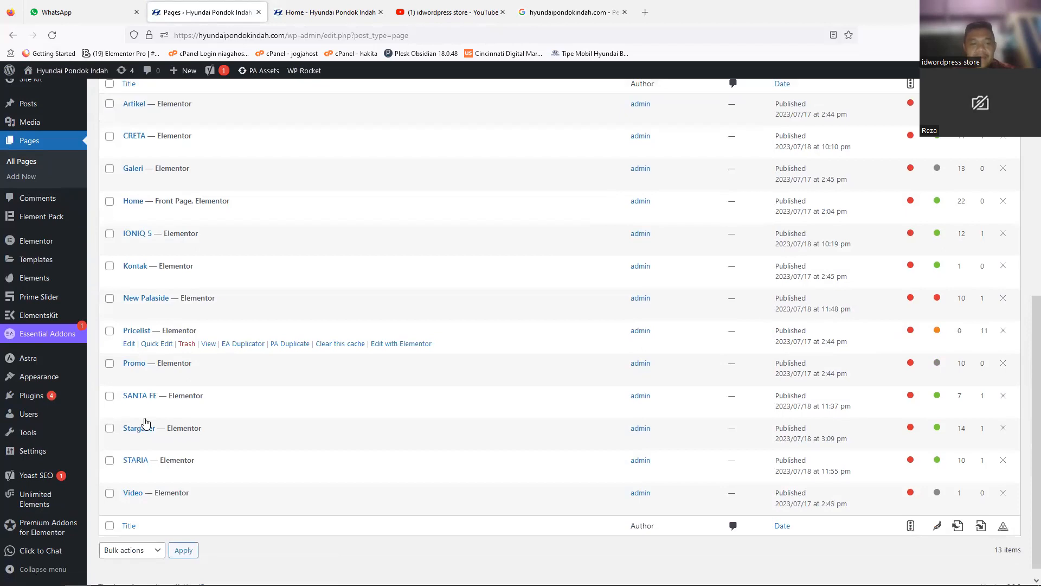
{"action": "scroll", "coordinate": [145, 422], "scroll_direction": "up", "scroll_amount": 3}
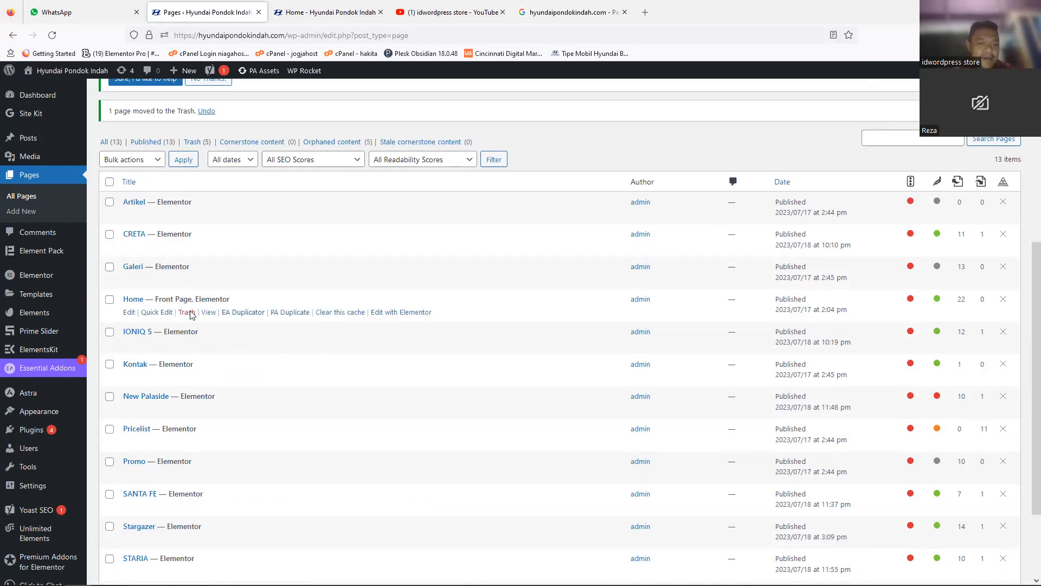
{"action": "right_click", "coordinate": [391, 317]}
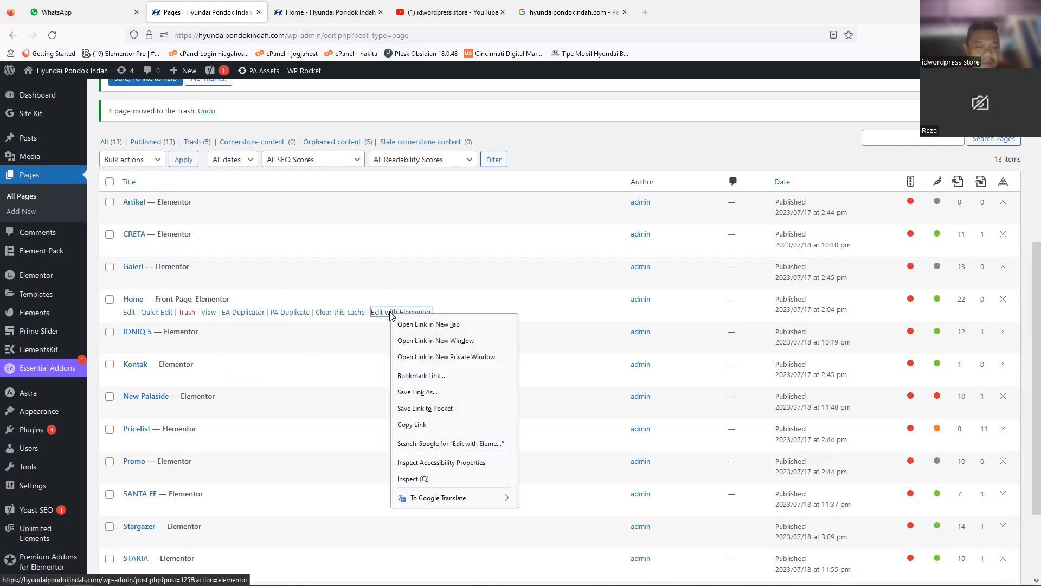
{"action": "left_click", "coordinate": [428, 325]}
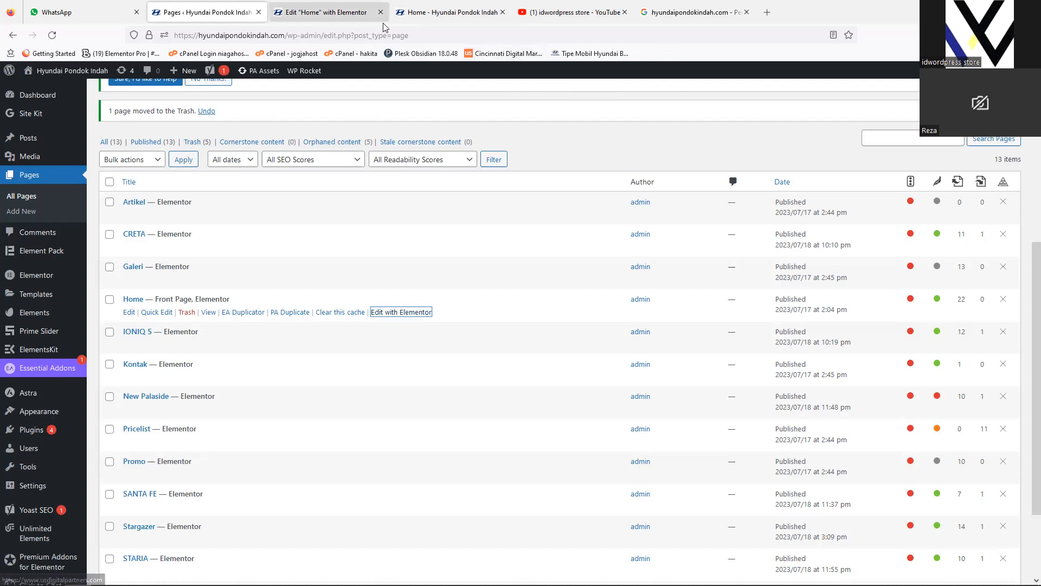
{"action": "left_click", "coordinate": [293, 12]}
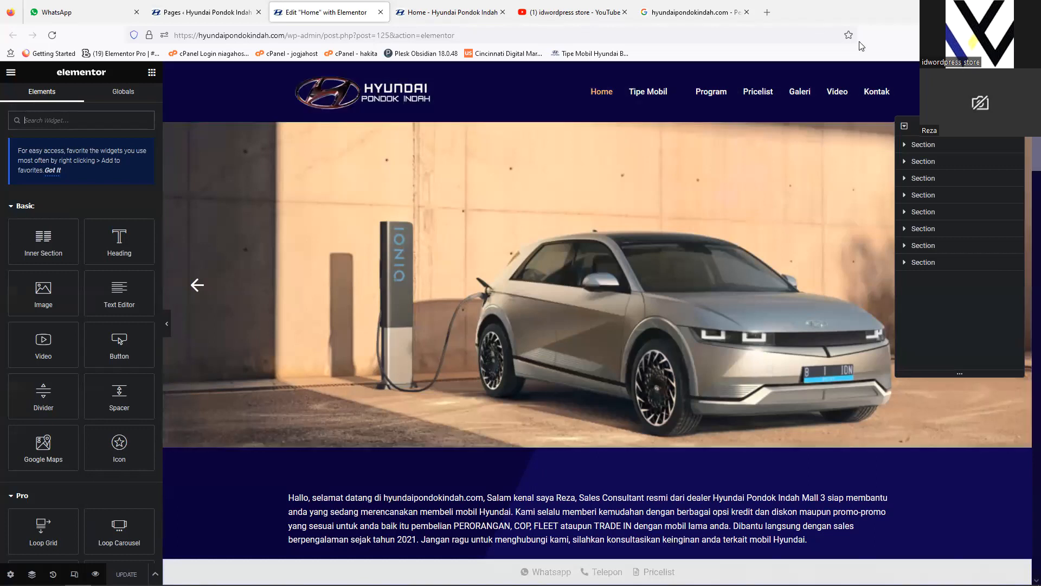
Step: Examine the whole Home page layout in the editor, from the header and slider through the car listings and promo section to the footer
{"action": "scroll", "coordinate": [1025, 244], "scroll_direction": "down", "scroll_amount": 10}
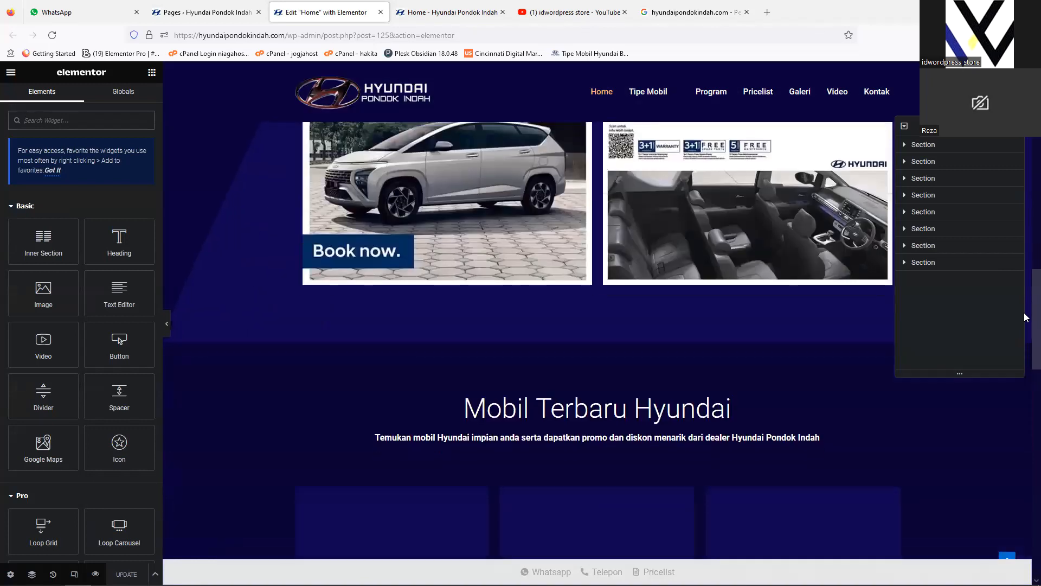
{"action": "scroll", "coordinate": [1025, 393], "scroll_direction": "down", "scroll_amount": 6}
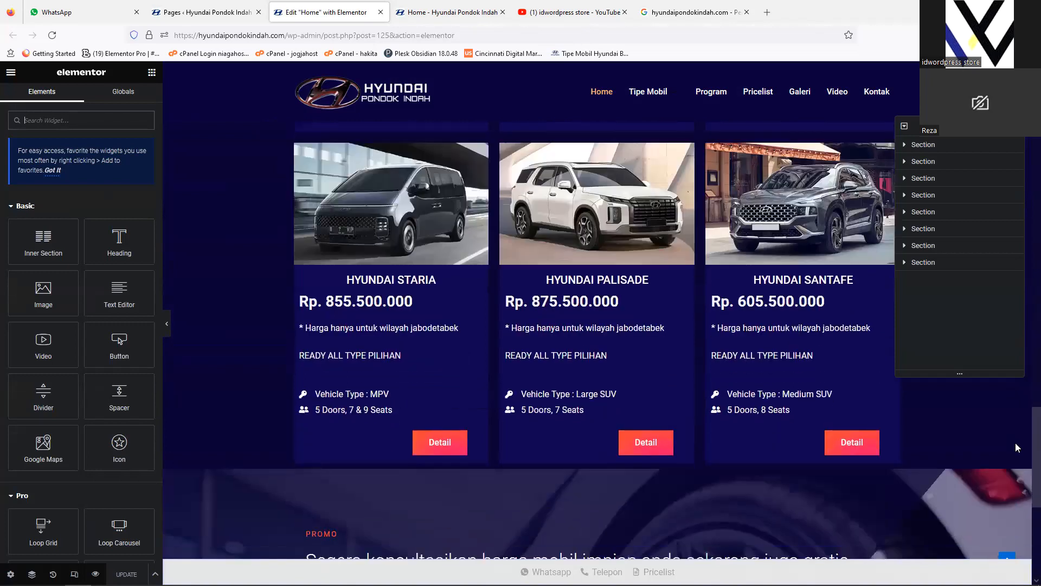
{"action": "scroll", "coordinate": [1019, 461], "scroll_direction": "down", "scroll_amount": 5}
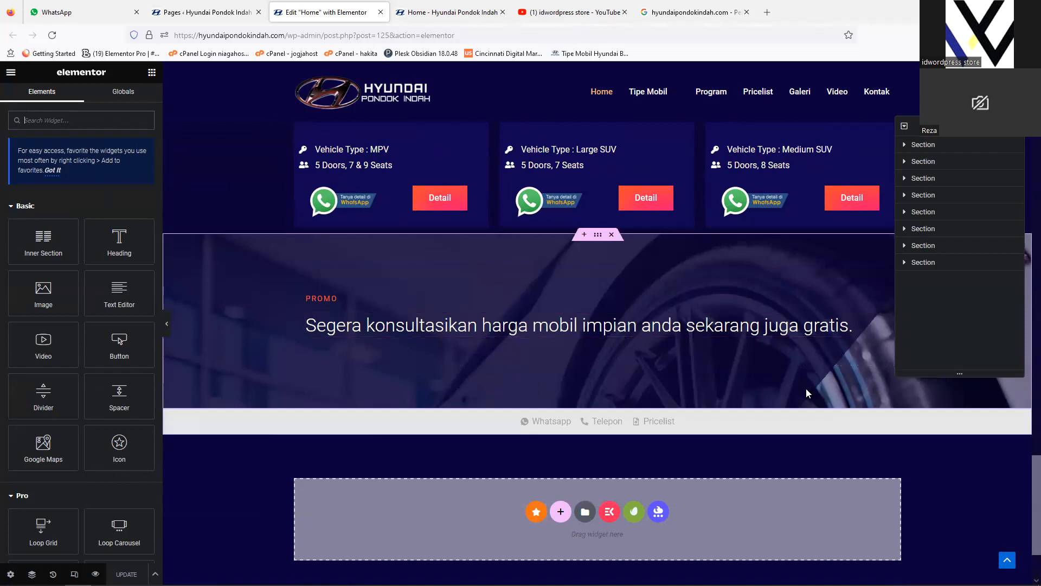
{"action": "scroll", "coordinate": [1026, 533], "scroll_direction": "down", "scroll_amount": 3}
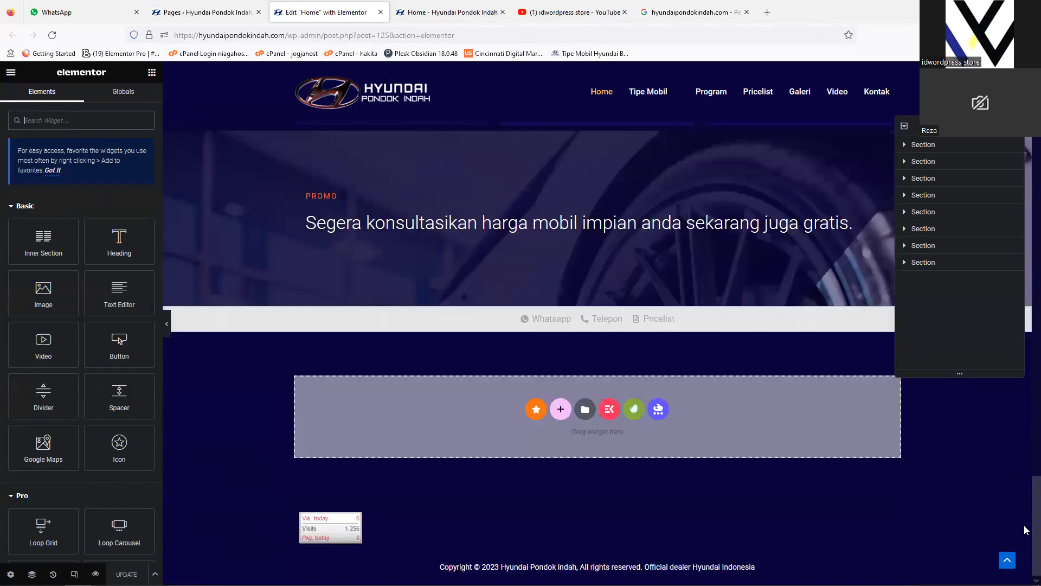
{"action": "scroll", "coordinate": [1027, 478], "scroll_direction": "up", "scroll_amount": 6}
{"action": "left_click_drag", "start_coordinate": [1024, 462], "coordinate": [1025, 133]}
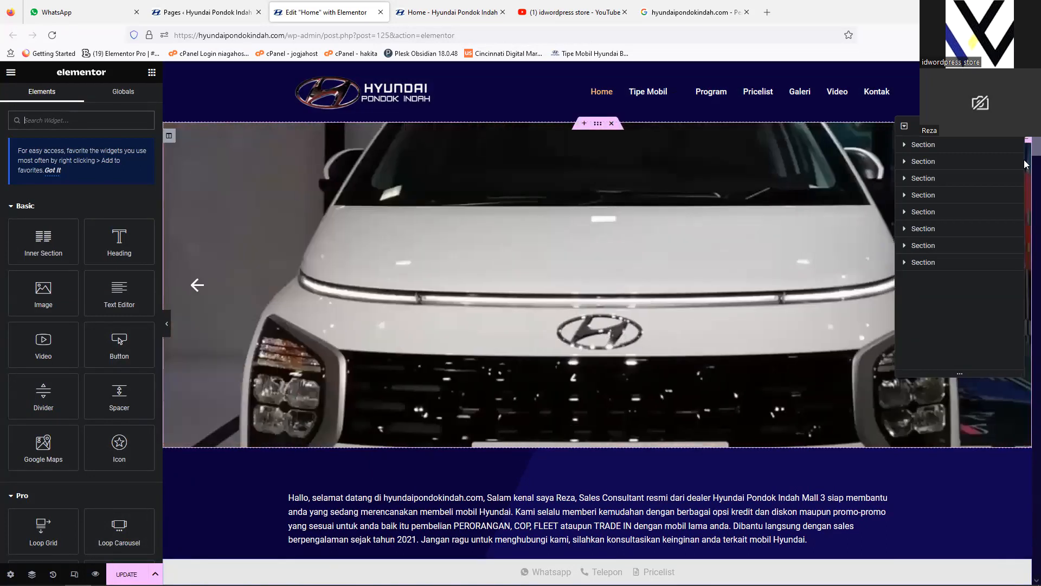
{"action": "scroll", "coordinate": [1025, 165], "scroll_direction": "down", "scroll_amount": 15}
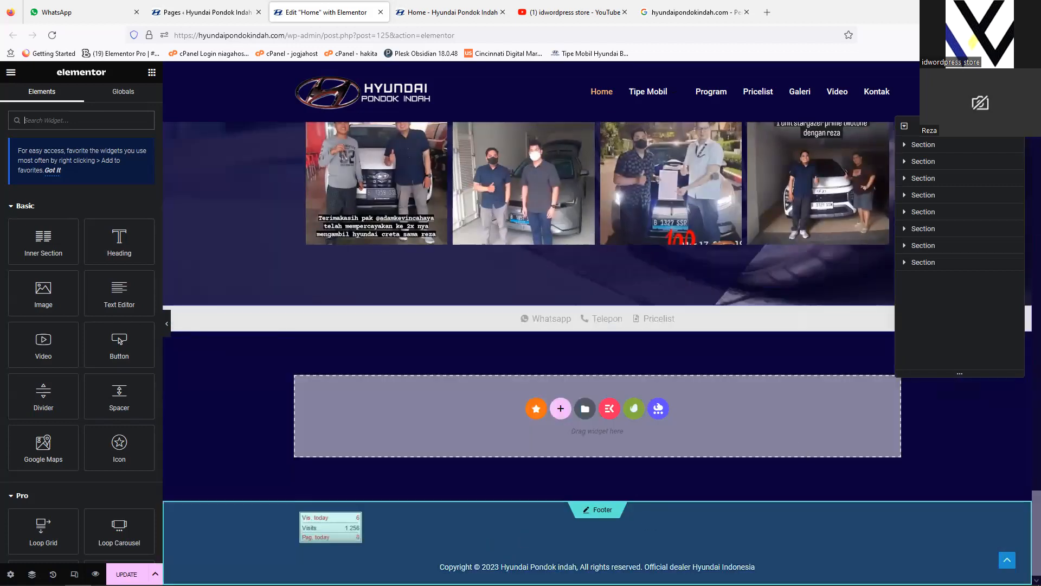
{"action": "left_click_drag", "start_coordinate": [1037, 523], "coordinate": [1026, 106]}
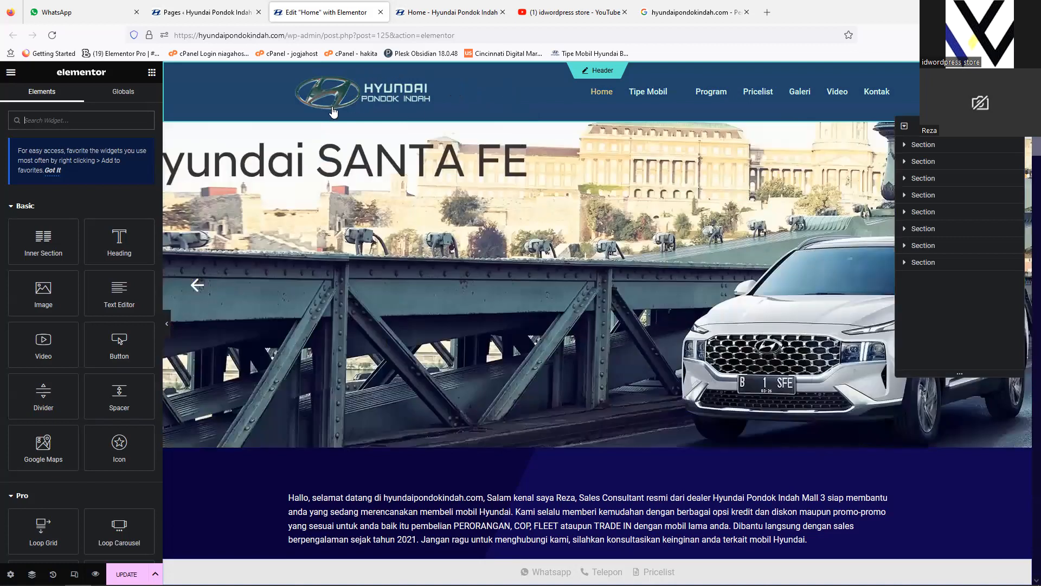
Step: Check the page list briefly, then review the Home page's slider, welcome text, dealer introduction and Stargazer booking sections in the editor
{"action": "left_click", "coordinate": [214, 12]}
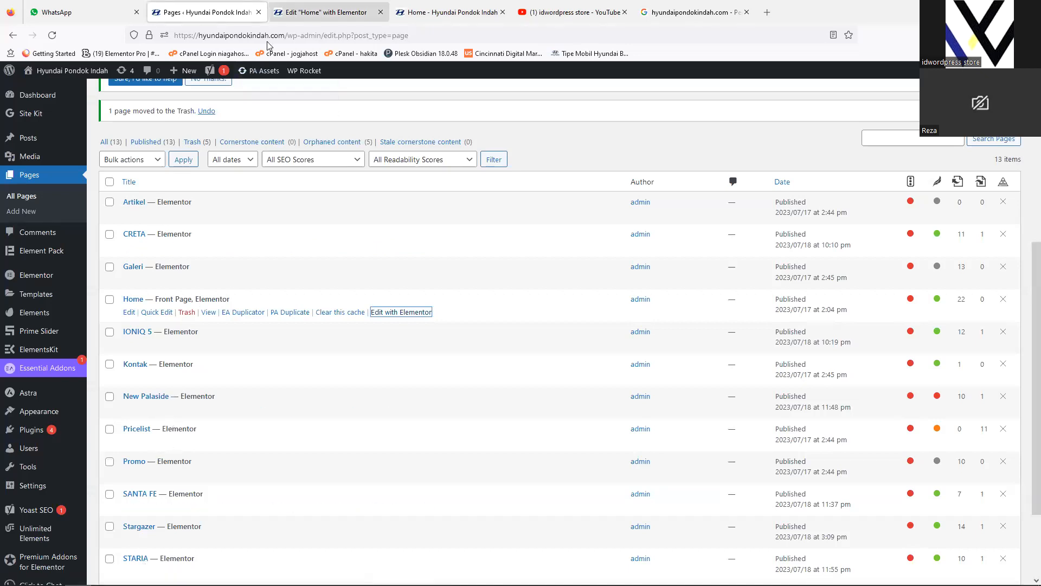
{"action": "left_click", "coordinate": [323, 12]}
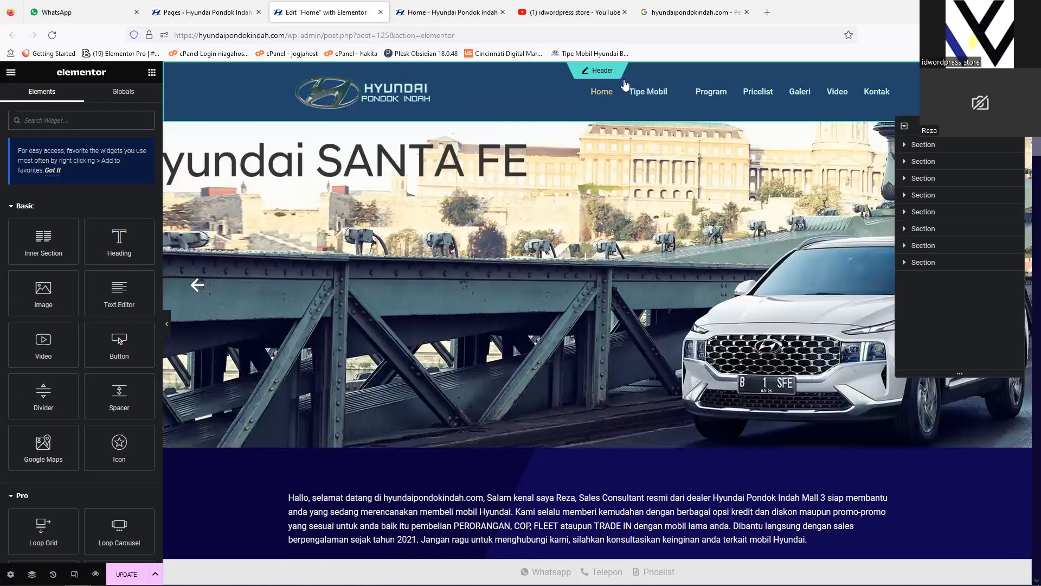
{"action": "left_click_drag", "start_coordinate": [1037, 145], "coordinate": [1035, 568]}
{"action": "scroll", "coordinate": [1026, 448], "scroll_direction": "up", "scroll_amount": 20}
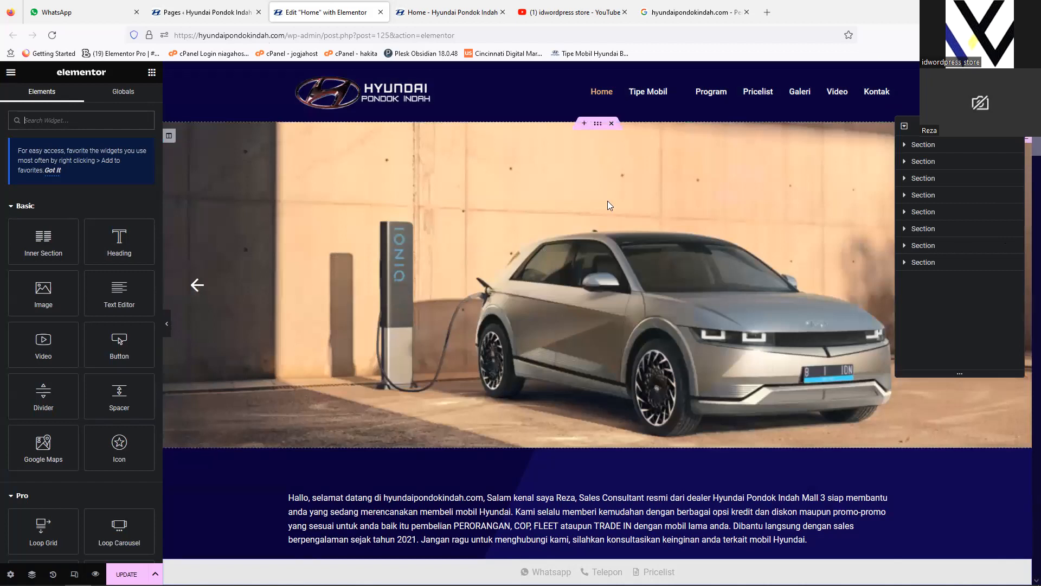
{"action": "scroll", "coordinate": [597, 309], "scroll_direction": "down", "scroll_amount": 3}
{"action": "scroll", "coordinate": [597, 309], "scroll_direction": "up", "scroll_amount": 3}
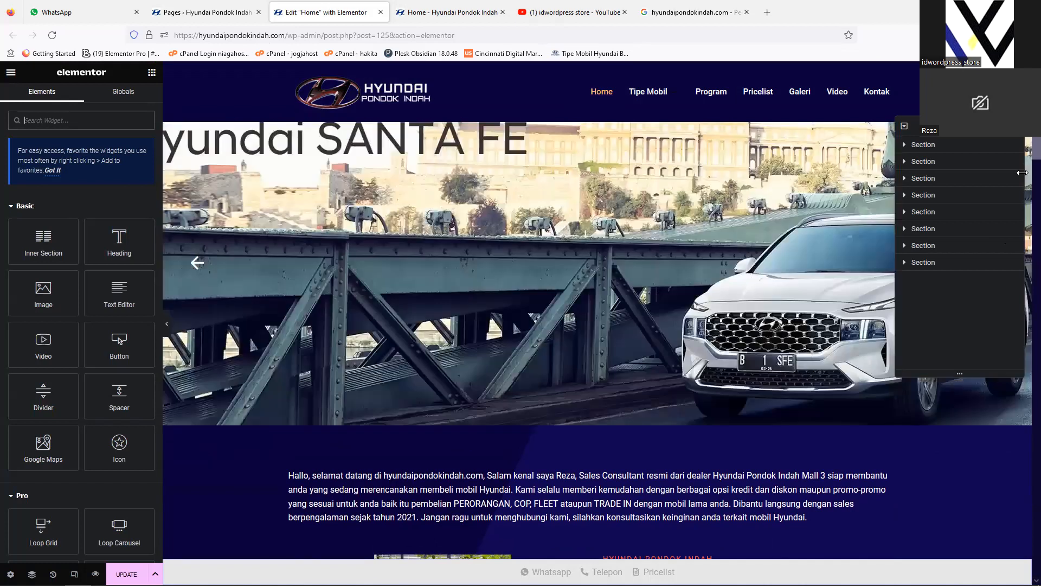
{"action": "scroll", "coordinate": [1024, 176], "scroll_direction": "down", "scroll_amount": 5}
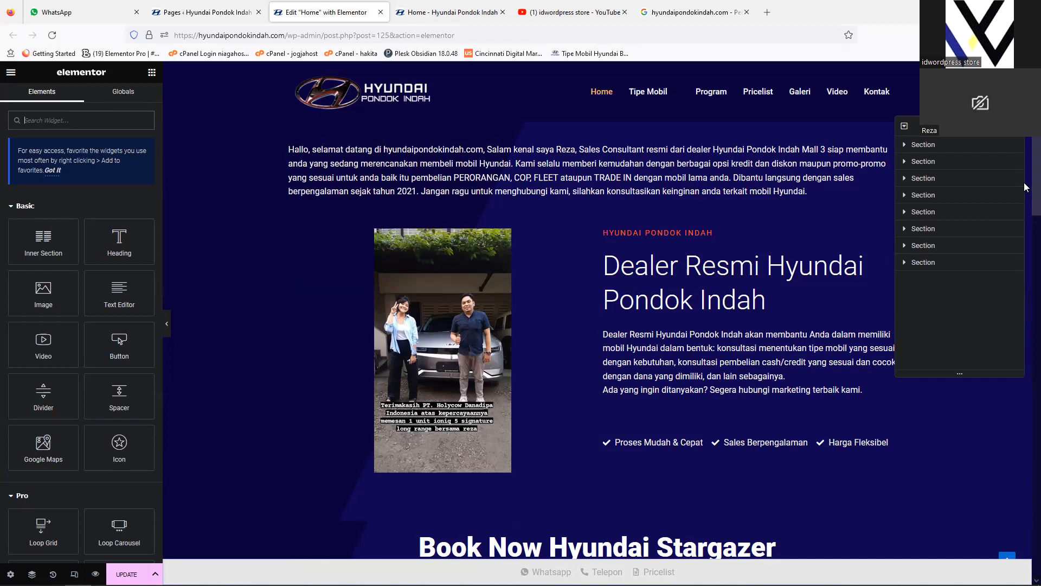
{"action": "scroll", "coordinate": [674, 246], "scroll_direction": "up", "scroll_amount": 1}
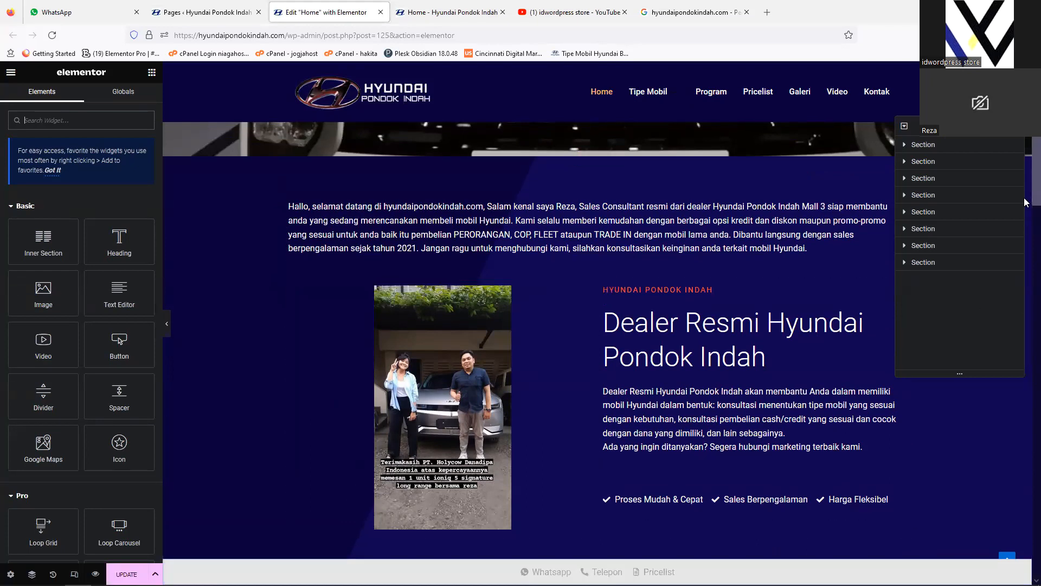
{"action": "scroll", "coordinate": [1025, 216], "scroll_direction": "down", "scroll_amount": 7}
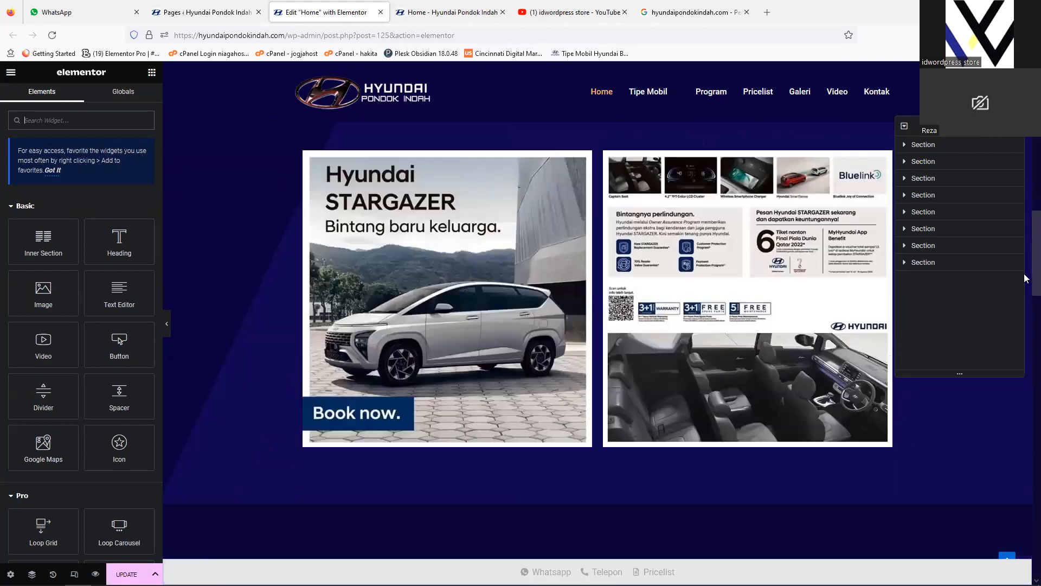
{"action": "scroll", "coordinate": [1025, 217], "scroll_direction": "up", "scroll_amount": 7}
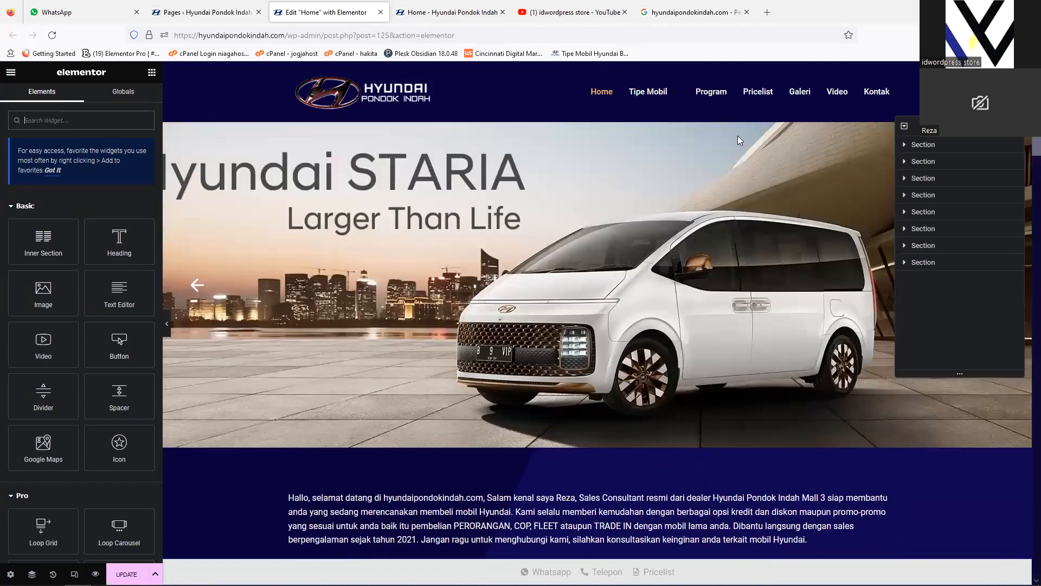
Step: Open the hero slider's settings and inspect the content of Item #1 and Item #2, collapsing both again
{"action": "left_click", "coordinate": [551, 196]}
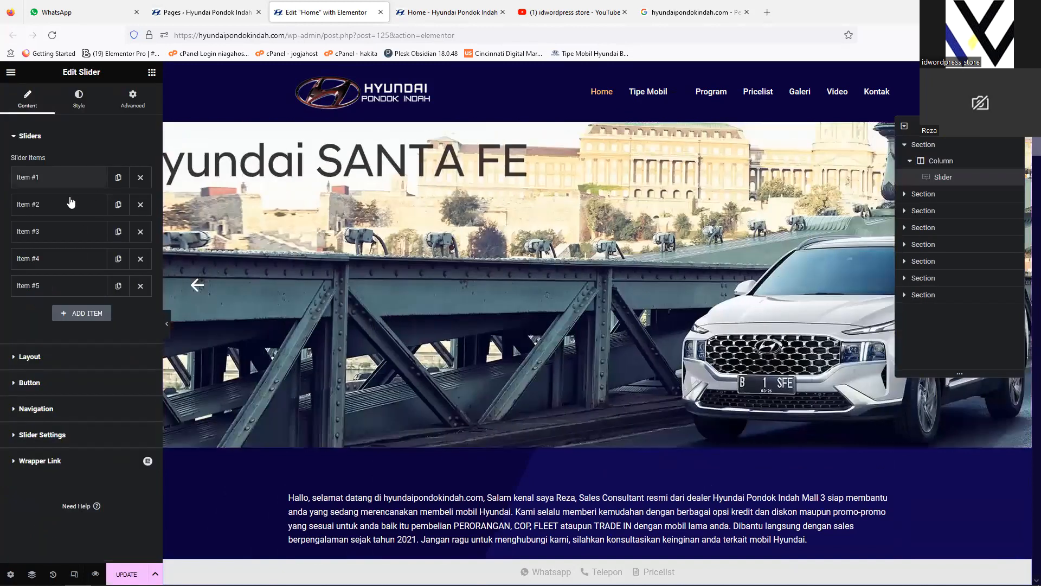
{"action": "left_click", "coordinate": [66, 177]}
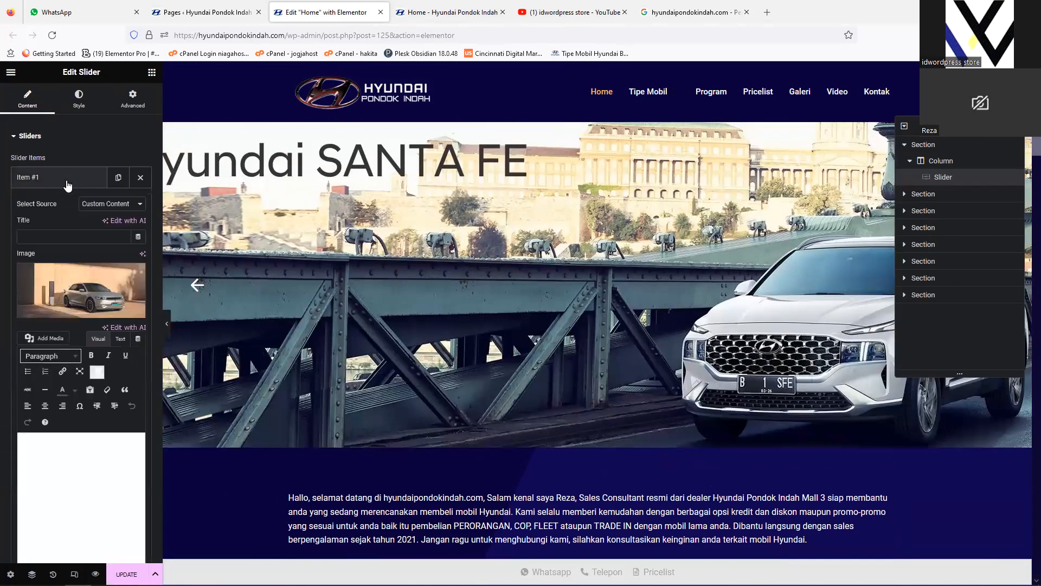
{"action": "left_click", "coordinate": [66, 178]}
{"action": "left_click", "coordinate": [53, 204]}
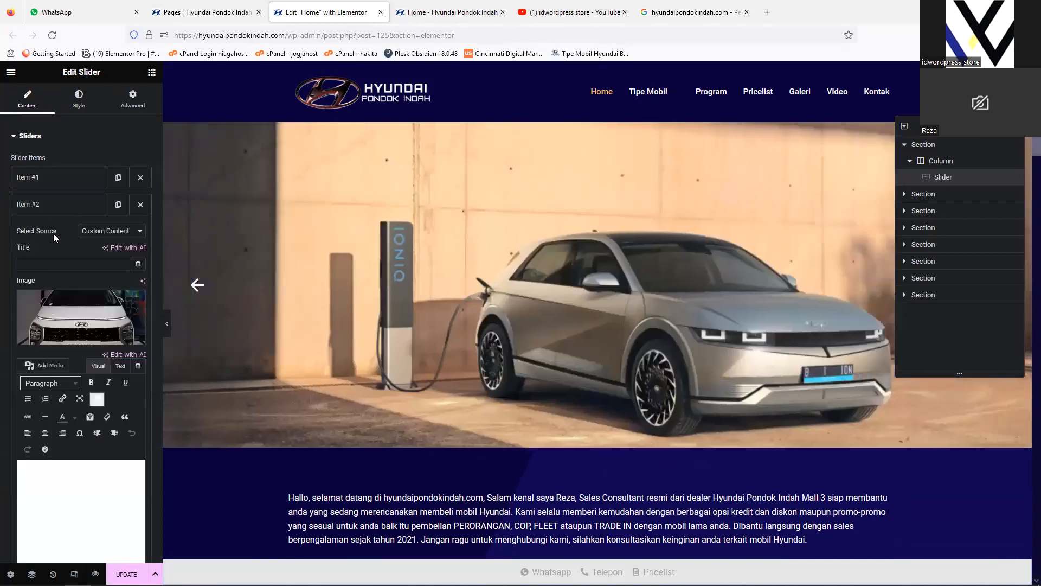
{"action": "left_click", "coordinate": [63, 195]}
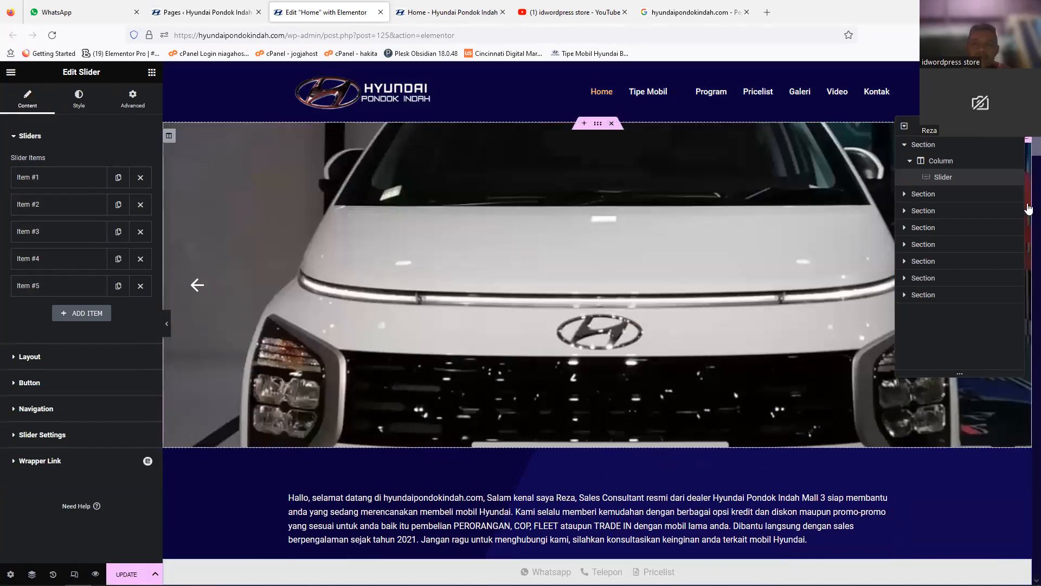
{"action": "scroll", "coordinate": [1028, 201], "scroll_direction": "down", "scroll_amount": 4}
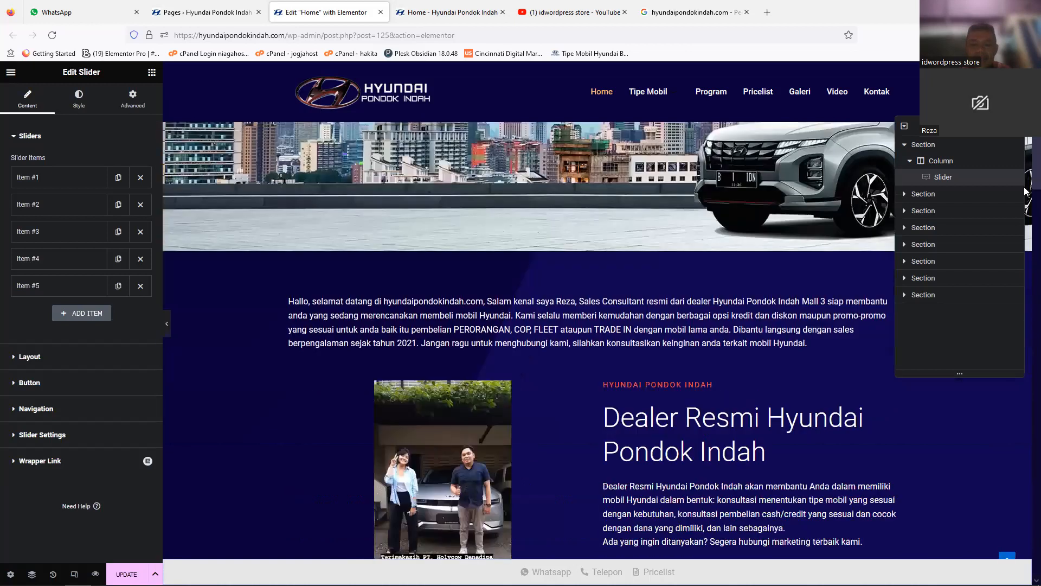
Step: Open the welcome text below the slider for editing and read through its full content
{"action": "scroll", "coordinate": [1027, 190], "scroll_direction": "down", "scroll_amount": 2}
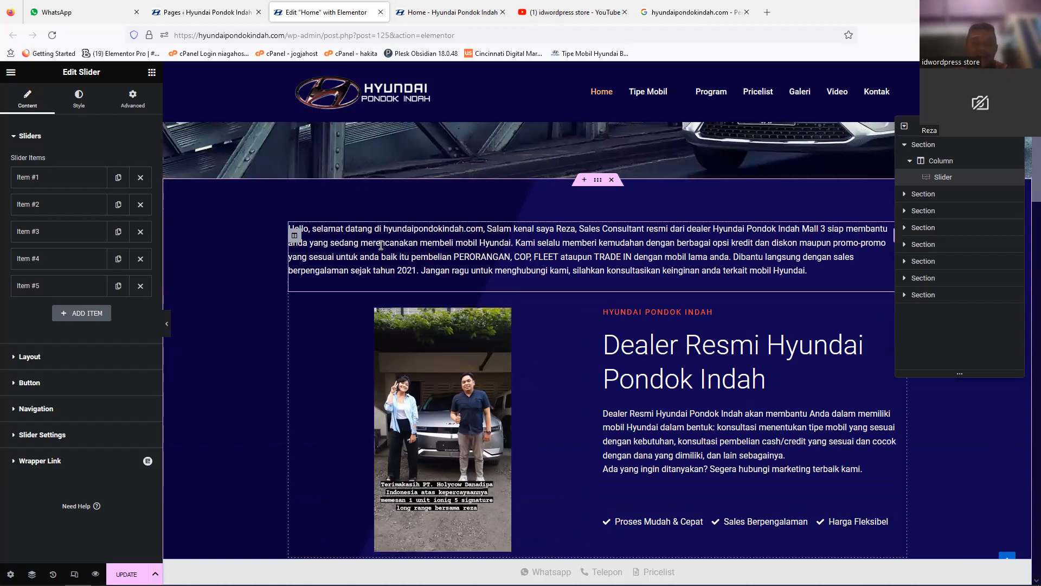
{"action": "left_click", "coordinate": [533, 240]}
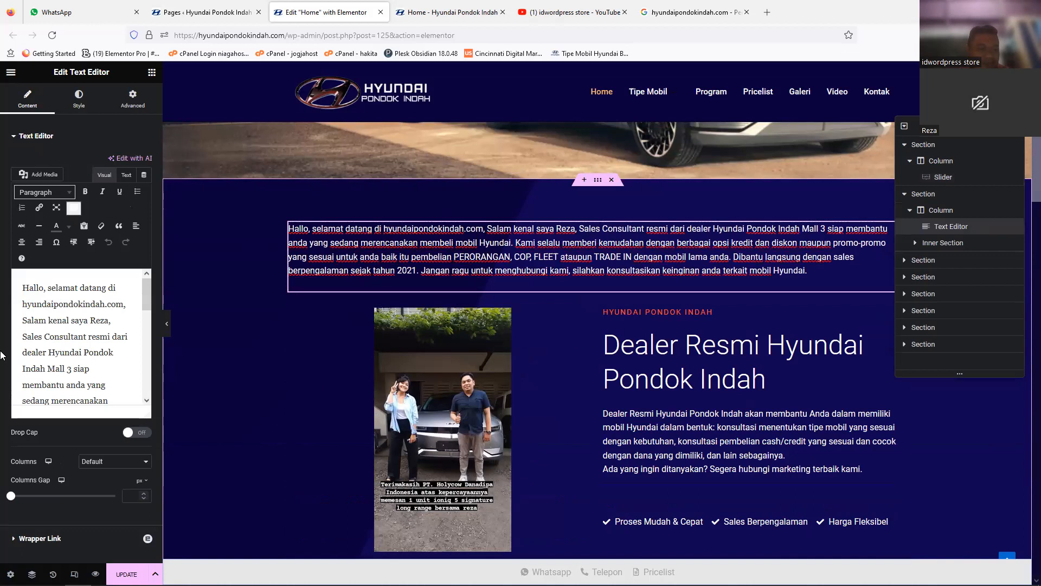
{"action": "left_click_drag", "start_coordinate": [145, 296], "coordinate": [142, 355]}
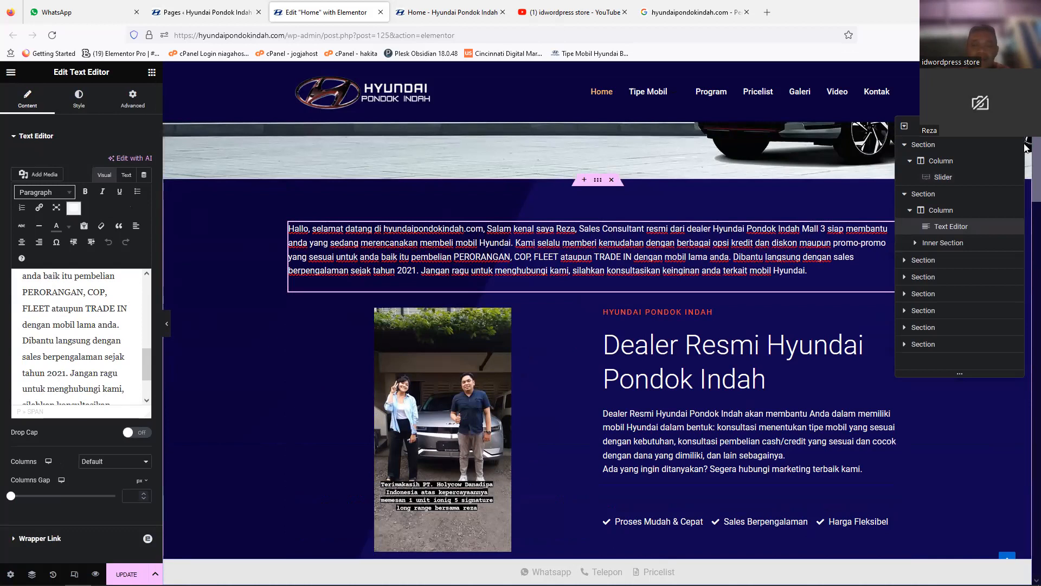
{"action": "left_click_drag", "start_coordinate": [1025, 144], "coordinate": [1025, 149]}
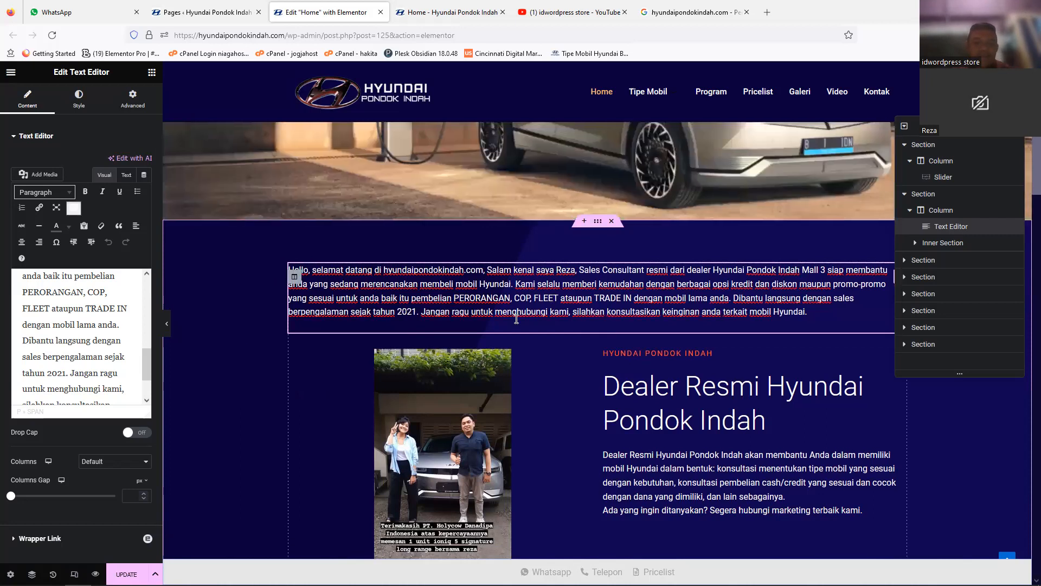
{"action": "left_click_drag", "start_coordinate": [1027, 147], "coordinate": [1027, 195]}
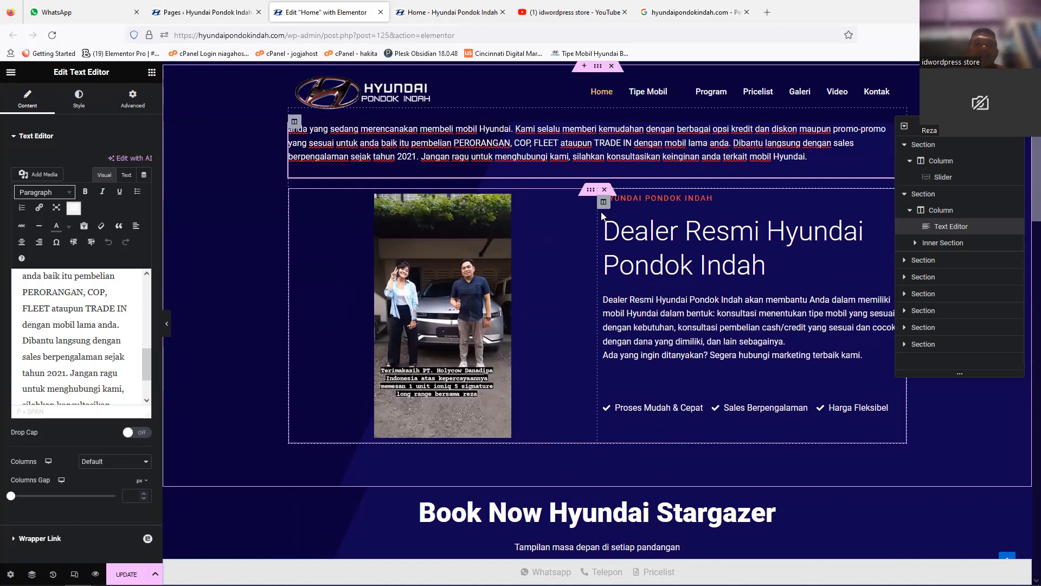
Step: Move the customer photo out of the dealer introduction's inner section to directly below the welcome text
{"action": "left_click_drag", "start_coordinate": [606, 206], "coordinate": [380, 234]}
{"action": "left_click_drag", "start_coordinate": [589, 210], "coordinate": [510, 157]}
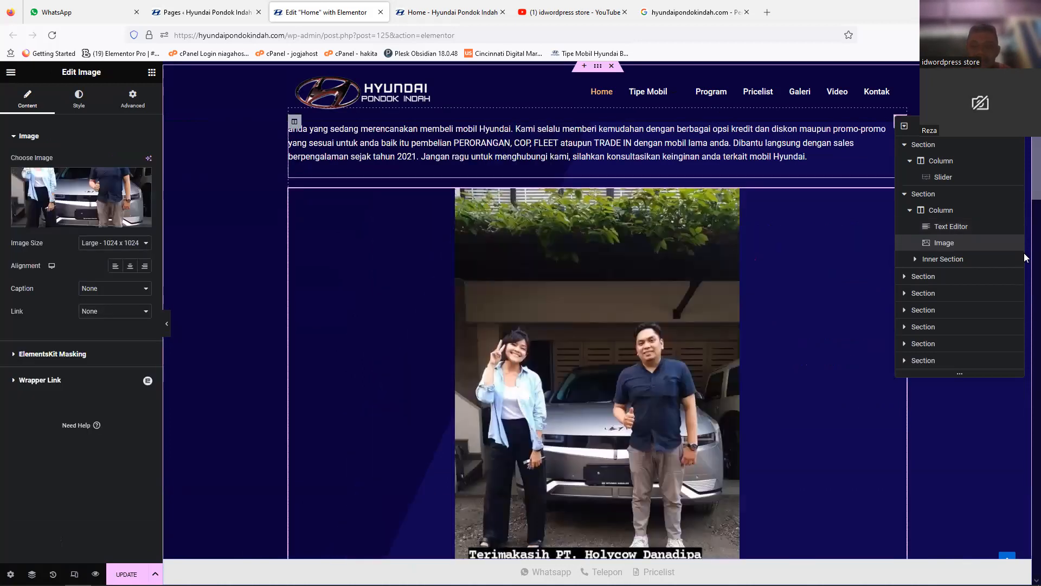
{"action": "scroll", "coordinate": [1027, 257], "scroll_direction": "down", "scroll_amount": 6}
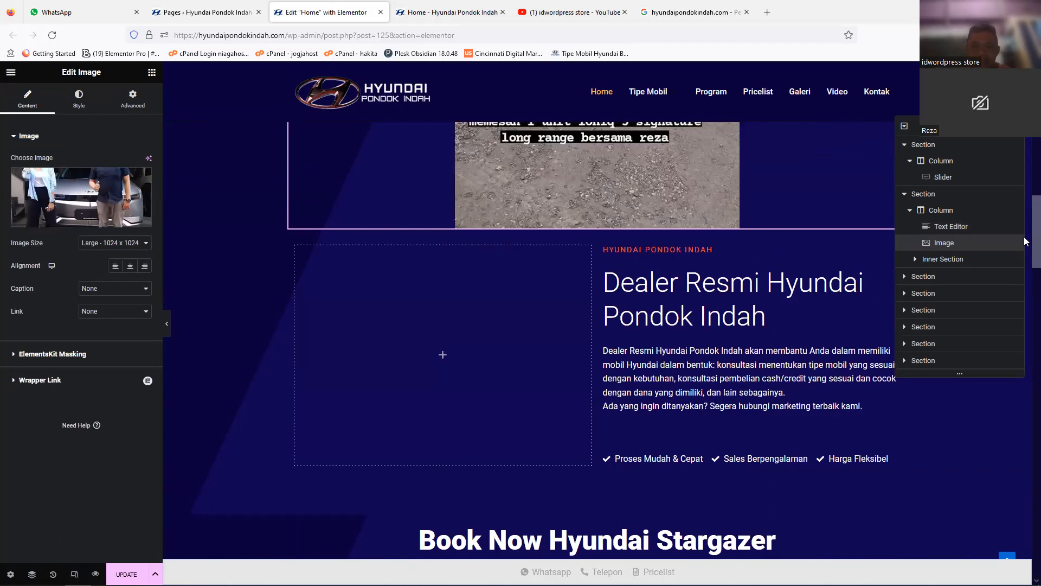
{"action": "scroll", "coordinate": [1026, 242], "scroll_direction": "up", "scroll_amount": 8}
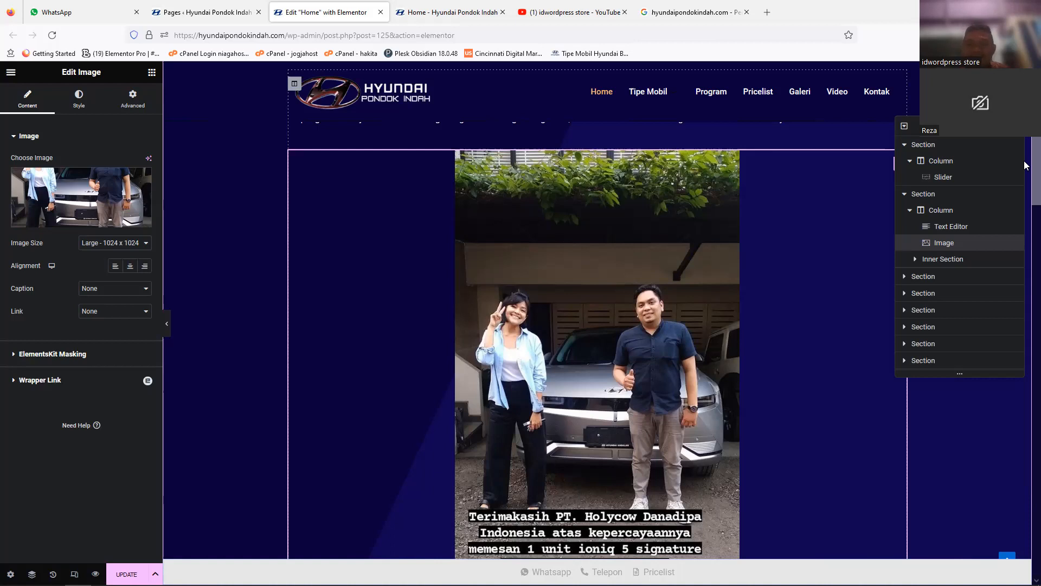
{"action": "scroll", "coordinate": [503, 274], "scroll_direction": "up", "scroll_amount": 3}
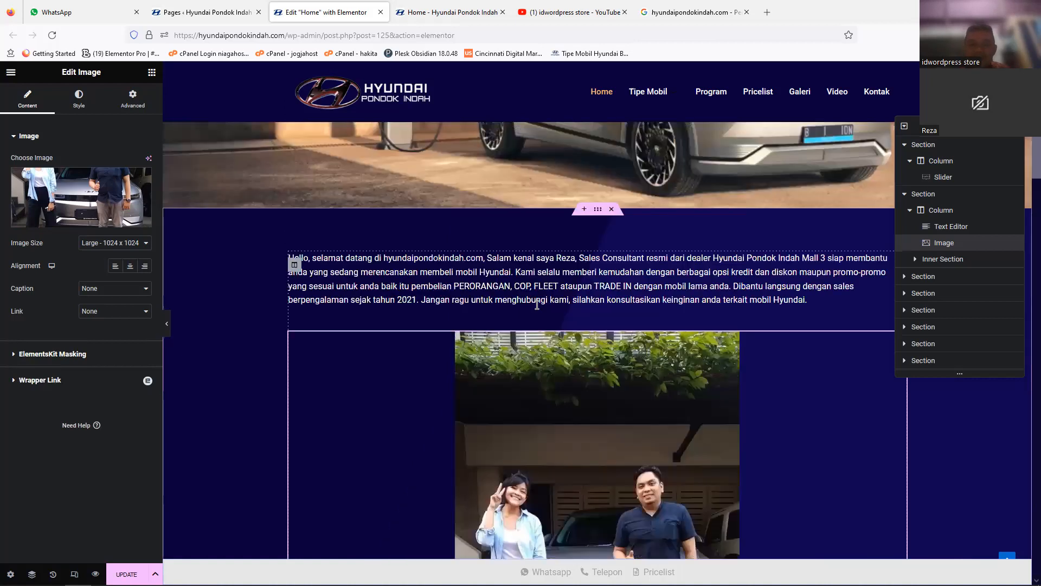
Step: Replace the moved photo with the "Launch into a new dimension" image from the media library
{"action": "left_click", "coordinate": [503, 274]}
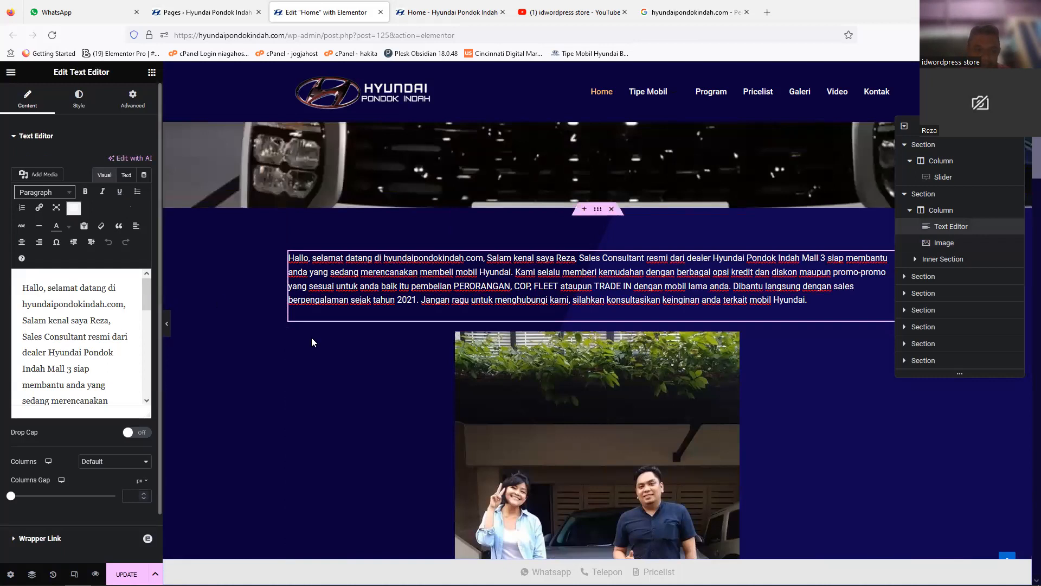
{"action": "left_click", "coordinate": [642, 386]}
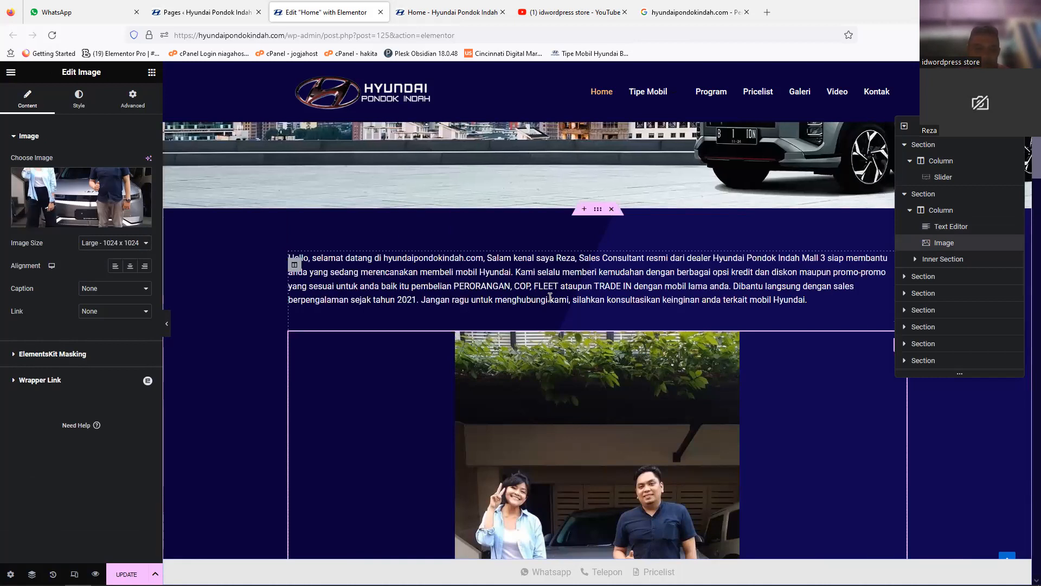
{"action": "mouse_move", "coordinate": [54, 217]}
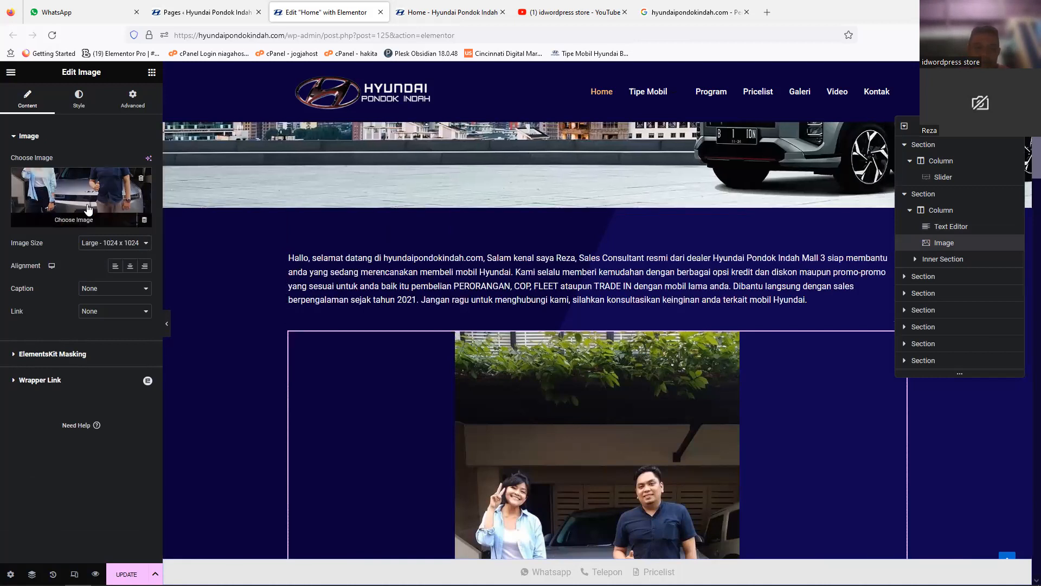
{"action": "left_click", "coordinate": [67, 183]}
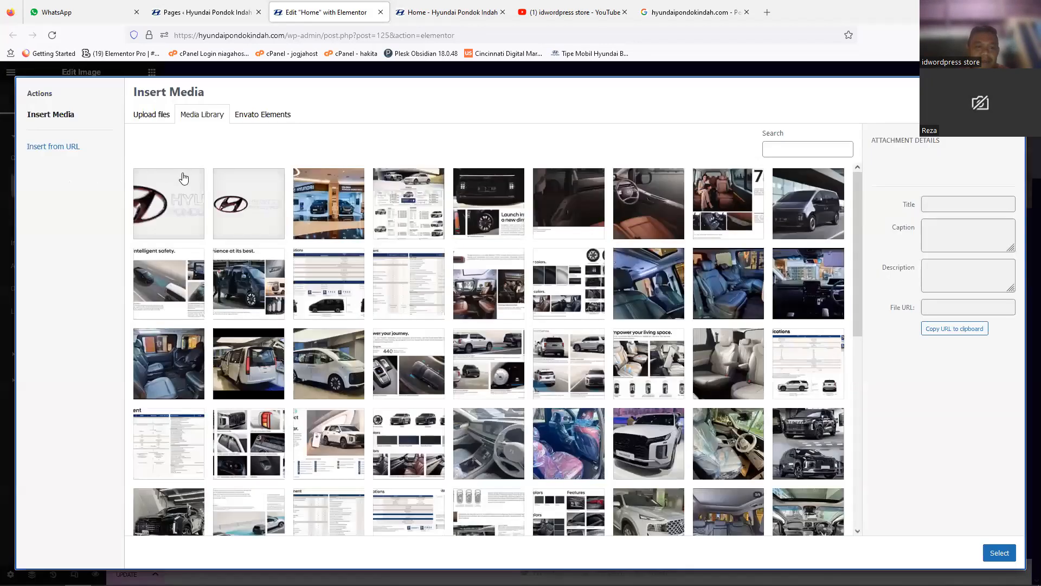
{"action": "left_click", "coordinate": [497, 205]}
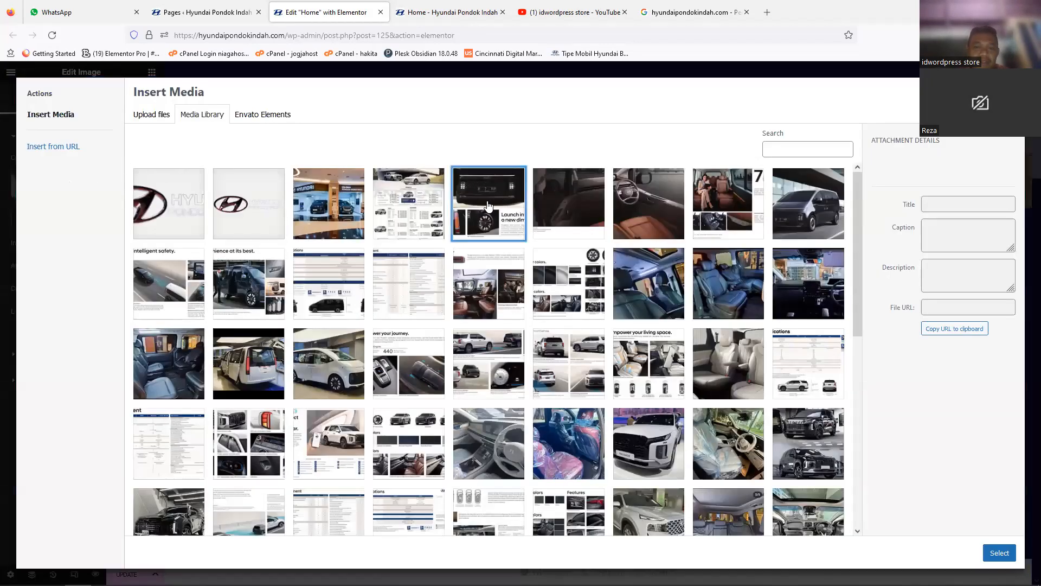
{"action": "left_click", "coordinate": [999, 545]}
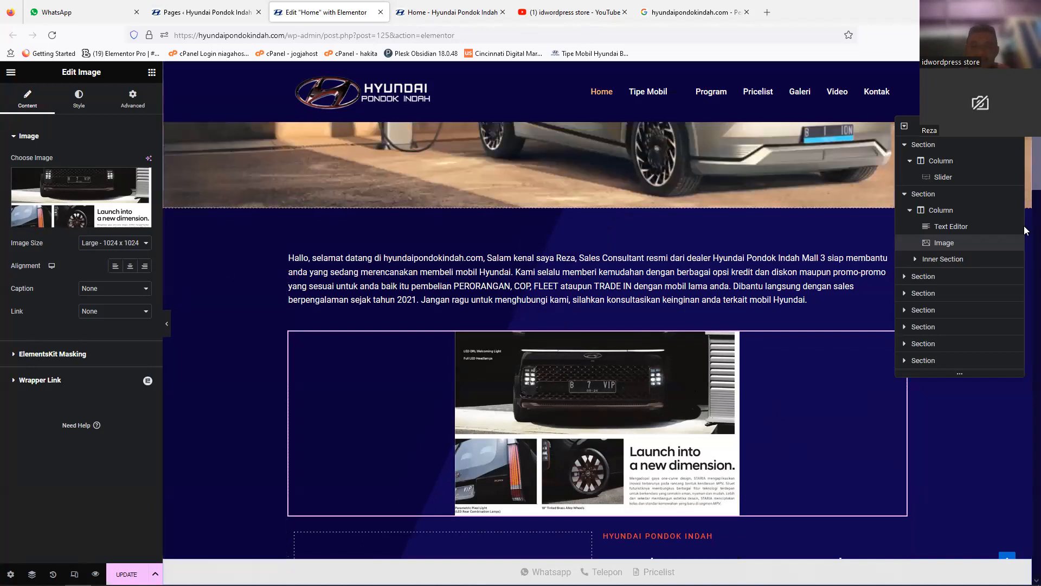
{"action": "scroll", "coordinate": [1027, 231], "scroll_direction": "down", "scroll_amount": 6}
{"action": "scroll", "coordinate": [1027, 211], "scroll_direction": "up", "scroll_amount": 3}
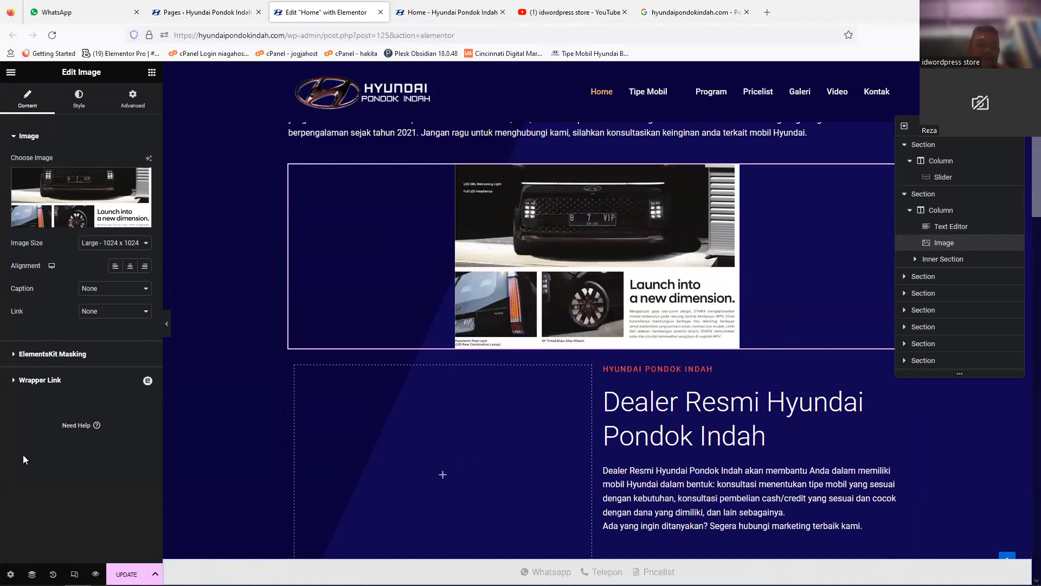
Step: Restore the page to the "Editing Started" state in the history, undoing the image move and replacement
{"action": "left_click", "coordinate": [53, 574]}
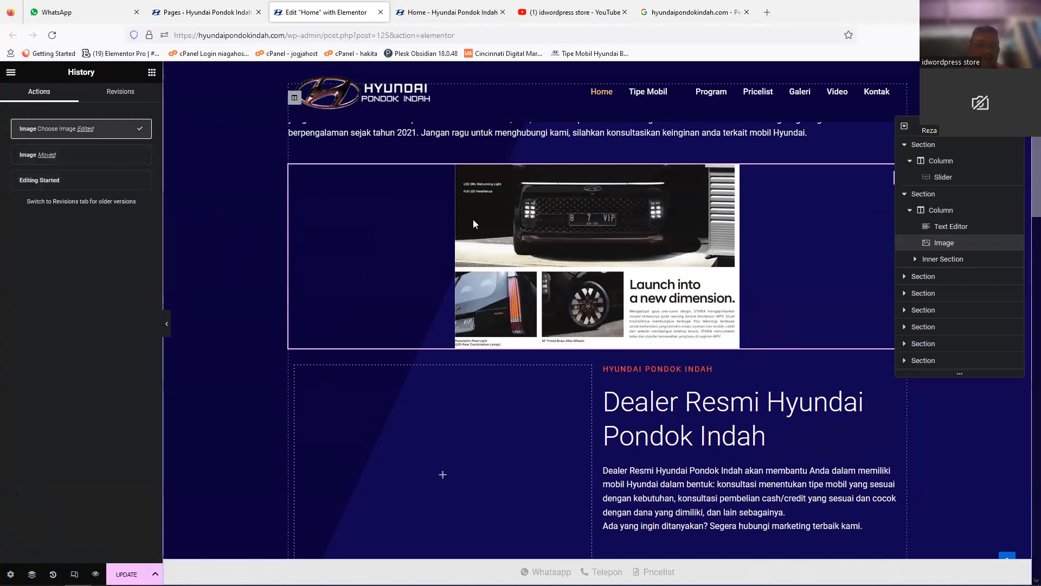
{"action": "left_click", "coordinate": [143, 180]}
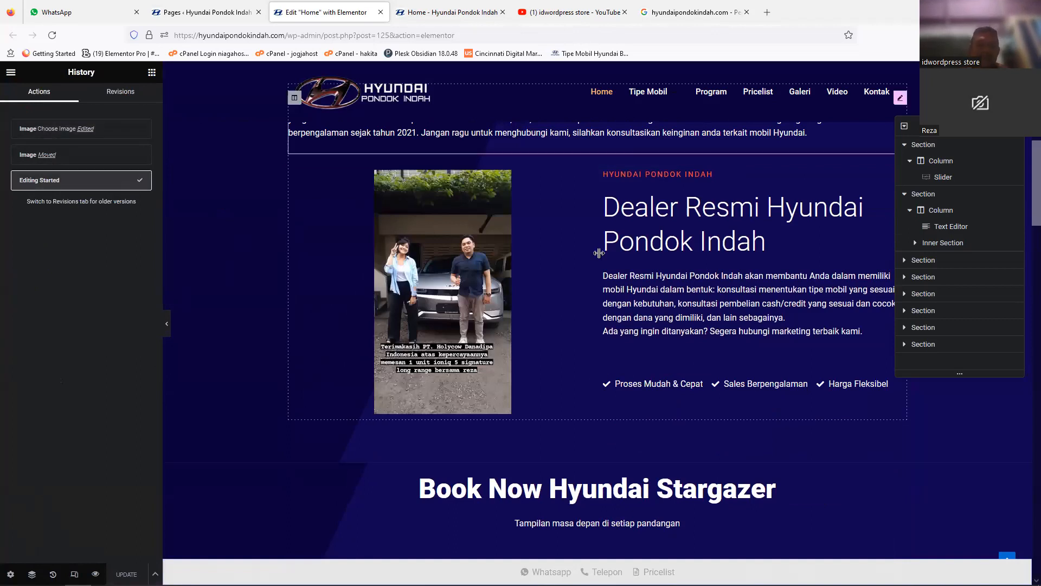
{"action": "scroll", "coordinate": [1026, 203], "scroll_direction": "up", "scroll_amount": 3}
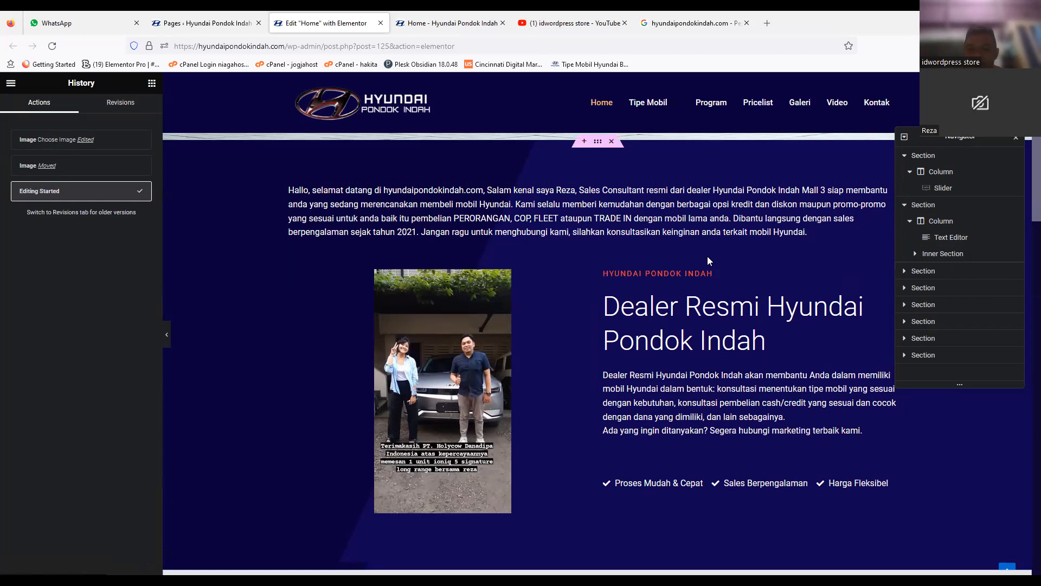
Step: Add a trial full stop after "membantu anda yang" in the welcome text and remove it, and update the page
{"action": "left_click", "coordinate": [633, 204]}
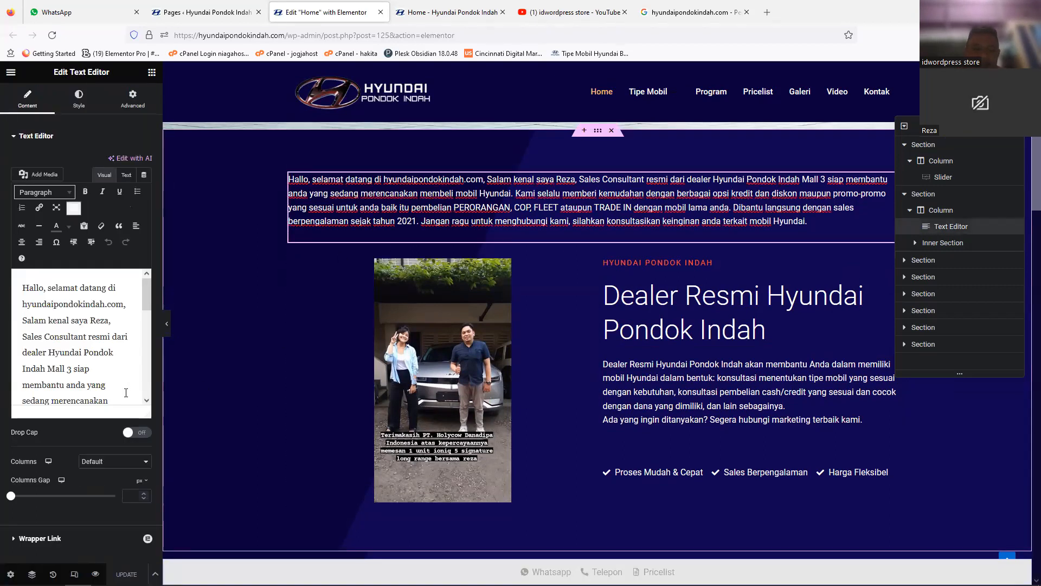
{"action": "left_click", "coordinate": [105, 381]}
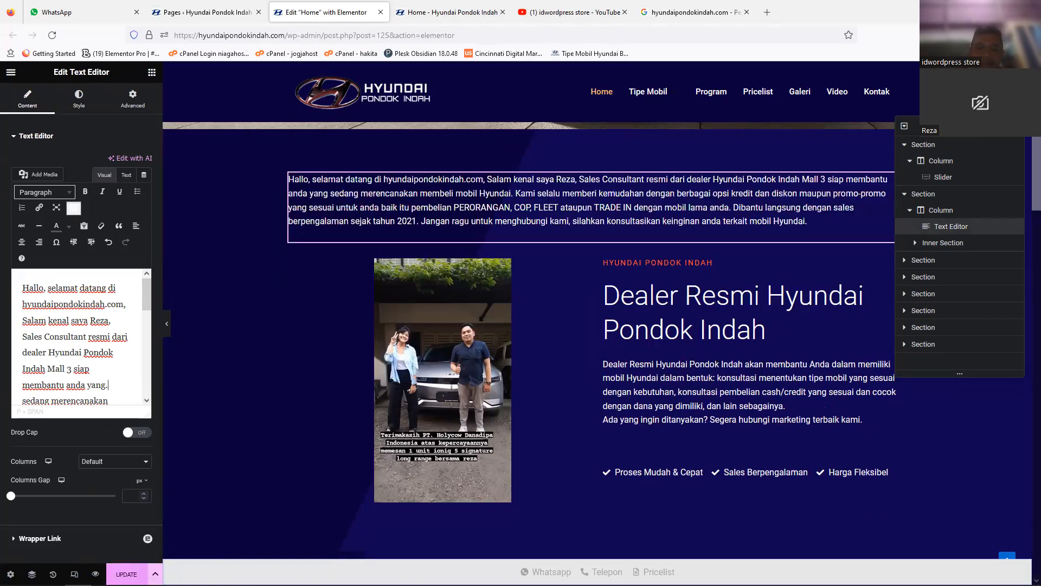
{"action": "key", "text": "BackSpace"}
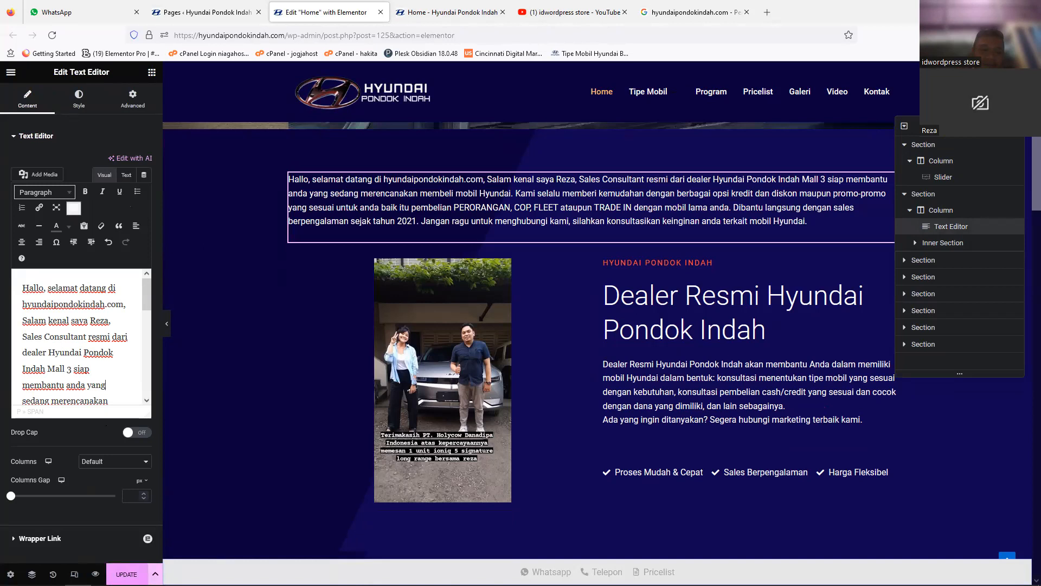
{"action": "left_click", "coordinate": [126, 573]}
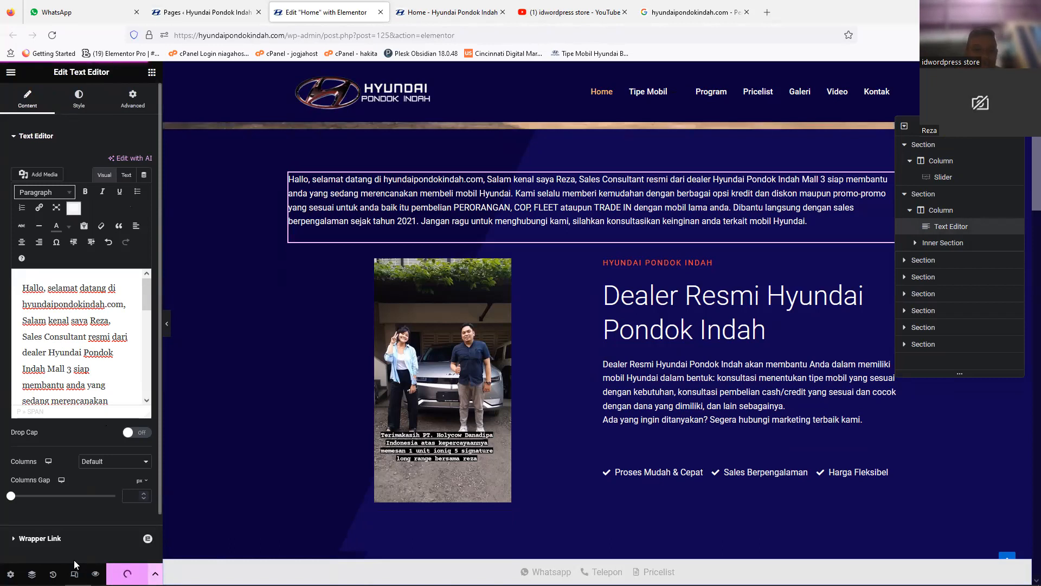
Step: Inspect the image settings of the two Hyundai Stargazer booking pictures, the brochure page and the "Book now" banner
{"action": "scroll", "coordinate": [1026, 219], "scroll_direction": "down", "scroll_amount": 2}
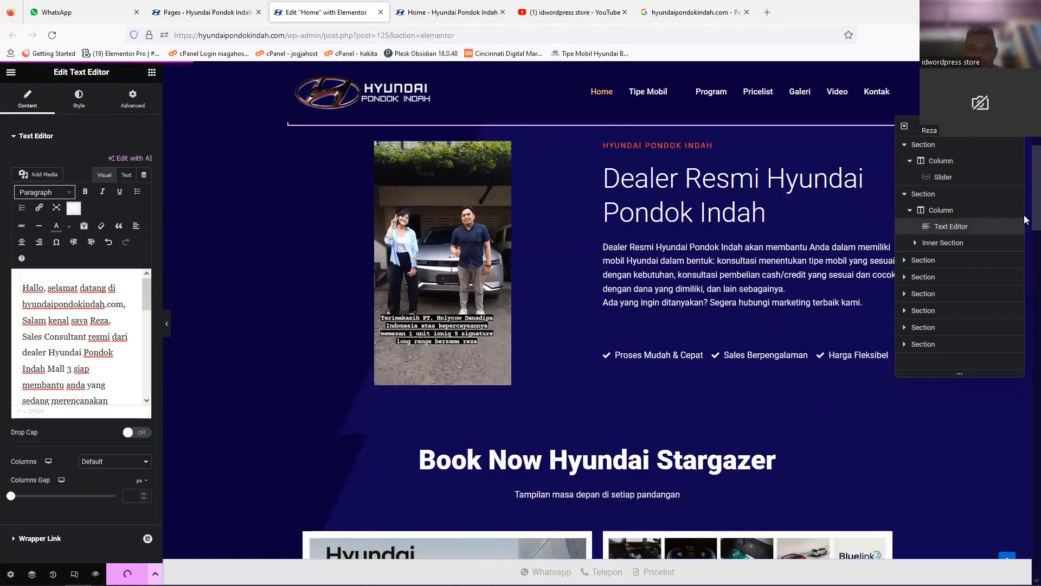
{"action": "scroll", "coordinate": [1025, 219], "scroll_direction": "down", "scroll_amount": 6}
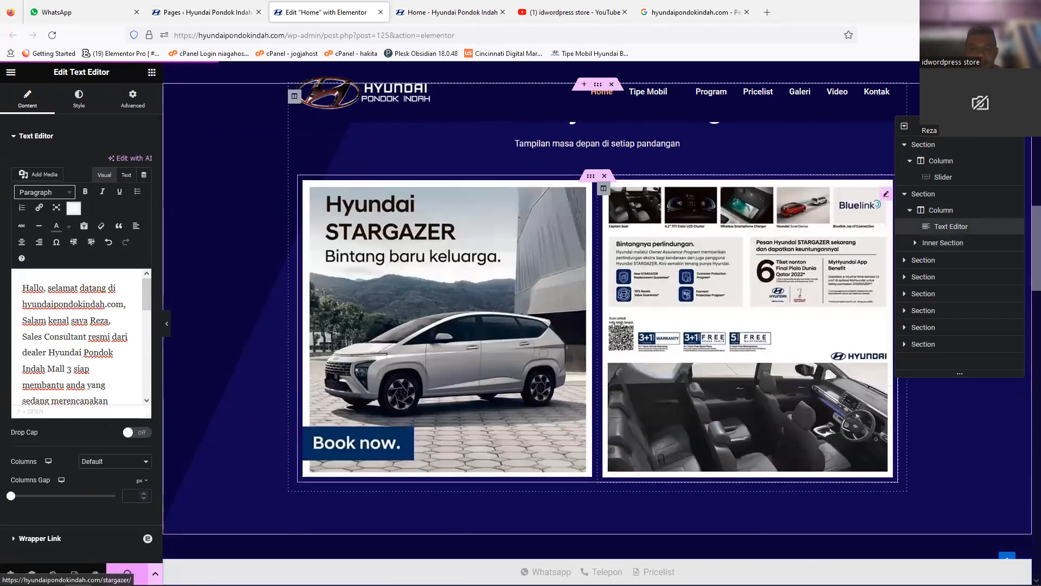
{"action": "left_click", "coordinate": [839, 282]}
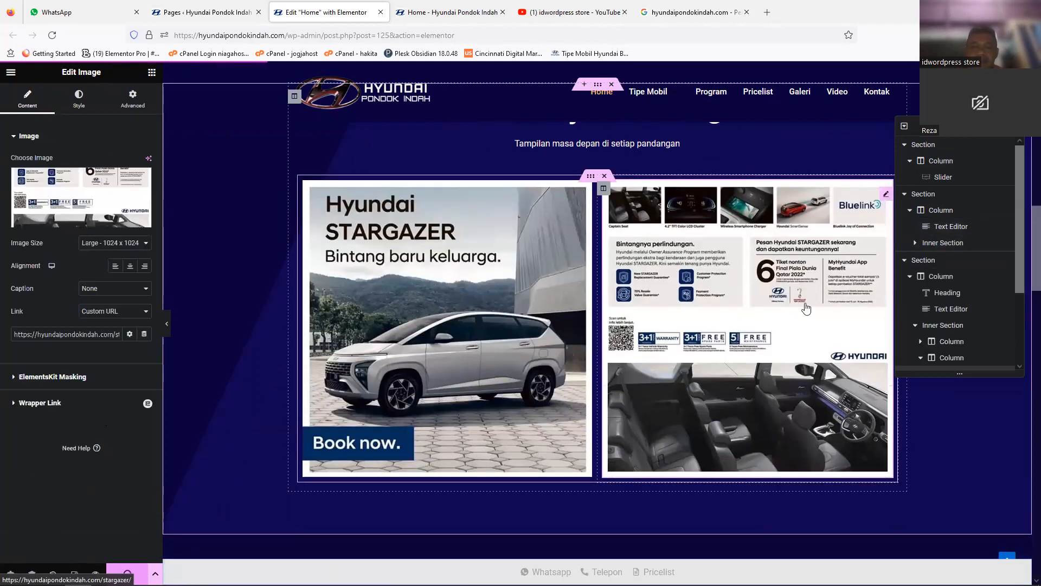
{"action": "left_click", "coordinate": [486, 231]}
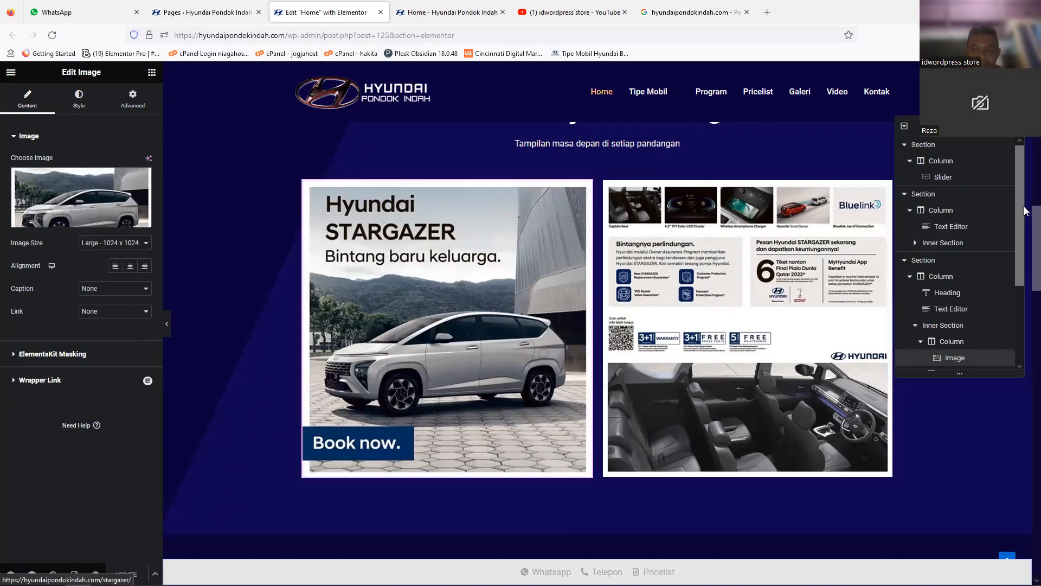
Step: Set the bottom margin of the section holding the Staria, Palisade and Santafe cards to 30 px, with a top margin of 0
{"action": "scroll", "coordinate": [1025, 263], "scroll_direction": "down", "scroll_amount": 3}
{"action": "scroll", "coordinate": [1025, 263], "scroll_direction": "down", "scroll_amount": 7}
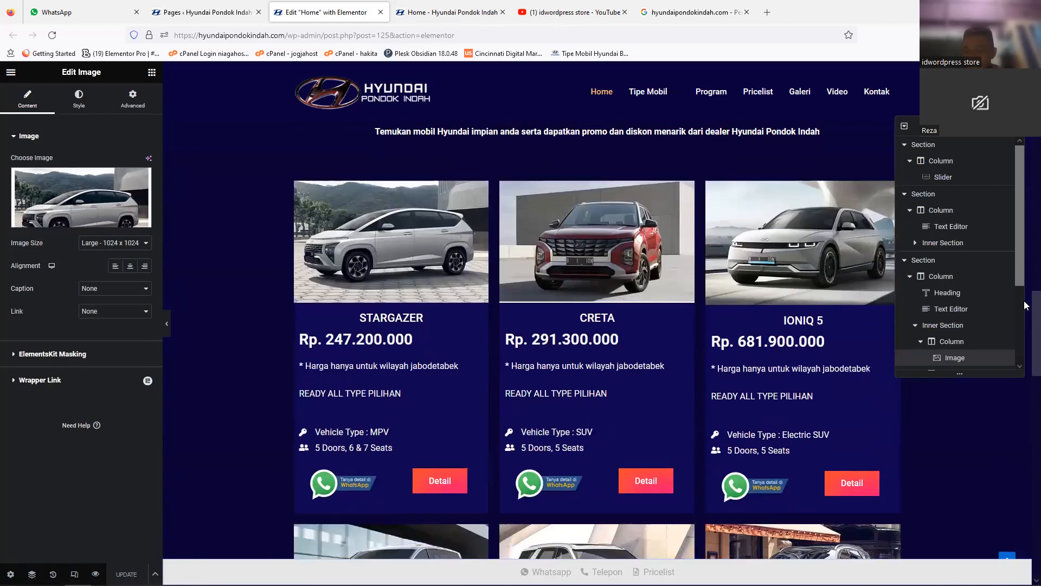
{"action": "scroll", "coordinate": [1025, 306], "scroll_direction": "down", "scroll_amount": 8}
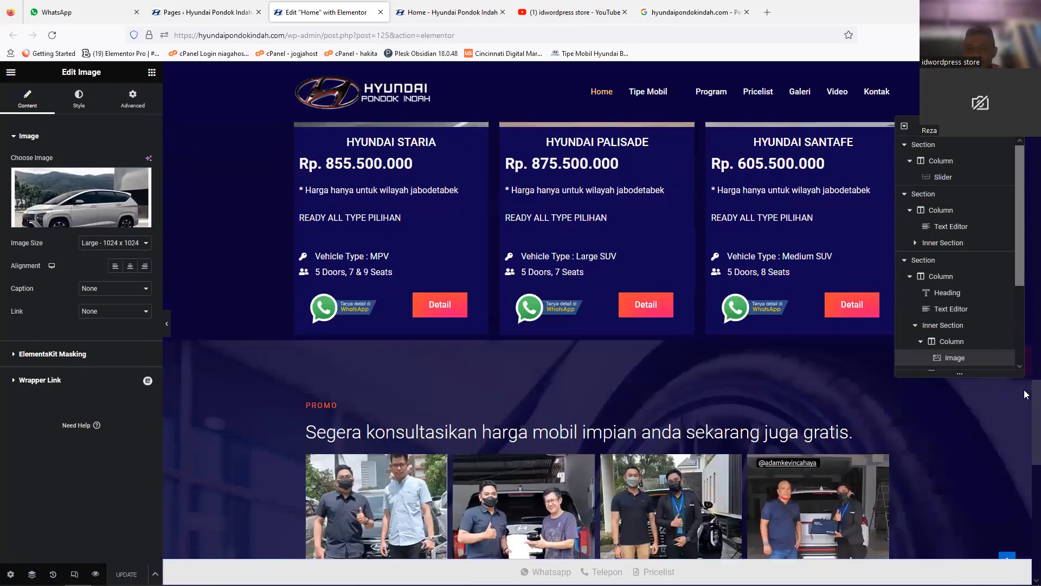
{"action": "scroll", "coordinate": [1025, 365], "scroll_direction": "up", "scroll_amount": 7}
{"action": "scroll", "coordinate": [595, 305], "scroll_direction": "down", "scroll_amount": 3}
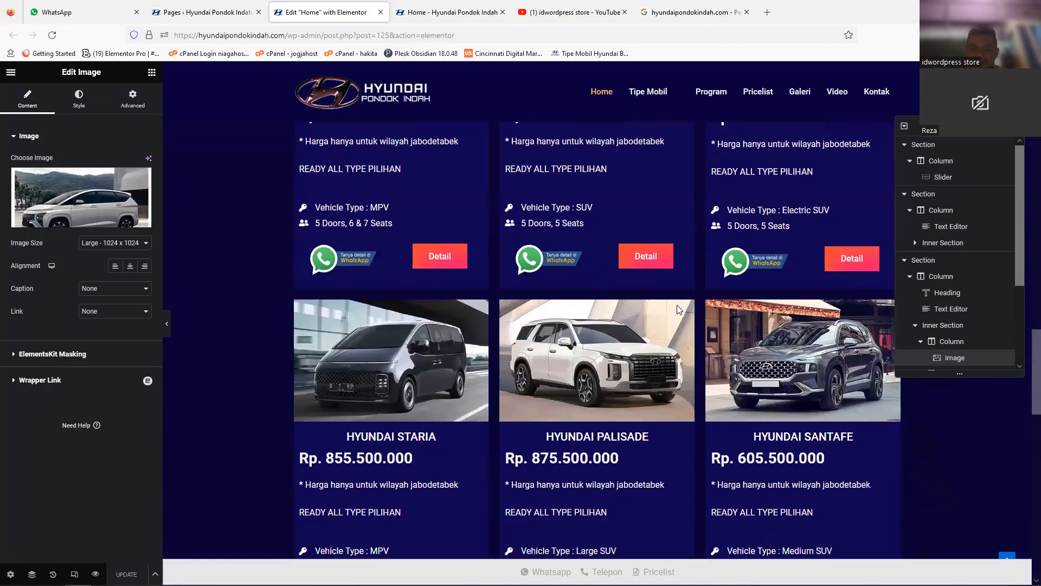
{"action": "left_click", "coordinate": [598, 295]}
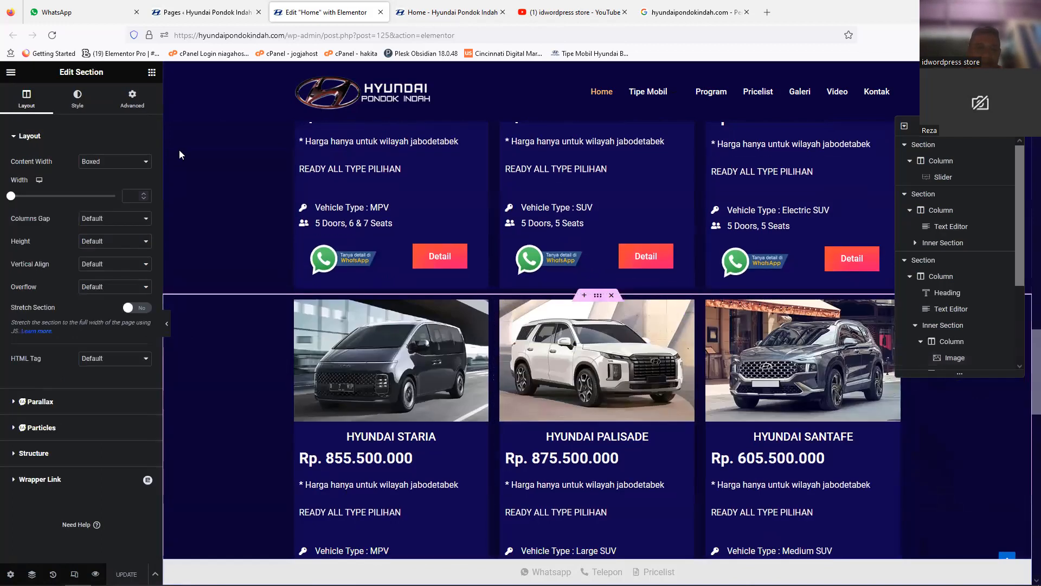
{"action": "left_click", "coordinate": [132, 98]}
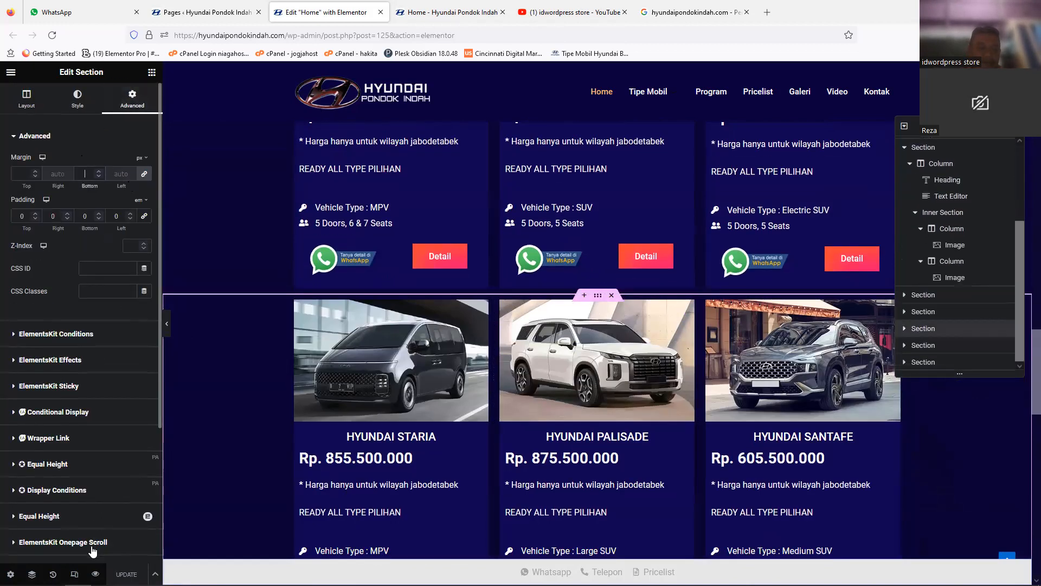
{"action": "type", "text": "0"}
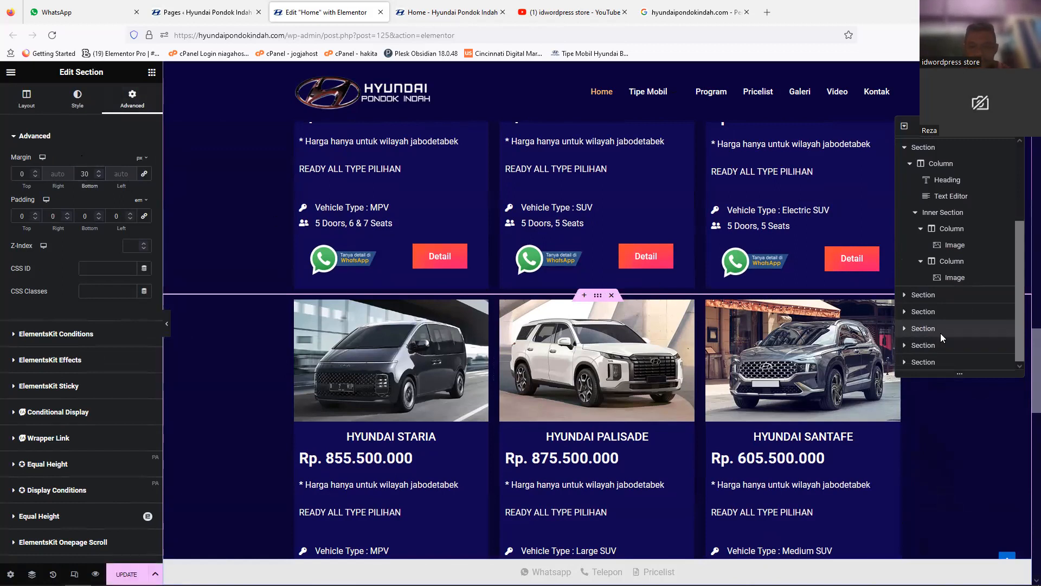
{"action": "scroll", "coordinate": [1025, 404], "scroll_direction": "down", "scroll_amount": 3}
{"action": "scroll", "coordinate": [1025, 404], "scroll_direction": "down", "scroll_amount": 1}
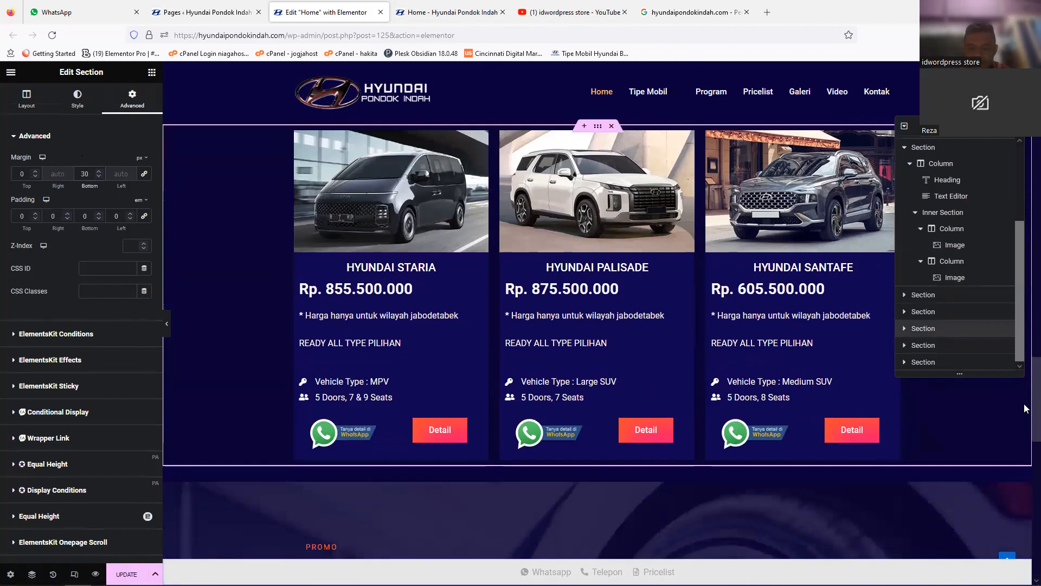
{"action": "scroll", "coordinate": [1024, 390], "scroll_direction": "up", "scroll_amount": 4}
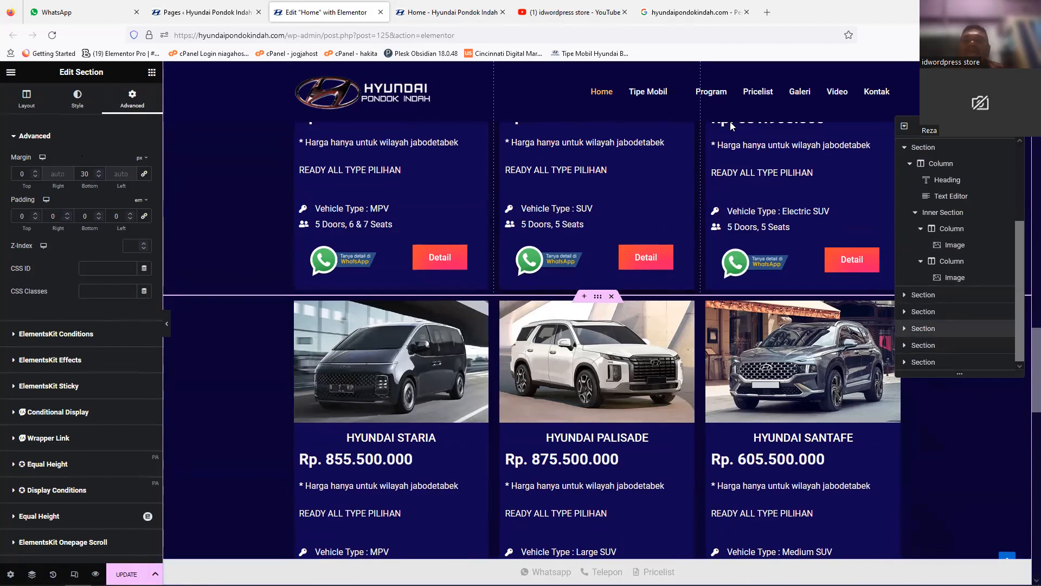
Step: Change the second digit of the Stargazer card's price to 8 as a trial and restore the price to Rp. 247.200.000
{"action": "scroll", "coordinate": [1024, 367], "scroll_direction": "up", "scroll_amount": 5}
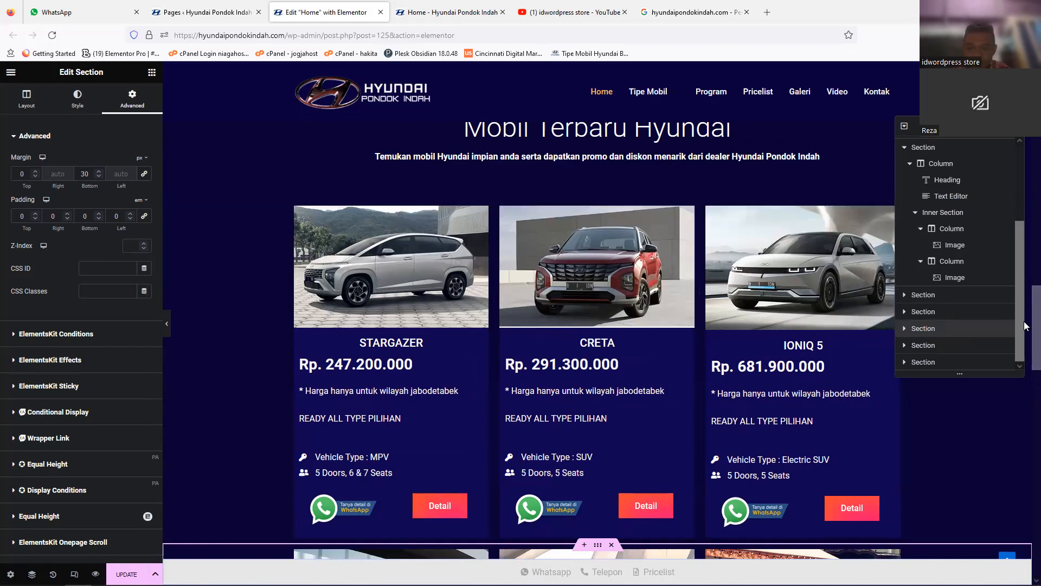
{"action": "scroll", "coordinate": [1026, 325], "scroll_direction": "down", "scroll_amount": 1}
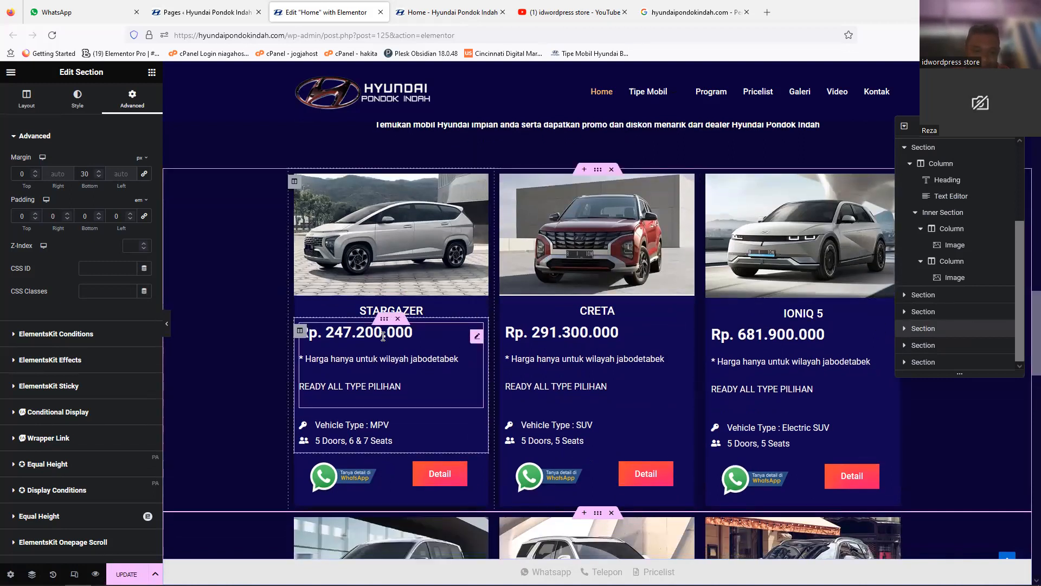
{"action": "left_click", "coordinate": [383, 337]}
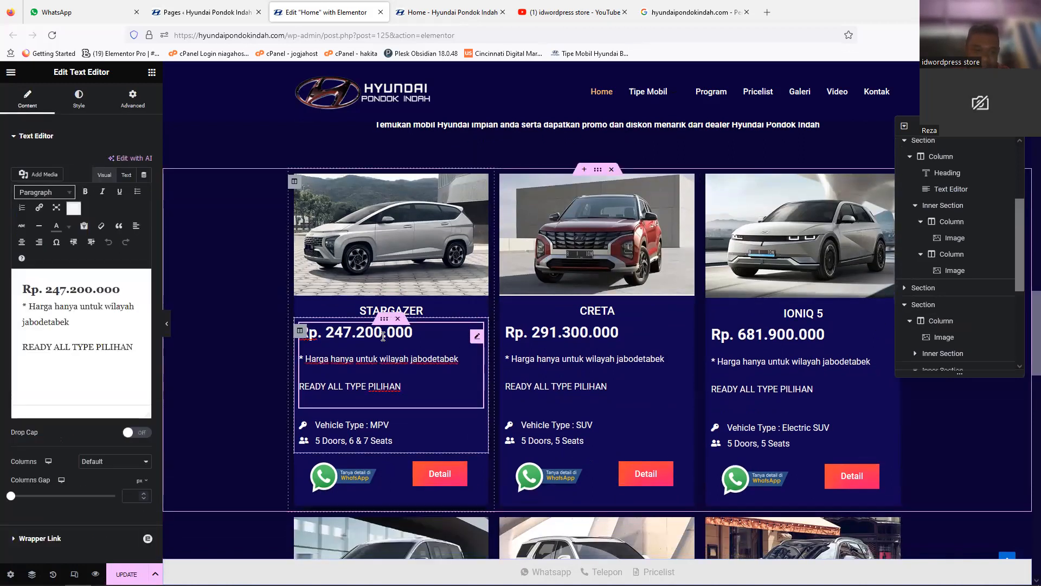
{"action": "left_click", "coordinate": [61, 289]}
{"action": "key", "text": "BackSpace"}
{"action": "type", "text": "8"}
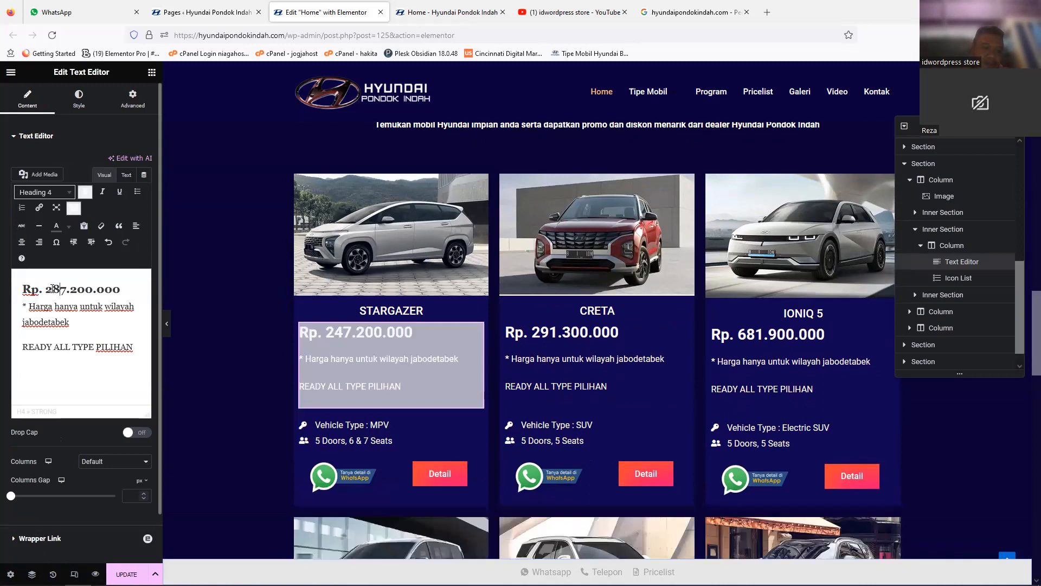
{"action": "key", "text": "BackSpace"}
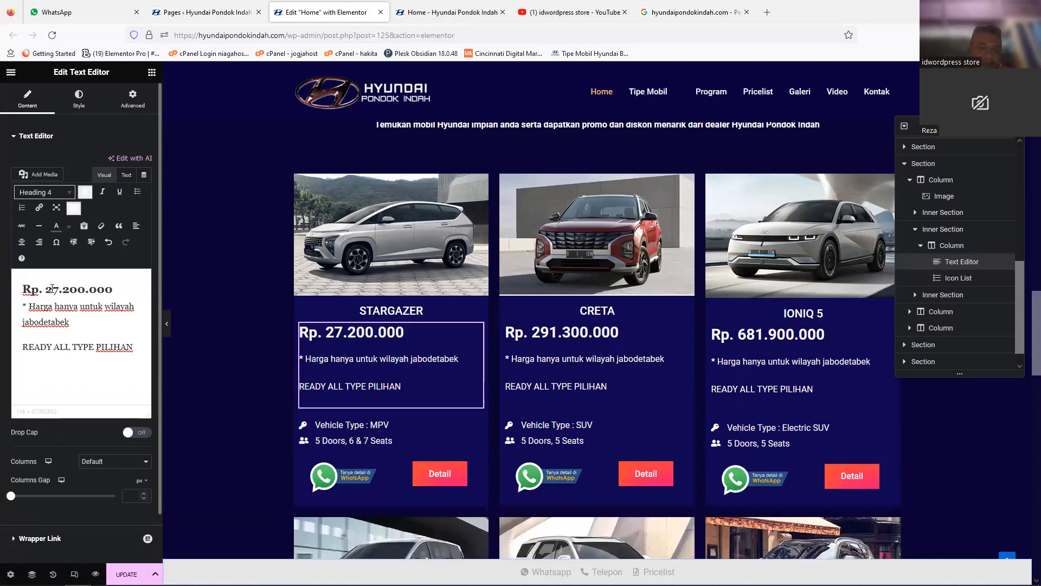
{"action": "type", "text": "4"}
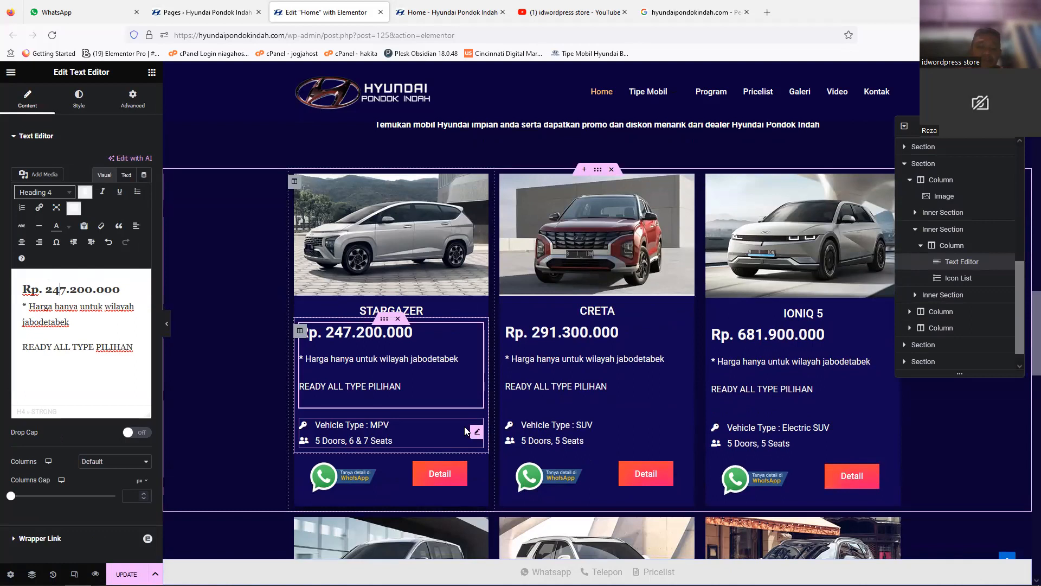
Step: Inspect the image and link settings of the Stargazer card's WhatsApp picture and look over the second row of car cards
{"action": "left_click", "coordinate": [348, 489]}
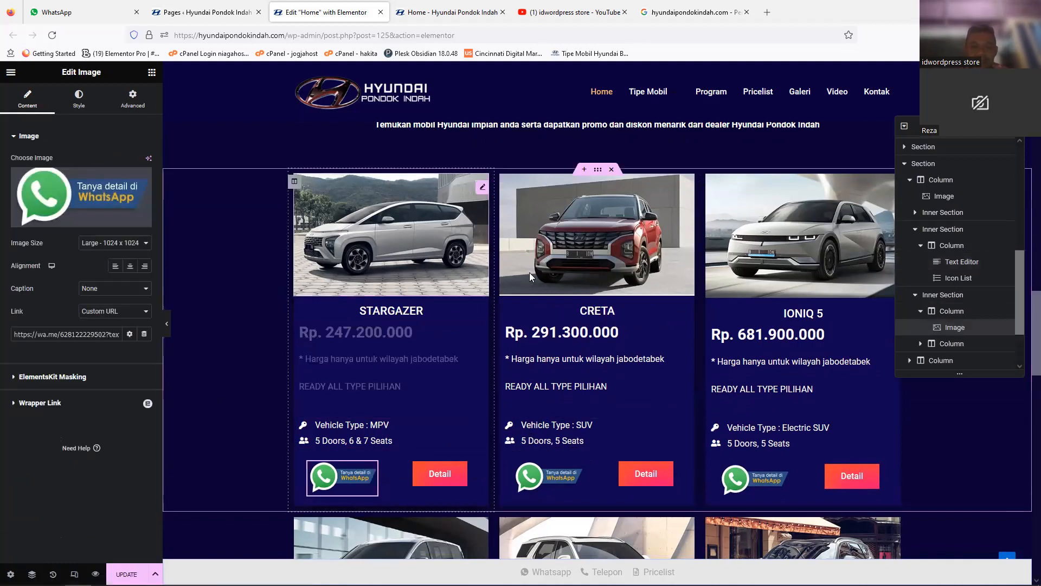
{"action": "scroll", "coordinate": [1026, 385], "scroll_direction": "down", "scroll_amount": 5}
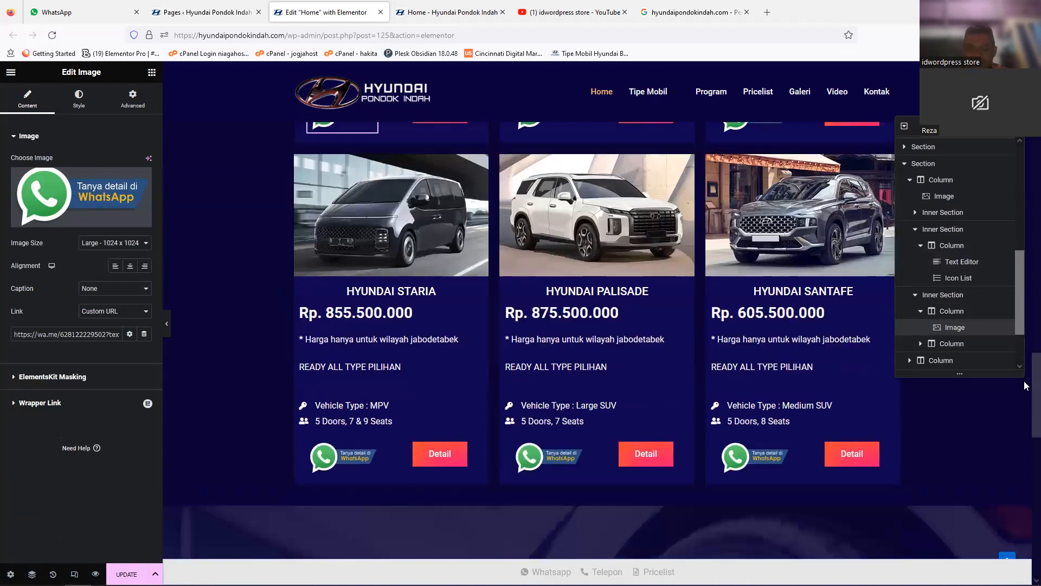
{"action": "scroll", "coordinate": [882, 315], "scroll_direction": "up", "scroll_amount": 2}
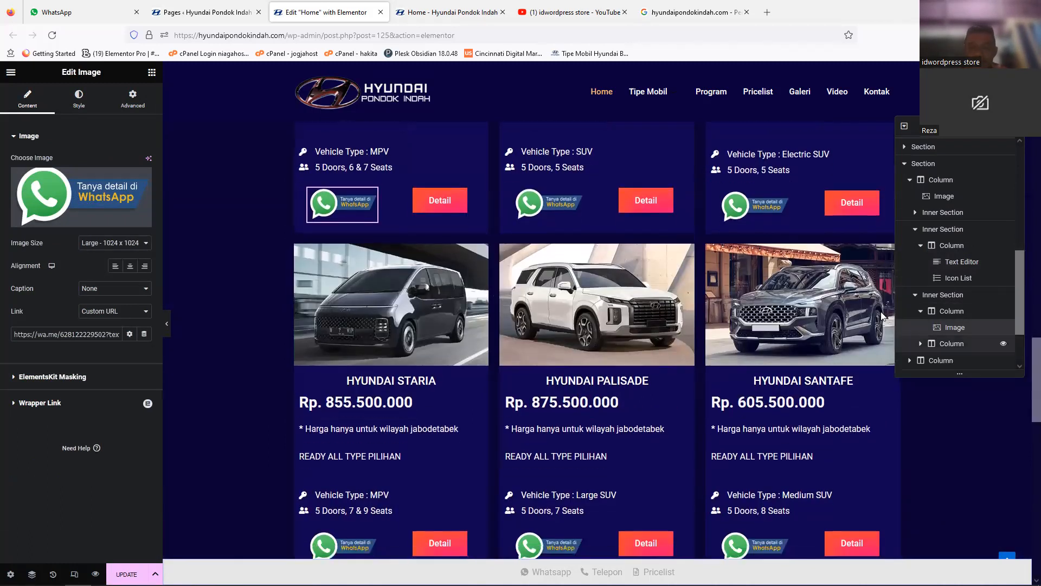
{"action": "scroll", "coordinate": [1025, 402], "scroll_direction": "down", "scroll_amount": 2}
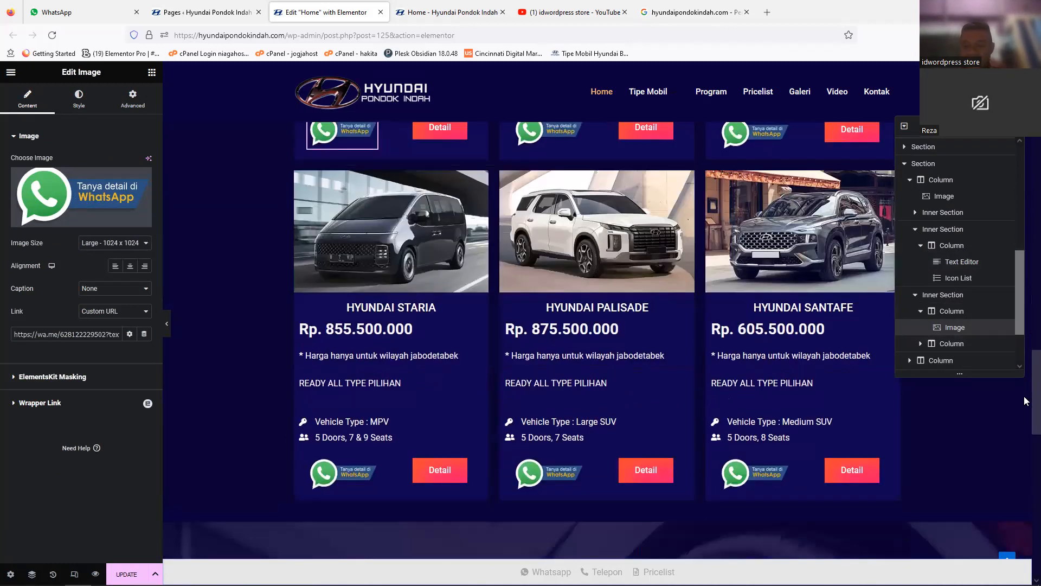
{"action": "scroll", "coordinate": [1025, 398], "scroll_direction": "up", "scroll_amount": 1}
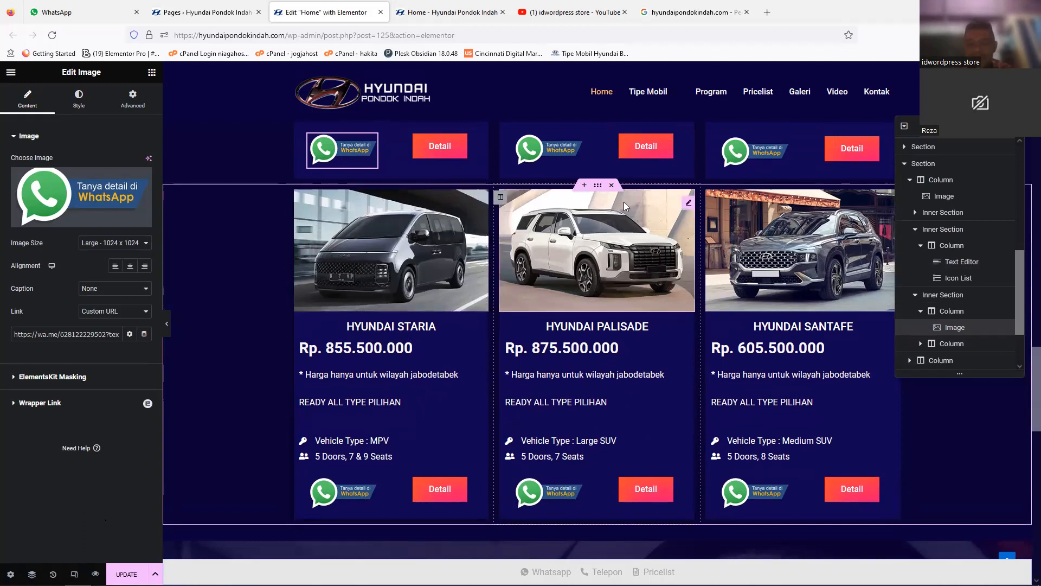
{"action": "scroll", "coordinate": [1026, 387], "scroll_direction": "up", "scroll_amount": 2}
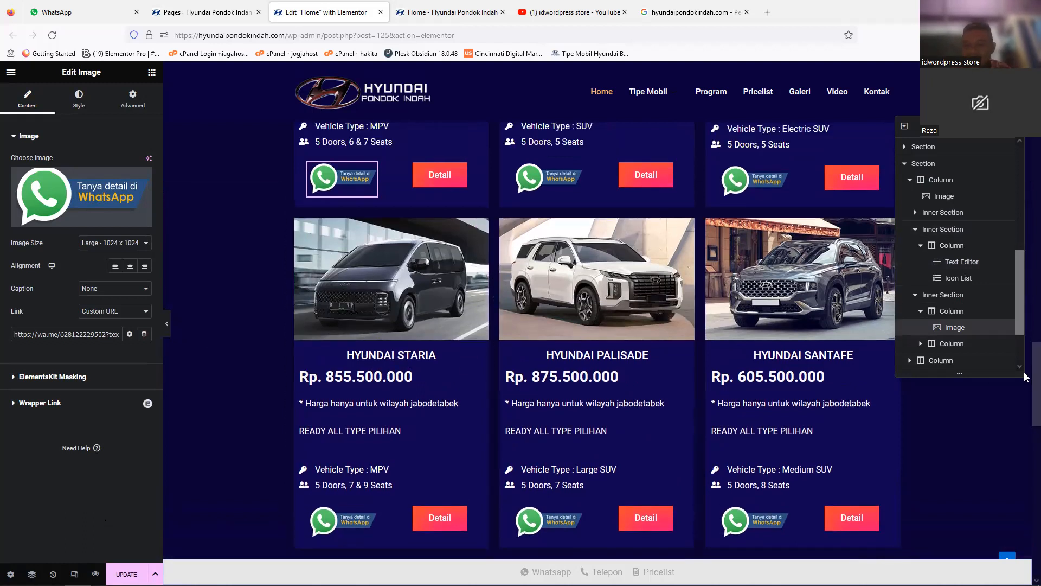
Step: Duplicate the section holding the Staria, Palisade and Santafe cards
{"action": "scroll", "coordinate": [1025, 393], "scroll_direction": "down", "scroll_amount": 4}
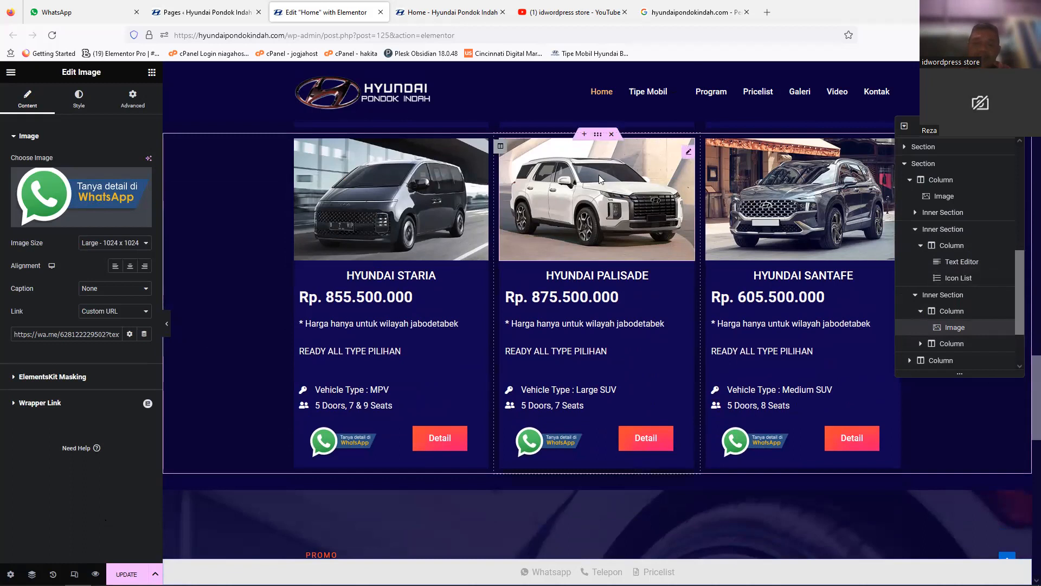
{"action": "left_click", "coordinate": [594, 139]}
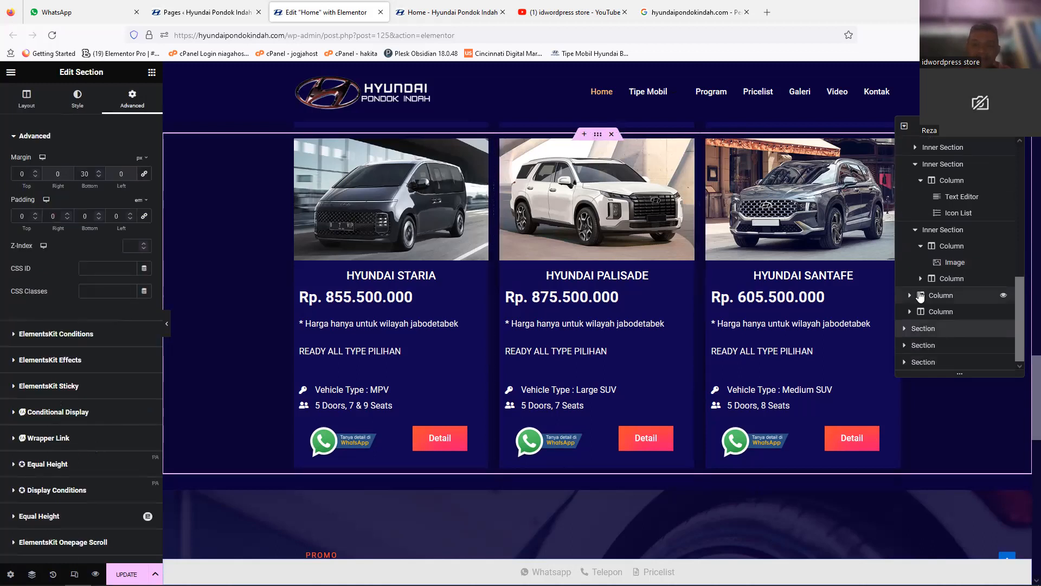
{"action": "right_click", "coordinate": [598, 140]}
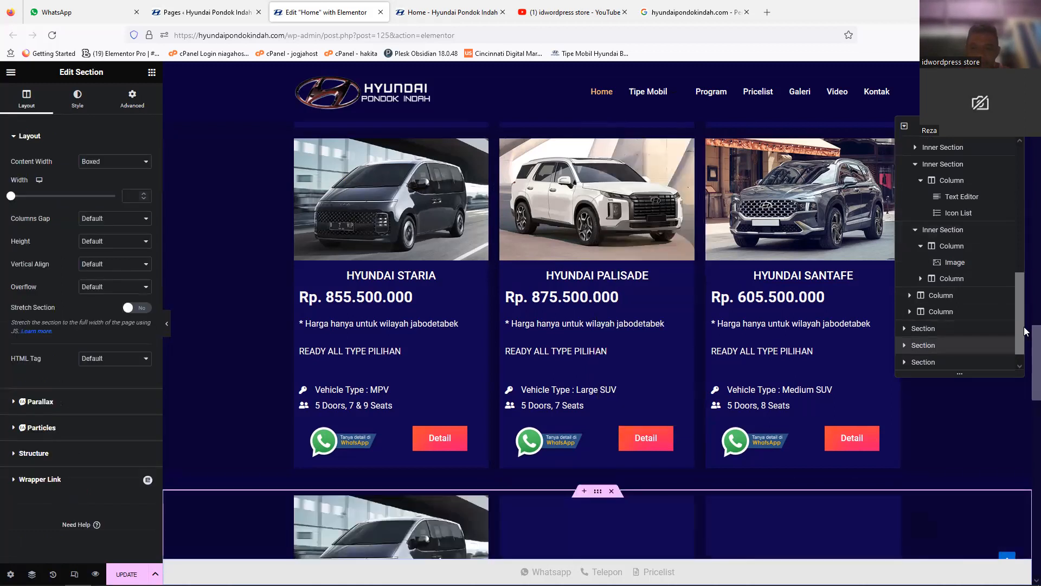
Step: Delete the whole Palisade column from the duplicated section, check the action in the history and undo the removal
{"action": "scroll", "coordinate": [1025, 358], "scroll_direction": "down", "scroll_amount": 5}
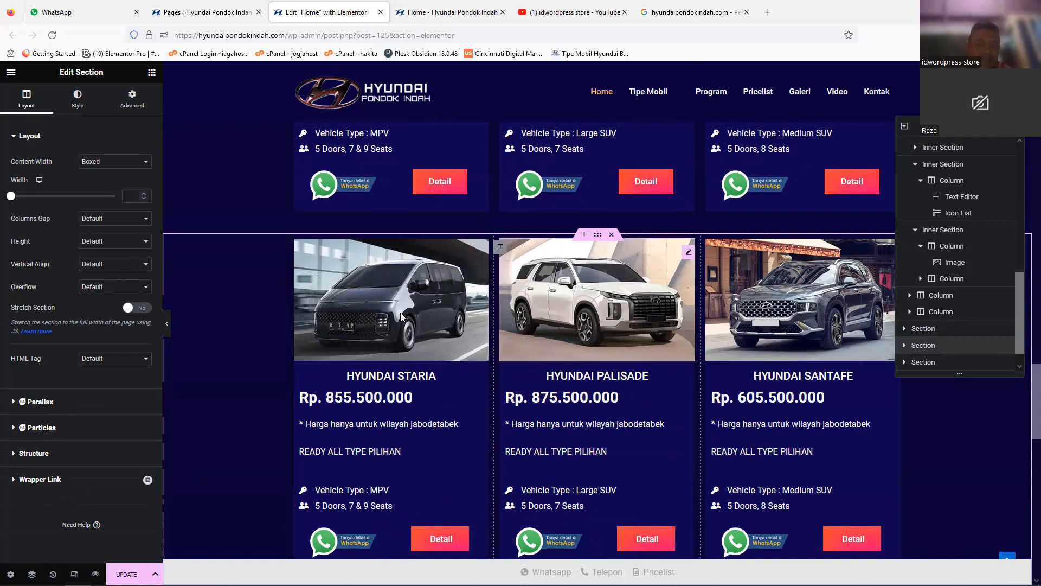
{"action": "right_click", "coordinate": [500, 249]}
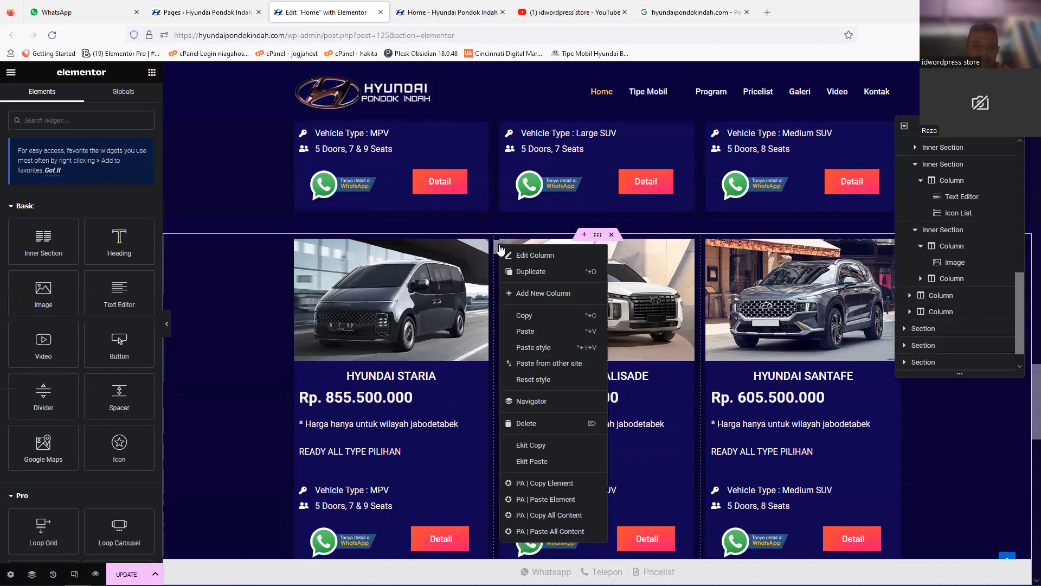
{"action": "left_click", "coordinate": [543, 426]}
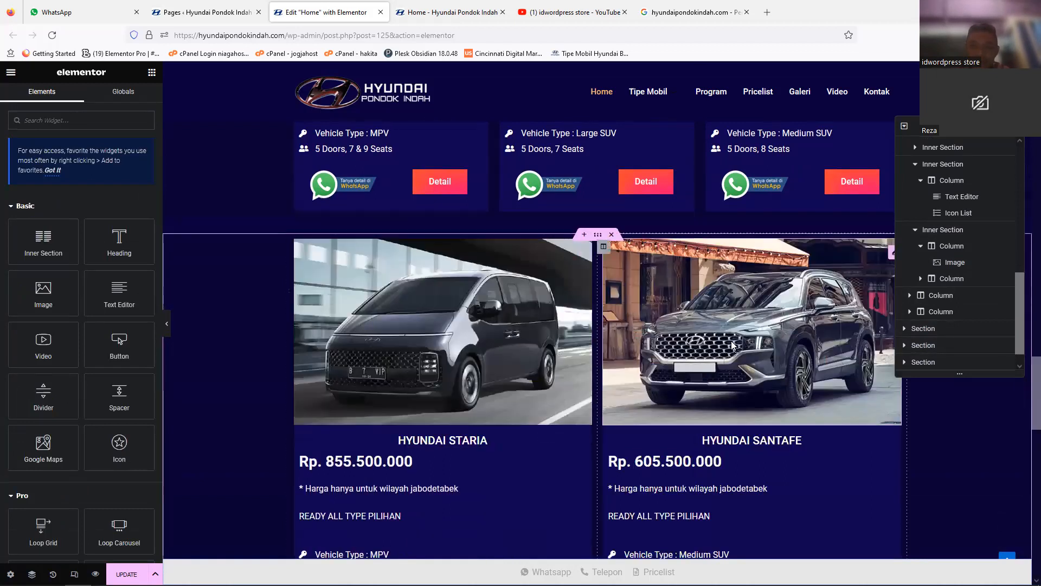
{"action": "key", "text": "ctrl+z"}
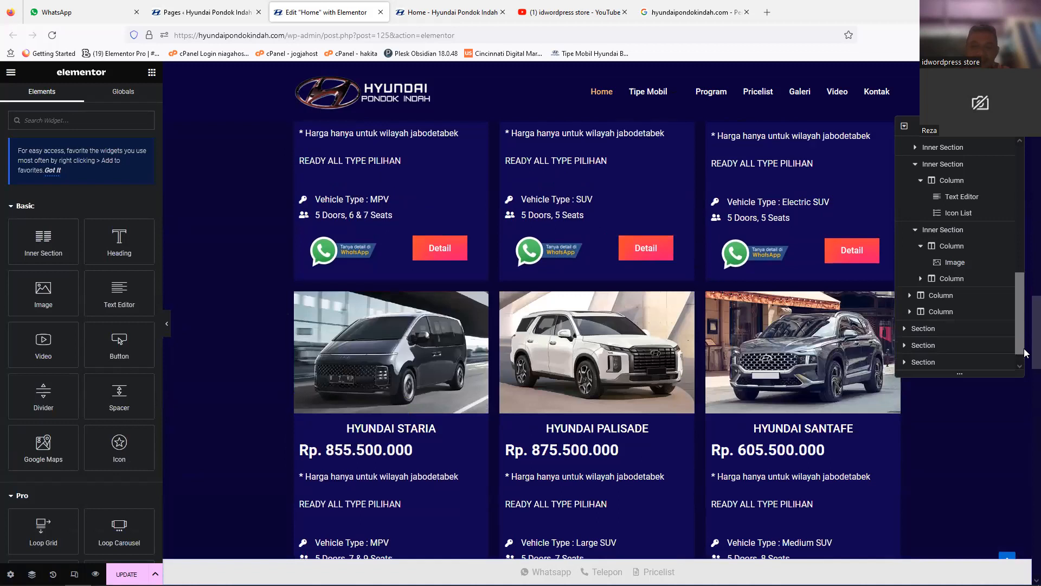
{"action": "key", "text": "ctrl+shift+z"}
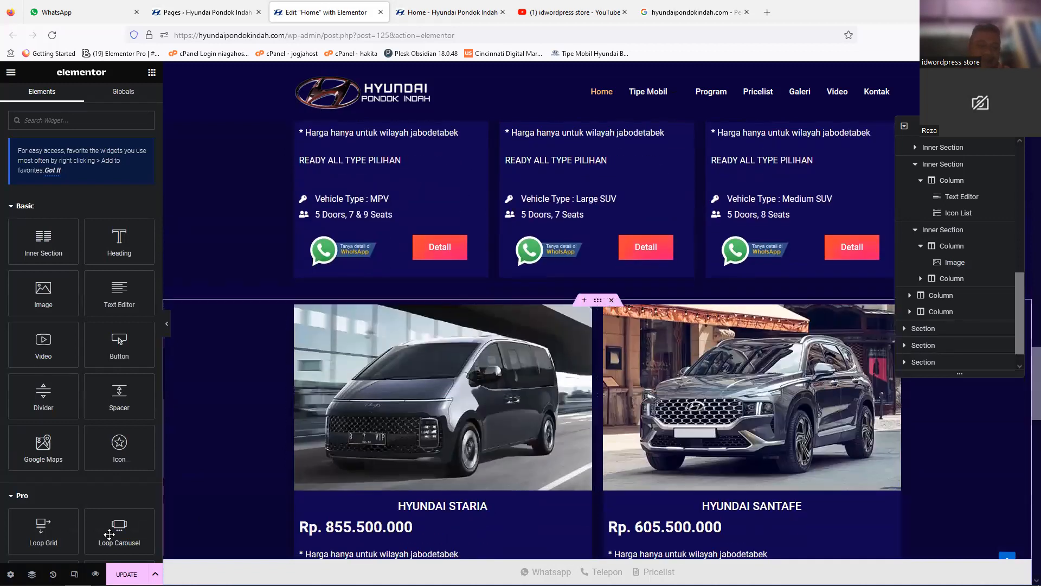
{"action": "left_click", "coordinate": [53, 574]}
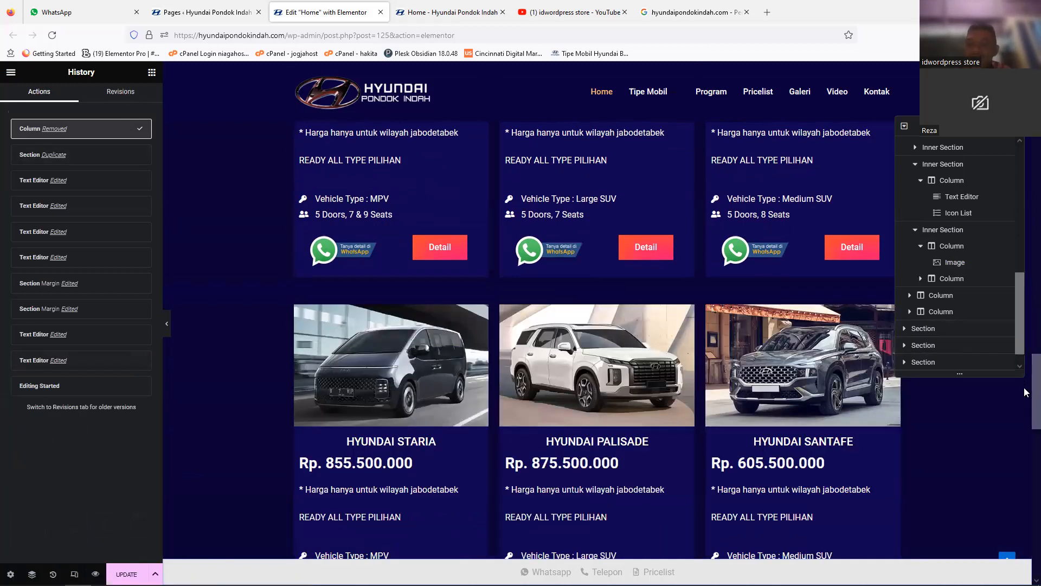
{"action": "key", "text": "ctrl+z"}
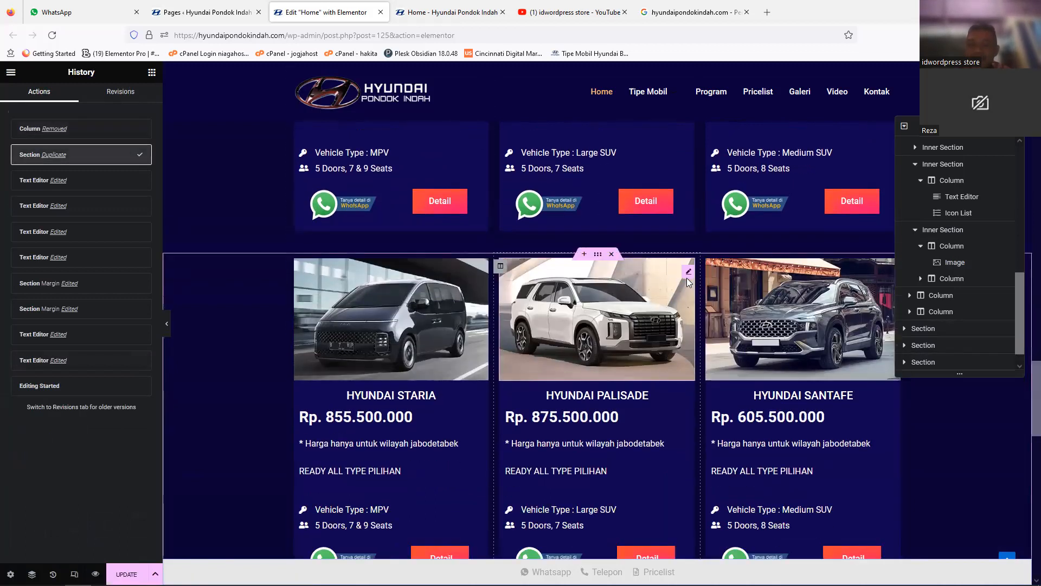
Step: Empty the Palisade column of the duplicated section by deleting its image, price text, icon list, heading and button row, keeping the column
{"action": "right_click", "coordinate": [688, 277]}
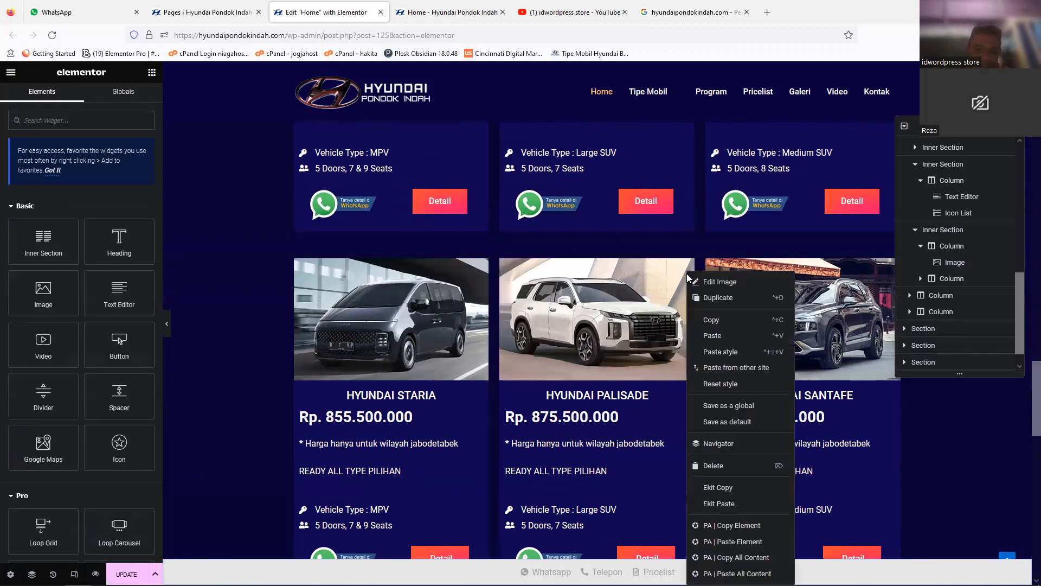
{"action": "key", "text": "Delete"}
{"action": "right_click", "coordinate": [632, 296]}
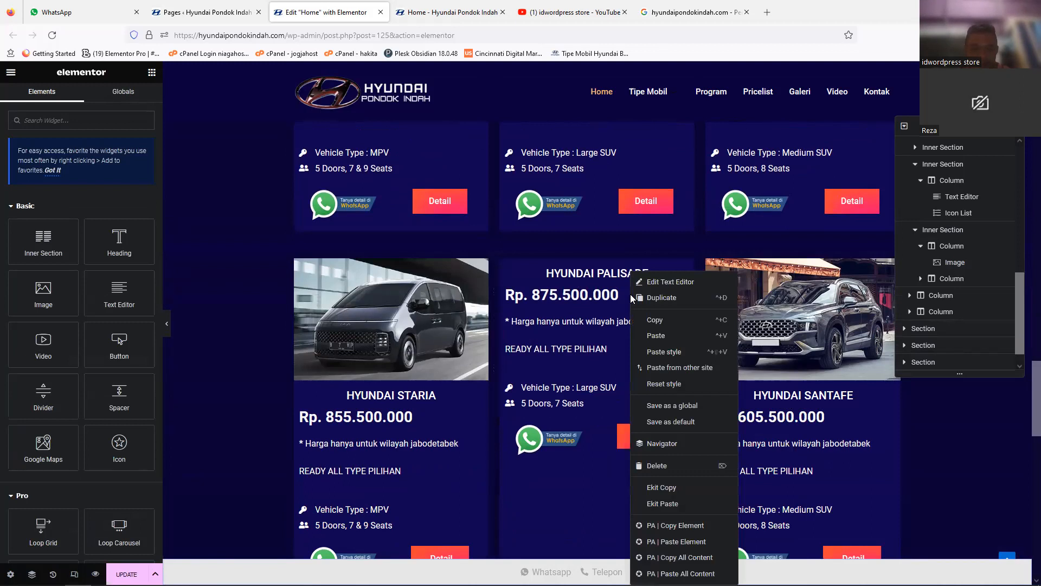
{"action": "left_click", "coordinate": [655, 466]}
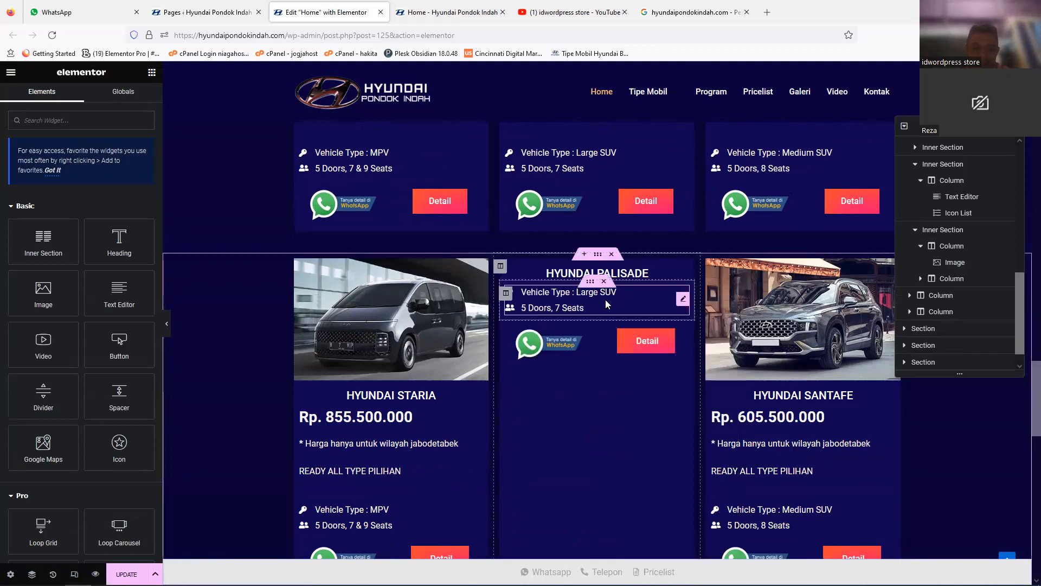
{"action": "right_click", "coordinate": [608, 304]}
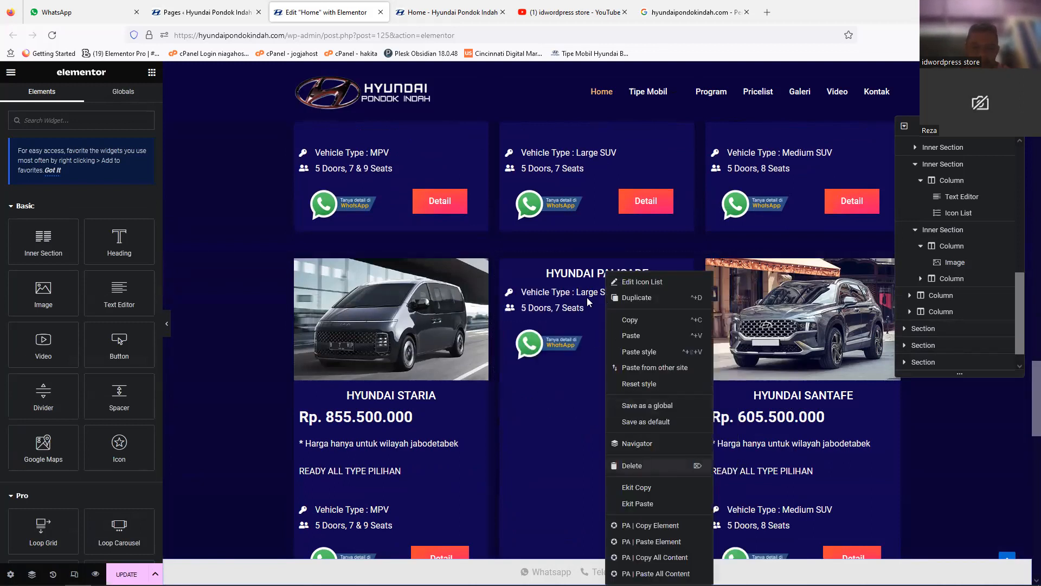
{"action": "left_click", "coordinate": [651, 466]}
{"action": "right_click", "coordinate": [576, 269]}
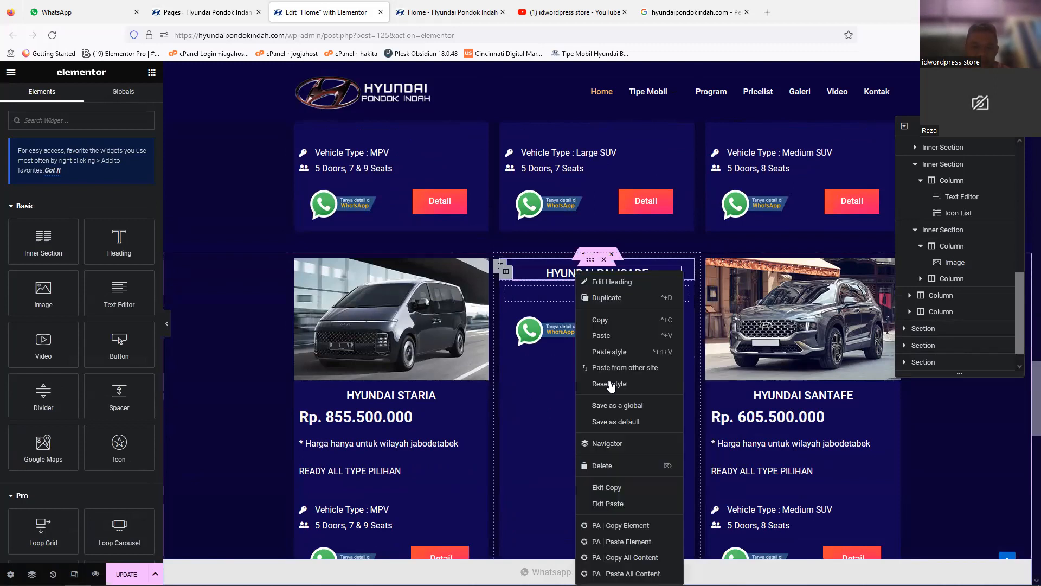
{"action": "left_click", "coordinate": [627, 471]}
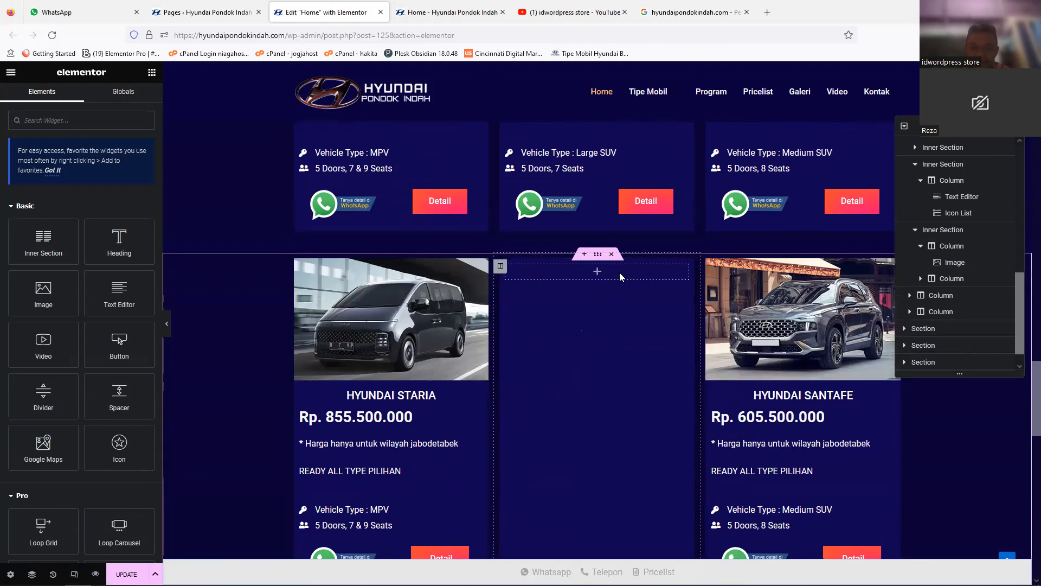
{"action": "left_click", "coordinate": [604, 260]}
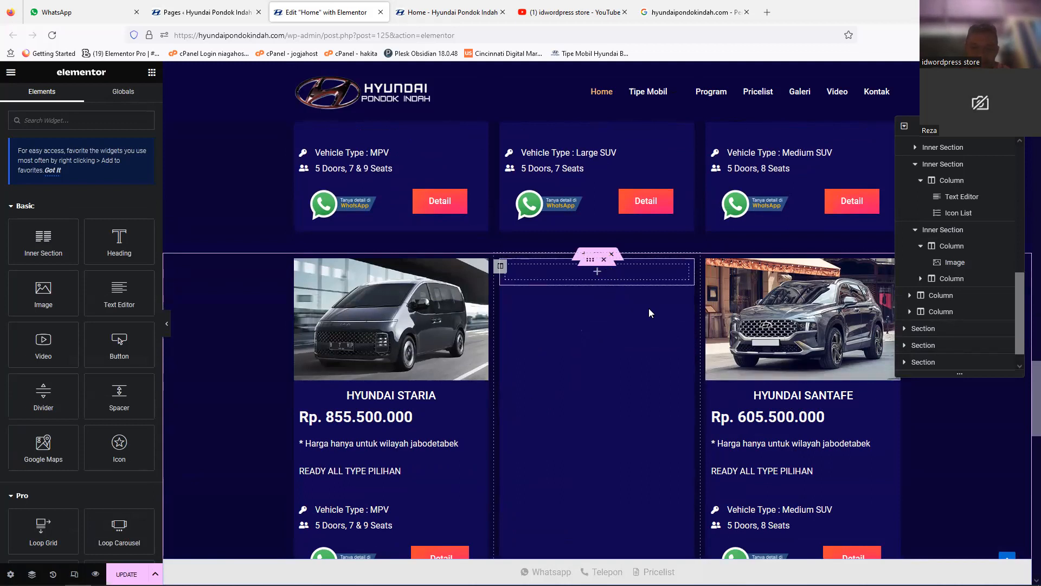
Step: Empty the Santafe column of the duplicated section by deleting its image, texts, heading and button row, keeping the column
{"action": "right_click", "coordinate": [737, 293]}
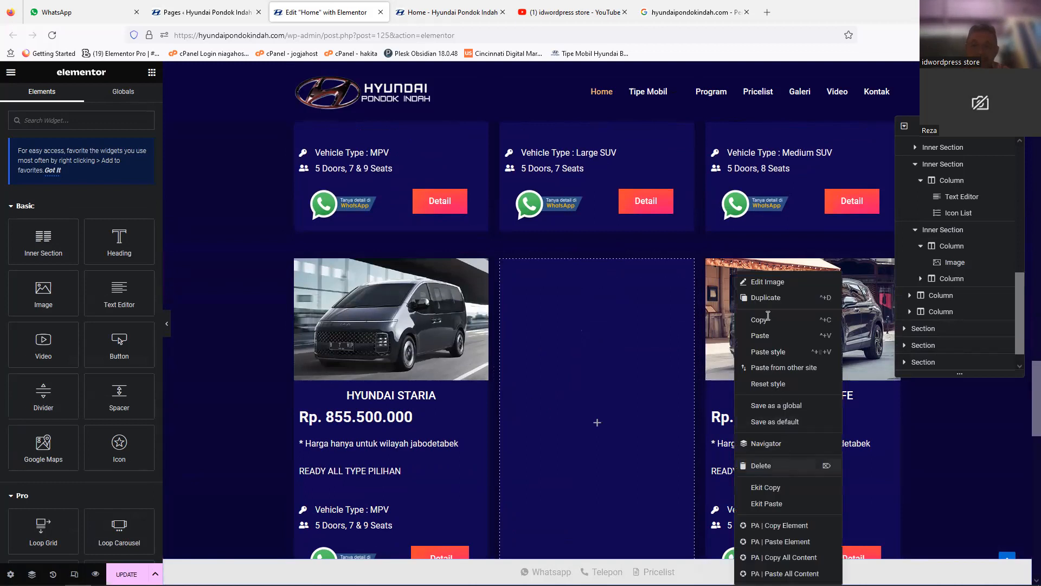
{"action": "left_click", "coordinate": [783, 467]}
{"action": "left_click", "coordinate": [810, 281]}
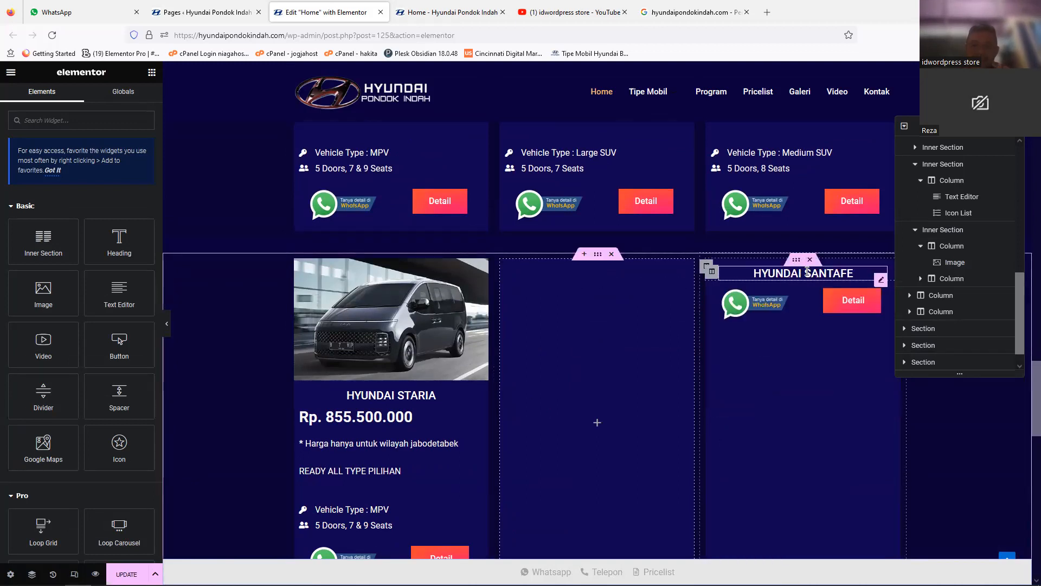
{"action": "right_click", "coordinate": [812, 276]}
{"action": "left_click", "coordinate": [833, 466]}
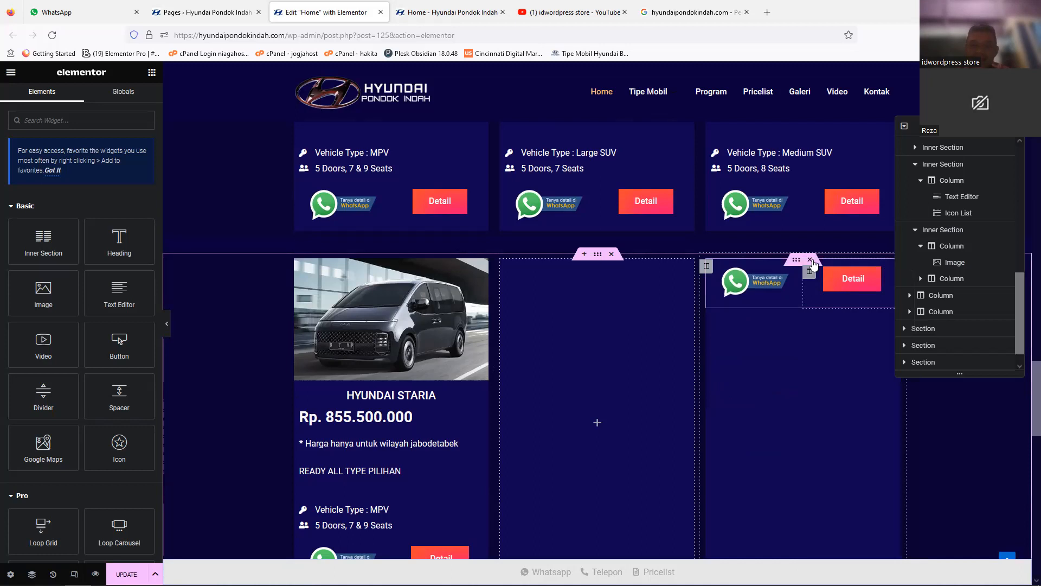
{"action": "left_click", "coordinate": [785, 257]}
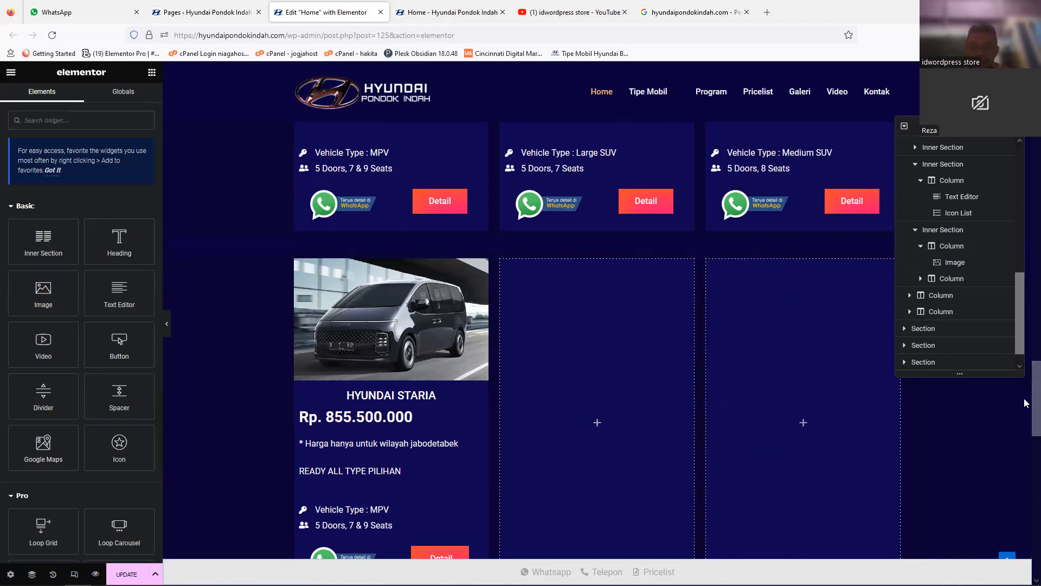
Step: Change the heading of the Staria card in the duplicated section to HYUNDAI STAR Z
{"action": "scroll", "coordinate": [488, 282], "scroll_direction": "down", "scroll_amount": 3}
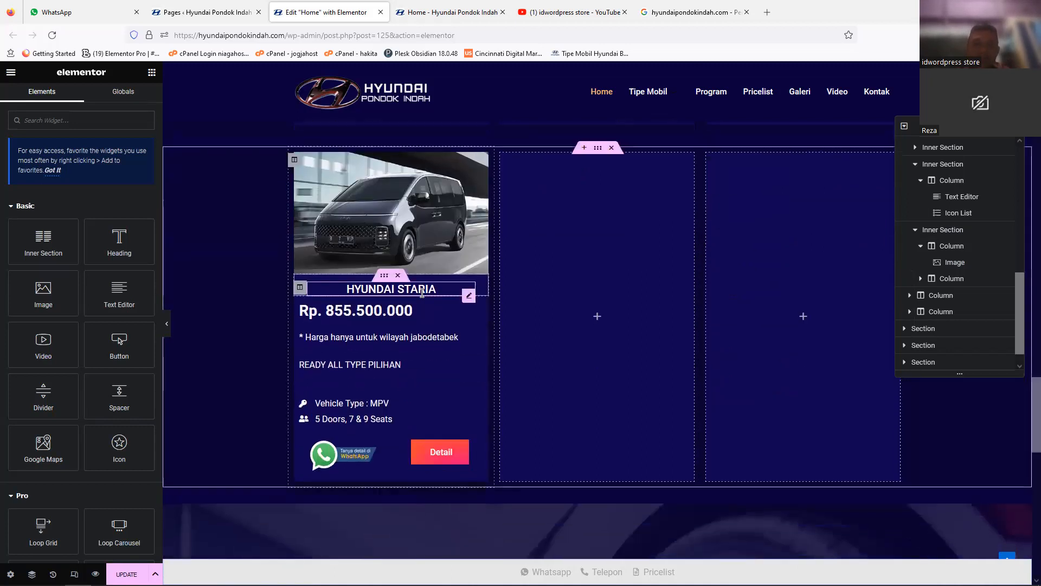
{"action": "left_click", "coordinate": [422, 291]}
{"action": "left_click", "coordinate": [70, 173]}
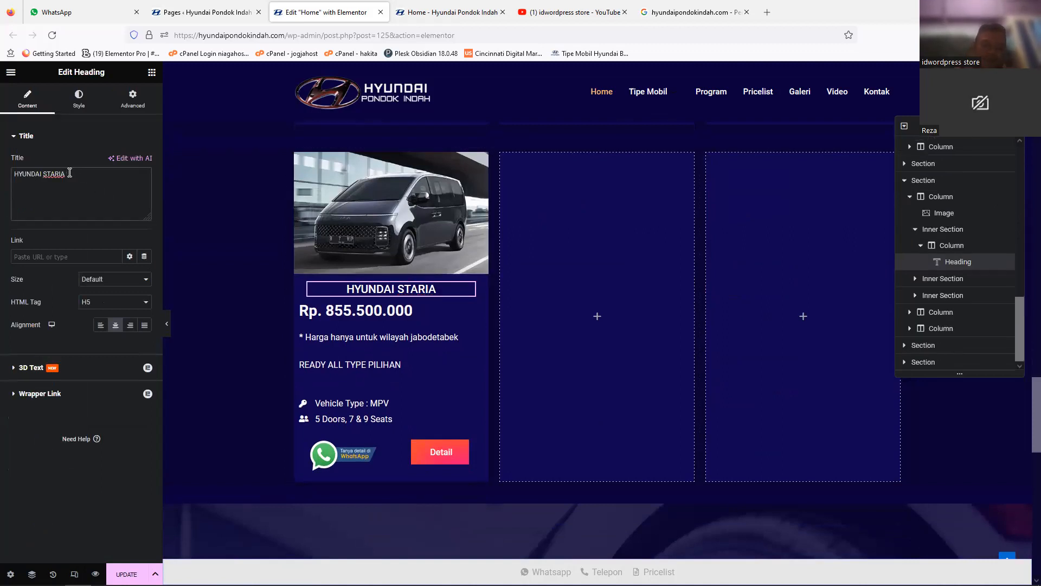
{"action": "key", "text": "BackSpace"}
{"action": "type", "text": "r z"}
{"action": "key", "text": "BackSpace"}
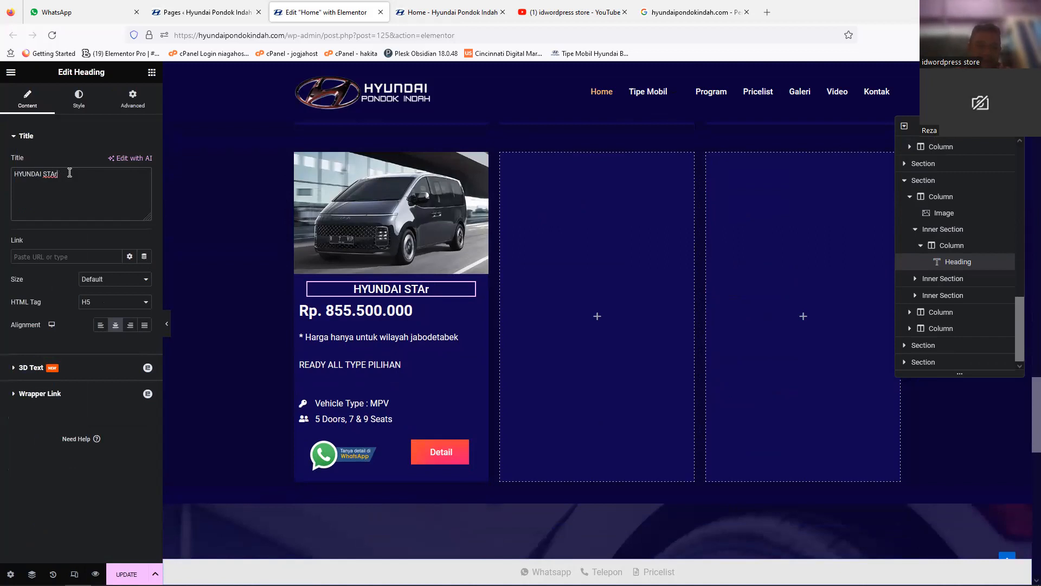
{"action": "key", "text": "BackSpace"}
{"action": "type", "text": "R "}
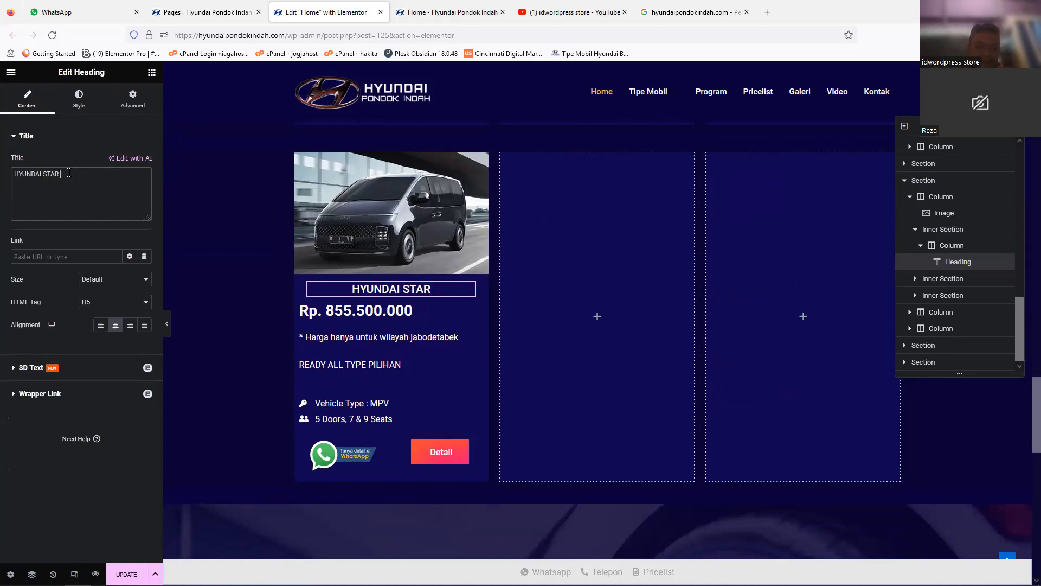
{"action": "type", "text": "Z"}
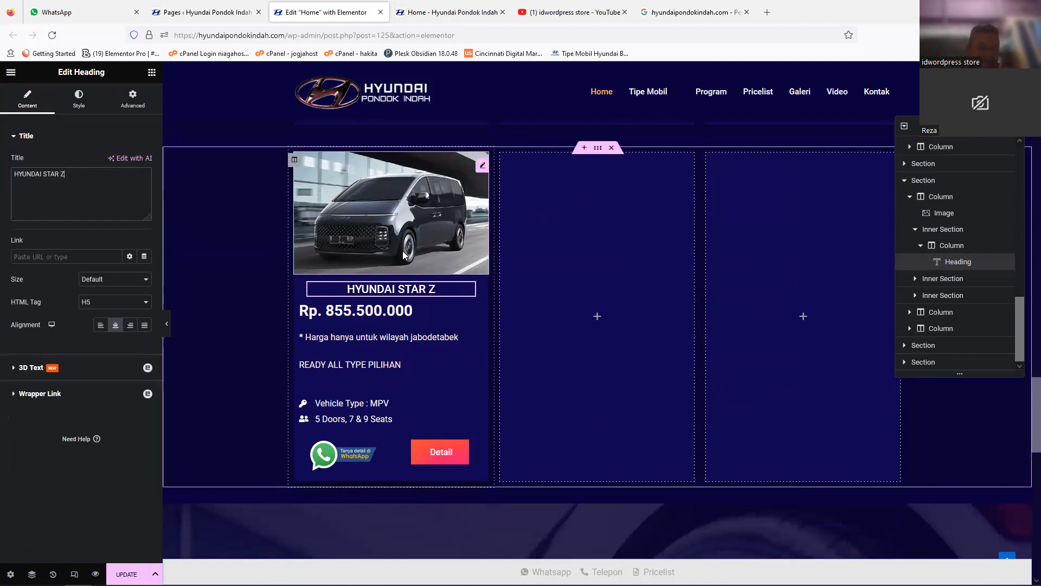
Step: Set the price in the Star Z card's text block to Rp. 1.855.500.000
{"action": "left_click", "coordinate": [358, 347]}
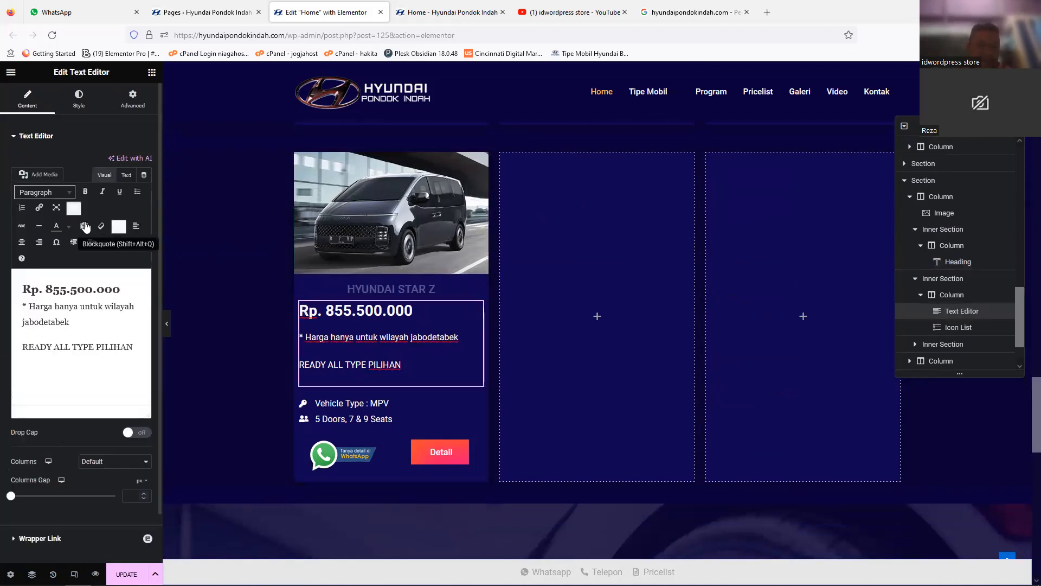
{"action": "left_click", "coordinate": [48, 288]}
{"action": "type", "text": "1."}
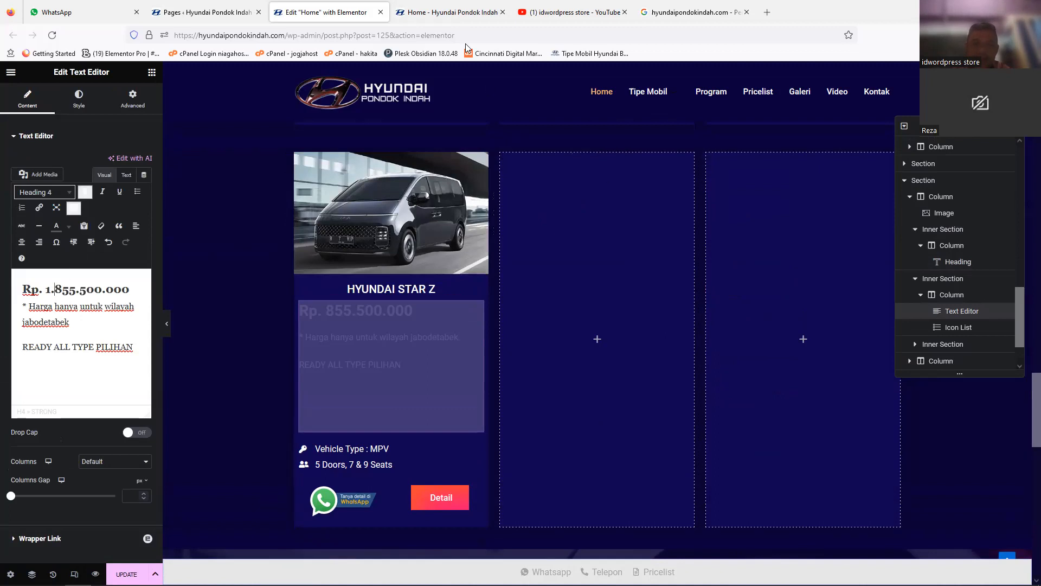
Step: Switch to the live website, open the Creta card's detail page and look through its content
{"action": "left_click", "coordinate": [431, 20]}
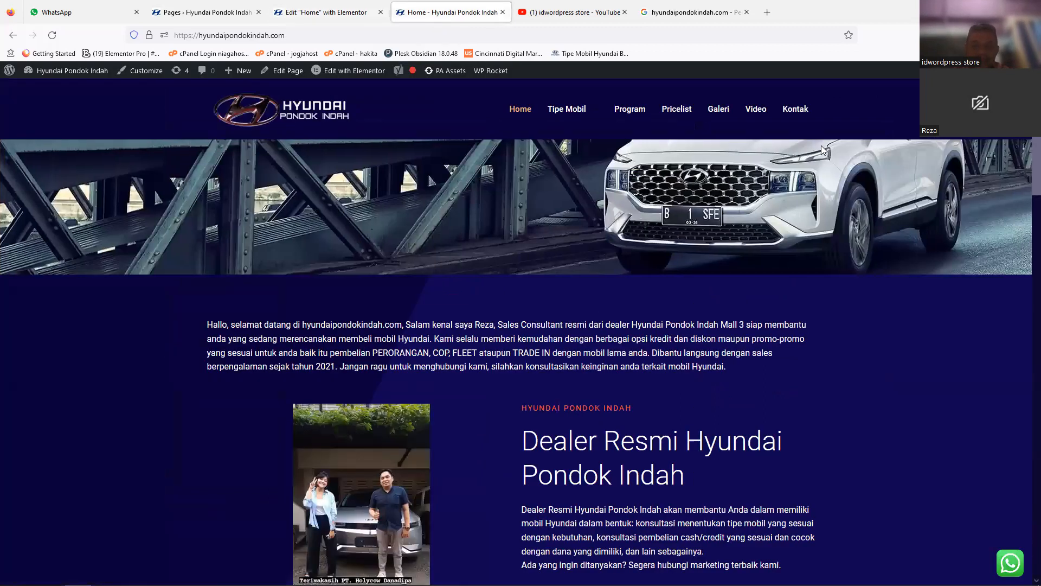
{"action": "scroll", "coordinate": [1024, 306], "scroll_direction": "down", "scroll_amount": 15}
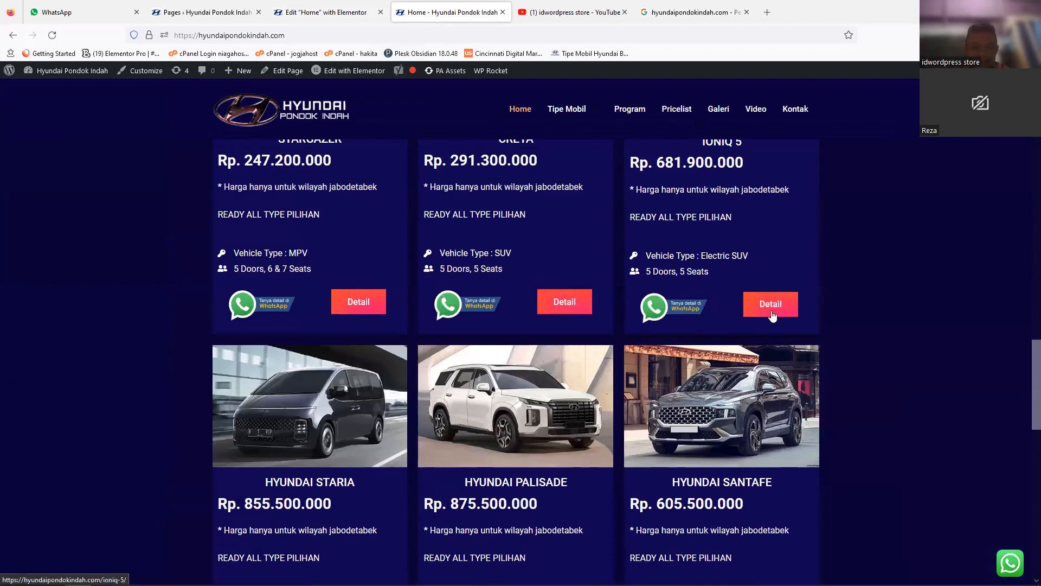
{"action": "left_click", "coordinate": [566, 305]}
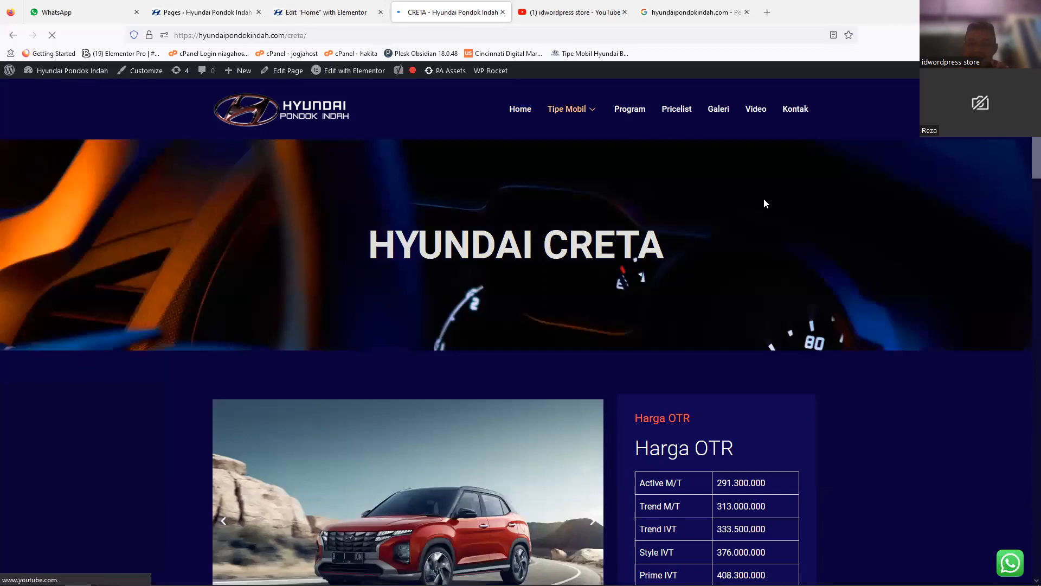
{"action": "left_click_drag", "start_coordinate": [1036, 159], "coordinate": [1037, 310]}
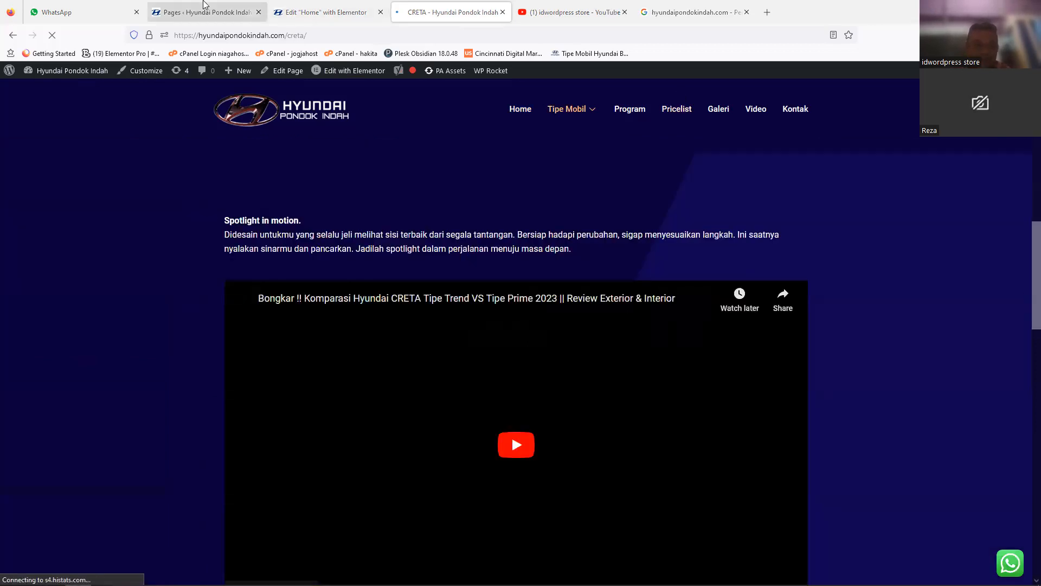
Step: Return to the Elementor editor of the Home page and save the changes
{"action": "left_click", "coordinate": [325, 11]}
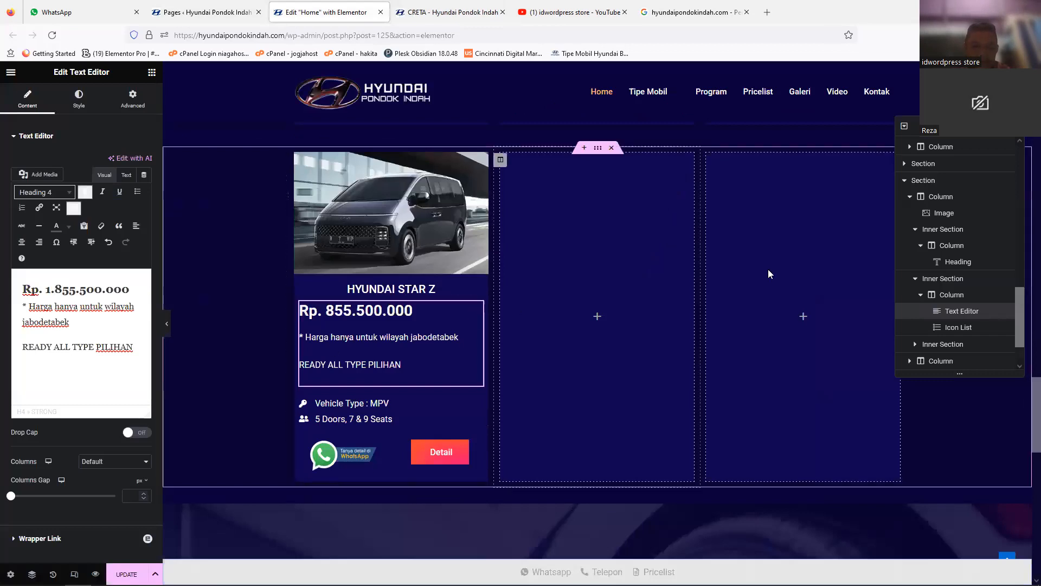
{"action": "scroll", "coordinate": [545, 367], "scroll_direction": "up", "scroll_amount": 3}
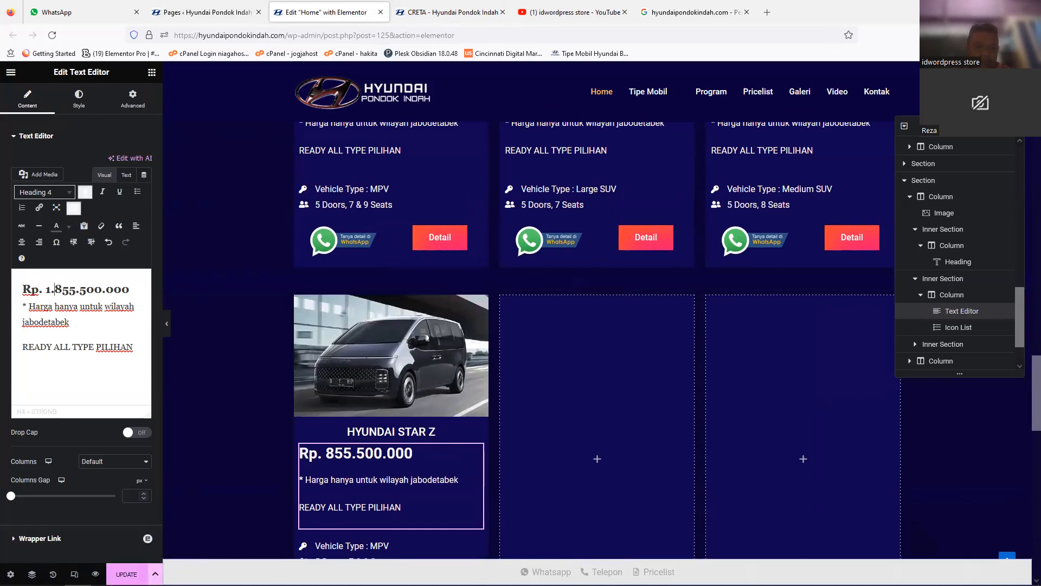
{"action": "key", "text": "ctrl+s"}
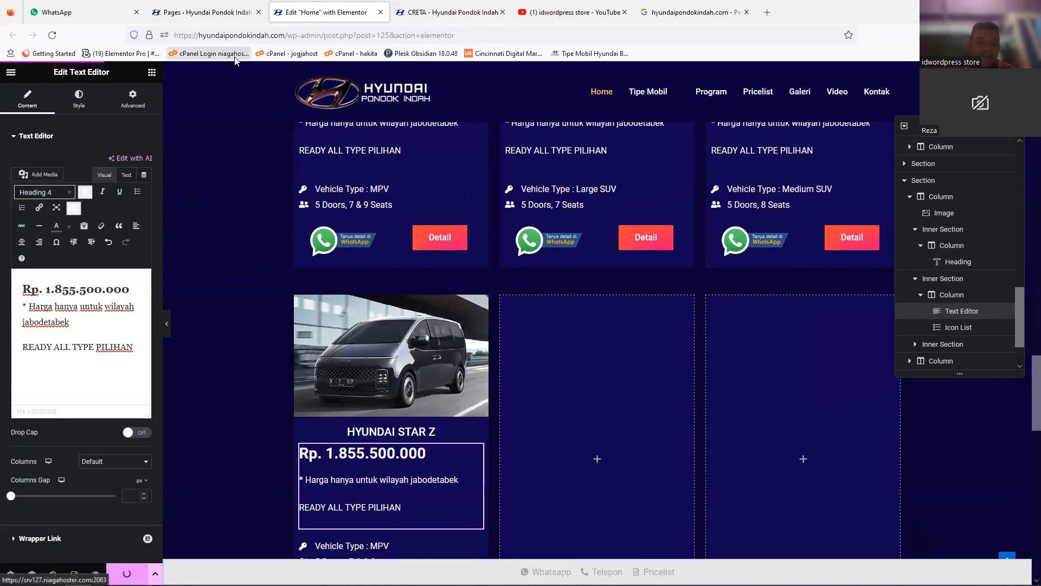
Step: Duplicate the CRETA page in the WordPress pages list with EA Duplicator
{"action": "left_click", "coordinate": [204, 13]}
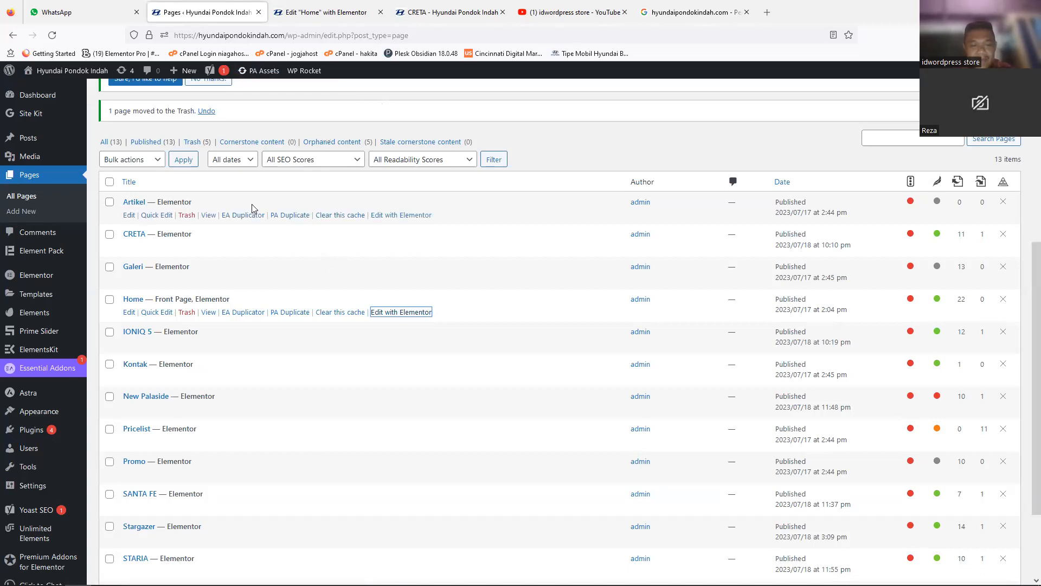
{"action": "scroll", "coordinate": [252, 209], "scroll_direction": "down", "scroll_amount": 2}
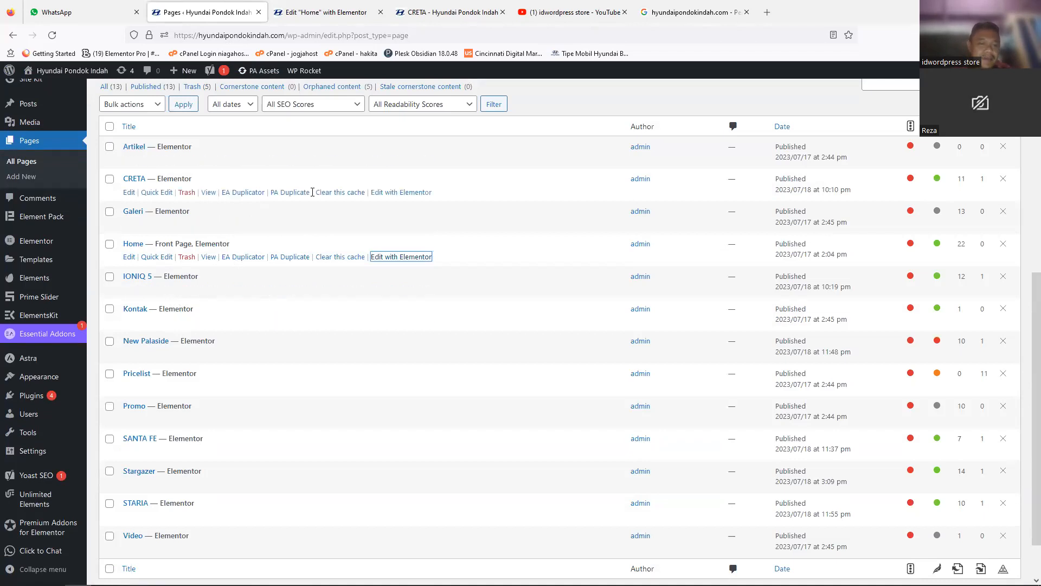
{"action": "left_click", "coordinate": [250, 198]}
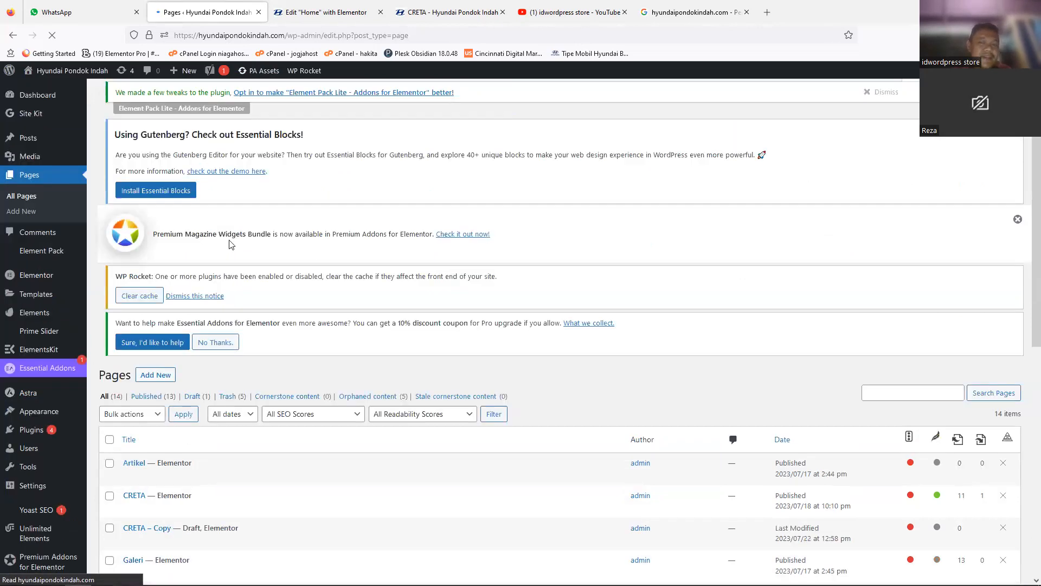
{"action": "scroll", "coordinate": [175, 192], "scroll_direction": "down", "scroll_amount": 3}
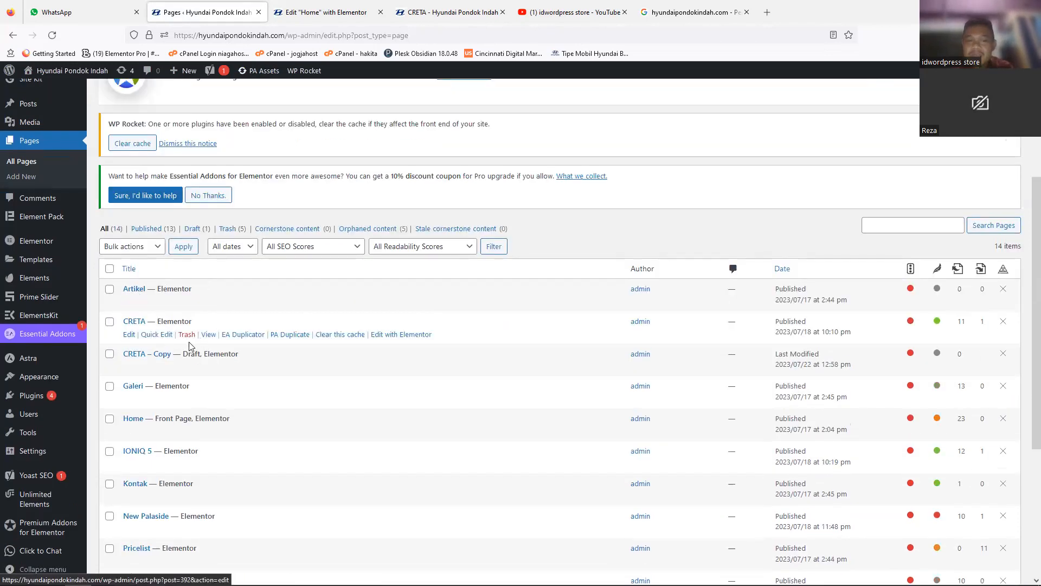
Step: Retitle the CRETA – Copy draft page as STAR Z with Quick Edit and update it
{"action": "left_click", "coordinate": [430, 20]}
{"action": "left_click", "coordinate": [191, 6]}
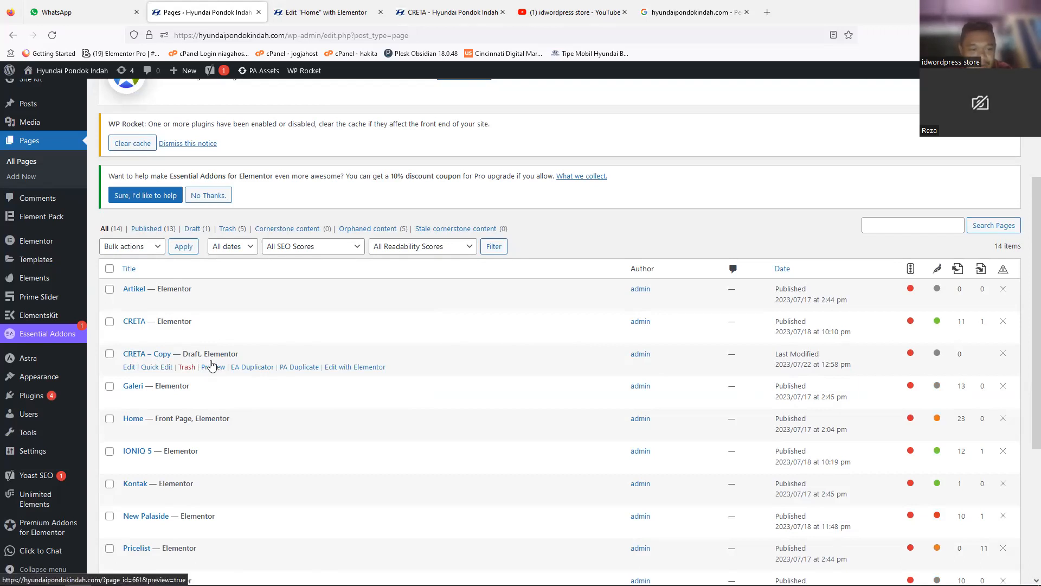
{"action": "left_click", "coordinate": [149, 372]}
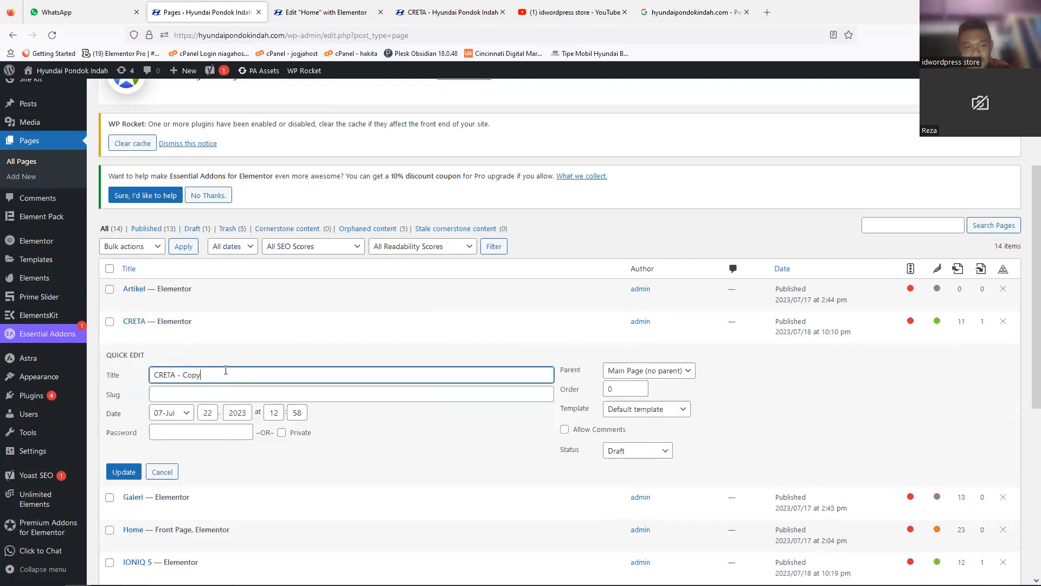
{"action": "left_click_drag", "start_coordinate": [227, 373], "coordinate": [114, 370]}
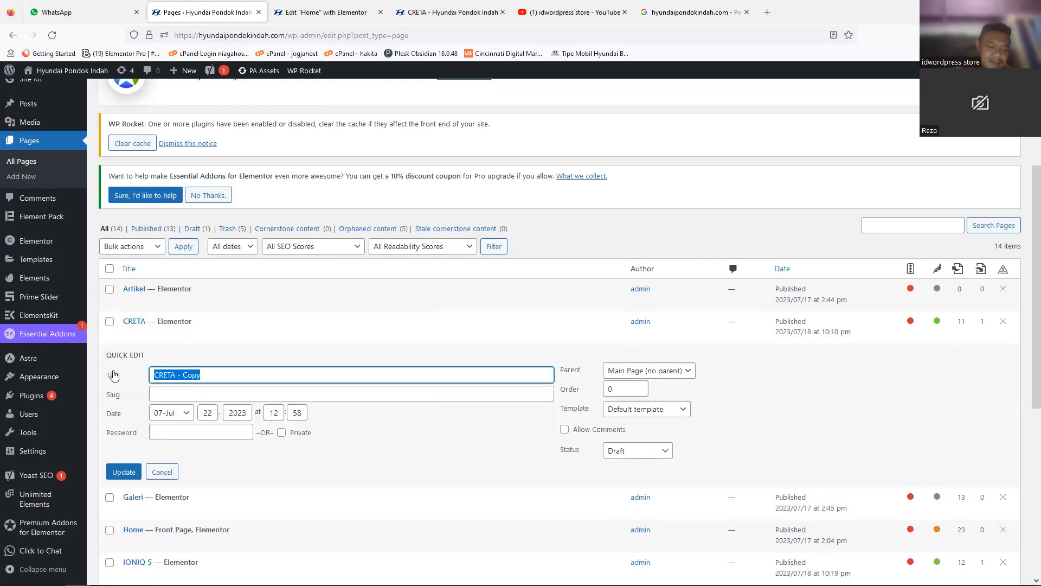
{"action": "type", "text": "STAR Z"}
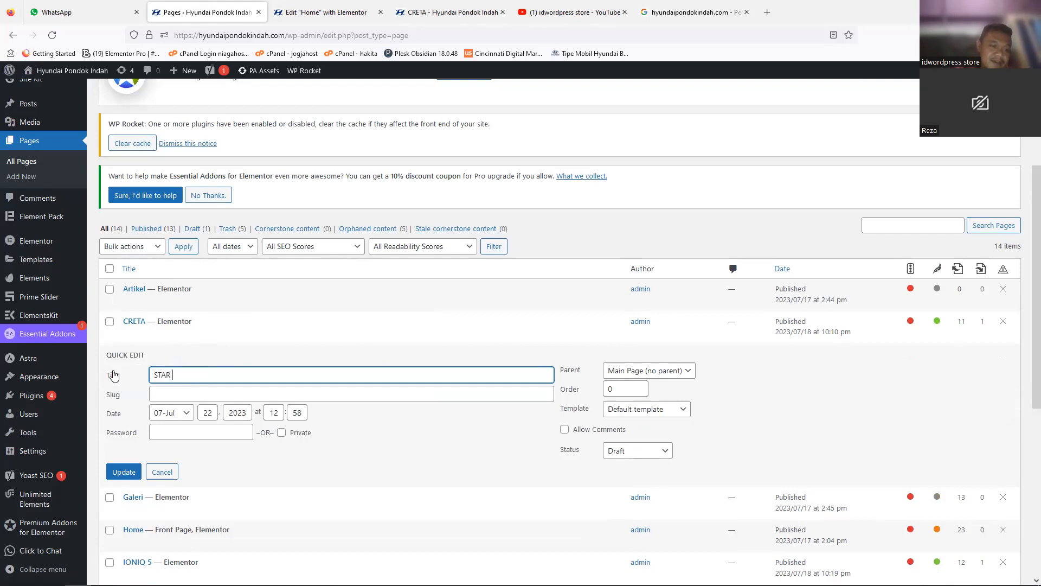
{"action": "left_click", "coordinate": [122, 473]}
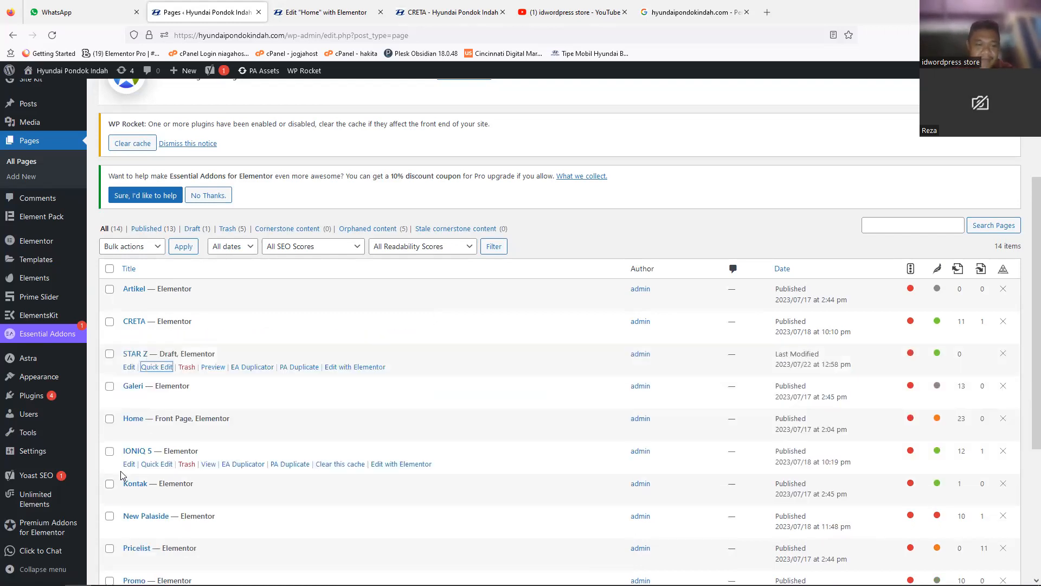
Step: Open the STAR Z draft page with Elementor in a new browser tab
{"action": "right_click", "coordinate": [353, 369]}
{"action": "left_click", "coordinate": [380, 374]}
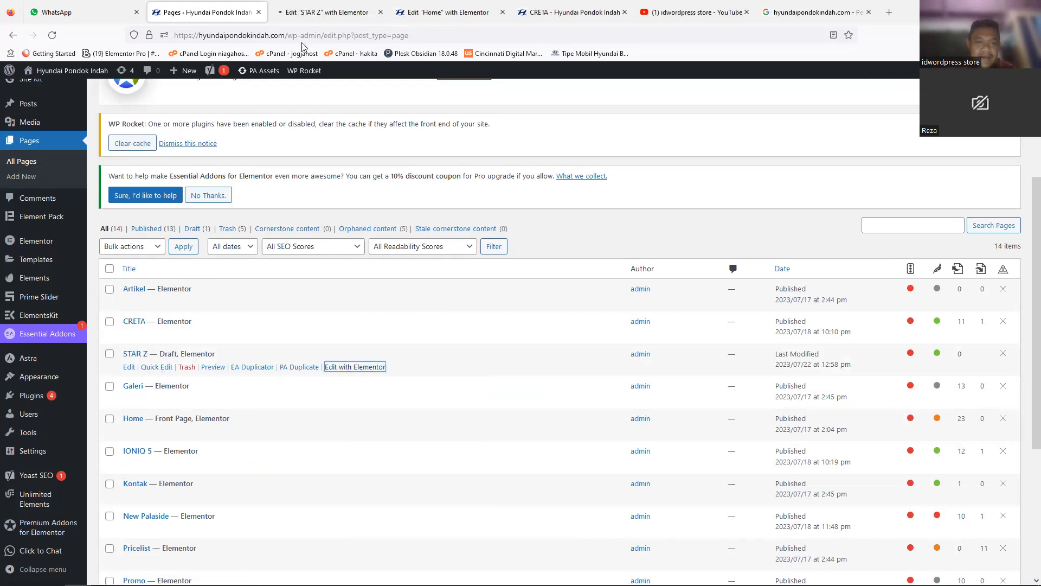
{"action": "left_click", "coordinate": [306, 14]}
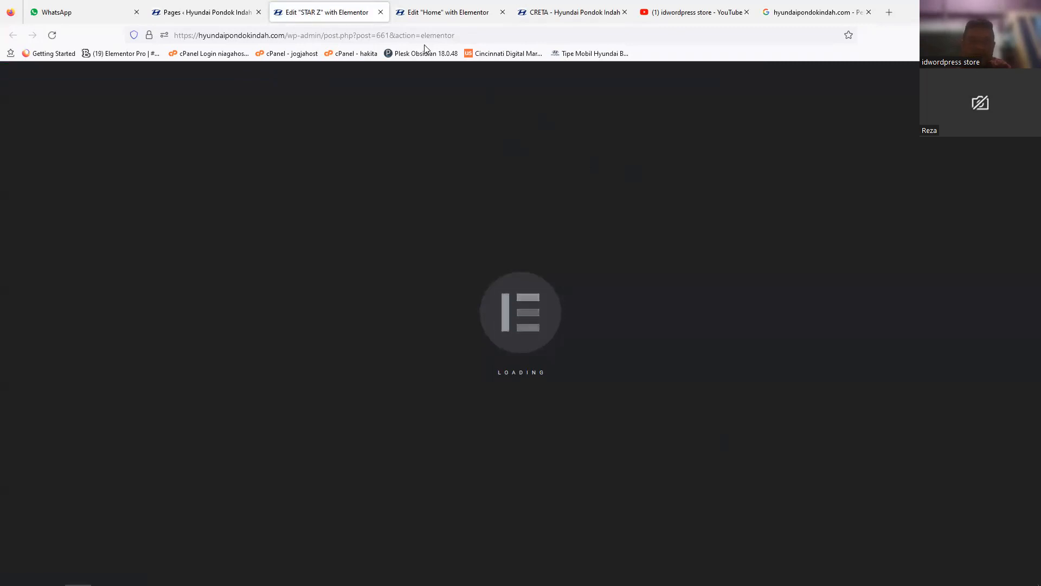
Step: Go back to the Home page editor and review the Star Z card and its Detail button
{"action": "left_click", "coordinate": [453, 23]}
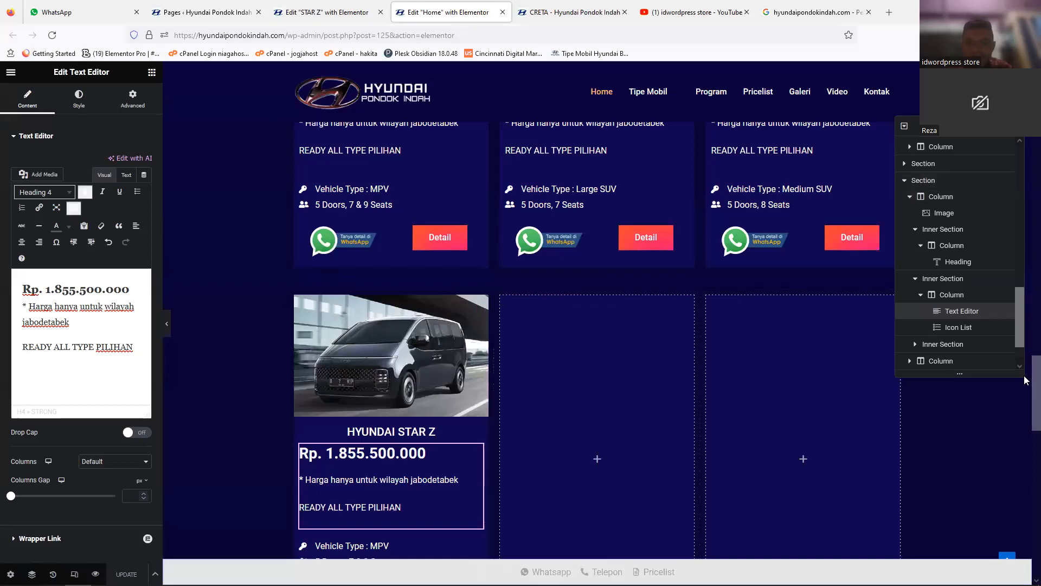
{"action": "scroll", "coordinate": [1025, 379], "scroll_direction": "down", "scroll_amount": 3}
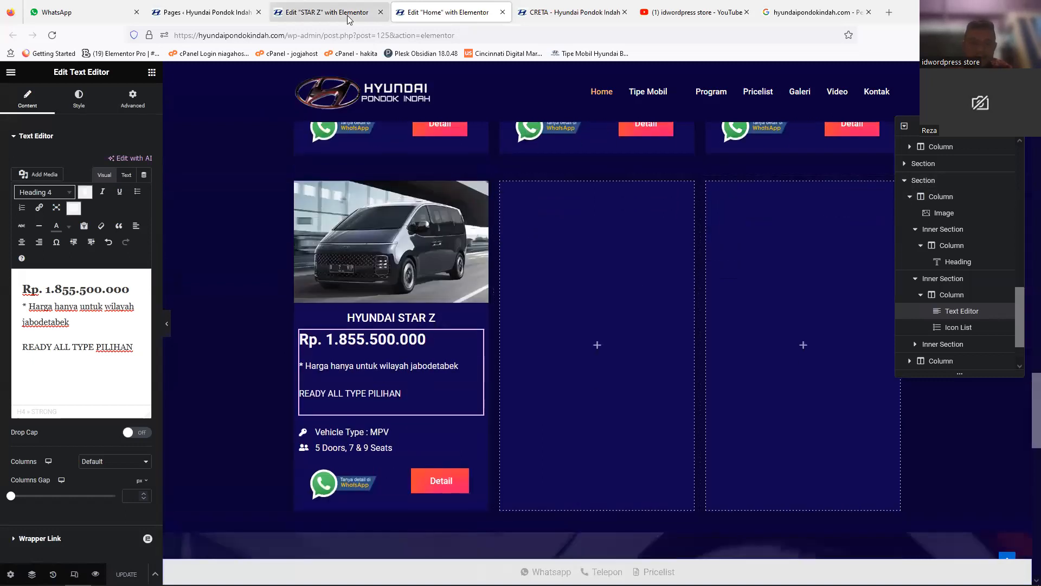
{"action": "left_click", "coordinate": [349, 20]}
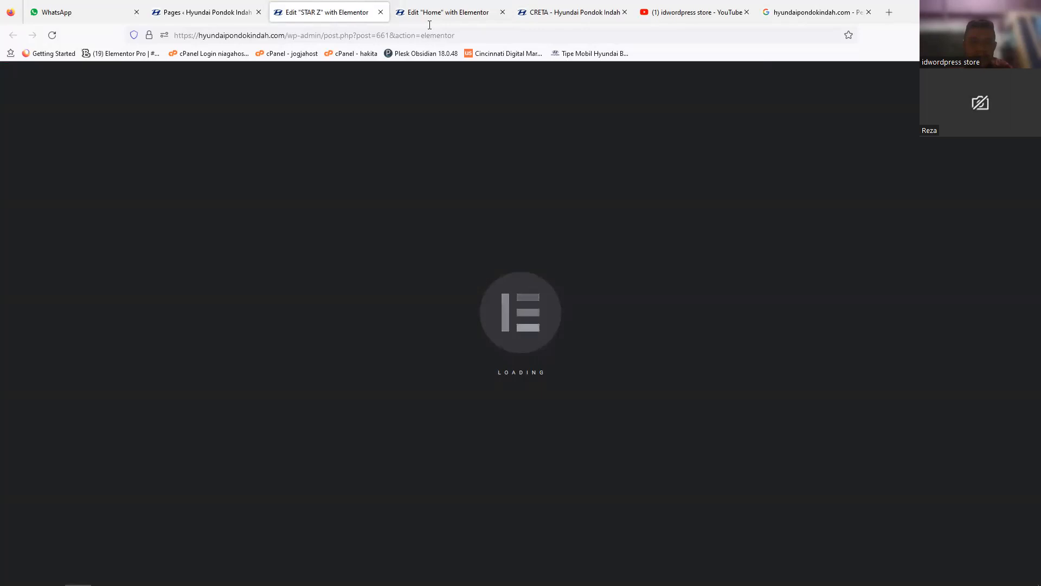
{"action": "key", "text": "ctrl+Tab"}
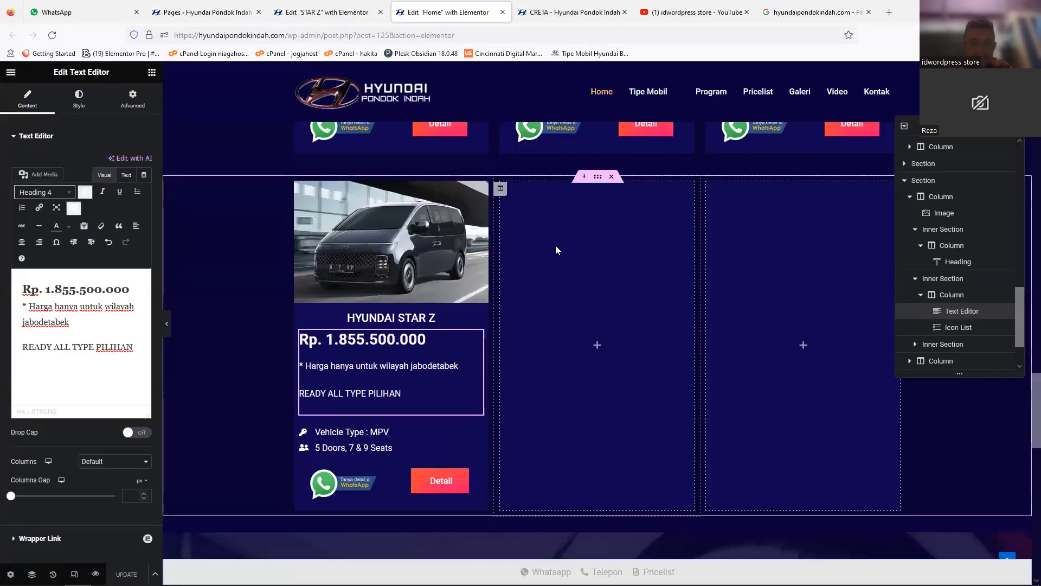
{"action": "scroll", "coordinate": [1026, 412], "scroll_direction": "down", "scroll_amount": 5}
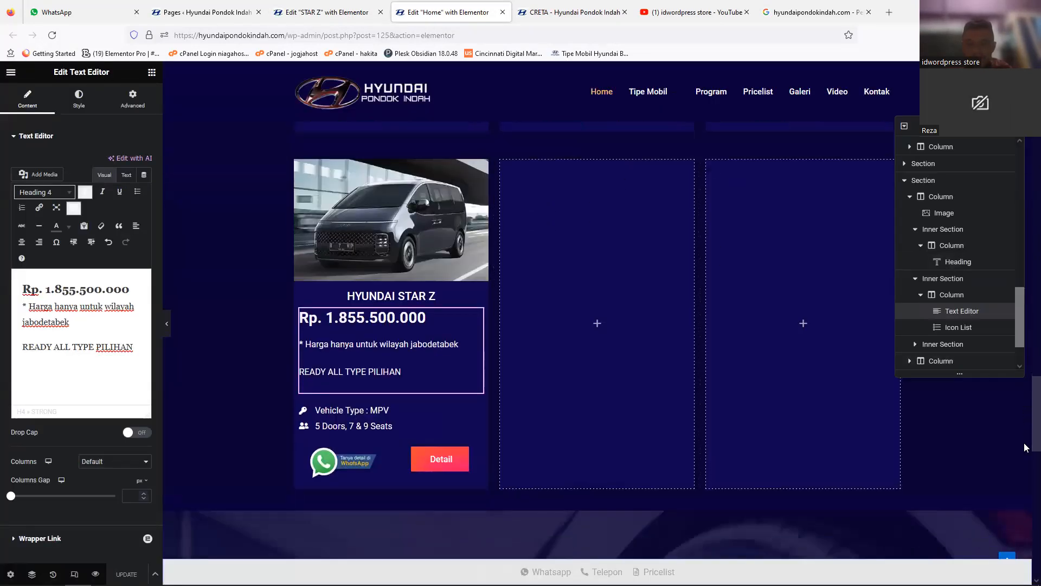
{"action": "scroll", "coordinate": [1025, 413], "scroll_direction": "up", "scroll_amount": 4}
{"action": "scroll", "coordinate": [1025, 413], "scroll_direction": "up", "scroll_amount": 2}
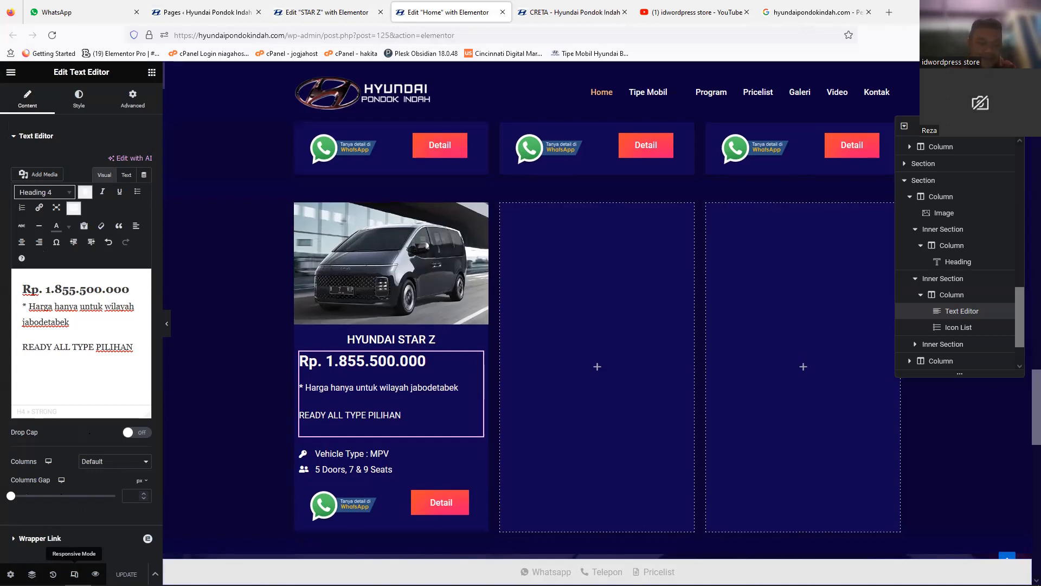
Step: Preview the Home page in the Mobile Portrait responsive view and check the Star Z card
{"action": "left_click", "coordinate": [74, 574]}
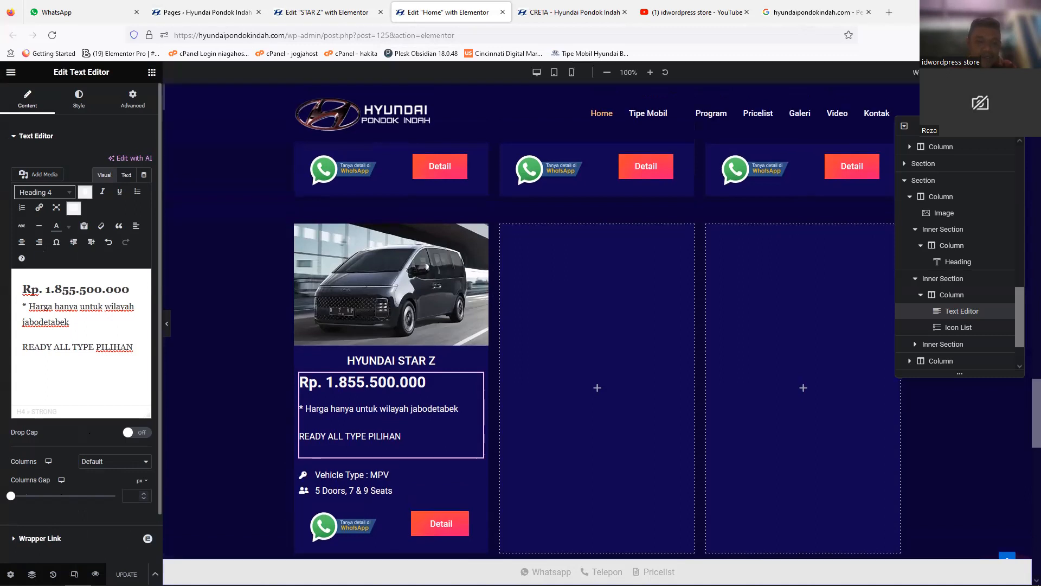
{"action": "left_click", "coordinate": [572, 73]}
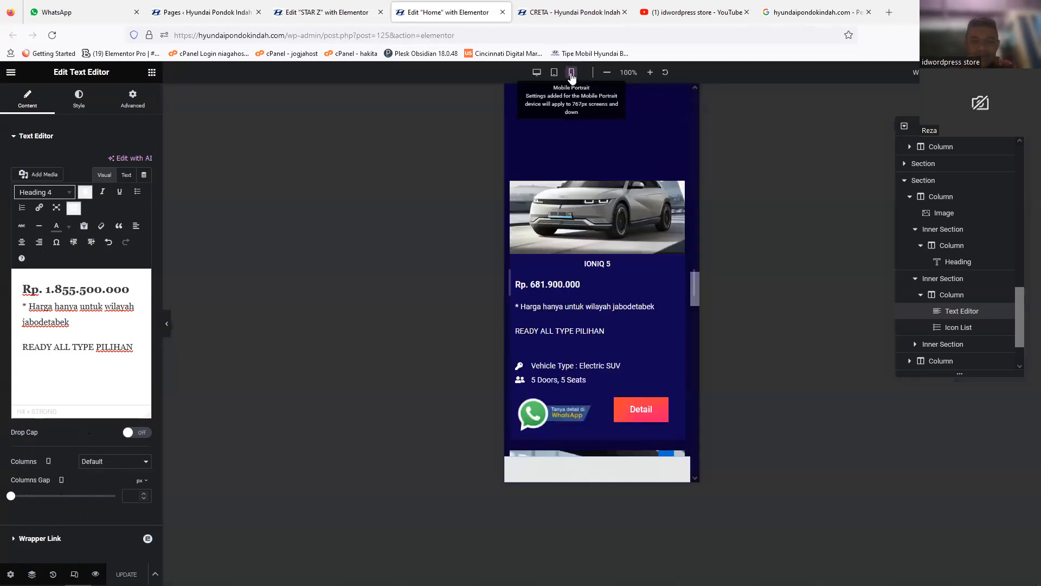
{"action": "left_click", "coordinate": [695, 315]}
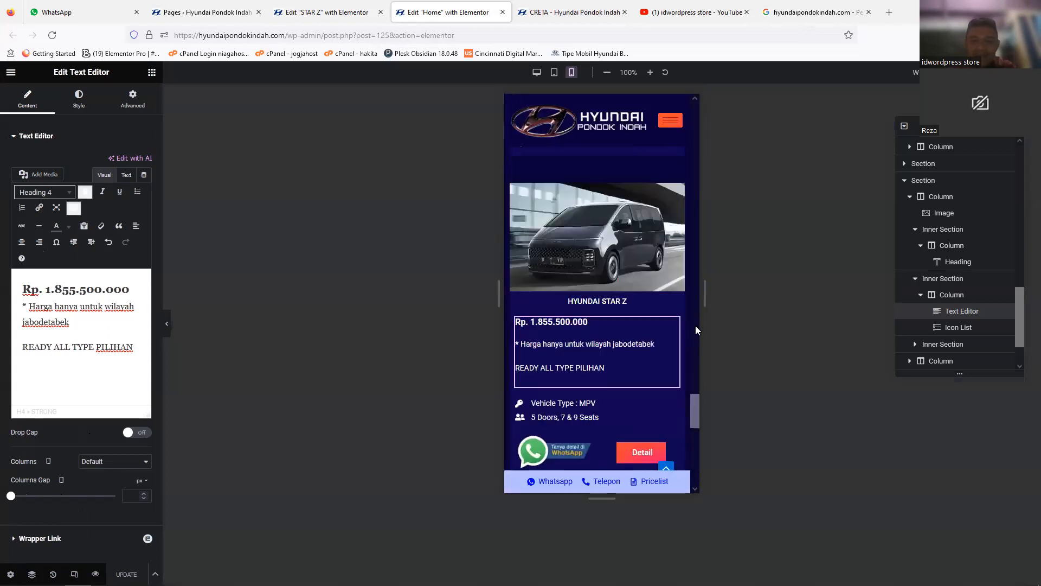
{"action": "left_click_drag", "start_coordinate": [695, 313], "coordinate": [696, 318]}
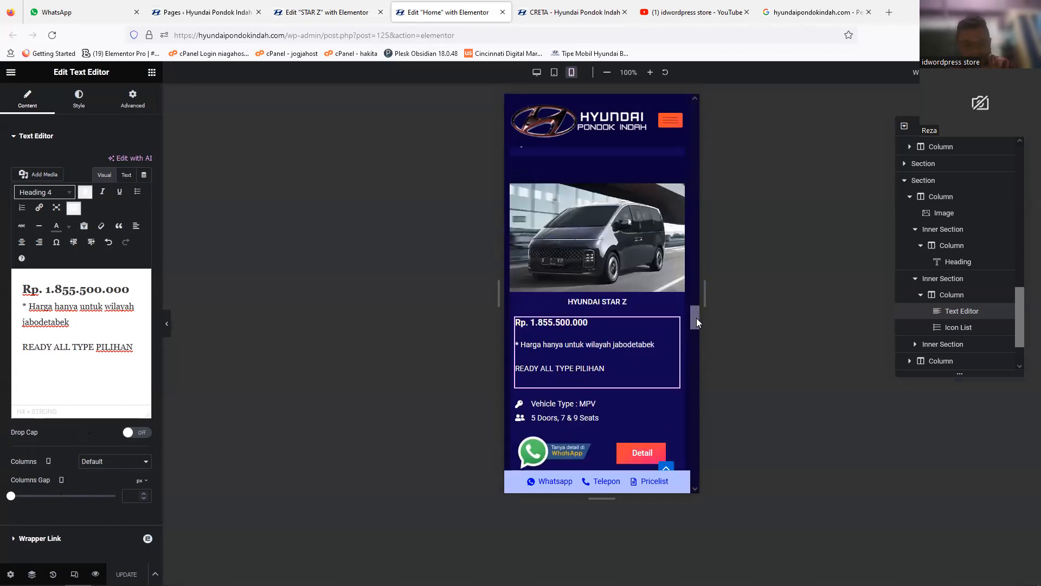
Step: Switch to the STAR Z page editor and change the banner heading to HYUNDAI STAR Z
{"action": "left_click_drag", "start_coordinate": [696, 318], "coordinate": [696, 315]}
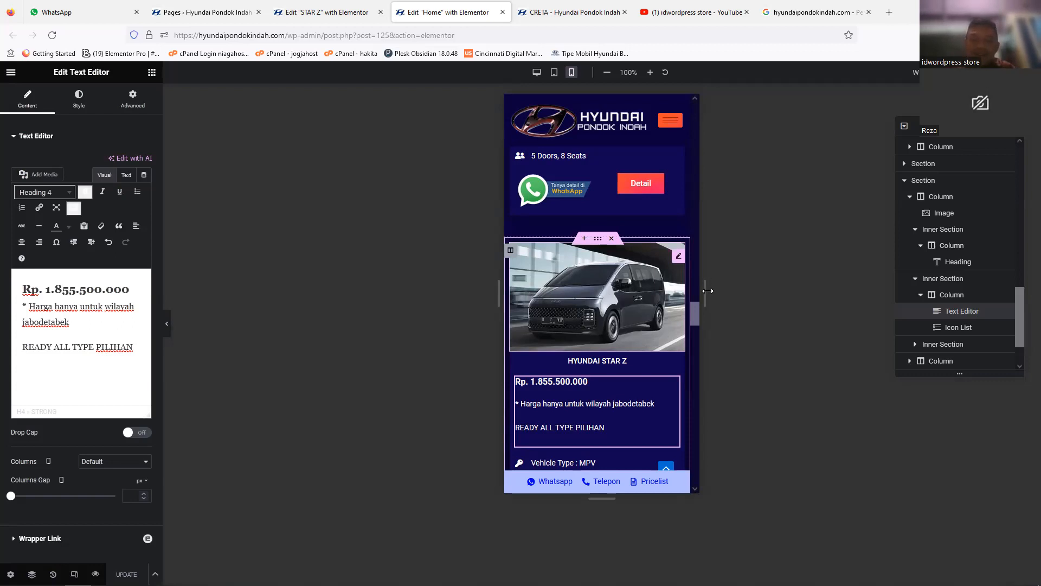
{"action": "mouse_move", "coordinate": [695, 316]}
{"action": "left_mouse_down"}
{"action": "mouse_move", "coordinate": [695, 327]}
{"action": "mouse_move", "coordinate": [697, 305]}
{"action": "left_mouse_up"}
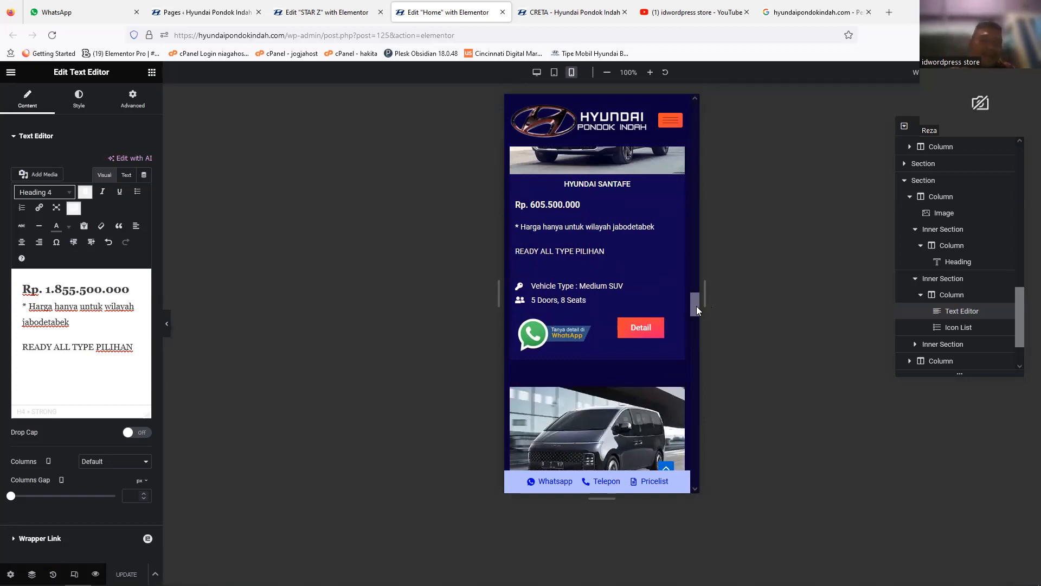
{"action": "left_click", "coordinate": [360, 17]}
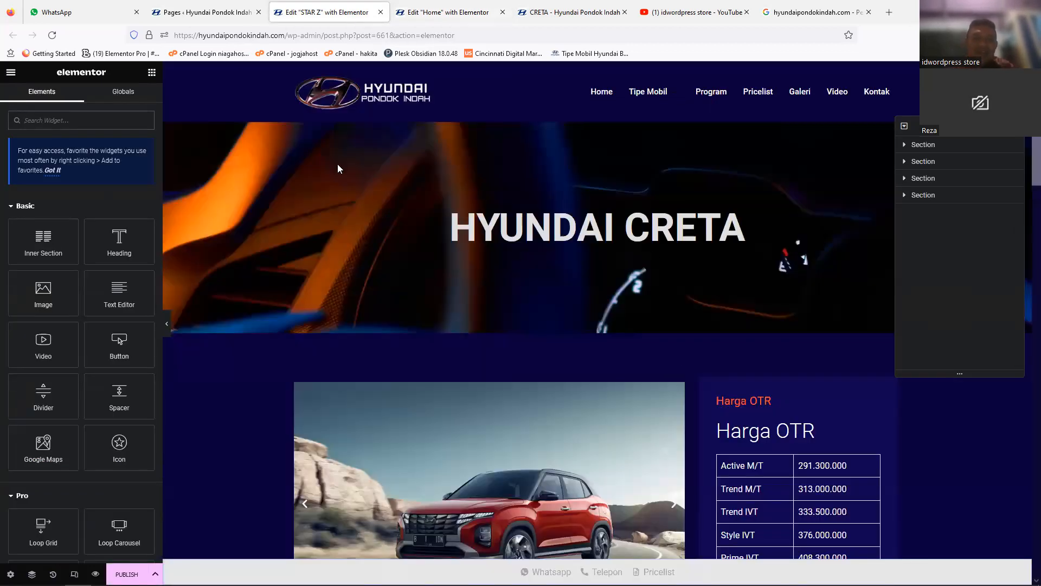
{"action": "left_click", "coordinate": [358, 212]}
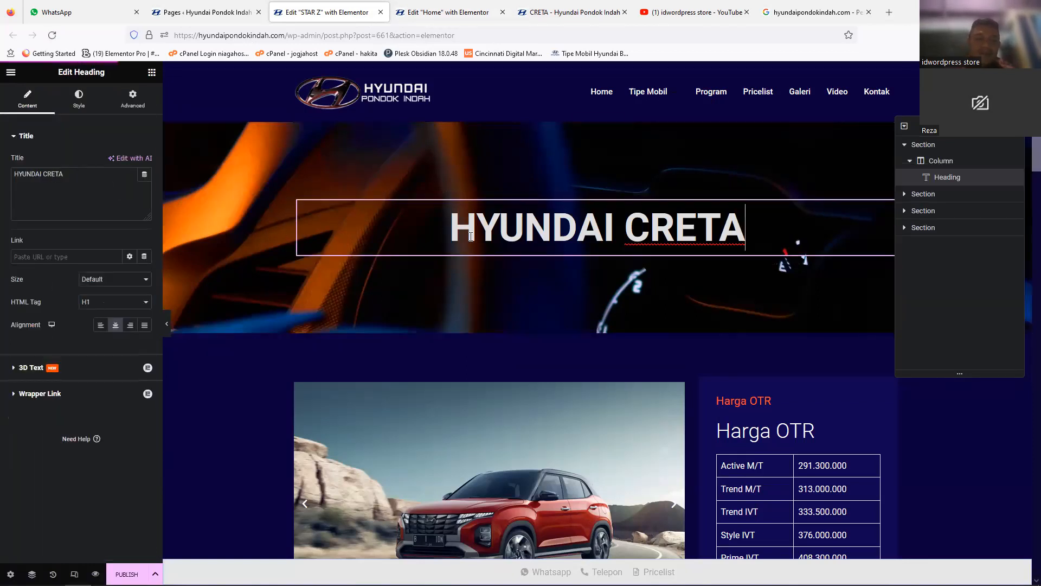
{"action": "double_click", "coordinate": [54, 173]}
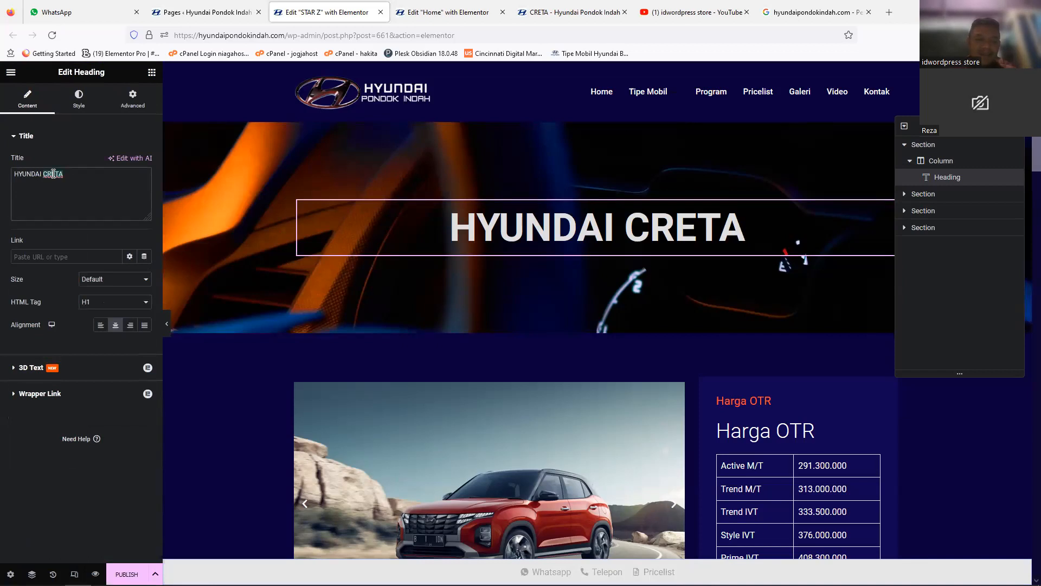
{"action": "type", "text": "STAR Z"}
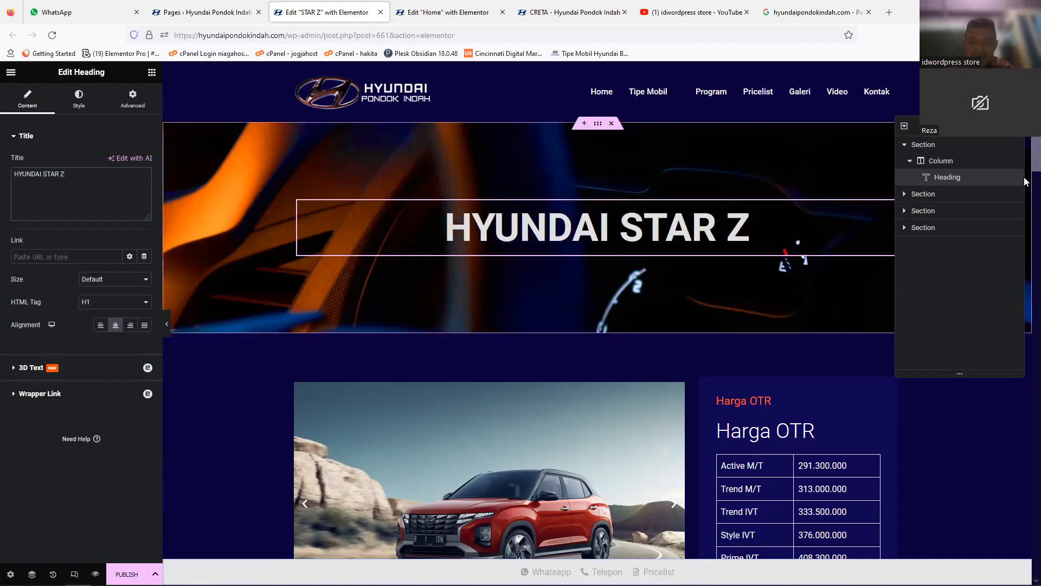
Step: Open the Harga OTR price table text for editing and review the content below it
{"action": "scroll", "coordinate": [846, 279], "scroll_direction": "down", "scroll_amount": 3}
{"action": "left_click", "coordinate": [873, 276]}
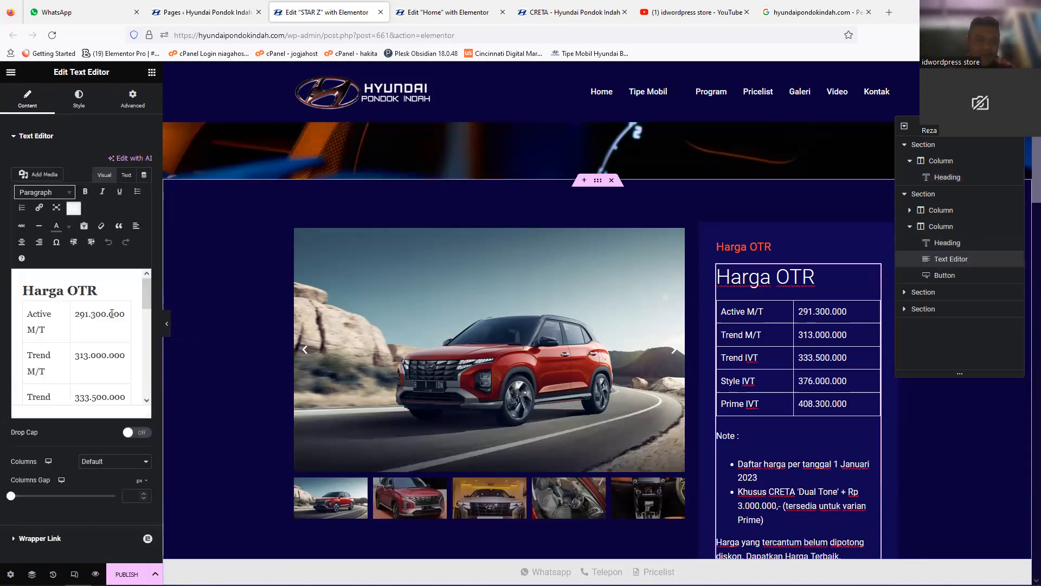
{"action": "left_click", "coordinate": [47, 310]}
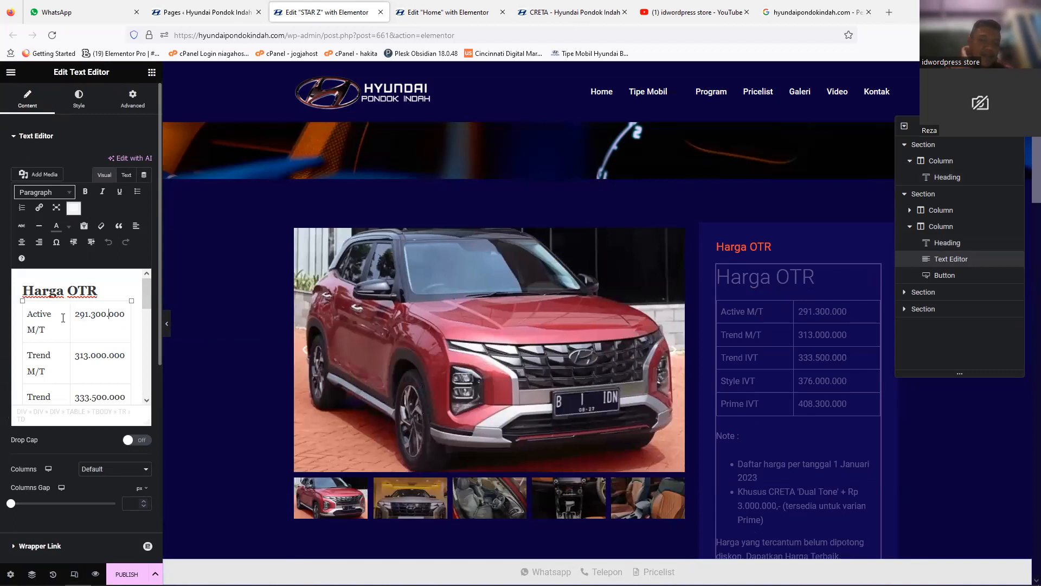
{"action": "scroll", "coordinate": [1025, 240], "scroll_direction": "down", "scroll_amount": 7}
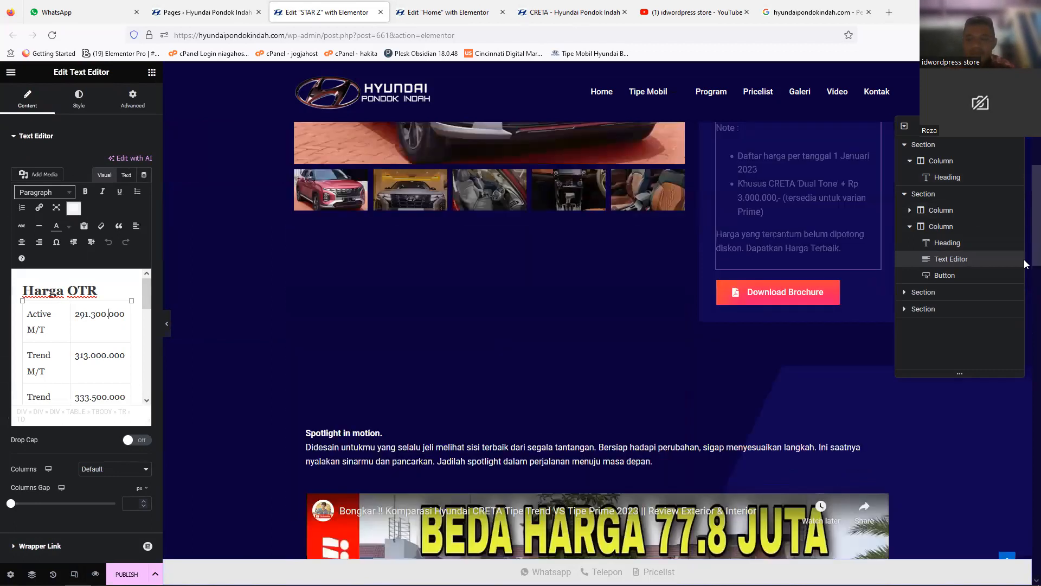
{"action": "scroll", "coordinate": [1026, 241], "scroll_direction": "up", "scroll_amount": 5}
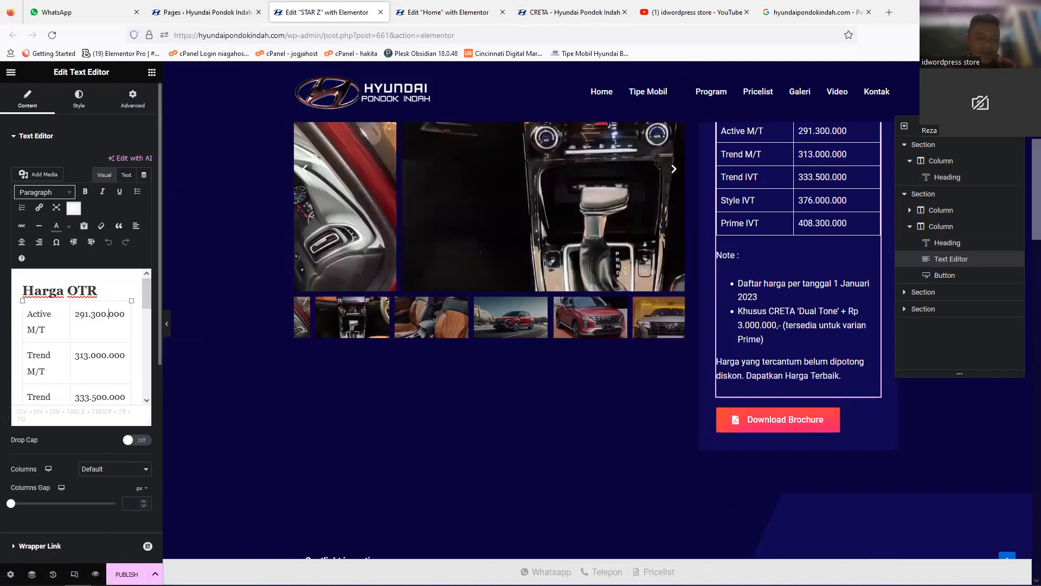
Step: Preview the STAR Z page in the Mobile Portrait view and check the price table and Download Brochure button
{"action": "left_click", "coordinate": [74, 574]}
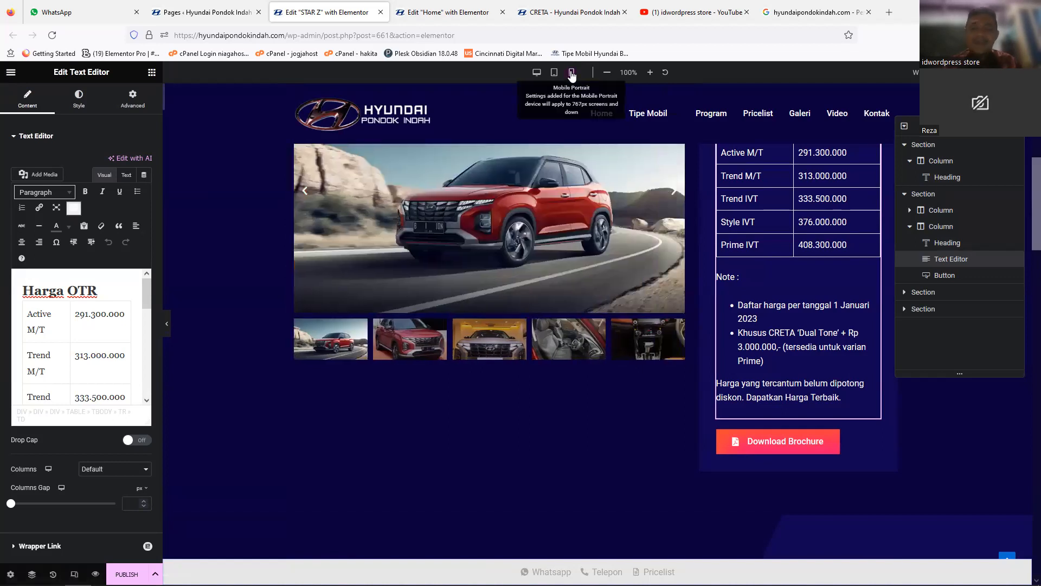
{"action": "left_click", "coordinate": [571, 73]}
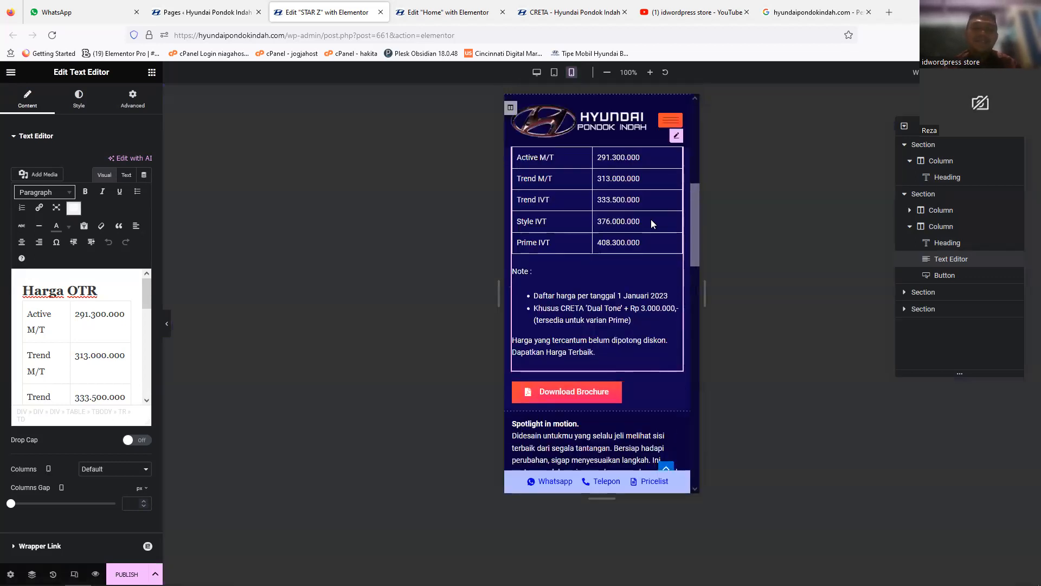
{"action": "left_click_drag", "start_coordinate": [695, 182], "coordinate": [694, 206]}
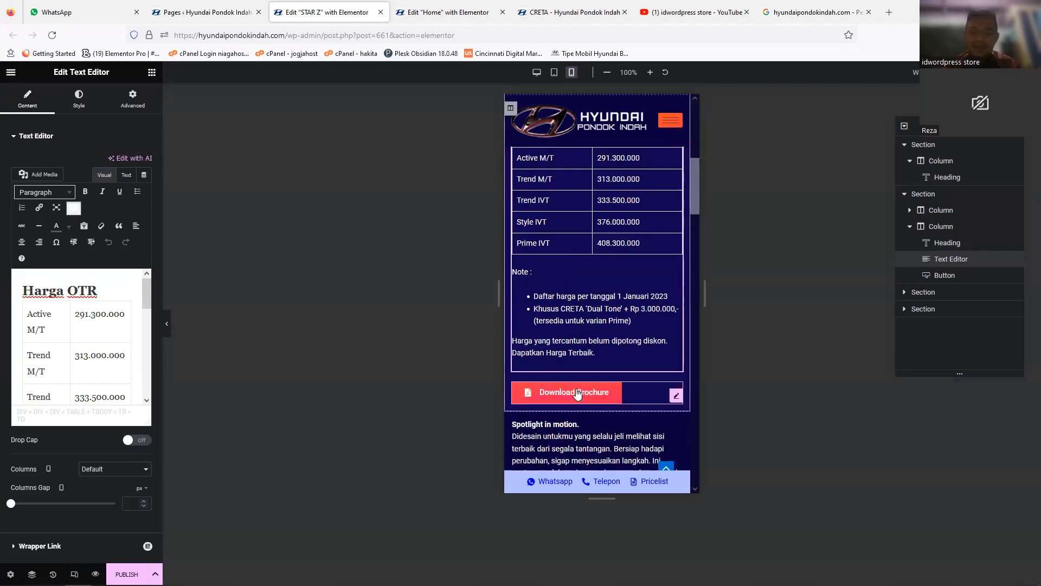
{"action": "left_click_drag", "start_coordinate": [692, 193], "coordinate": [691, 160]}
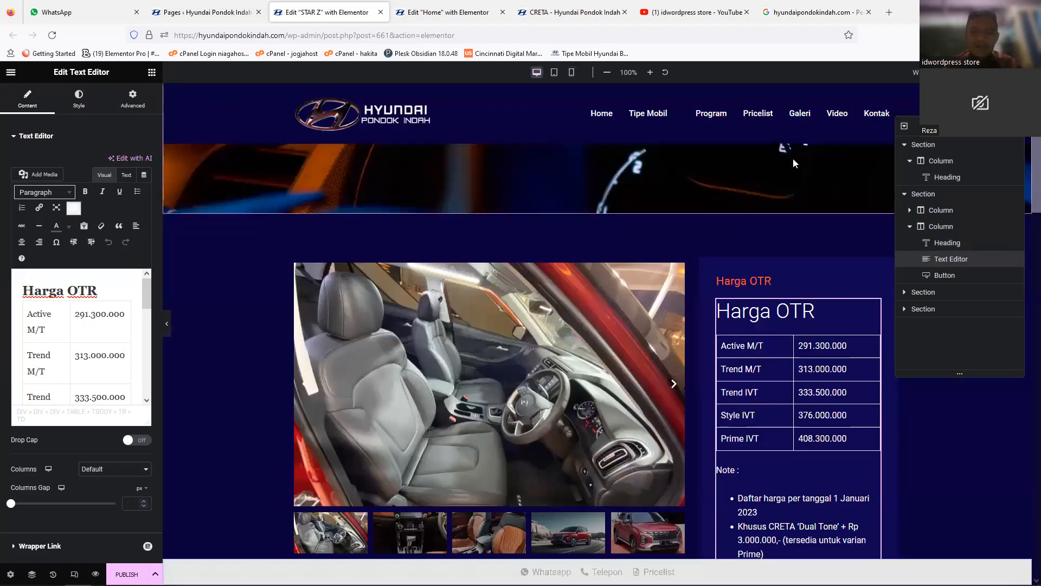
Step: Inspect the photo carousel's slide settings and the Harga OTR price text in desktop view
{"action": "left_click", "coordinate": [534, 288]}
{"action": "scroll", "coordinate": [534, 288], "scroll_direction": "down", "scroll_amount": 3}
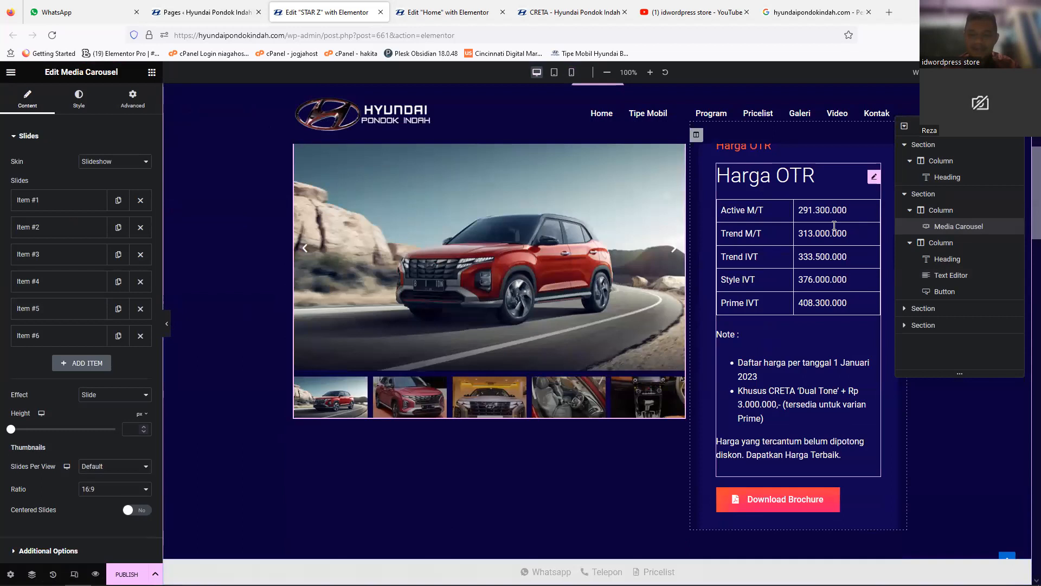
{"action": "left_click", "coordinate": [834, 226]}
{"action": "scroll", "coordinate": [825, 249], "scroll_direction": "down", "scroll_amount": 4}
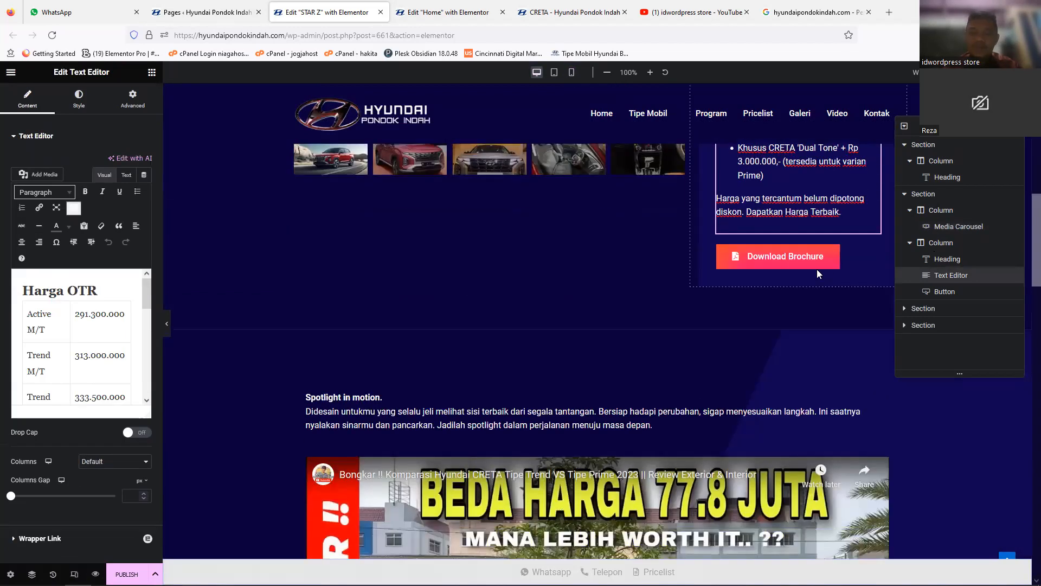
Step: Go to the WordPress admin tab, open the Media Library and look through its items
{"action": "left_click", "coordinate": [191, 14]}
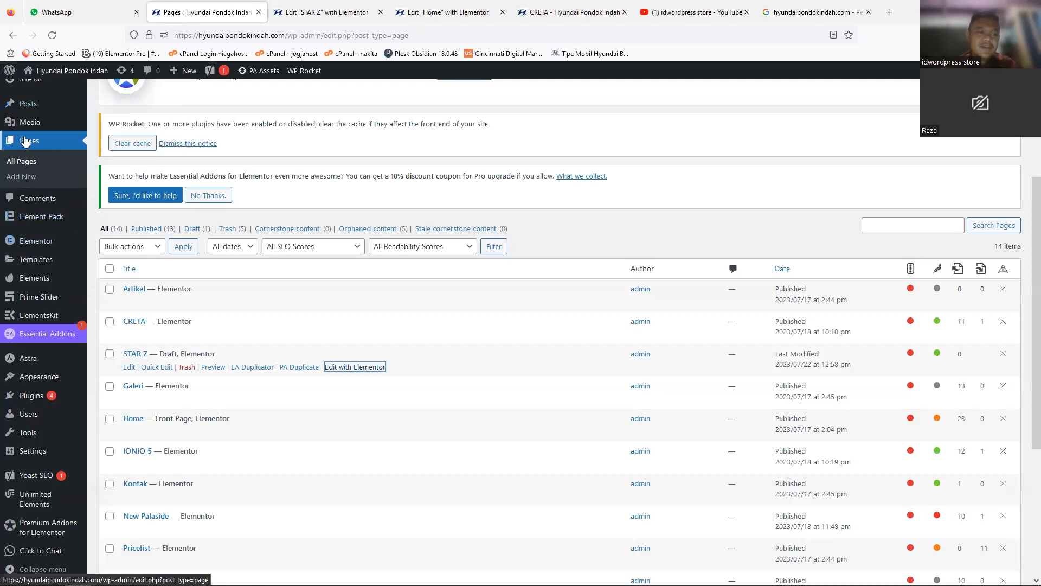
{"action": "mouse_move", "coordinate": [14, 132]}
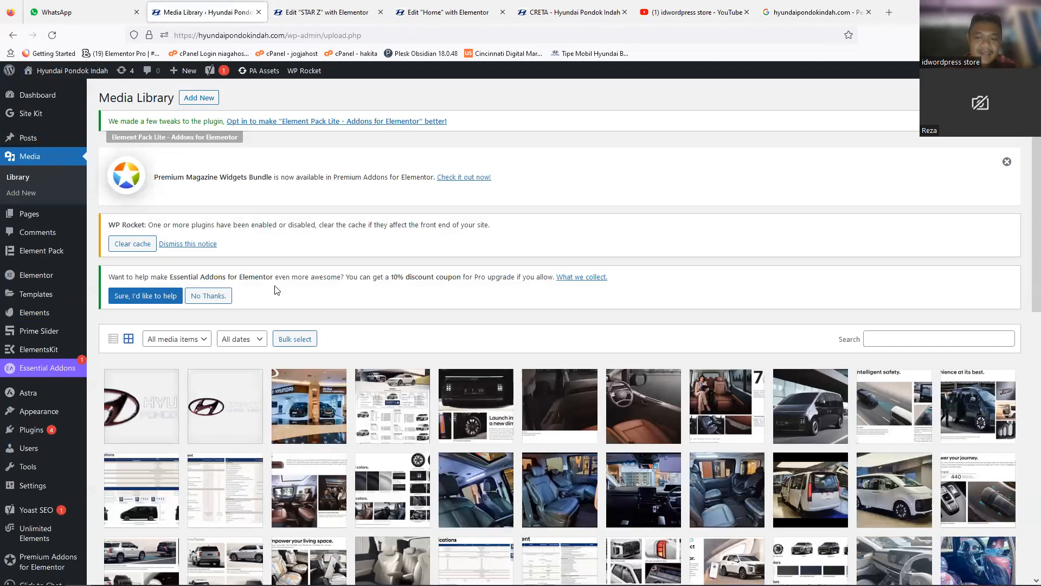
{"action": "scroll", "coordinate": [1026, 392], "scroll_direction": "down", "scroll_amount": 10}
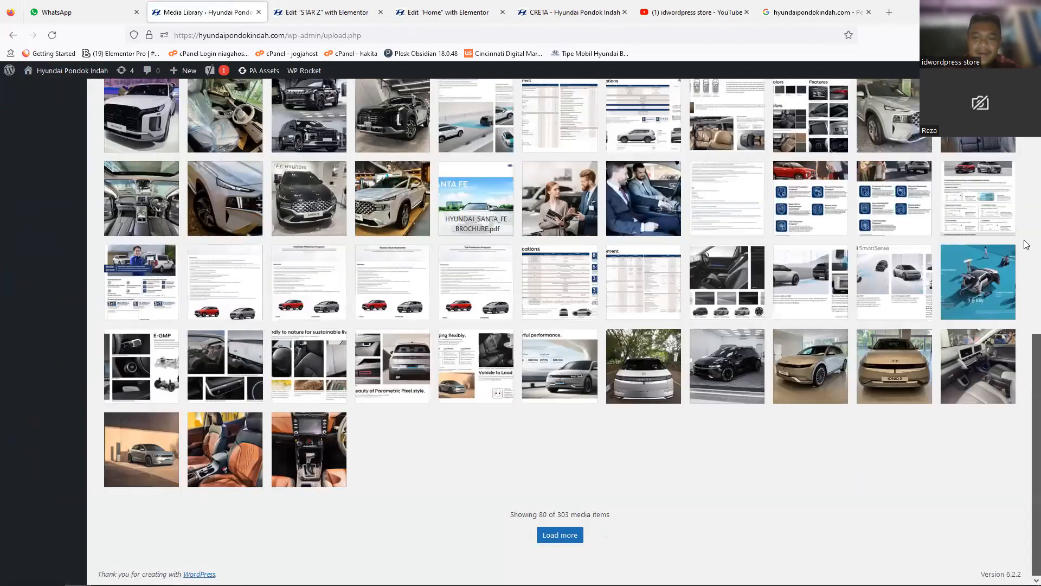
{"action": "scroll", "coordinate": [1025, 244], "scroll_direction": "up", "scroll_amount": 9}
{"action": "scroll", "coordinate": [251, 203], "scroll_direction": "up", "scroll_amount": 1}
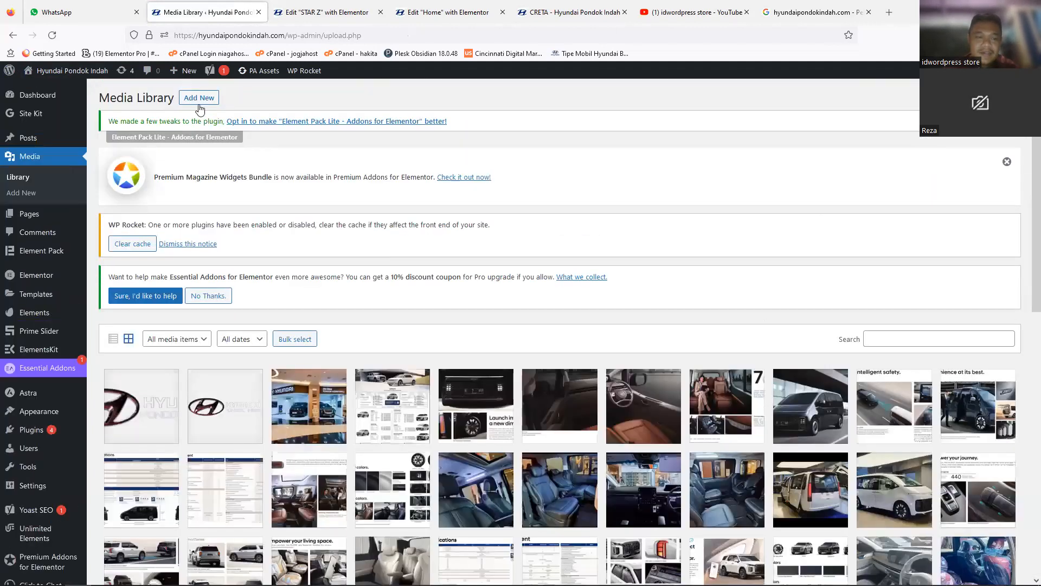
Step: Try to upload the website proposal PDF from the Downloads folder to the Media Library
{"action": "left_click", "coordinate": [198, 100]}
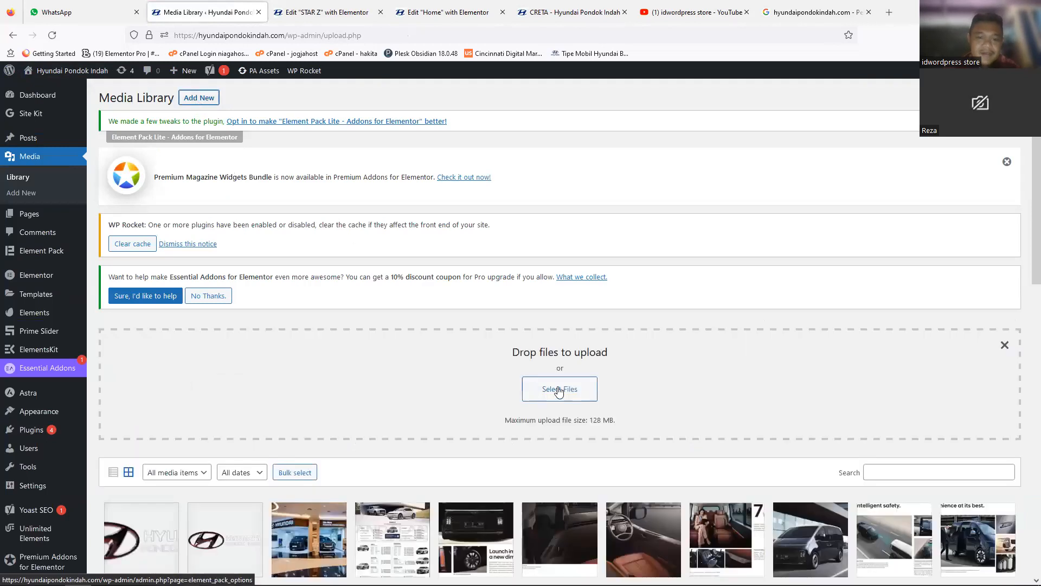
{"action": "left_click", "coordinate": [542, 390]}
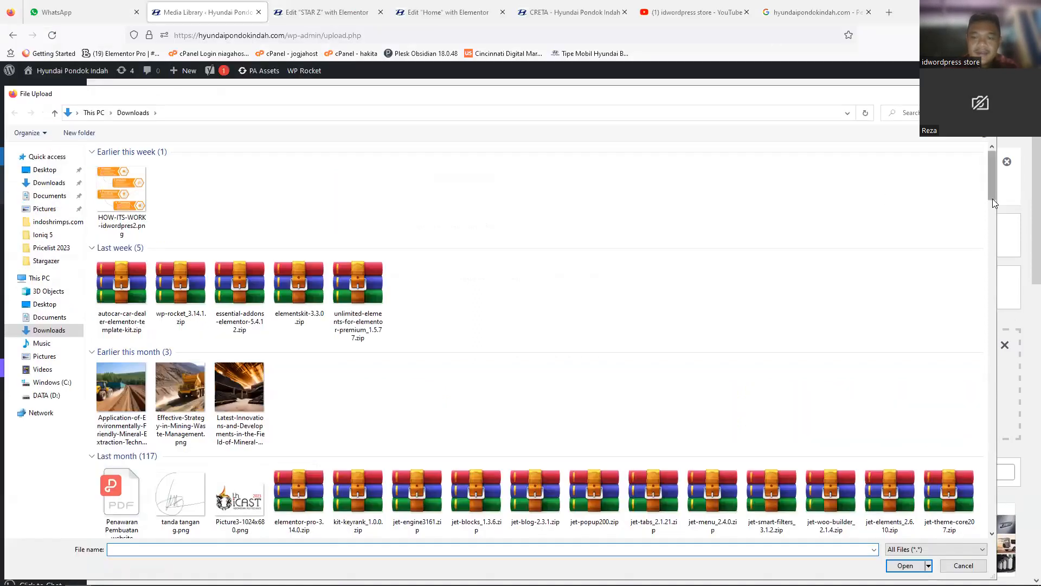
{"action": "left_click_drag", "start_coordinate": [992, 198], "coordinate": [999, 230]}
{"action": "scroll", "coordinate": [600, 233], "scroll_direction": "up", "scroll_amount": 2}
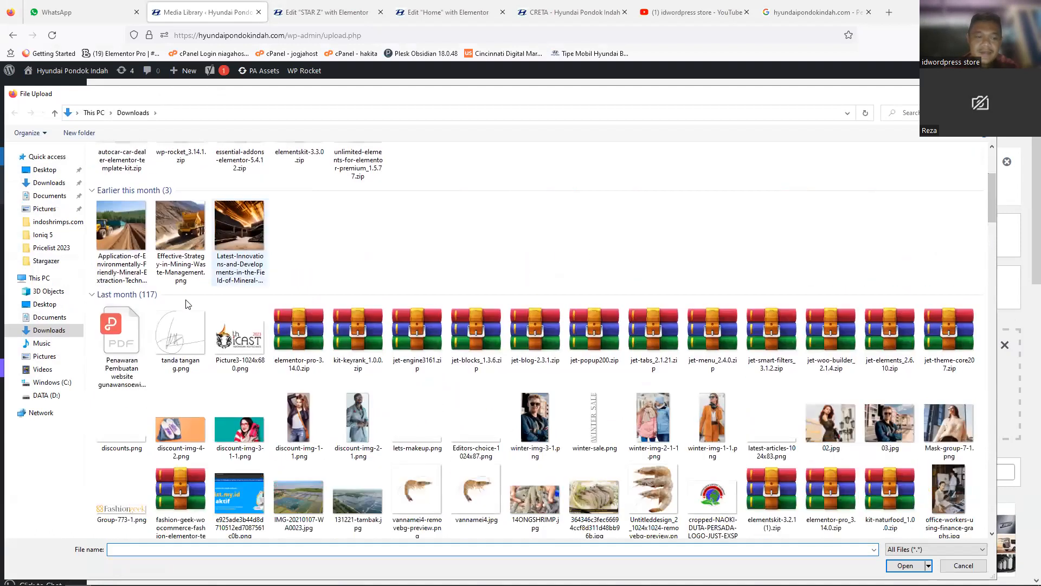
{"action": "double_click", "coordinate": [129, 340]}
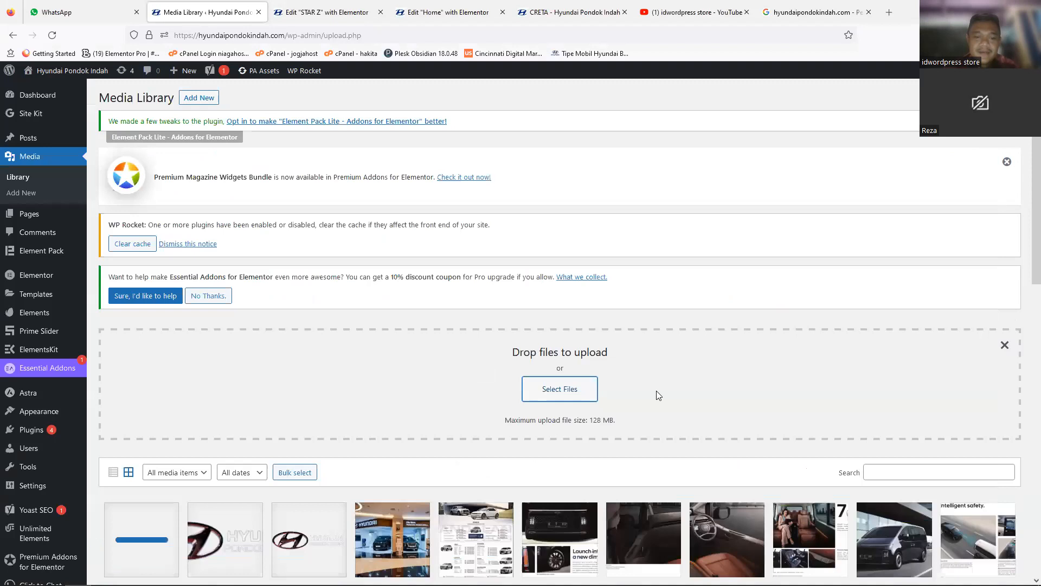
{"action": "scroll", "coordinate": [1026, 231], "scroll_direction": "down", "scroll_amount": 2}
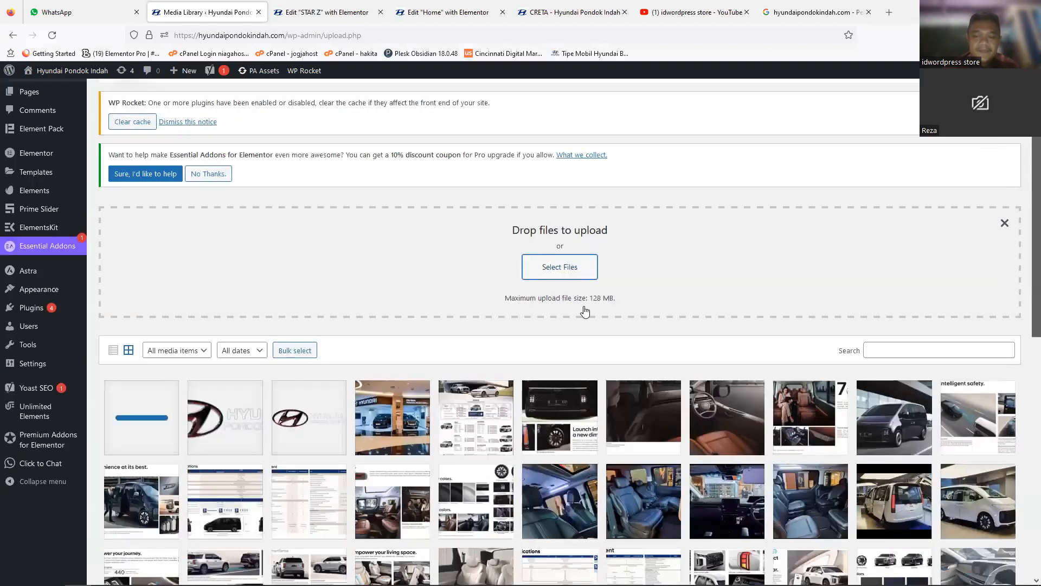
{"action": "scroll", "coordinate": [585, 309], "scroll_direction": "down", "scroll_amount": 1}
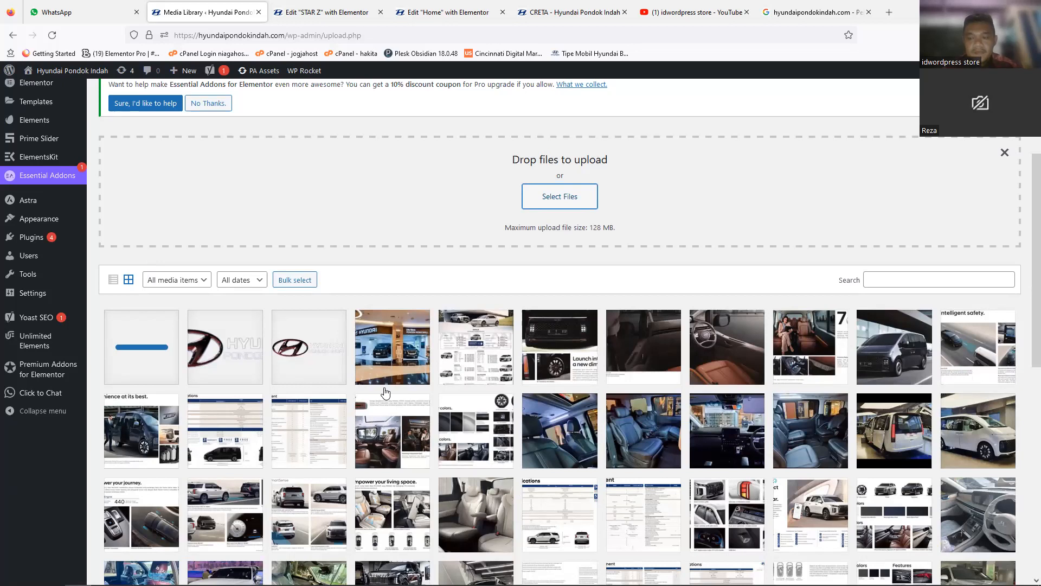
Step: Try searching the Media Library for PDF, and reset it by switching to list view and back to grid view
{"action": "left_click", "coordinate": [923, 276]}
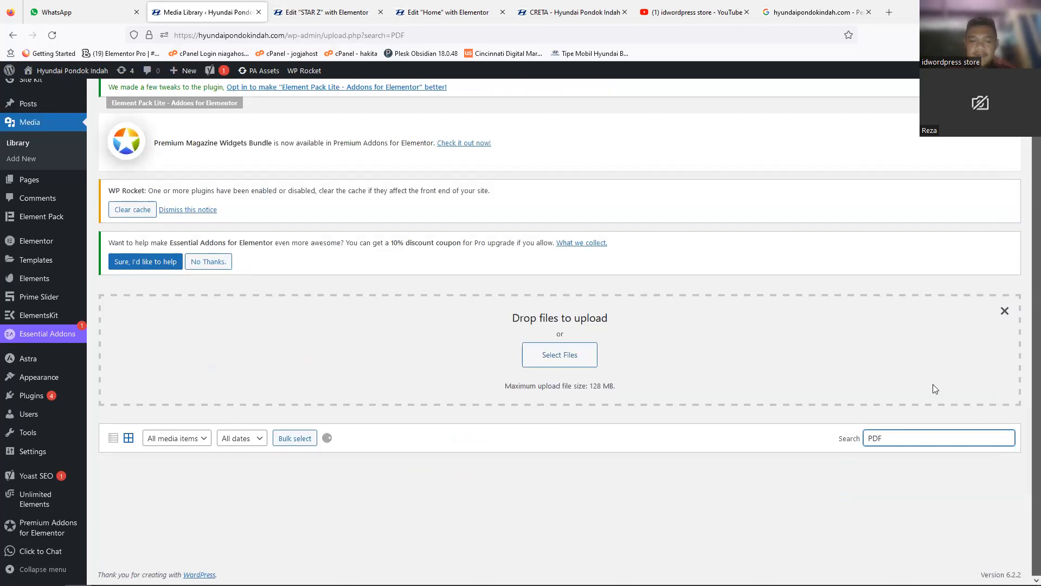
{"action": "double_click", "coordinate": [933, 438]}
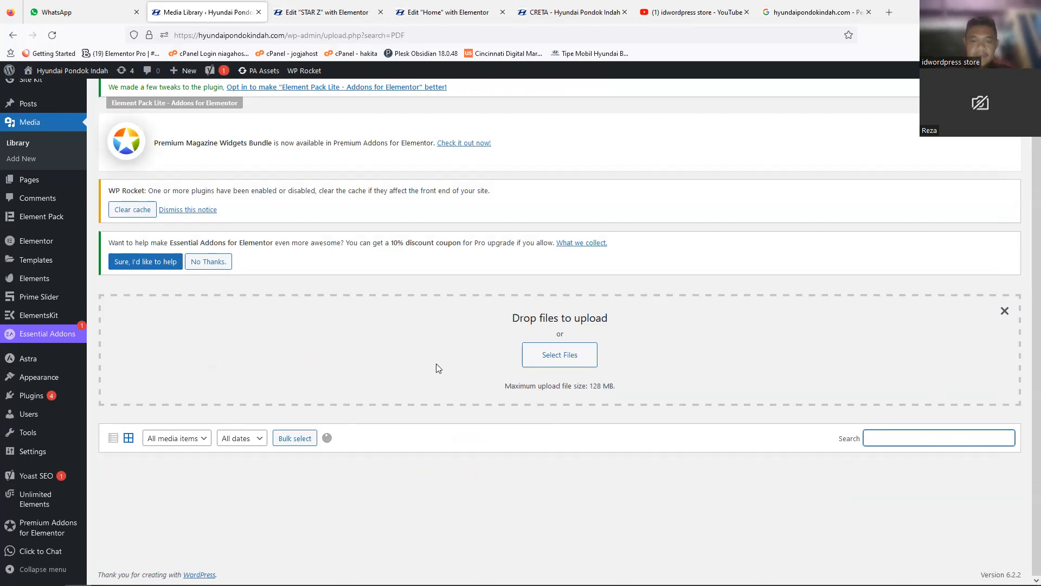
{"action": "left_click", "coordinate": [110, 438]}
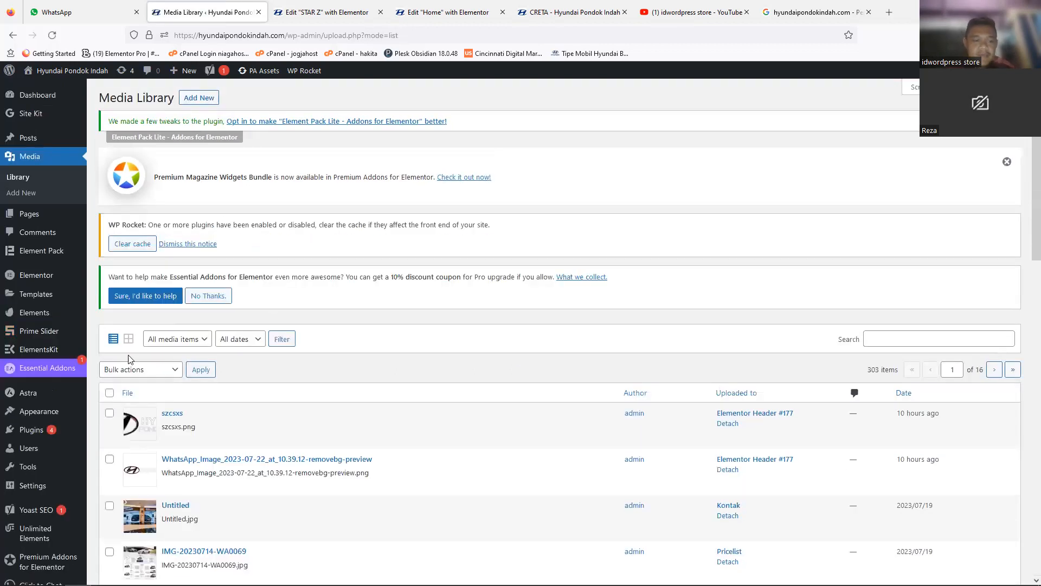
{"action": "left_click", "coordinate": [129, 338]}
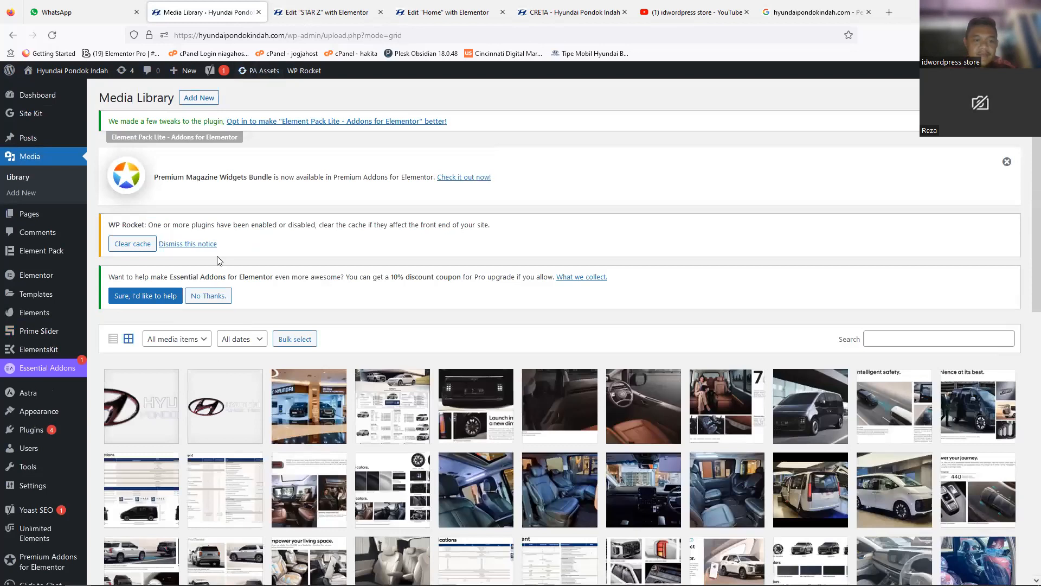
Step: Search the Media Library for pdf and copy the download link of STARIA-Brochure.pdf from its attachment details
{"action": "left_click", "coordinate": [912, 340]}
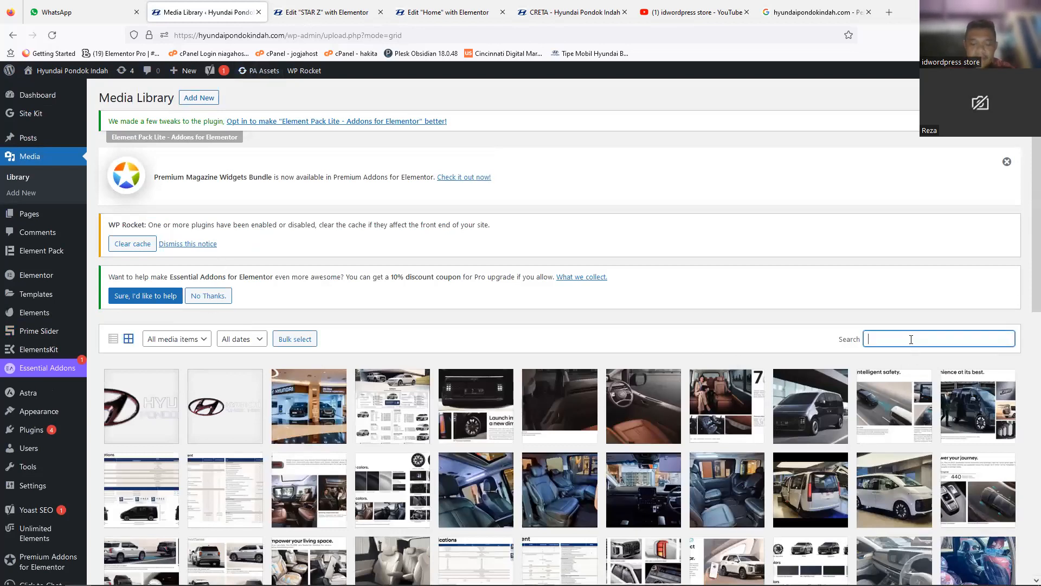
{"action": "type", "text": "pdf"}
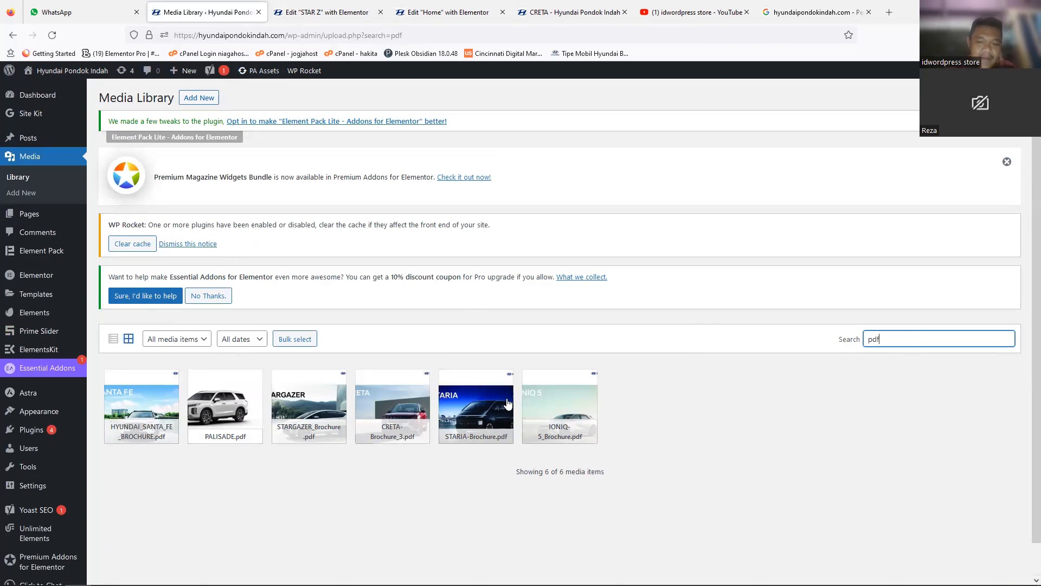
{"action": "left_click", "coordinate": [476, 399]}
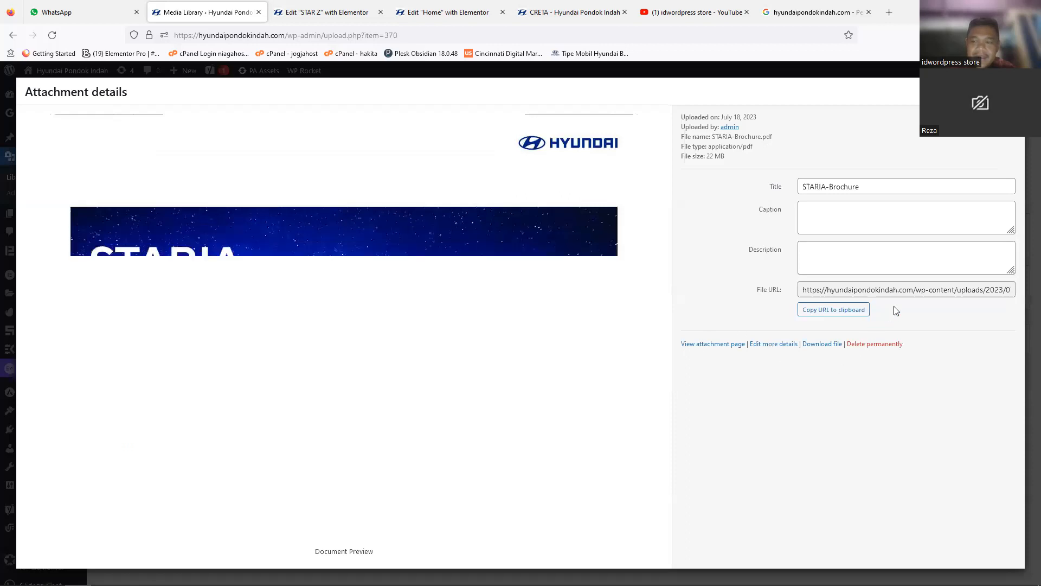
{"action": "left_click", "coordinate": [820, 346]}
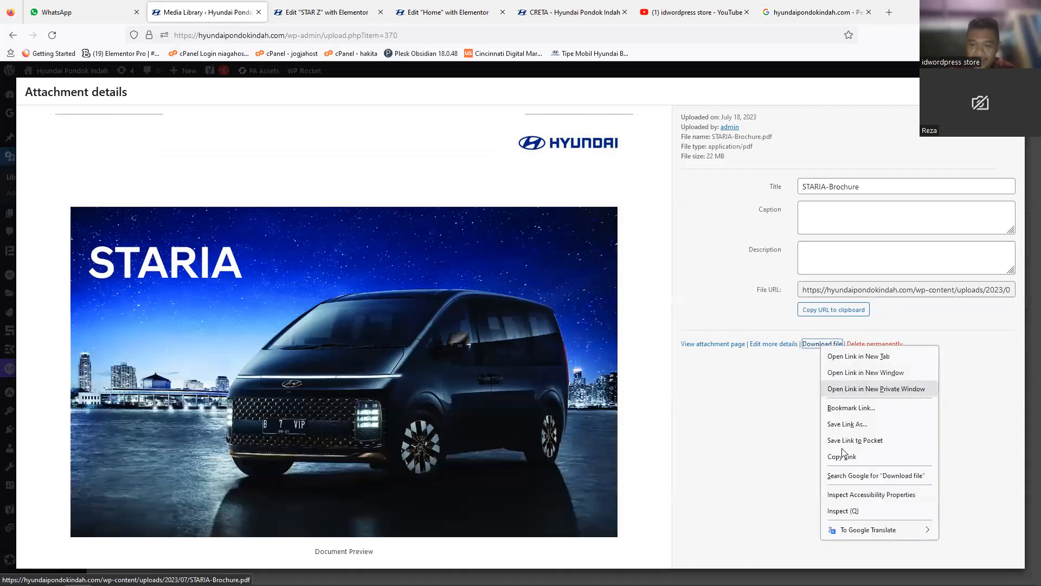
{"action": "left_click", "coordinate": [842, 457]}
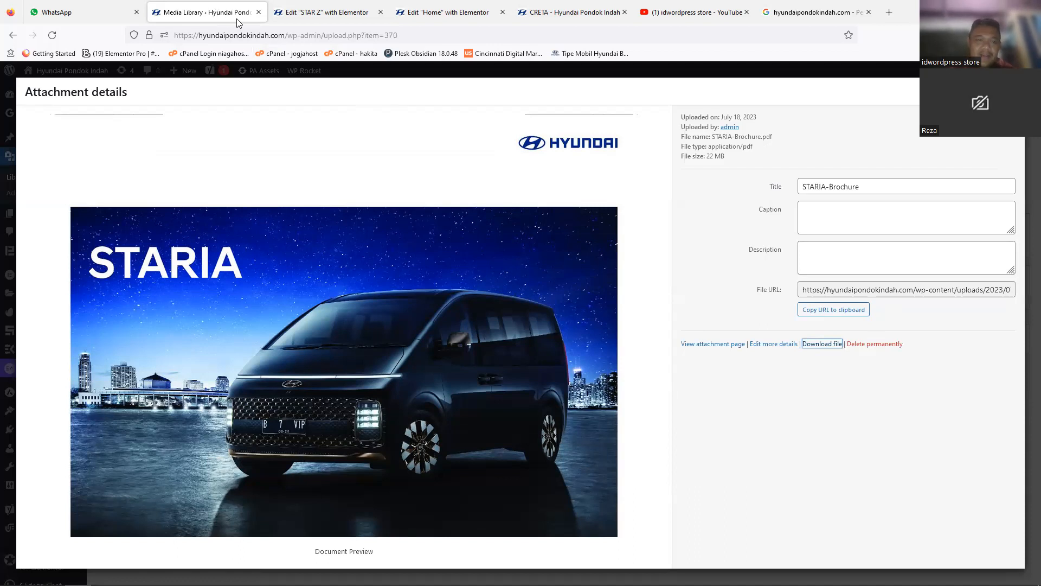
Step: Test the copied STARIA-Brochure.pdf link in a new browser tab and cancel the download it starts
{"action": "key", "text": "ctrl+t"}
{"action": "type", "text": "https://hyundaipondokindah.com/wp-content/uploads/2023/07/STARIA-Brochure.pdf"}
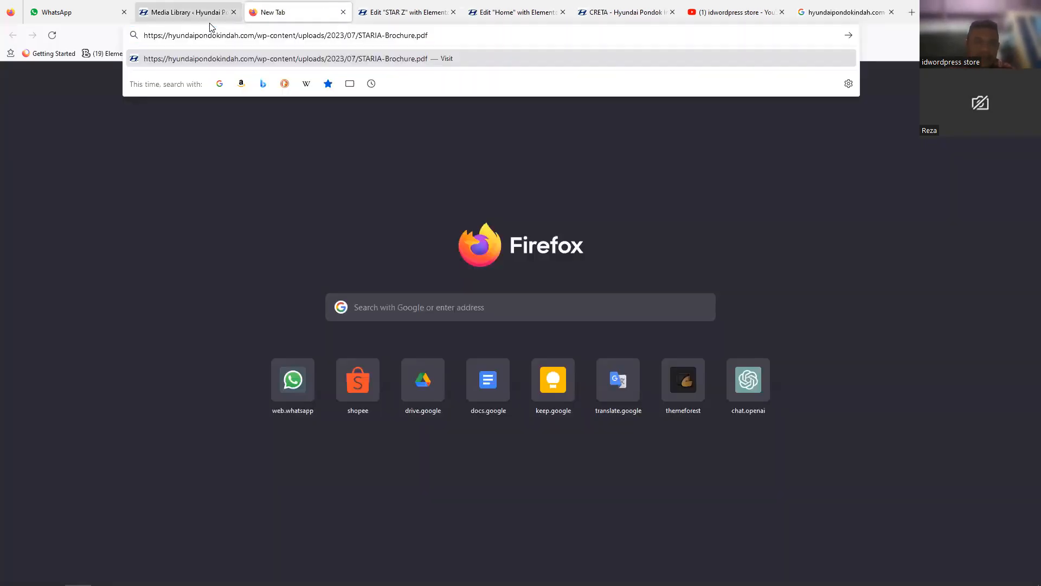
{"action": "key", "text": "Return"}
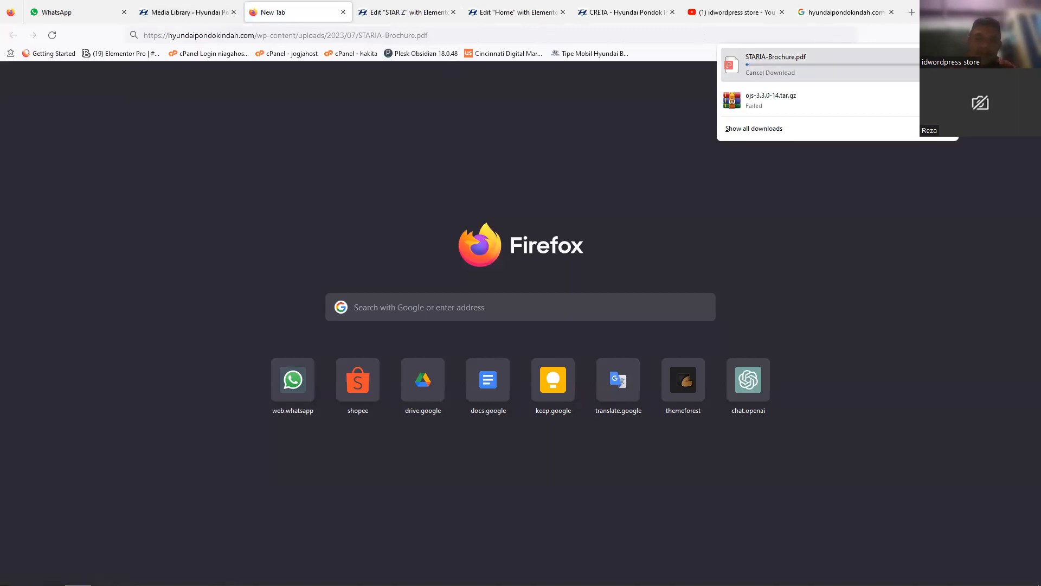
{"action": "left_click", "coordinate": [943, 64]}
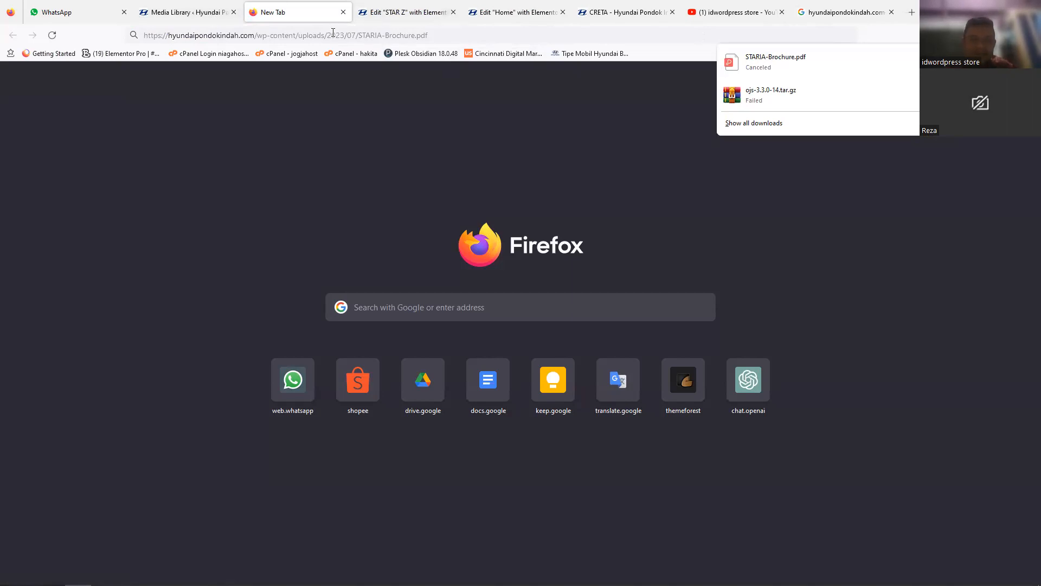
Step: Return to the STAR Z page in Elementor and open the settings of the Download Brochure button
{"action": "left_click", "coordinate": [375, 13]}
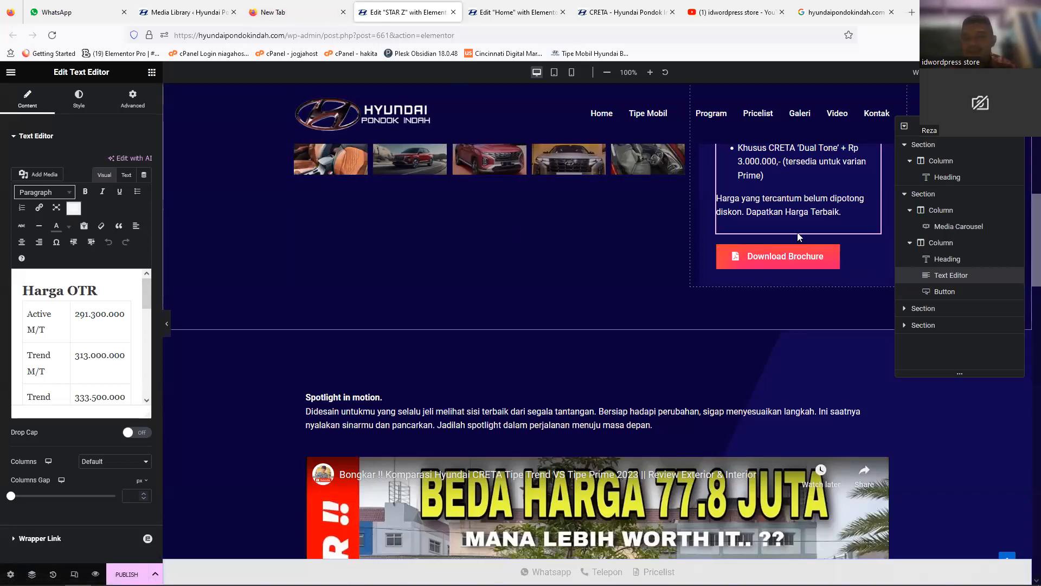
{"action": "scroll", "coordinate": [1027, 279], "scroll_direction": "down", "scroll_amount": 1}
{"action": "scroll", "coordinate": [1026, 274], "scroll_direction": "up", "scroll_amount": 2}
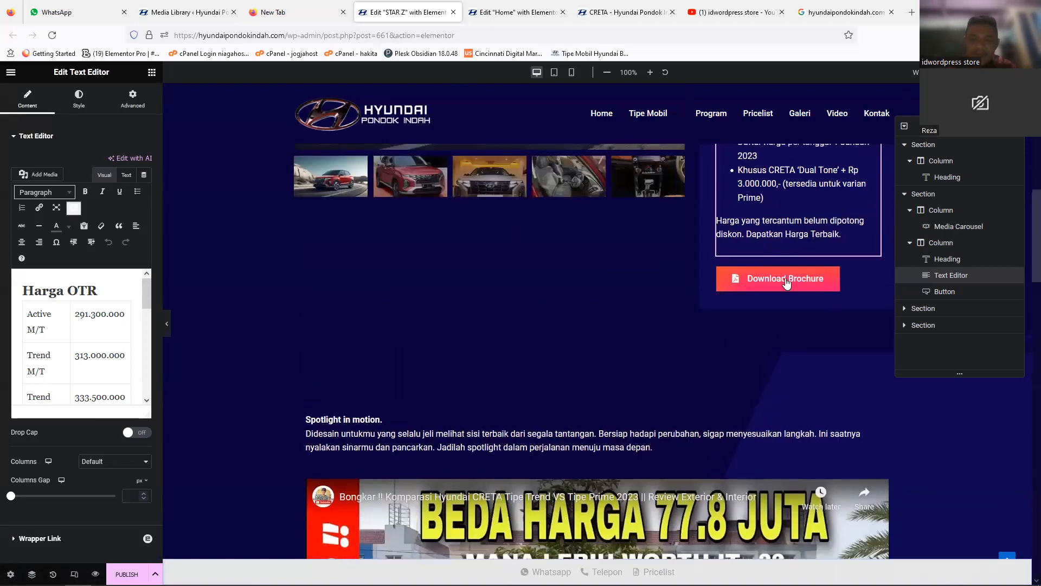
{"action": "left_click", "coordinate": [786, 282]}
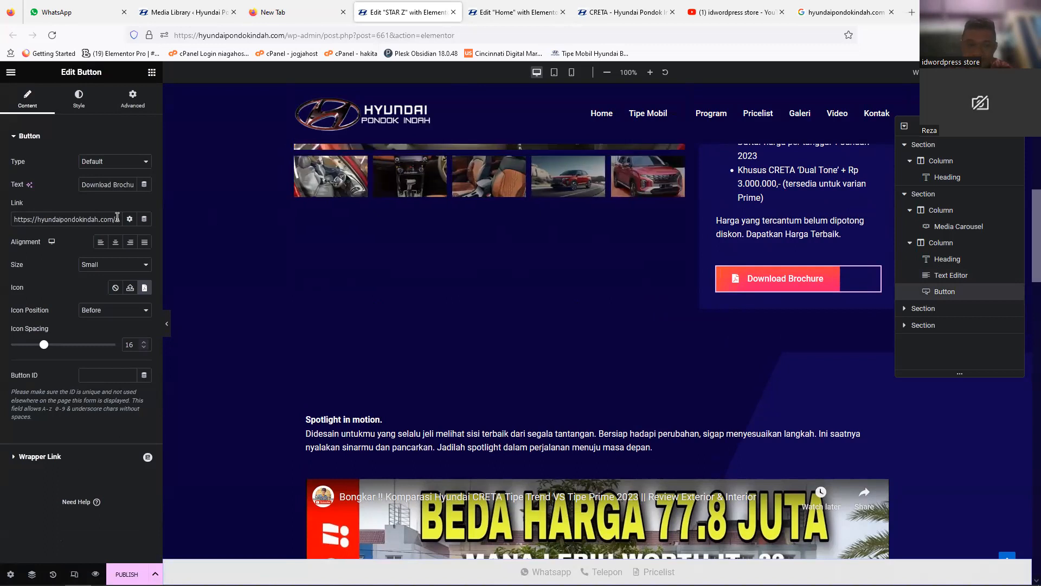
Step: Copy the STARIA-Brochure.pdf download link again from the Media Library and inspect the end of the Download Brochure button's link in the STAR Z editor
{"action": "left_click", "coordinate": [168, 13]}
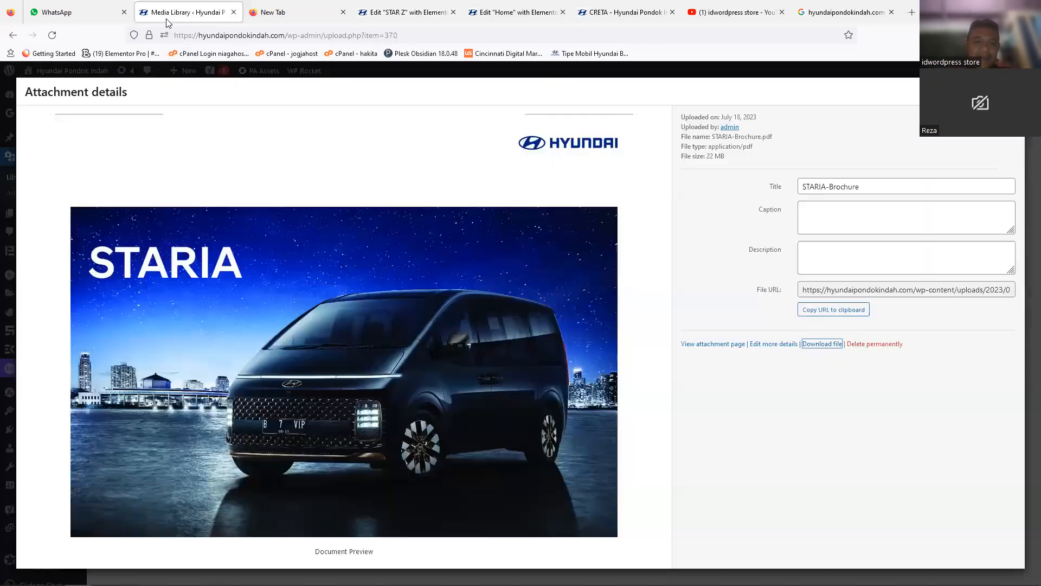
{"action": "right_click", "coordinate": [823, 346]}
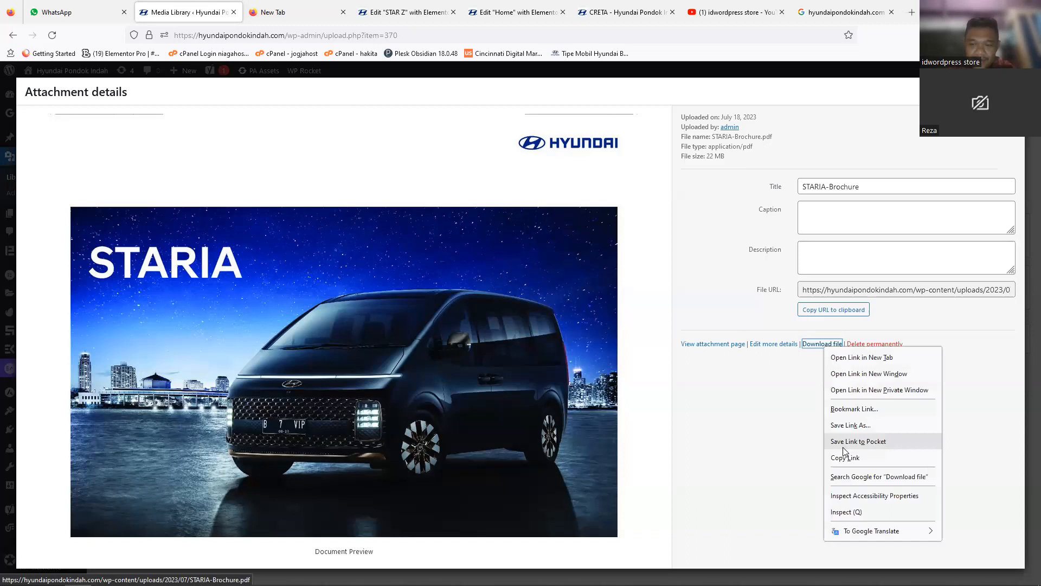
{"action": "left_click", "coordinate": [845, 458]}
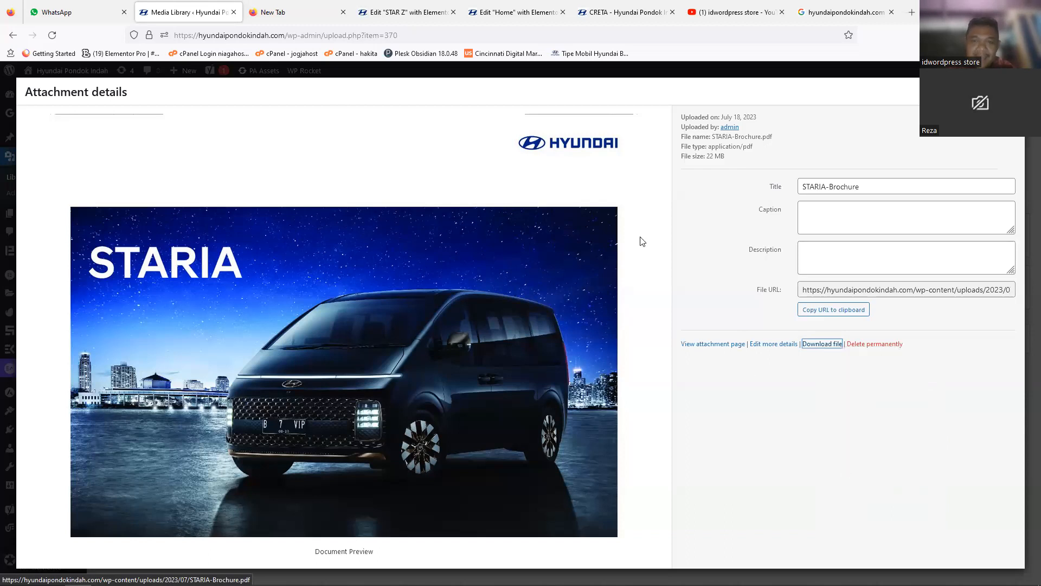
{"action": "left_click", "coordinate": [410, 17]}
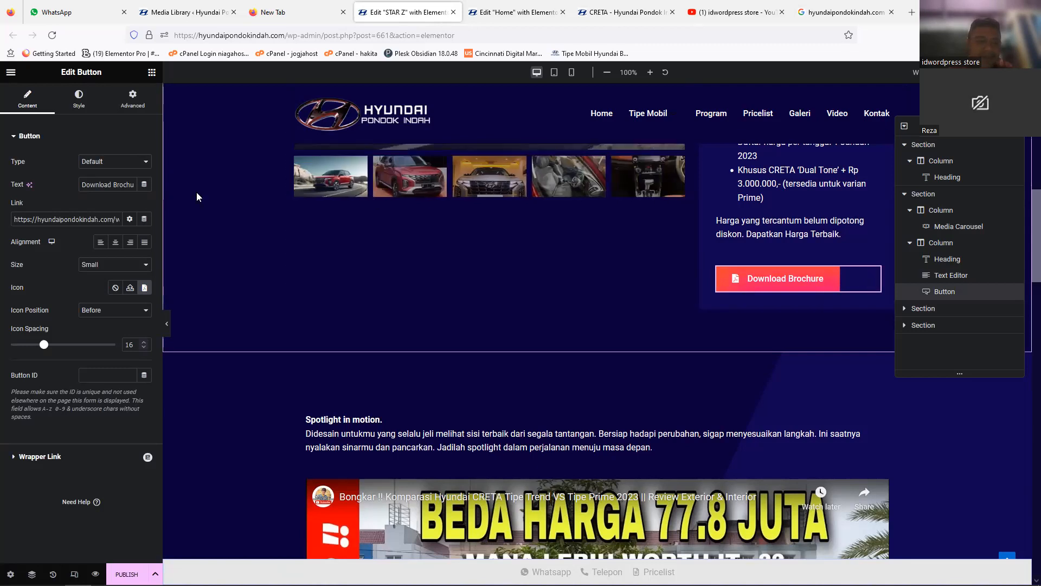
{"action": "key", "text": "Right"}
{"action": "key", "text": "Right"}
{"action": "key", "text": "Right"}
{"action": "key", "text": "Right"}
{"action": "key", "text": "Right"}
{"action": "key", "text": "Right"}
{"action": "key", "text": "Right"}
{"action": "key", "text": "Right"}
{"action": "key", "text": "Right"}
{"action": "key", "text": "Right"}
{"action": "key", "text": "Right"}
{"action": "key", "text": "Right"}
{"action": "key", "text": "Right"}
{"action": "key", "text": "Right"}
{"action": "key", "text": "Right"}
{"action": "key", "text": "Right"}
{"action": "key", "text": "Right"}
{"action": "key", "text": "Right"}
{"action": "key", "text": "Right"}
{"action": "key", "text": "Right"}
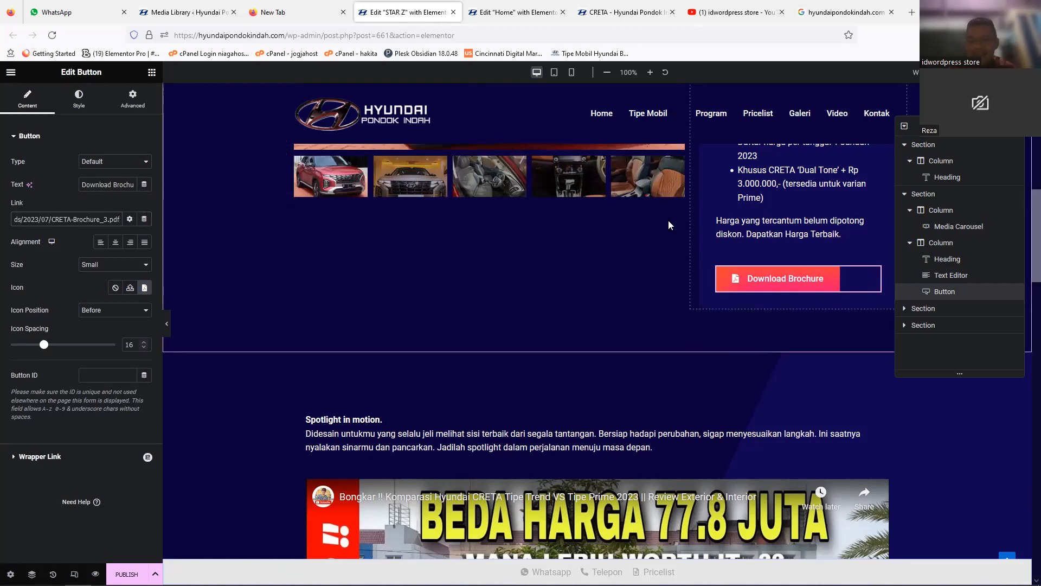
Step: Select the Spotlight in motion text widget, and open the settings of the YouTube video widget below it
{"action": "scroll", "coordinate": [1026, 311], "scroll_direction": "down", "scroll_amount": 5}
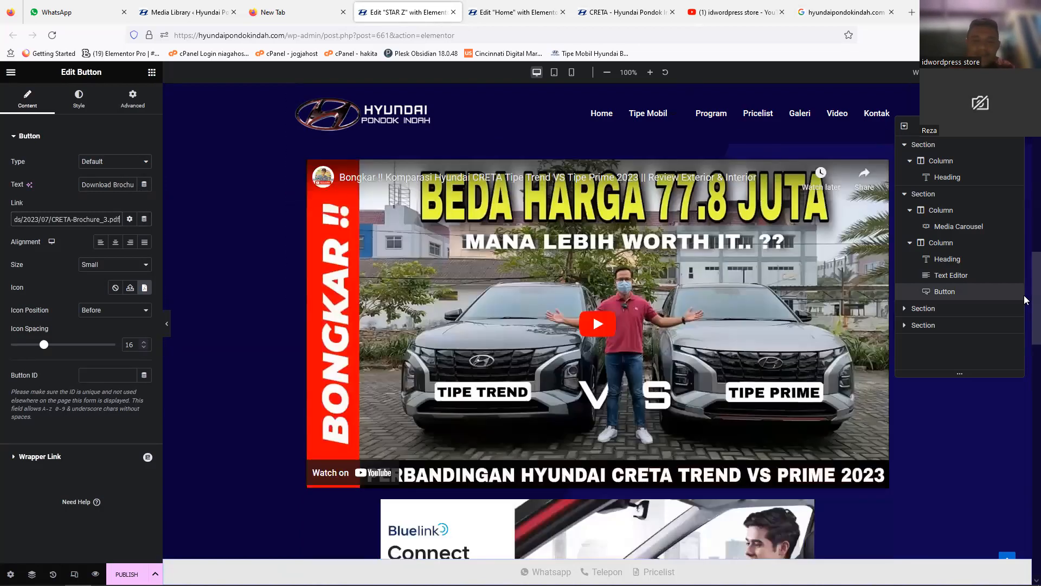
{"action": "scroll", "coordinate": [834, 230], "scroll_direction": "up", "scroll_amount": 2}
{"action": "left_click", "coordinate": [834, 230]}
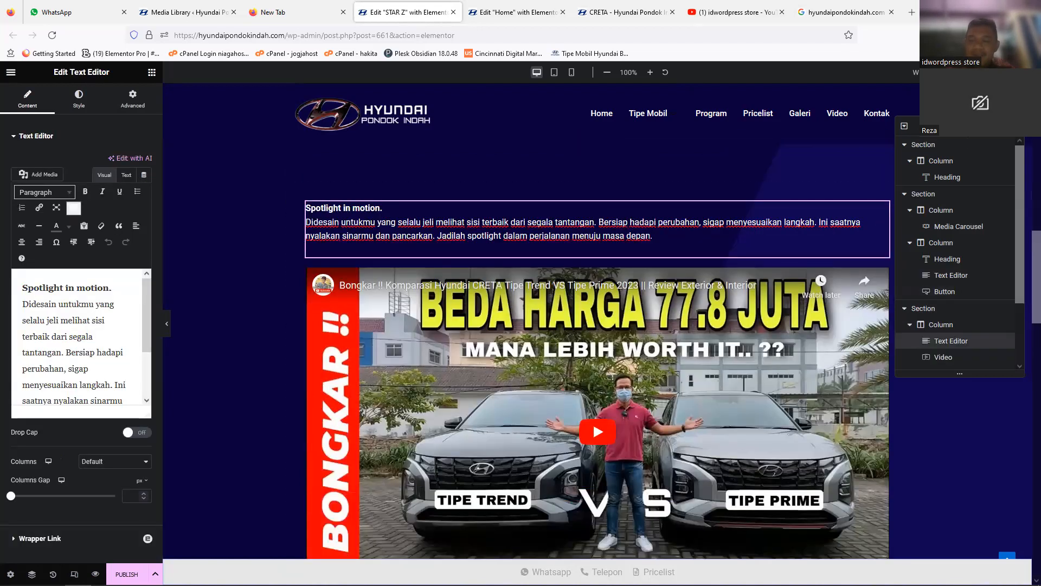
{"action": "left_click_drag", "start_coordinate": [960, 125], "coordinate": [960, 105]}
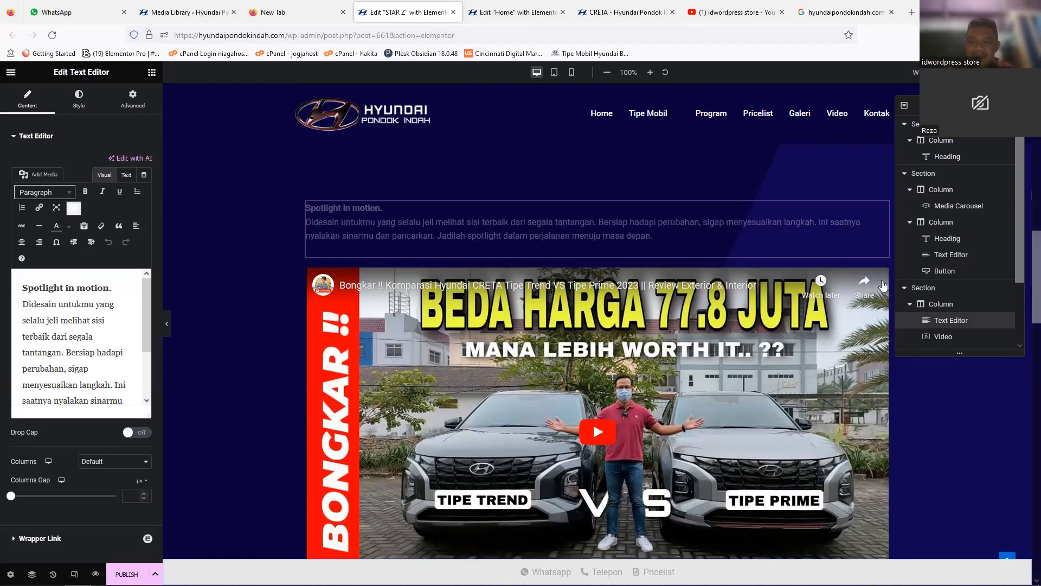
{"action": "left_click", "coordinate": [863, 271]}
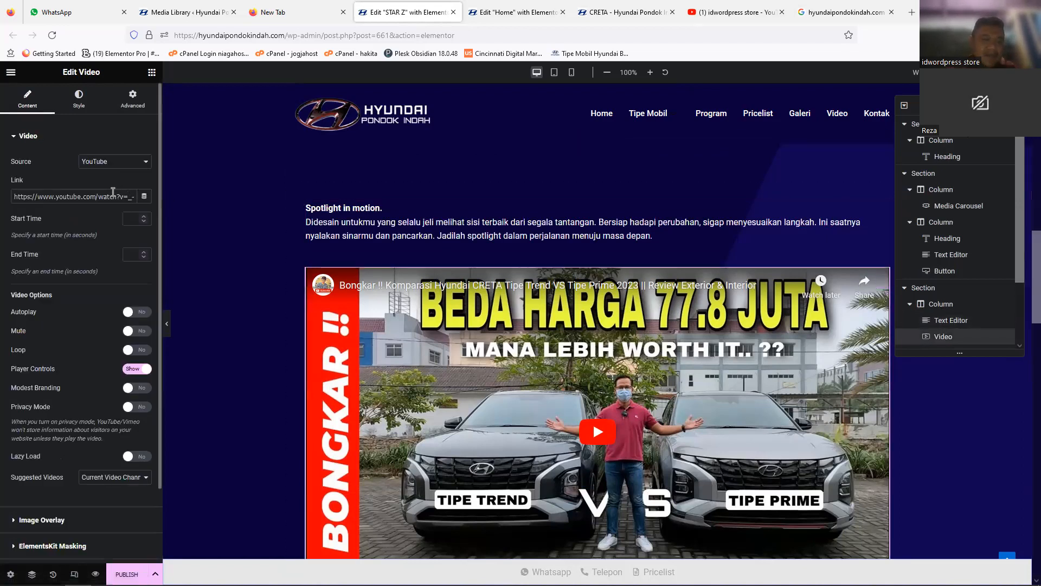
Step: Open YouTube in the spare browser tab and search for hyundai 2023 tucson
{"action": "left_click", "coordinate": [282, 7]}
{"action": "left_click", "coordinate": [265, 42]}
{"action": "type", "text": "youtube.com/"}
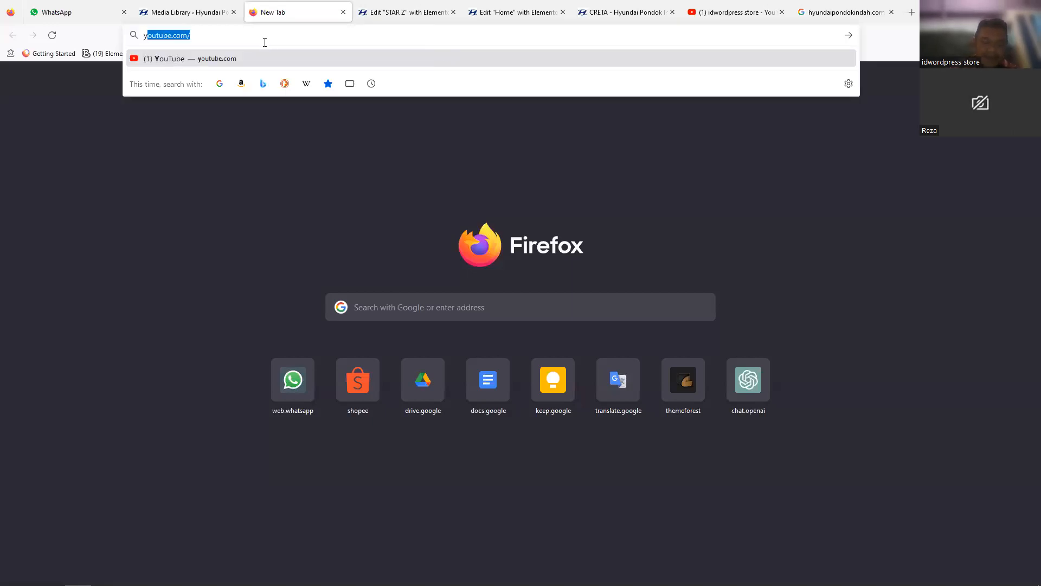
{"action": "key", "text": "Return"}
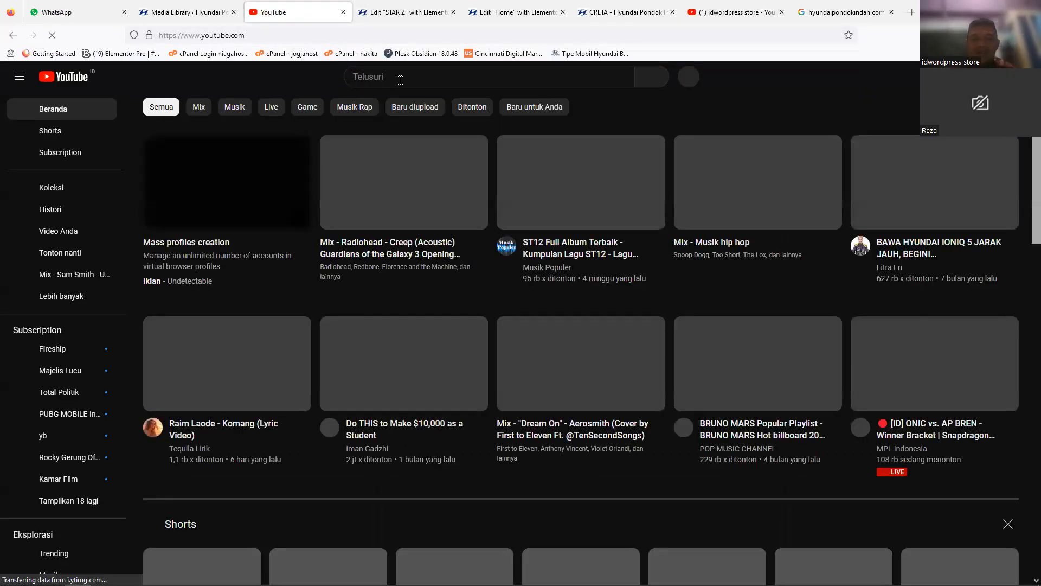
{"action": "left_click", "coordinate": [401, 80]}
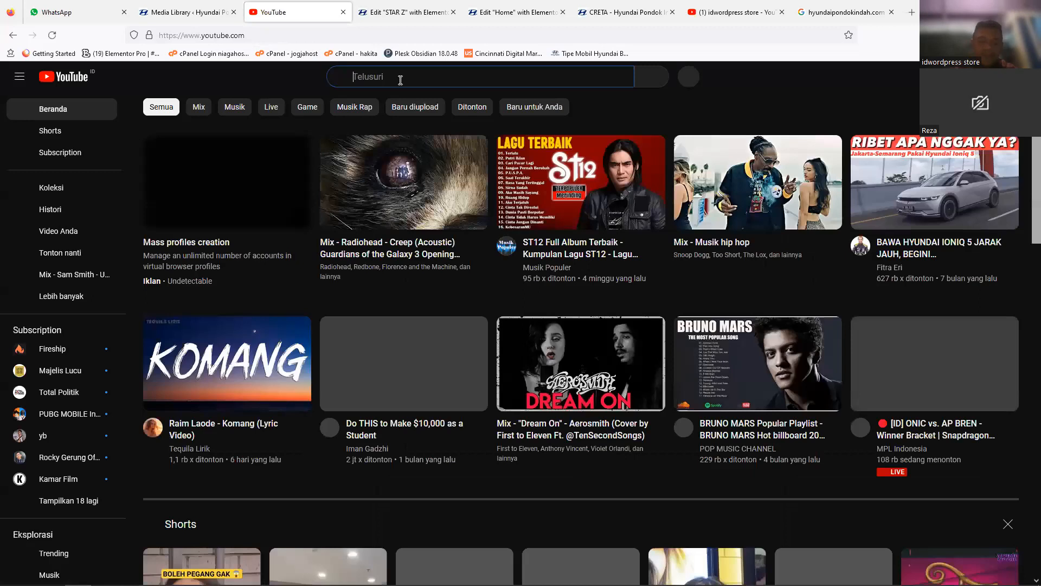
{"action": "type", "text": "hyud"}
{"action": "key", "text": "BackSpace"}
{"action": "type", "text": "ndai"}
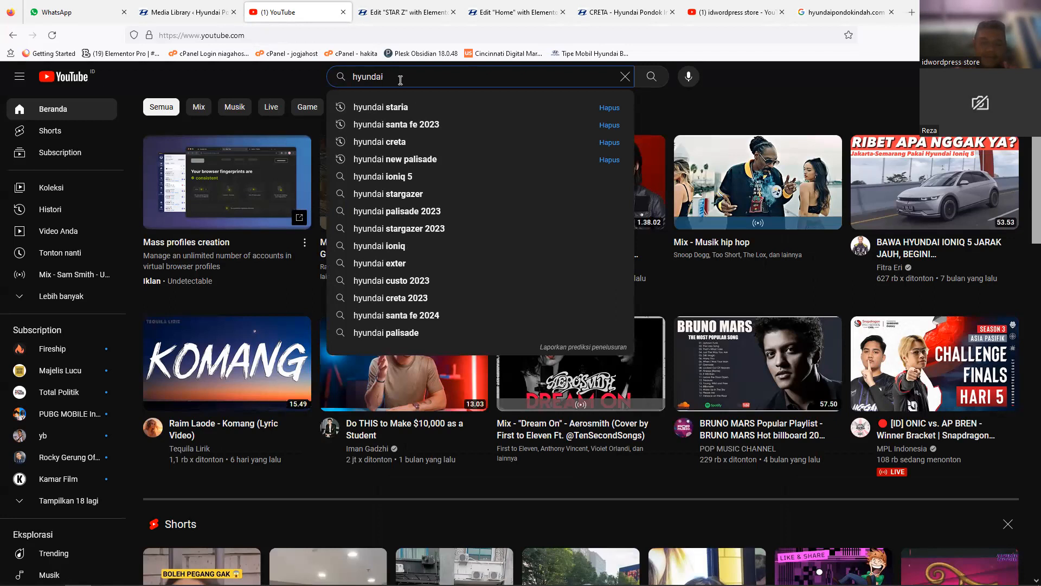
{"action": "type", "text": " 2023"}
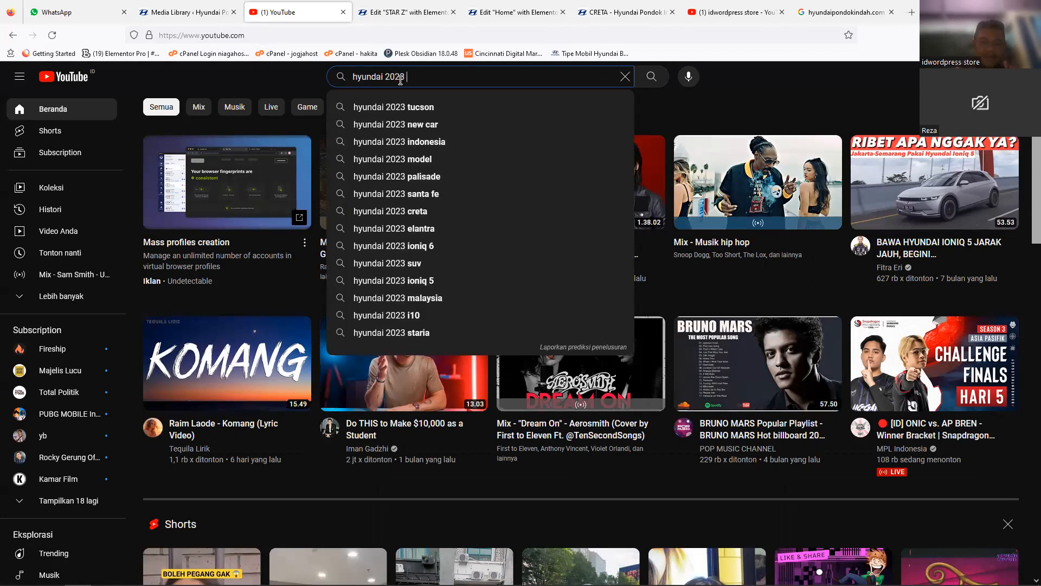
{"action": "left_click", "coordinate": [440, 112]}
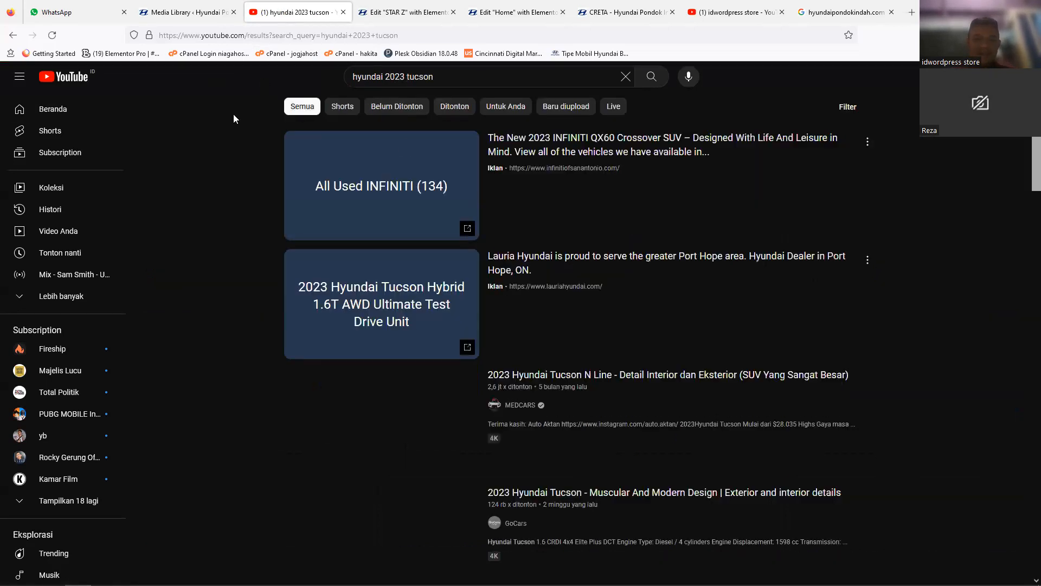
Step: Replace the STAR Z page's video link with the YouTube address of the 2023 Hyundai Tucson N Line video from MEDCARS
{"action": "left_click", "coordinate": [621, 378]}
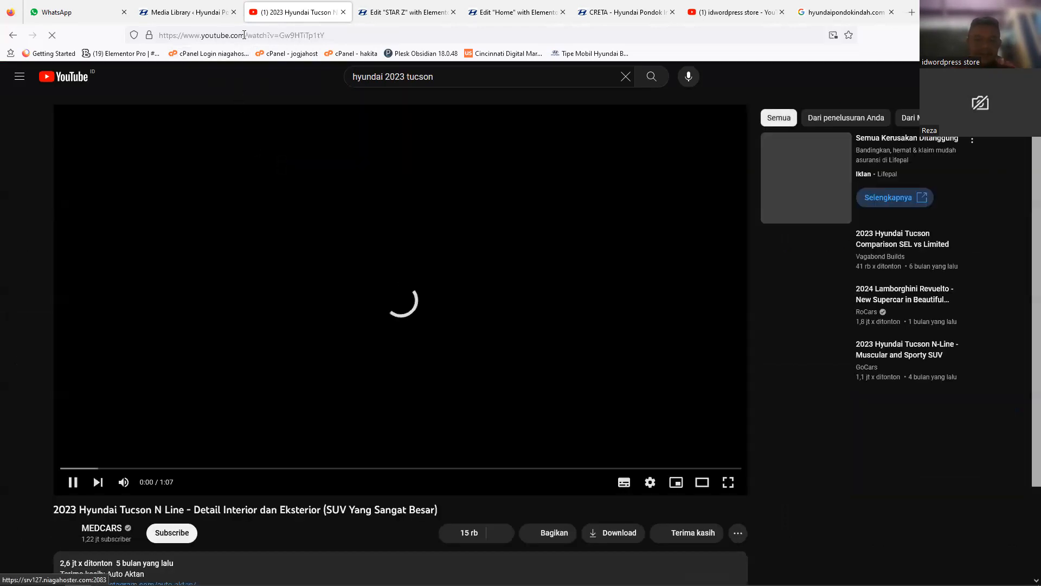
{"action": "left_click", "coordinate": [244, 36]}
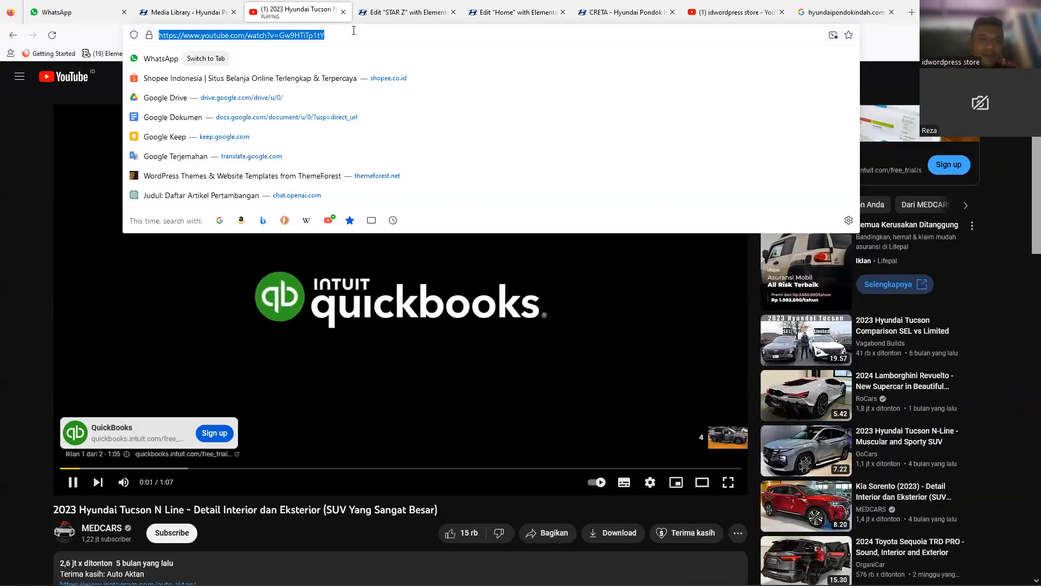
{"action": "key", "text": "ctrl+w"}
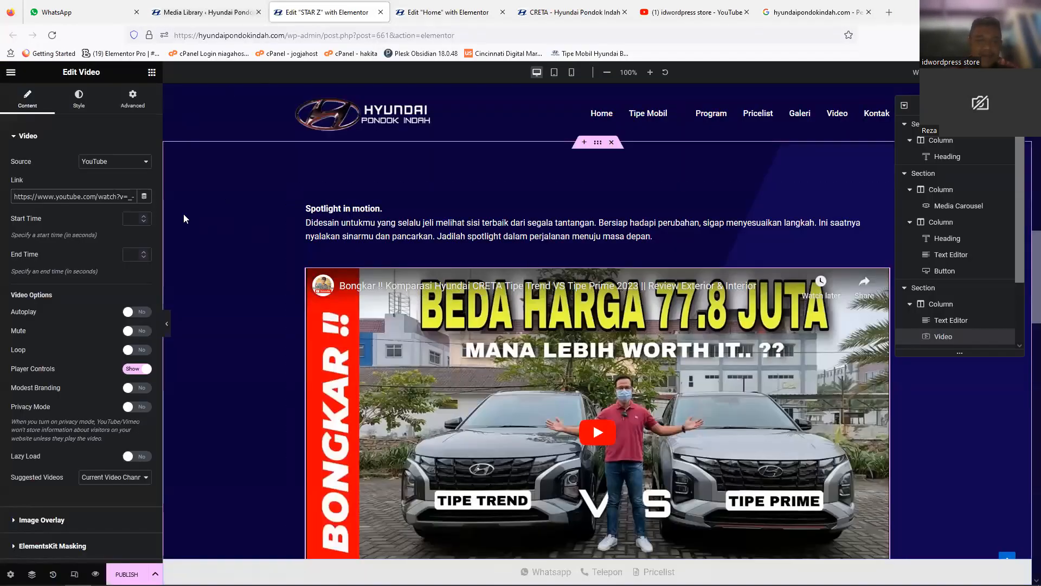
{"action": "triple_click", "coordinate": [122, 200]}
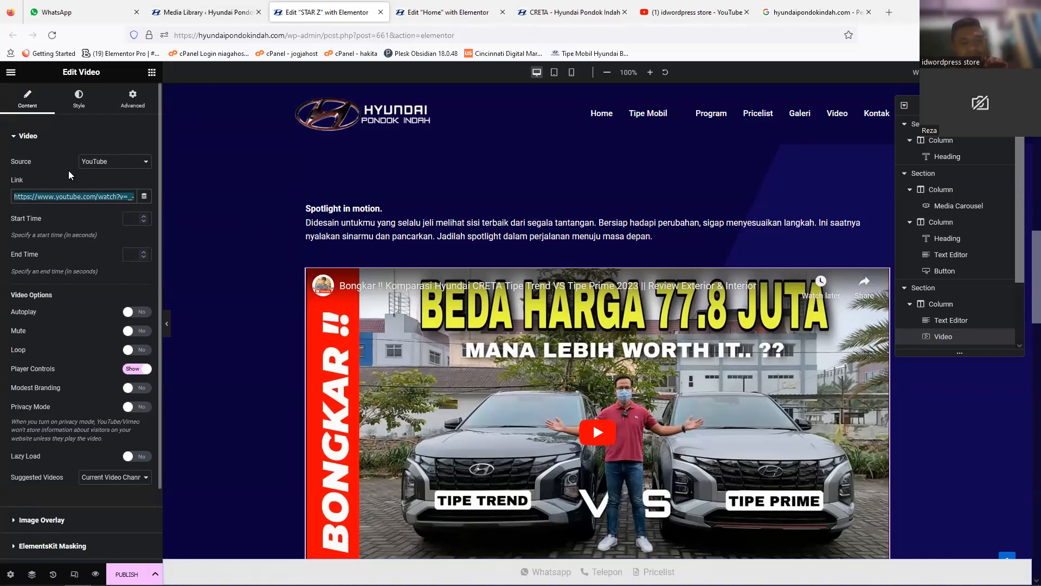
{"action": "key", "text": "ctrl+v"}
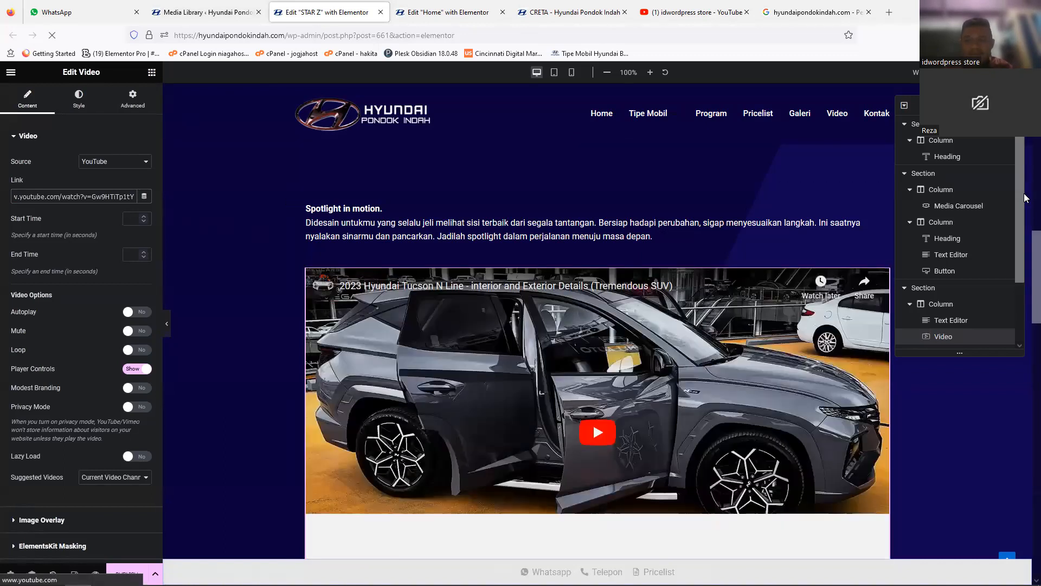
Step: Look through the Bluelink image, the Build My Own CRETA image and the image gallery's settings below the video
{"action": "scroll", "coordinate": [1026, 329], "scroll_direction": "down", "scroll_amount": 5}
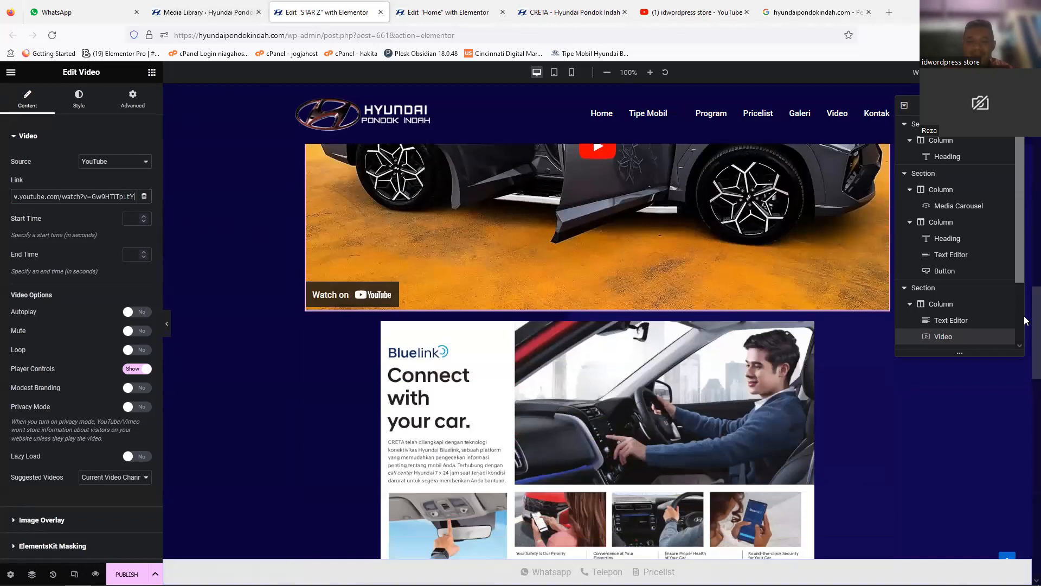
{"action": "scroll", "coordinate": [1026, 320], "scroll_direction": "up", "scroll_amount": 3}
{"action": "scroll", "coordinate": [1026, 347], "scroll_direction": "down", "scroll_amount": 3}
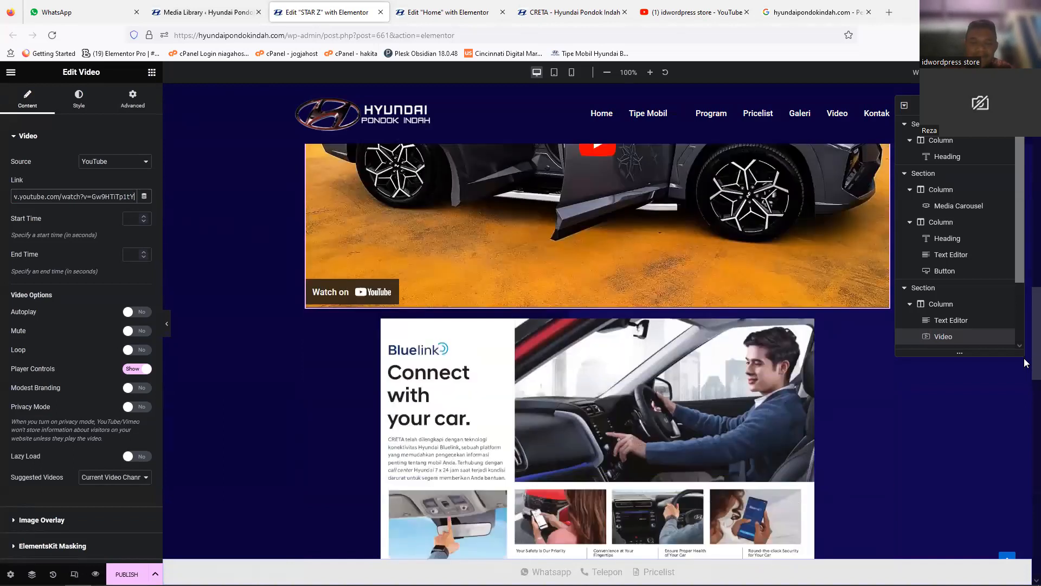
{"action": "scroll", "coordinate": [1025, 362], "scroll_direction": "down", "scroll_amount": 5}
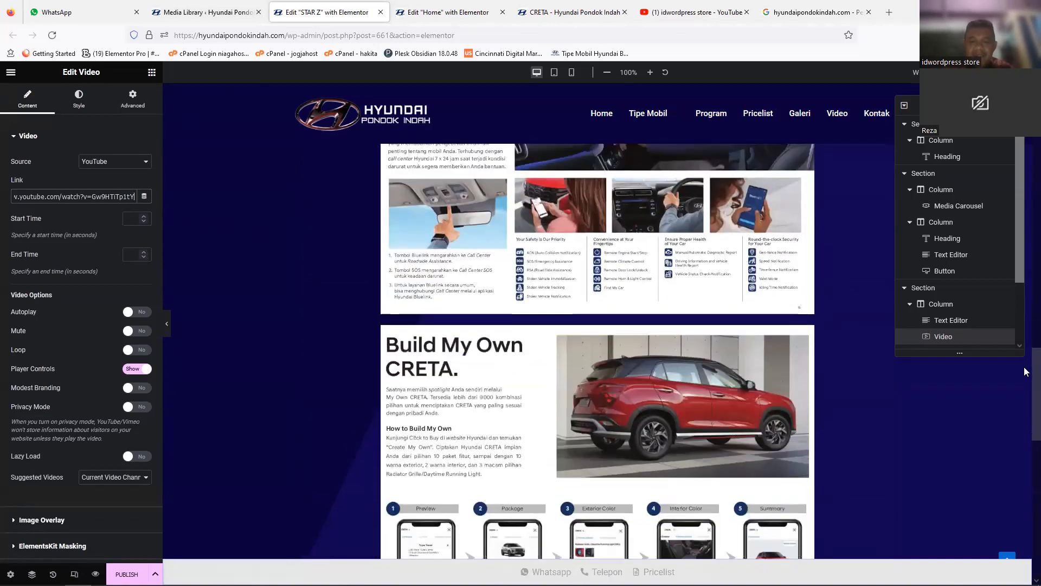
{"action": "scroll", "coordinate": [1026, 371], "scroll_direction": "up", "scroll_amount": 4}
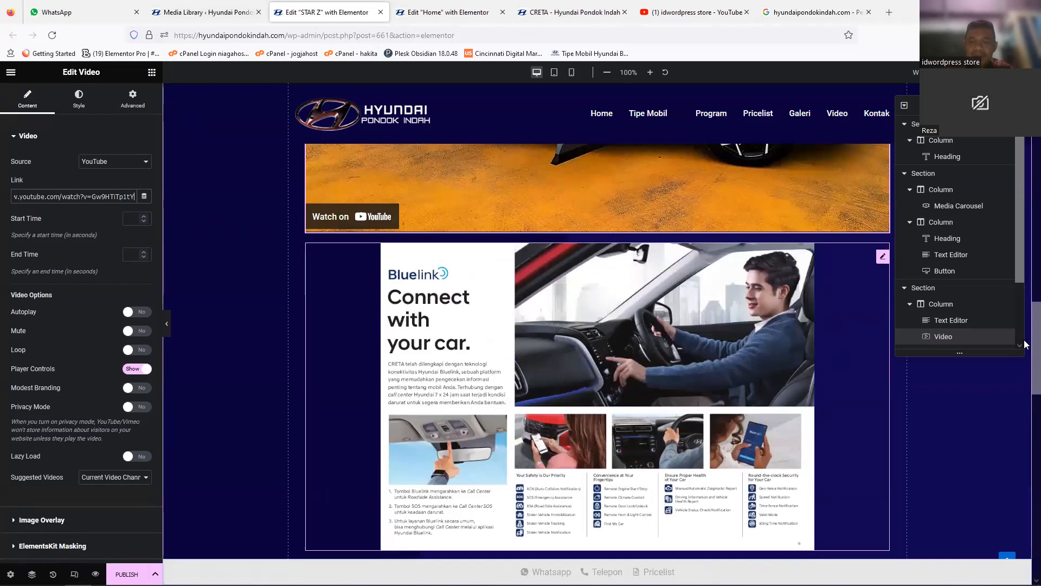
{"action": "scroll", "coordinate": [1025, 380], "scroll_direction": "down", "scroll_amount": 4}
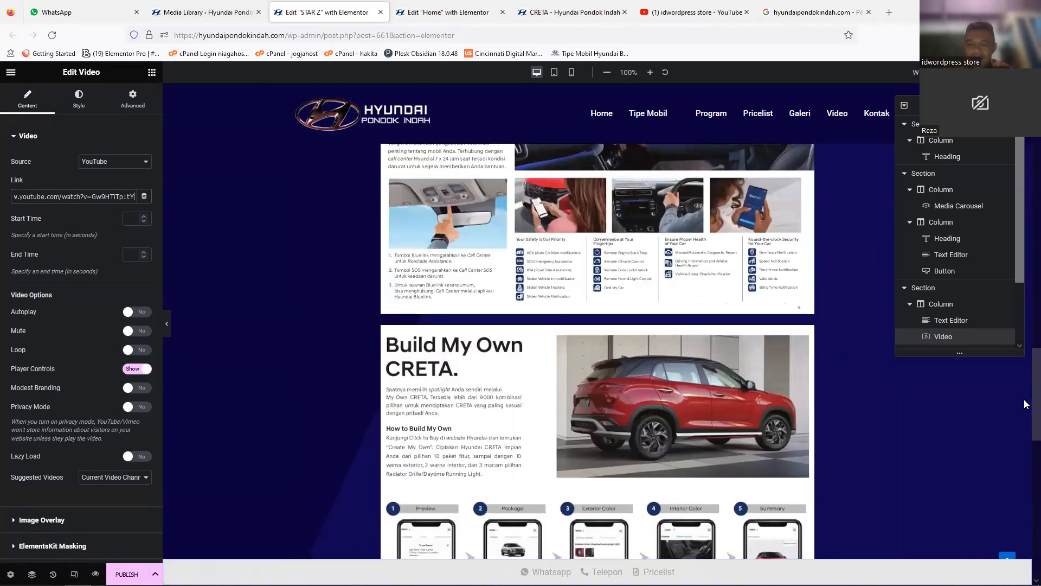
{"action": "scroll", "coordinate": [1025, 404], "scroll_direction": "down", "scroll_amount": 5}
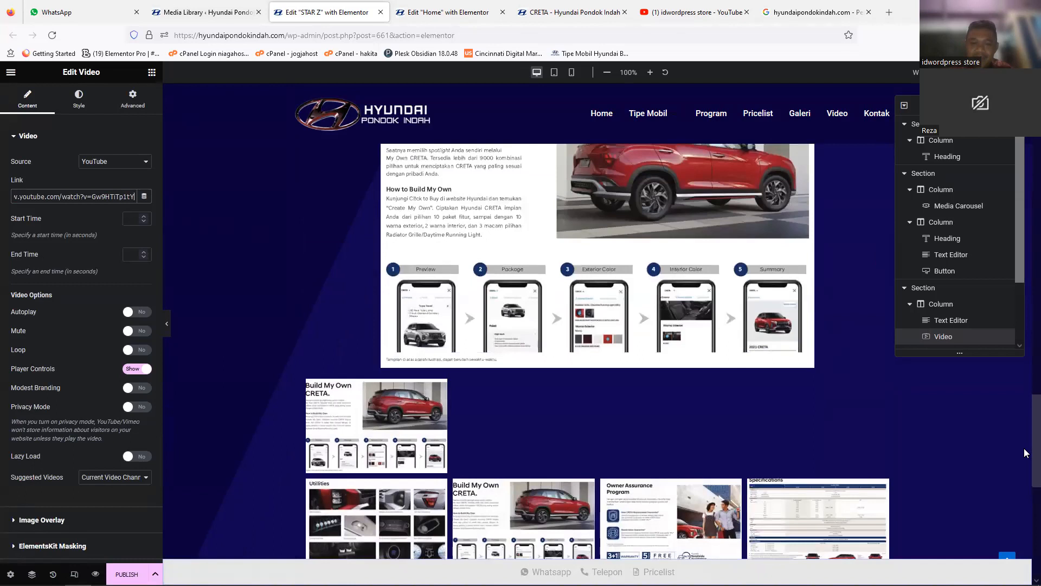
{"action": "left_click", "coordinate": [698, 377]}
{"action": "left_click", "coordinate": [781, 268]}
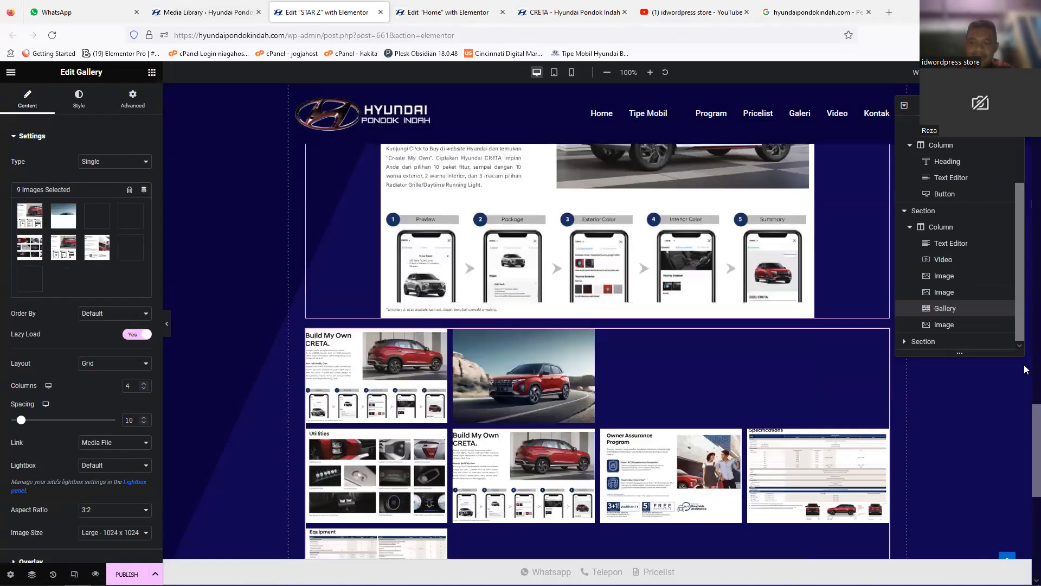
{"action": "scroll", "coordinate": [1025, 326], "scroll_direction": "up", "scroll_amount": 12}
{"action": "scroll", "coordinate": [1025, 330], "scroll_direction": "down", "scroll_amount": 2}
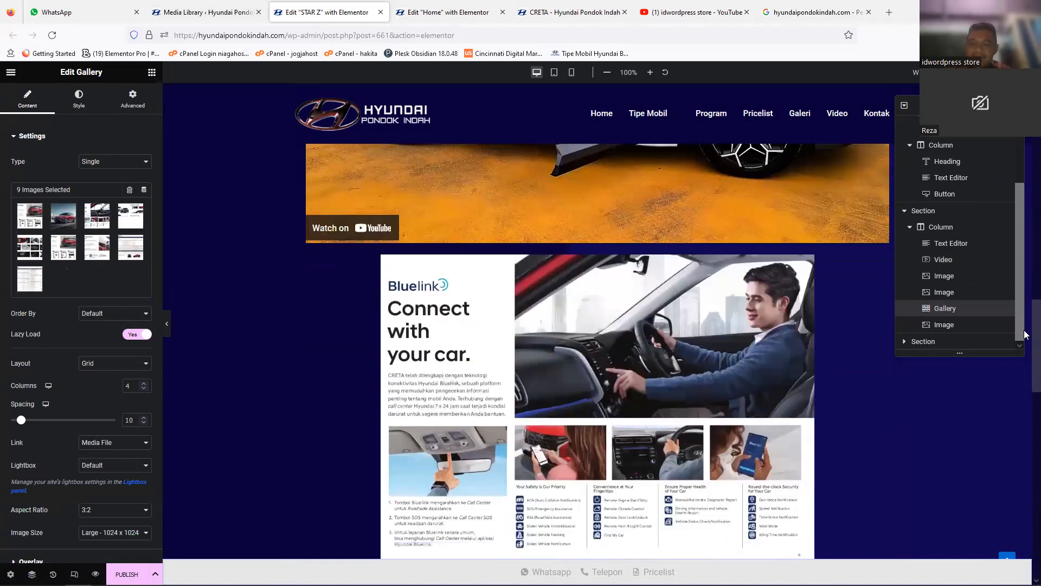
{"action": "scroll", "coordinate": [1024, 339], "scroll_direction": "down", "scroll_amount": 2}
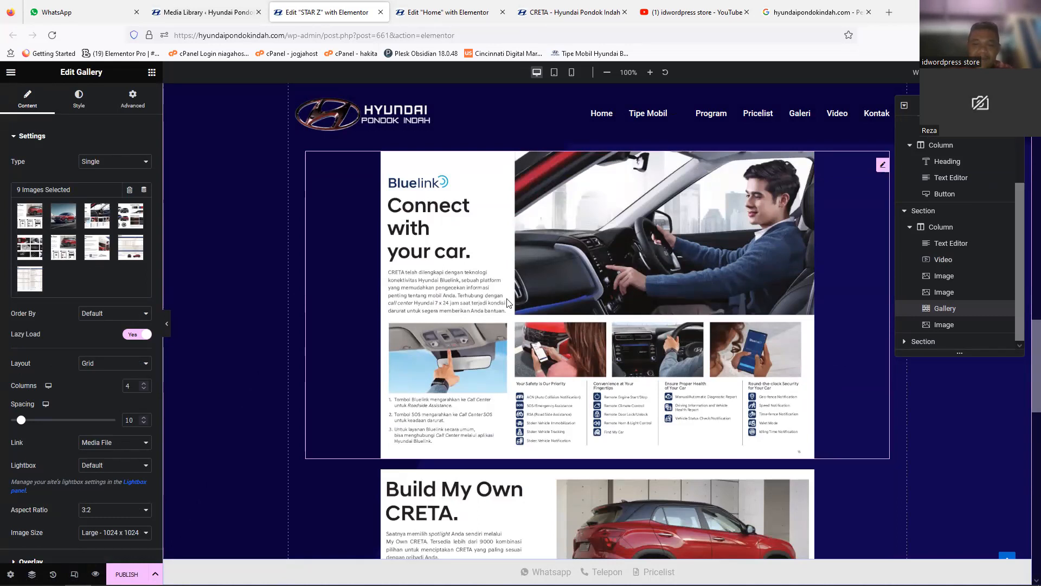
Step: Open the settings of the Build My Own CRETA image, and of the image gallery beneath it
{"action": "scroll", "coordinate": [1026, 401], "scroll_direction": "down", "scroll_amount": 2}
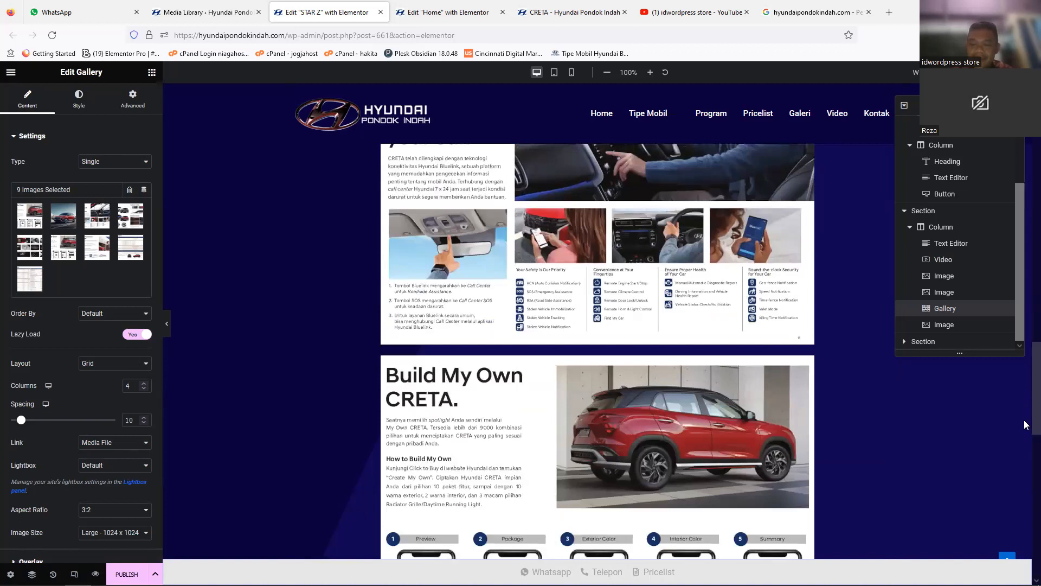
{"action": "scroll", "coordinate": [1024, 421], "scroll_direction": "down", "scroll_amount": 4}
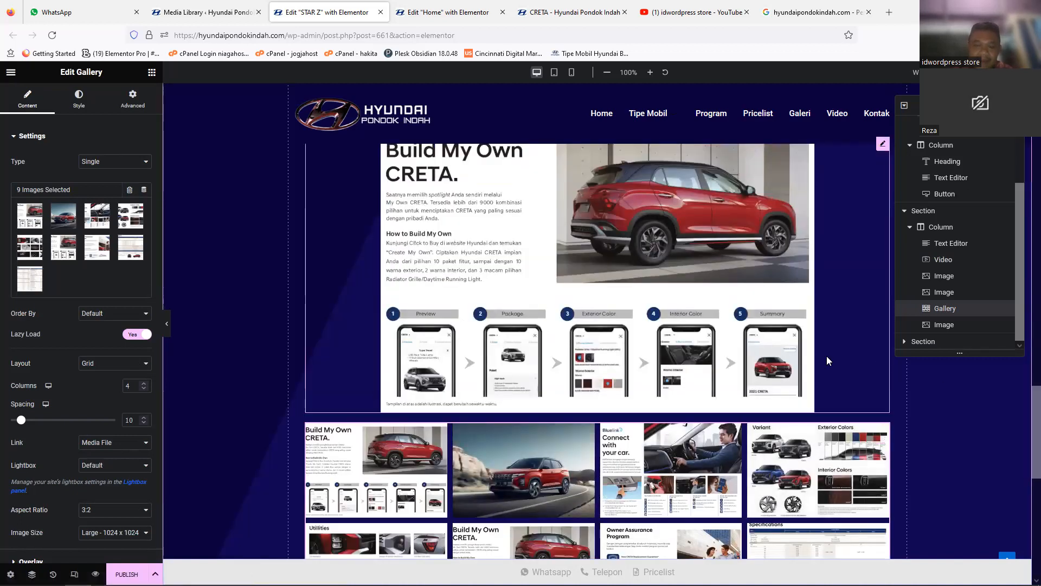
{"action": "left_click", "coordinate": [759, 188]}
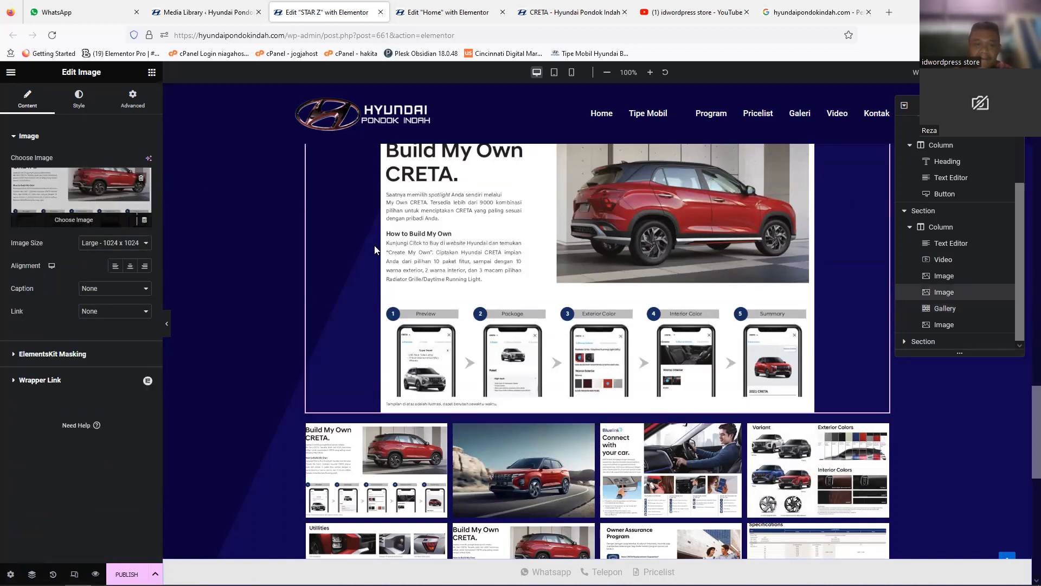
{"action": "scroll", "coordinate": [968, 432], "scroll_direction": "down", "scroll_amount": 3}
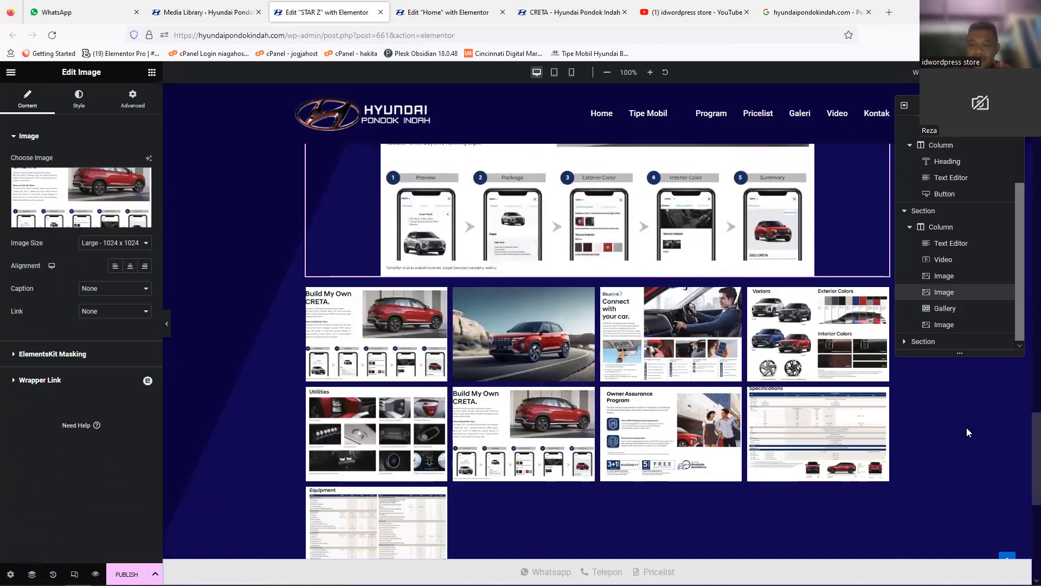
{"action": "left_click", "coordinate": [882, 302]}
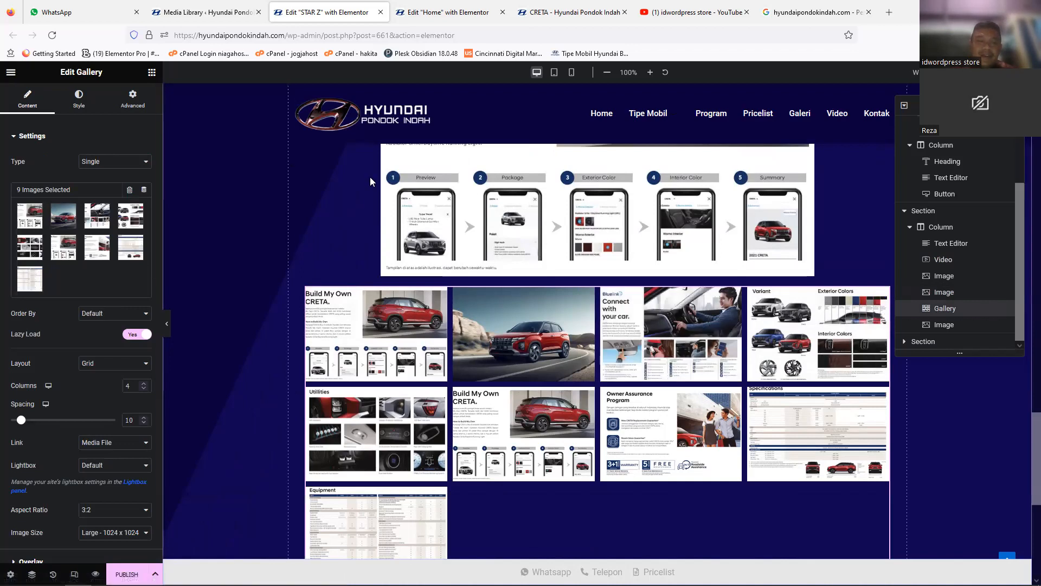
Step: Try the image gallery with 2 columns in the mobile portrait view, and set it back to 1 column
{"action": "left_click", "coordinate": [571, 72]}
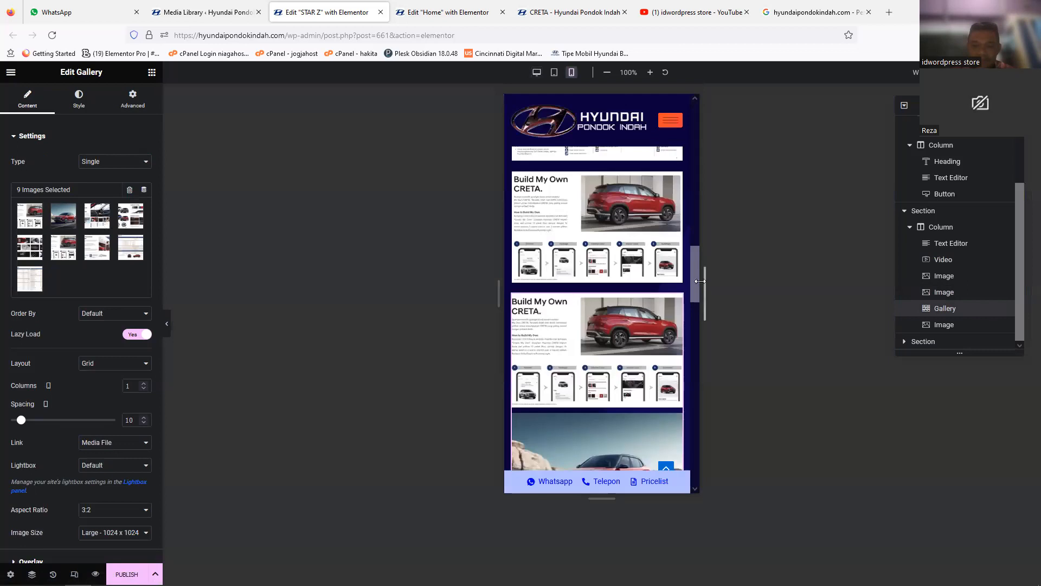
{"action": "left_click_drag", "start_coordinate": [697, 279], "coordinate": [692, 326]}
{"action": "left_click", "coordinate": [136, 387]}
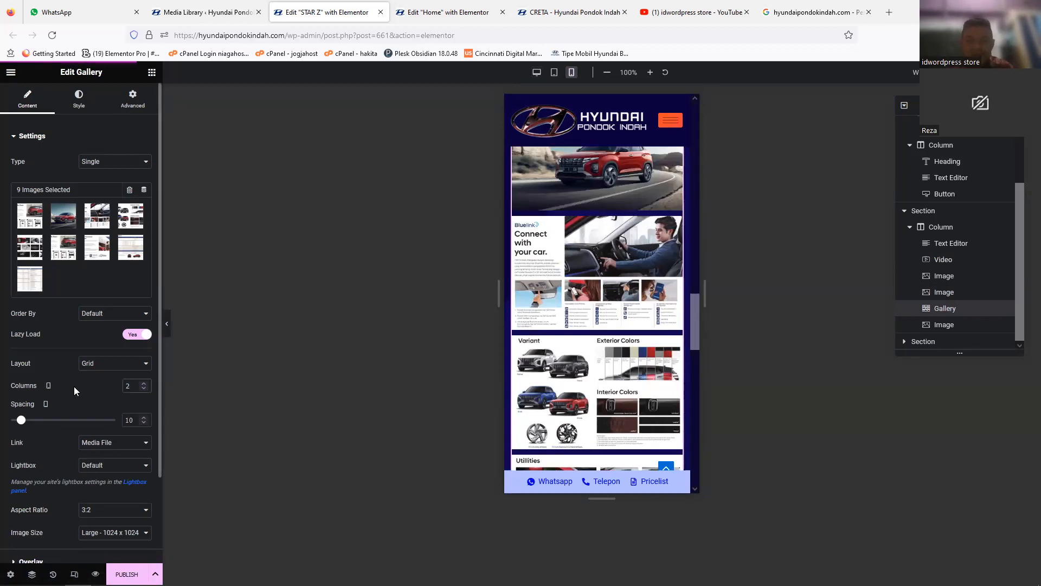
{"action": "mouse_move", "coordinate": [694, 362]}
{"action": "left_mouse_down"}
{"action": "mouse_move", "coordinate": [693, 334]}
{"action": "mouse_move", "coordinate": [693, 345]}
{"action": "left_mouse_up"}
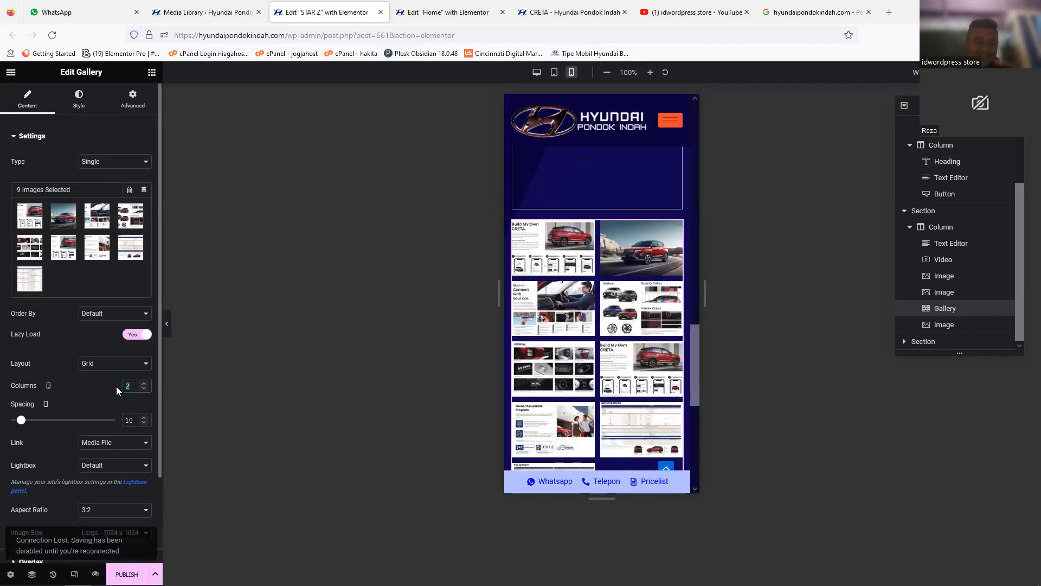
{"action": "type", "text": "1"}
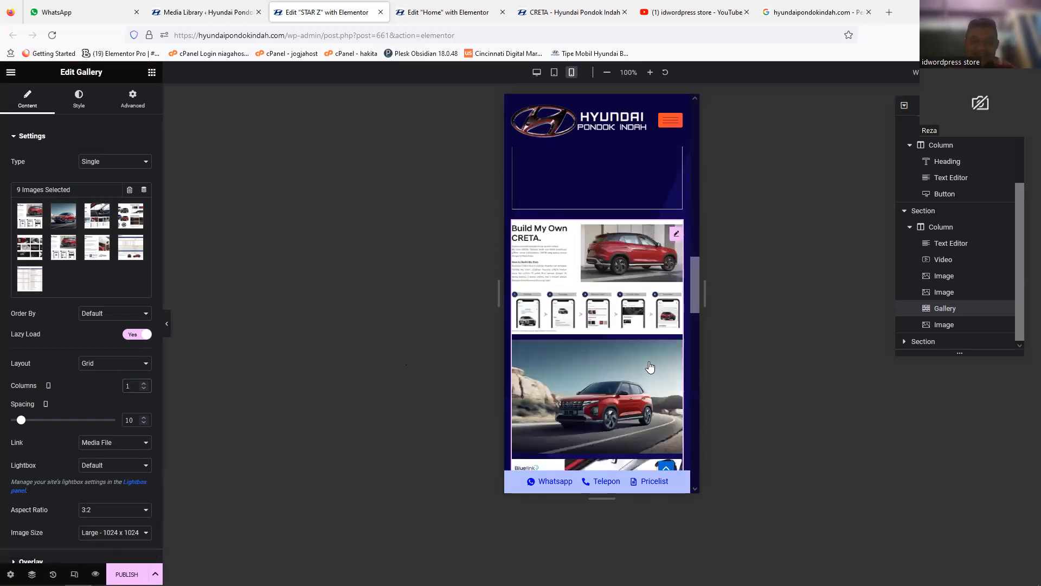
Step: Return the STAR Z page to the desktop view and publish it
{"action": "left_click", "coordinate": [537, 73]}
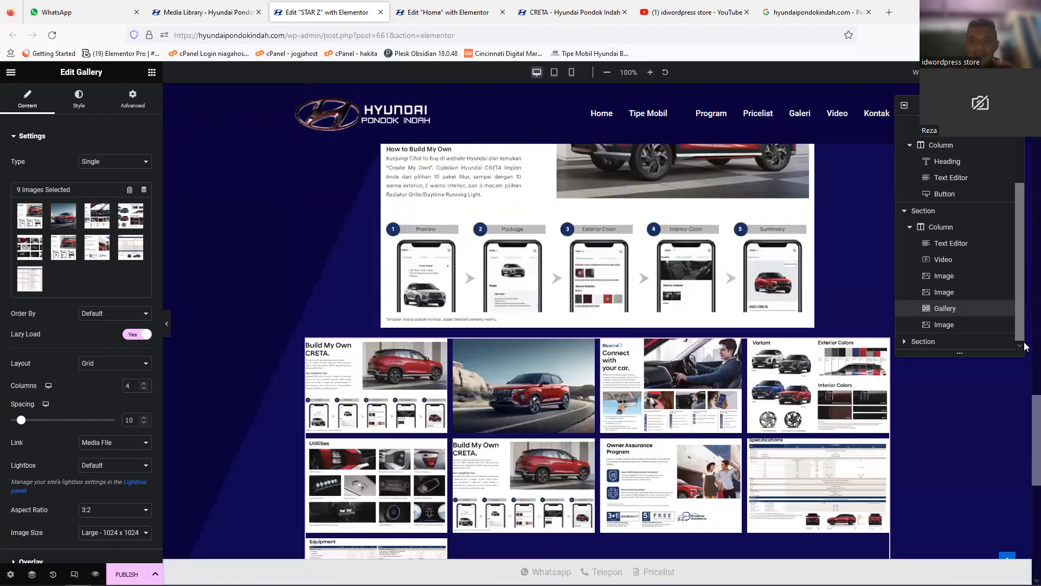
{"action": "left_click_drag", "start_coordinate": [1024, 428], "coordinate": [1025, 343]}
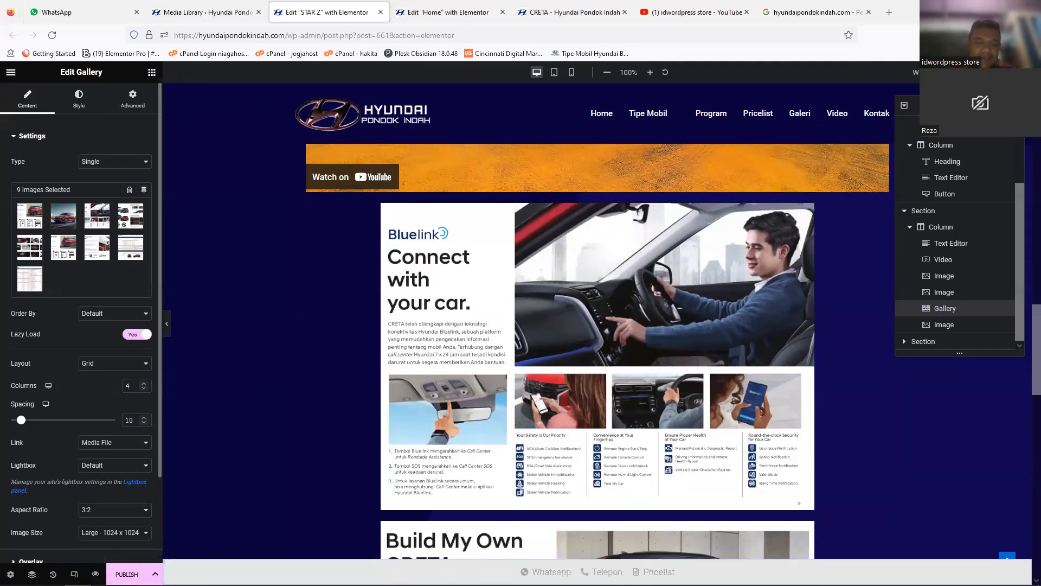
{"action": "left_click", "coordinate": [126, 574]}
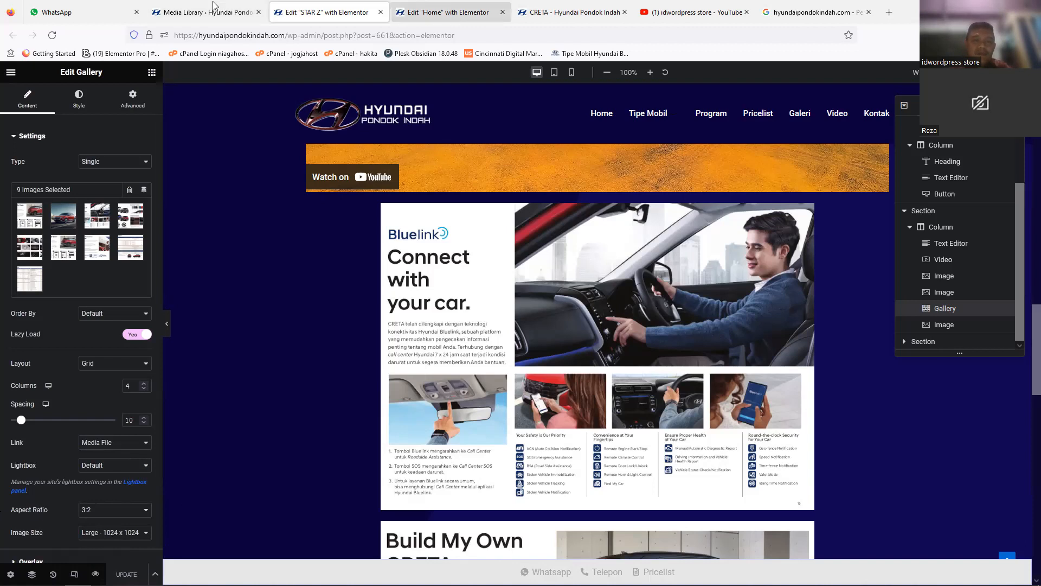
Step: Switch to the Home page editor and view the HYUNDAI STAR Z card in the desktop and mobile portrait views
{"action": "left_click", "coordinate": [448, 12]}
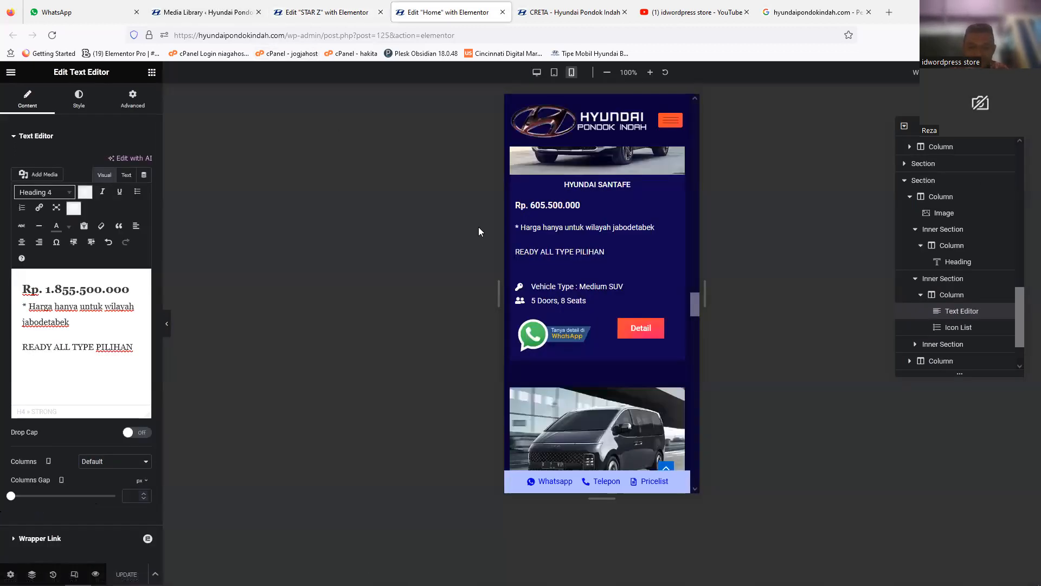
{"action": "left_click", "coordinate": [535, 72]}
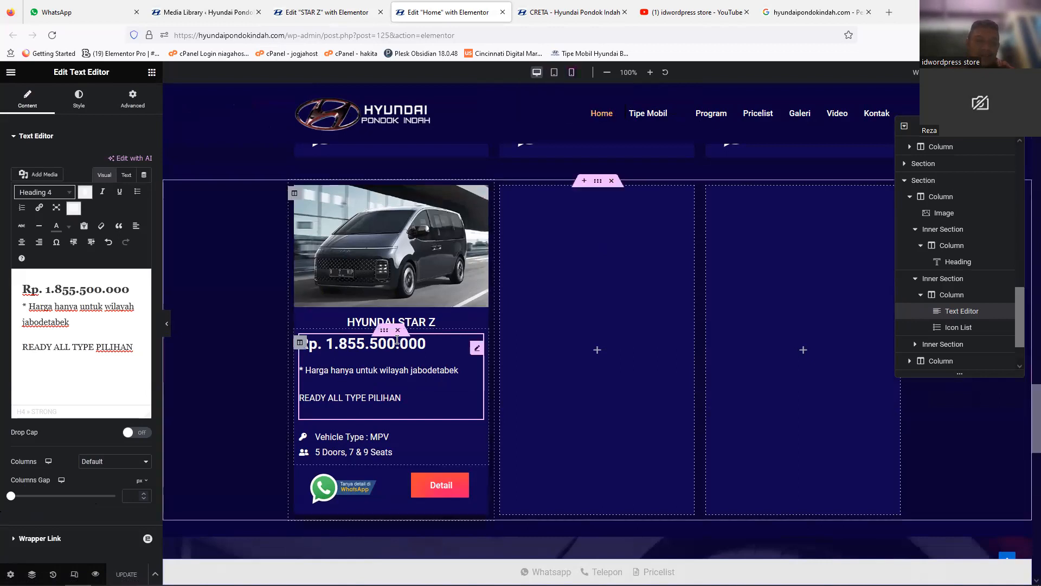
{"action": "left_click", "coordinate": [571, 73]}
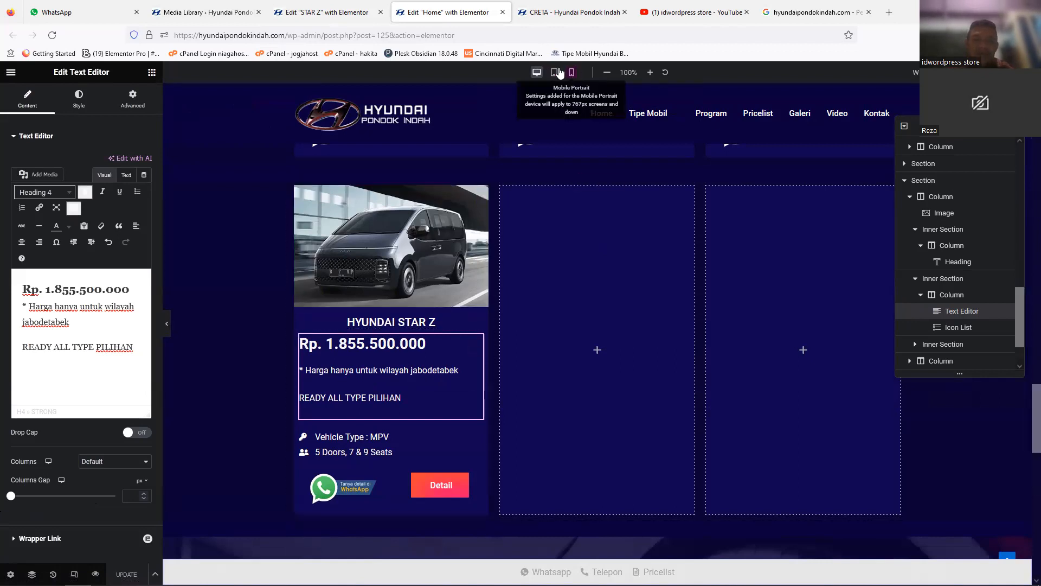
{"action": "left_click_drag", "start_coordinate": [693, 278], "coordinate": [693, 355]}
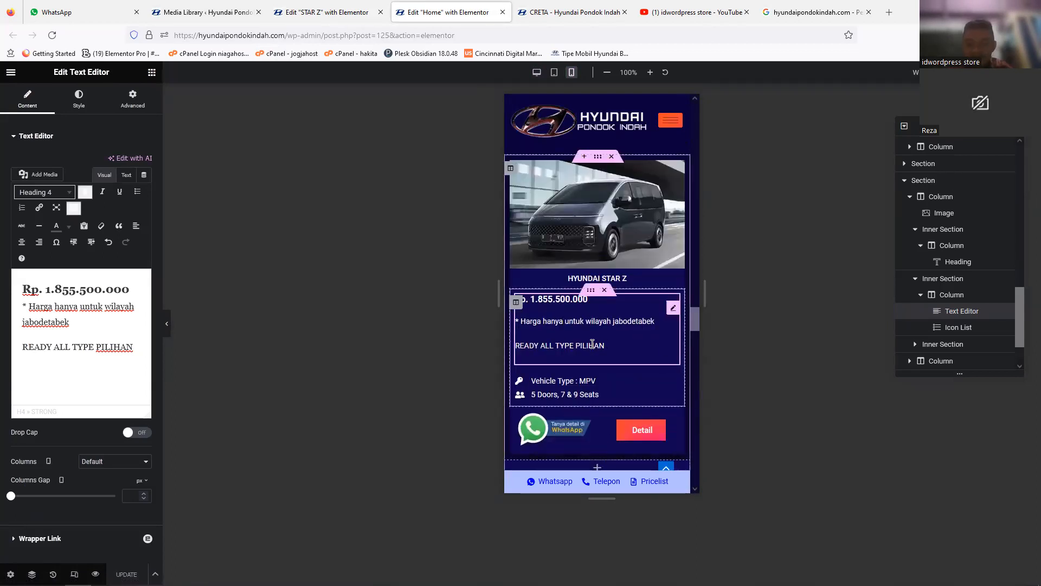
Step: Link the HYUNDAI STAR Z card's Detail button to the STAR Z page, and update the Home page
{"action": "left_click", "coordinate": [632, 436]}
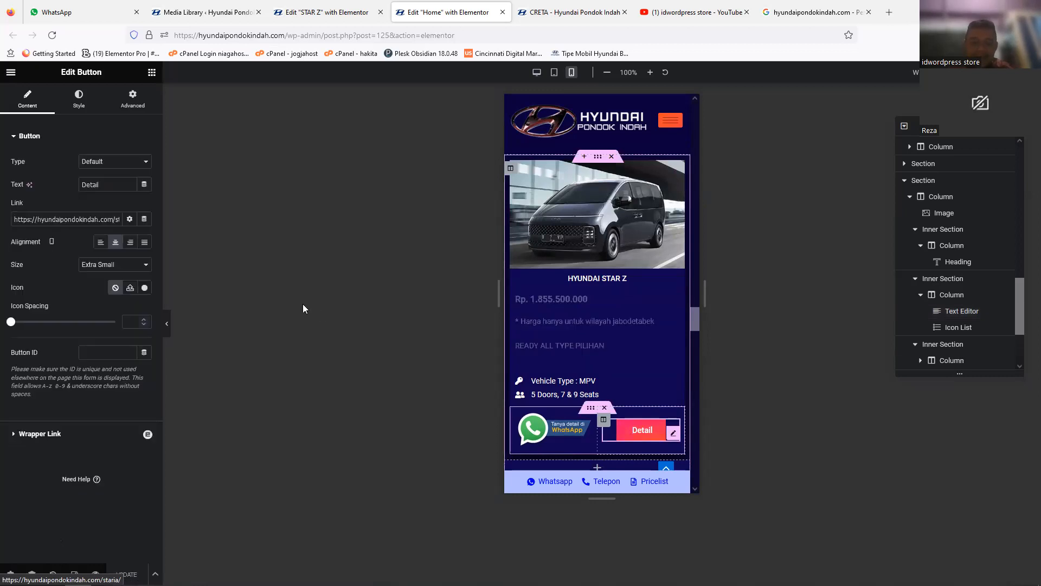
{"action": "triple_click", "coordinate": [83, 219]}
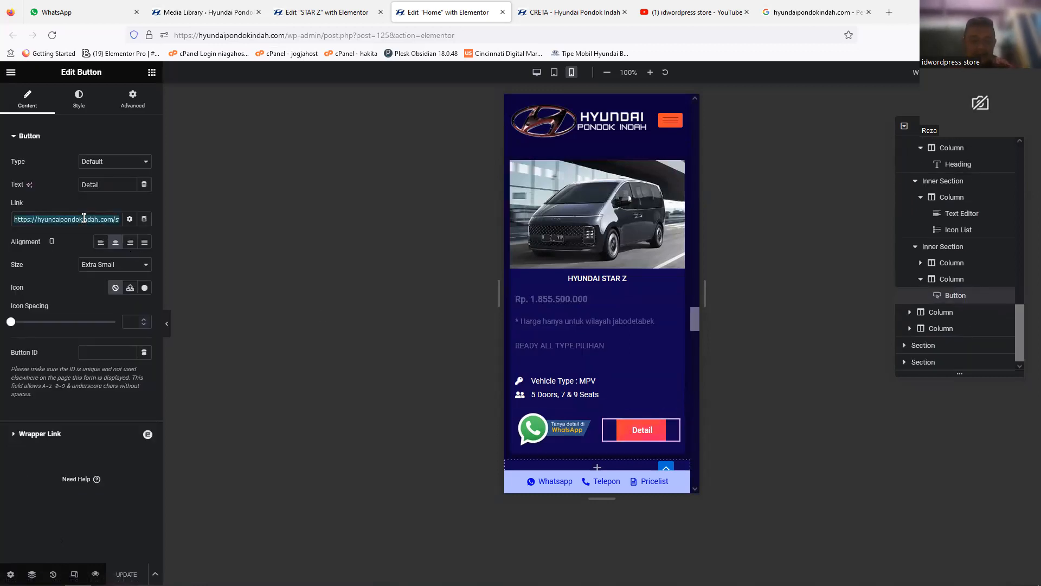
{"action": "type", "text": "star"}
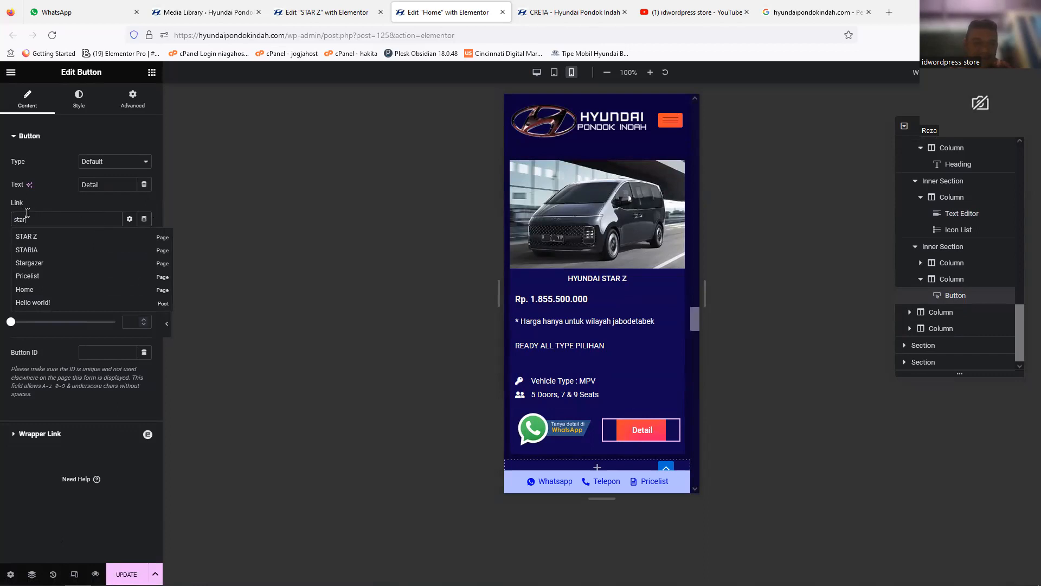
{"action": "left_click", "coordinate": [46, 237]}
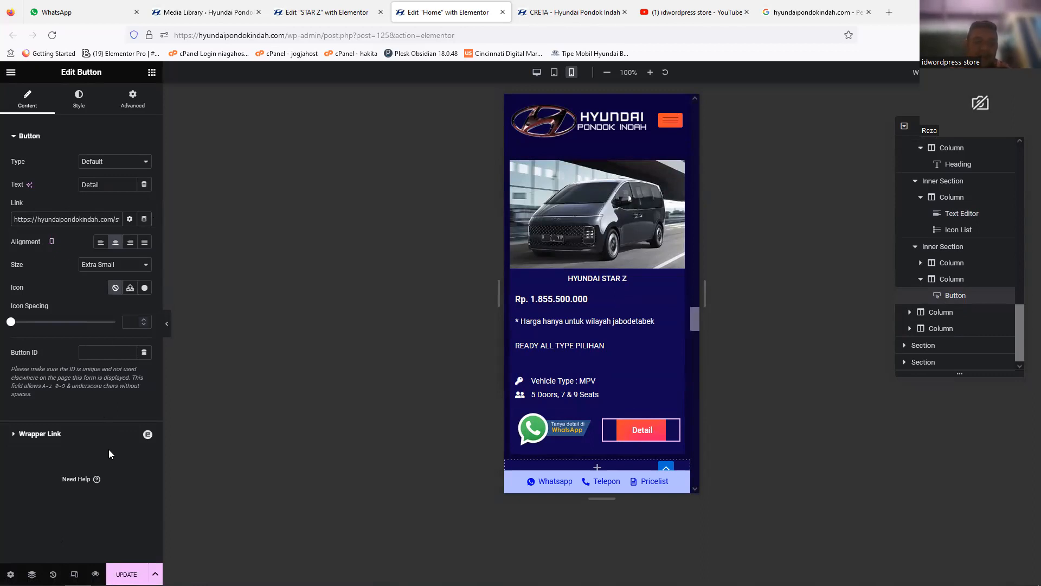
{"action": "left_click", "coordinate": [127, 574]}
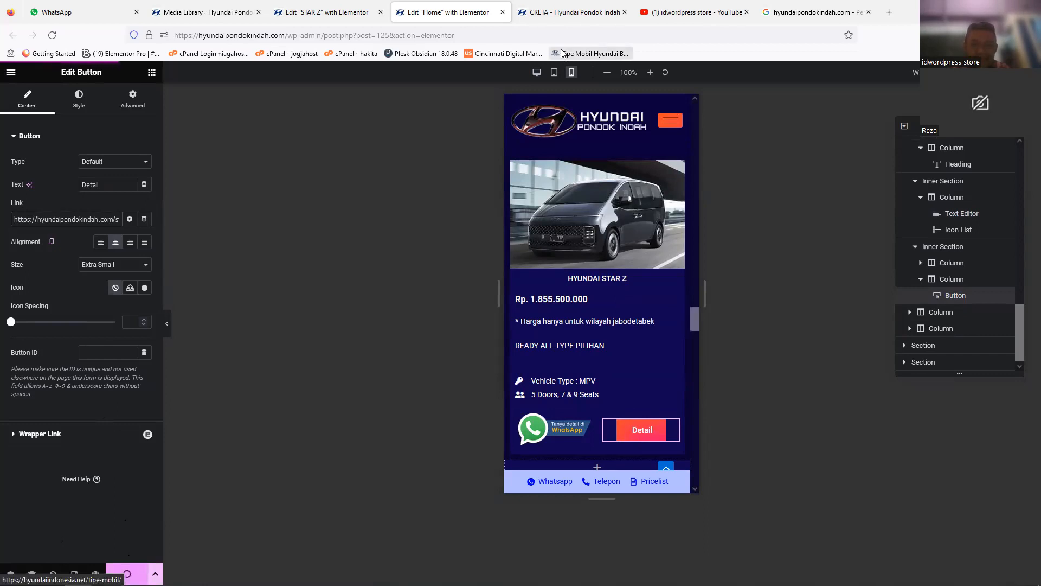
Step: Open the live home page and test the Detail button on the HYUNDAI STAR Z card
{"action": "left_click", "coordinate": [550, 16]}
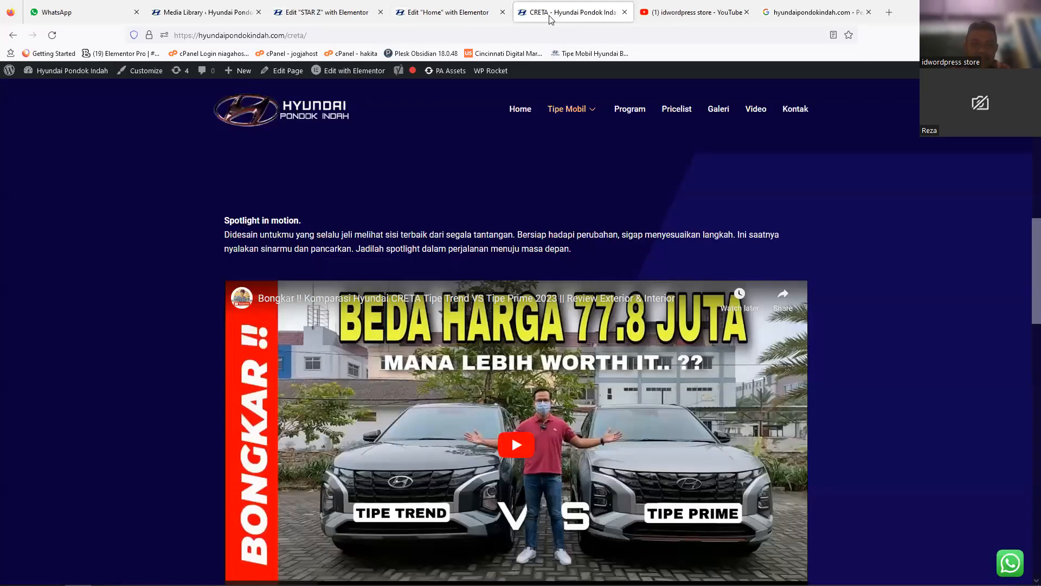
{"action": "left_click", "coordinate": [293, 114]}
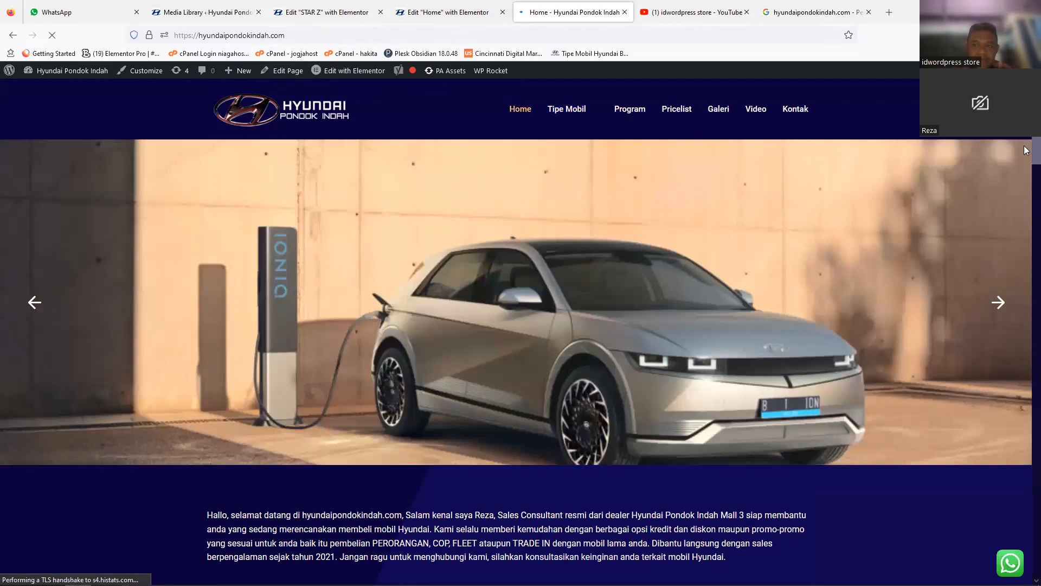
{"action": "scroll", "coordinate": [1026, 360], "scroll_direction": "down", "scroll_amount": 10}
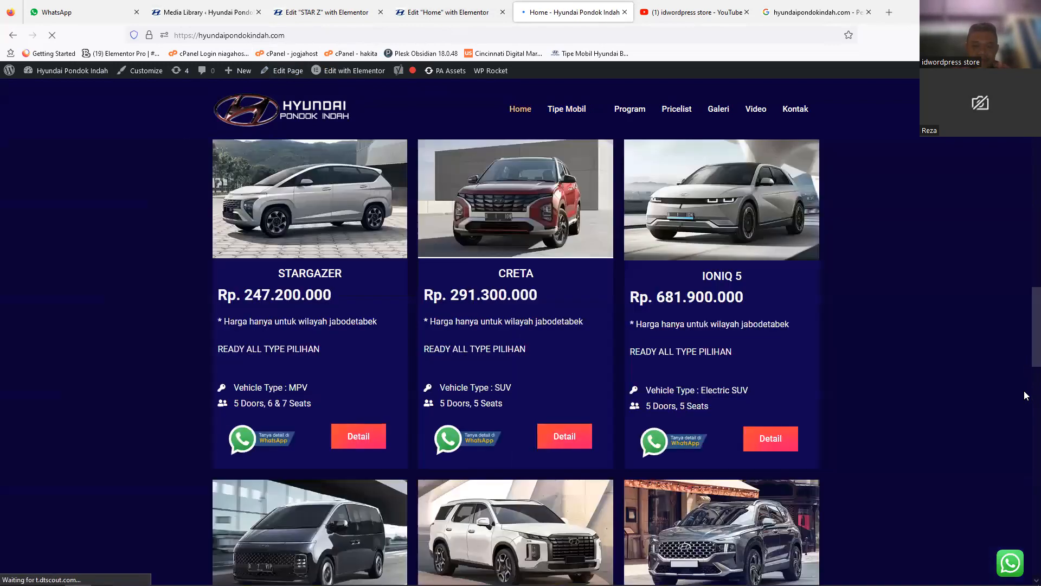
{"action": "scroll", "coordinate": [1024, 390], "scroll_direction": "down", "scroll_amount": 10}
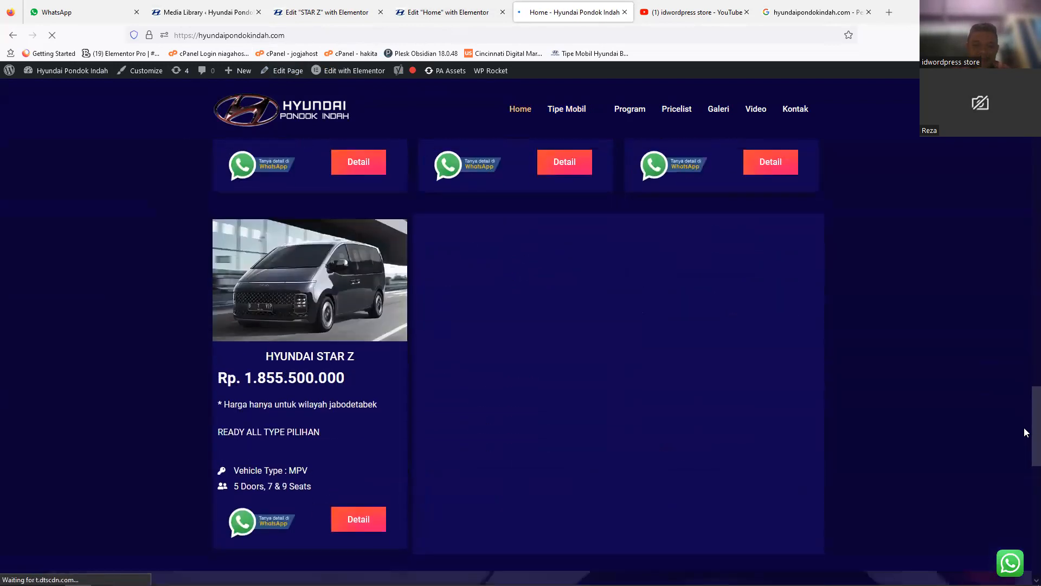
{"action": "left_click", "coordinate": [356, 523]}
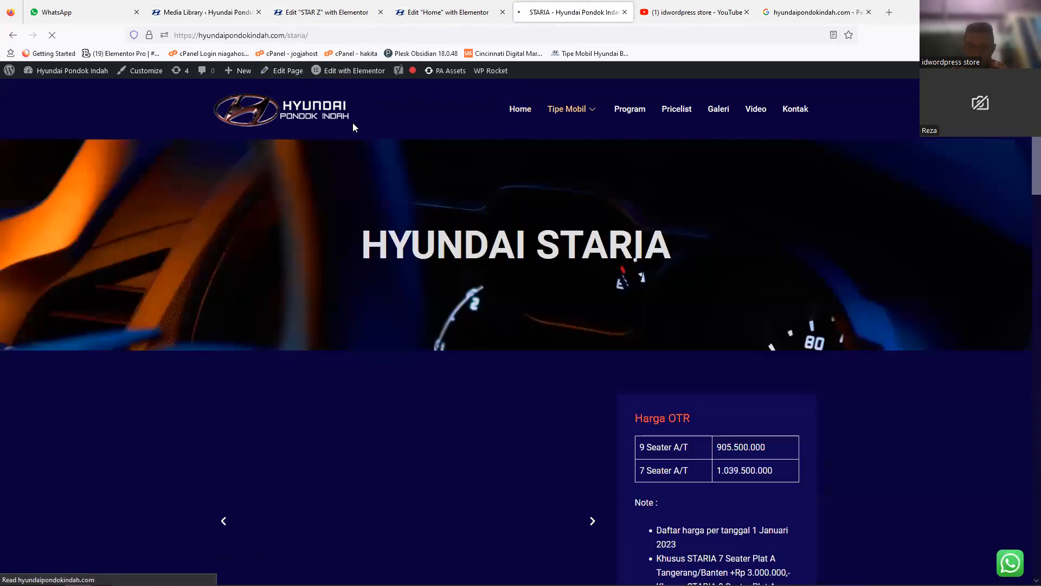
Step: Check the end of the Detail button's link address in the Home page editor
{"action": "key", "text": "ctrl+shift+Tab"}
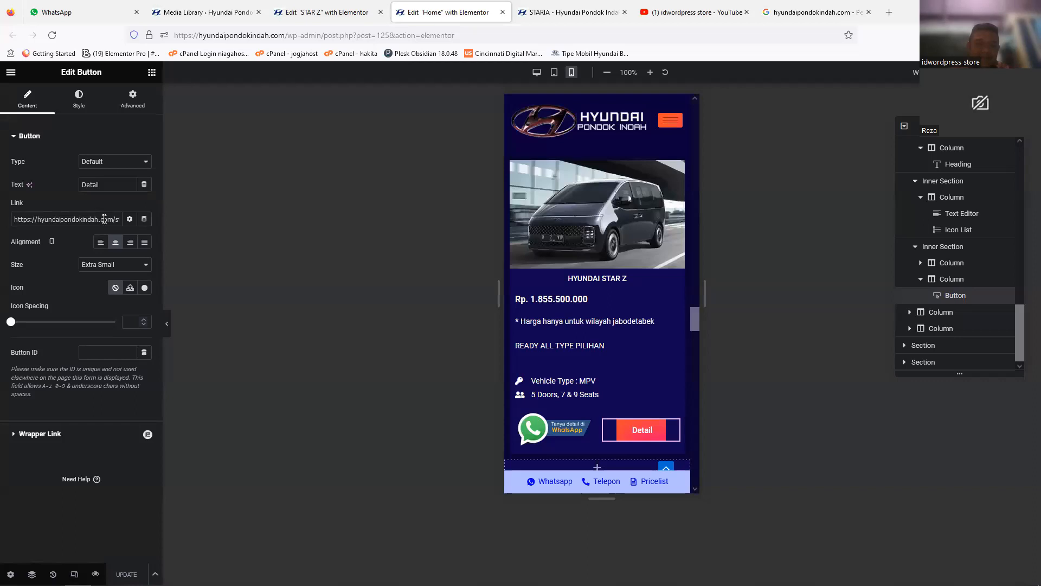
{"action": "key", "text": "Right"}
{"action": "key", "text": "Right"}
{"action": "key", "text": "Right"}
{"action": "key", "text": "Right"}
{"action": "key", "text": "Right"}
{"action": "key", "text": "Right"}
{"action": "key", "text": "Right"}
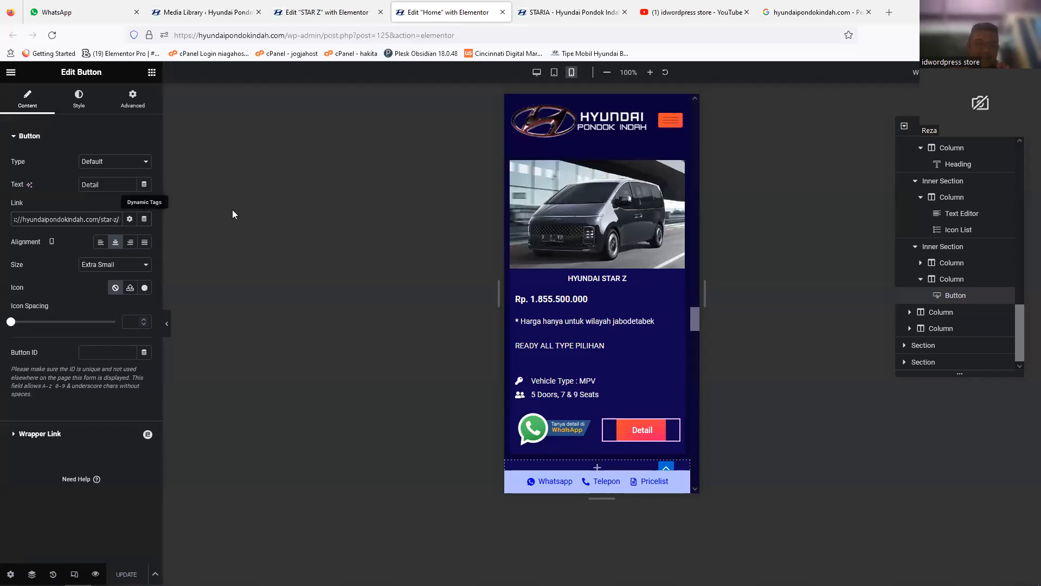
Step: Return to the STAR Z page editor and open a preview of the page in a new tab
{"action": "left_click", "coordinate": [315, 20]}
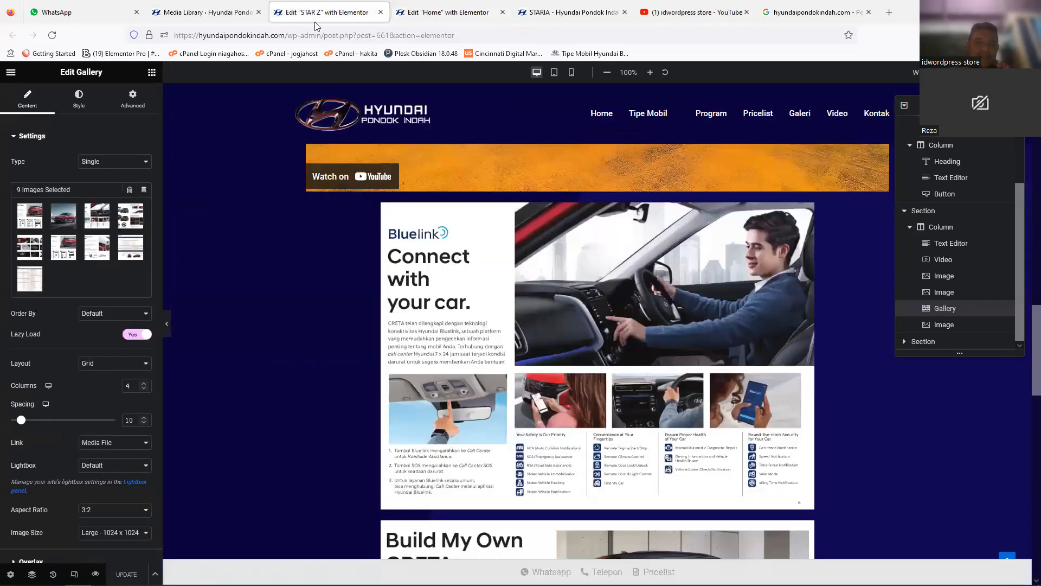
{"action": "left_click_drag", "start_coordinate": [1035, 345], "coordinate": [1035, 120]}
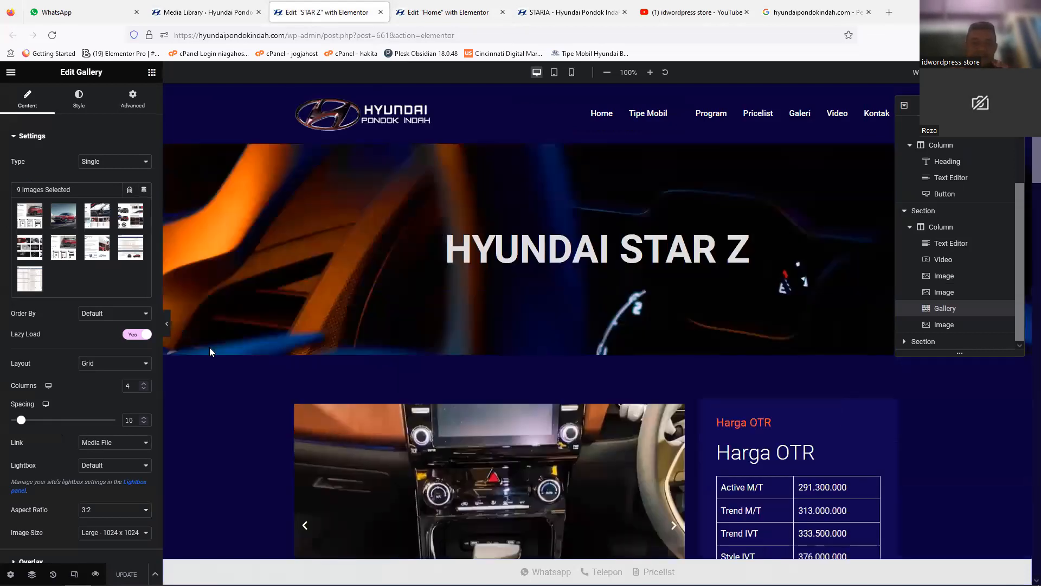
{"action": "left_click", "coordinate": [596, 249]}
{"action": "left_click", "coordinate": [74, 574]}
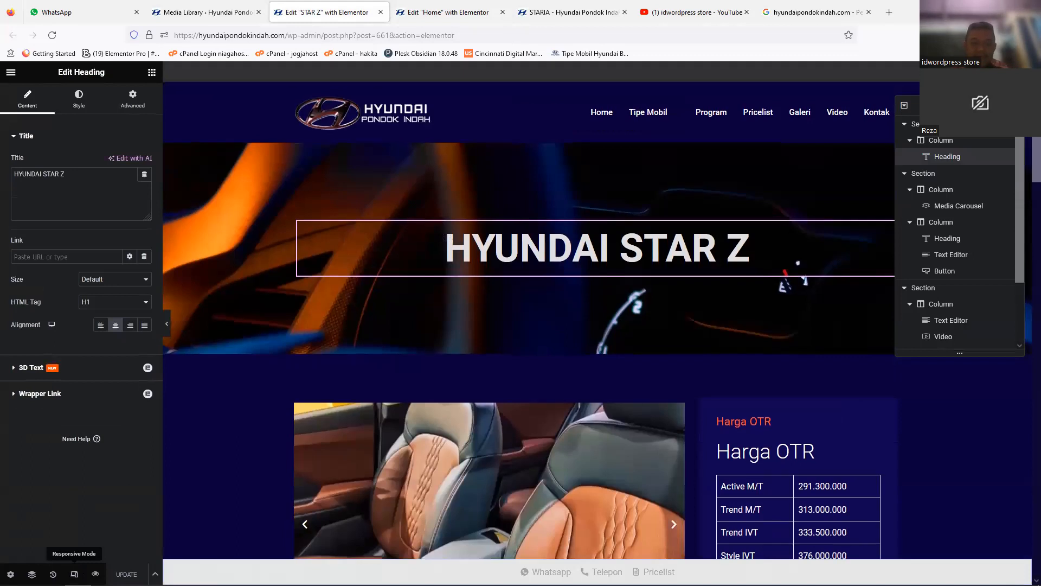
{"action": "left_click", "coordinate": [95, 574]}
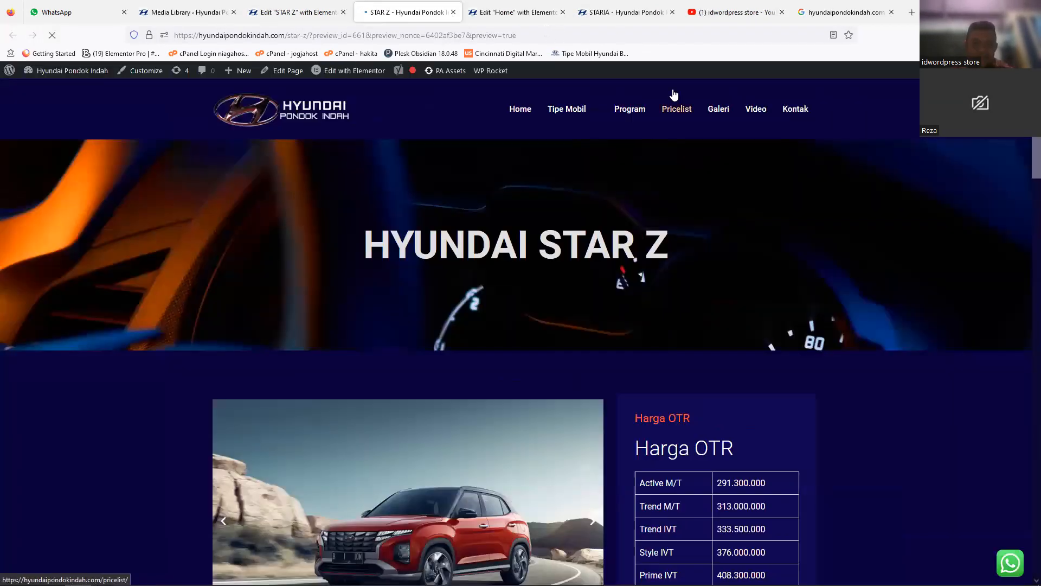
Step: Set the Home page editor back to the desktop view, and return to the STAR Z card on the live home page
{"action": "left_click", "coordinate": [543, 18]}
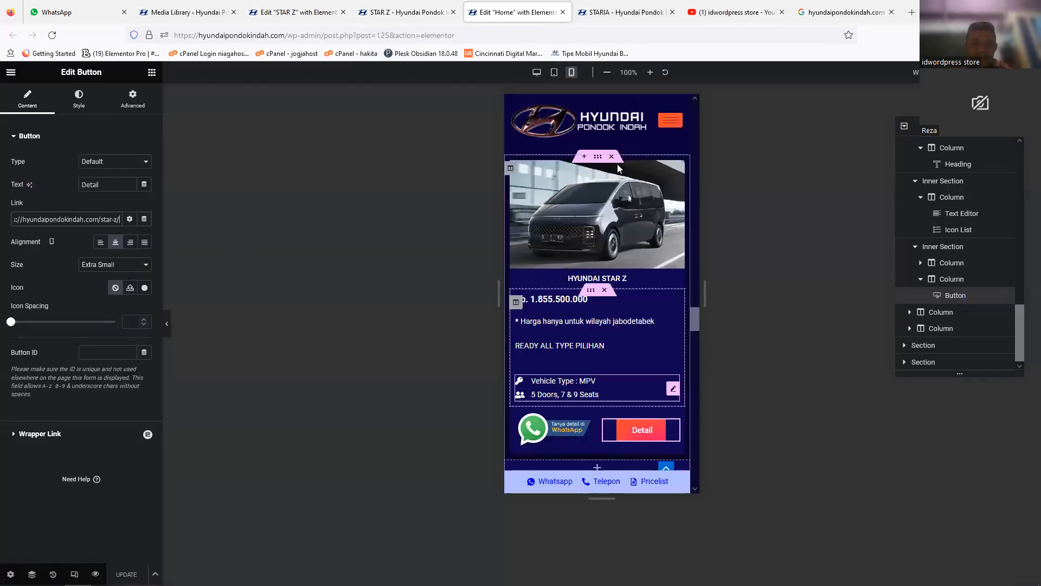
{"action": "left_click", "coordinate": [536, 72]}
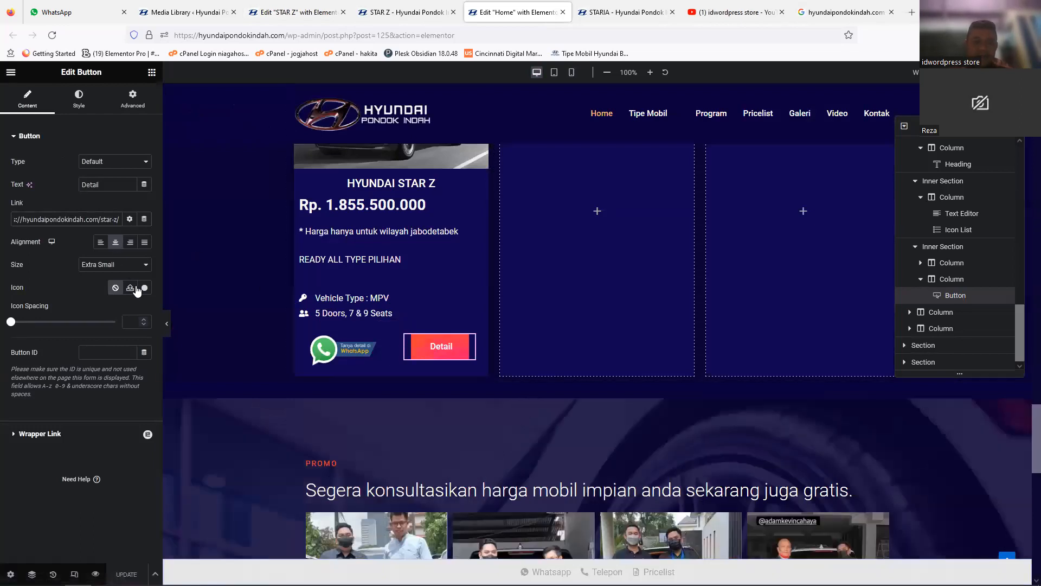
{"action": "left_click", "coordinate": [636, 19]}
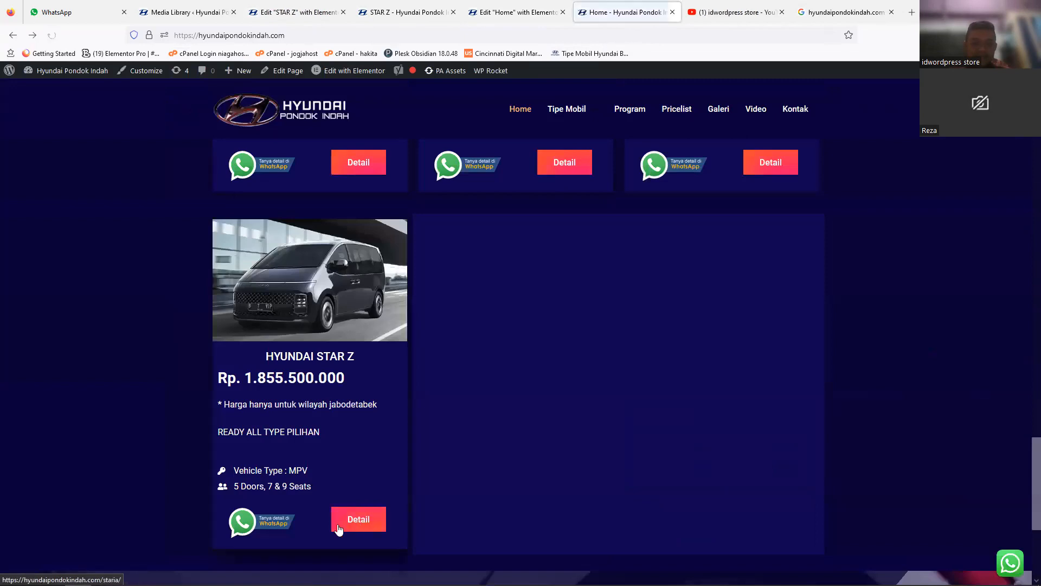
Step: Reload the live home page and follow the Detail link on the HYUNDAI STAR Z card
{"action": "left_click", "coordinate": [53, 35]}
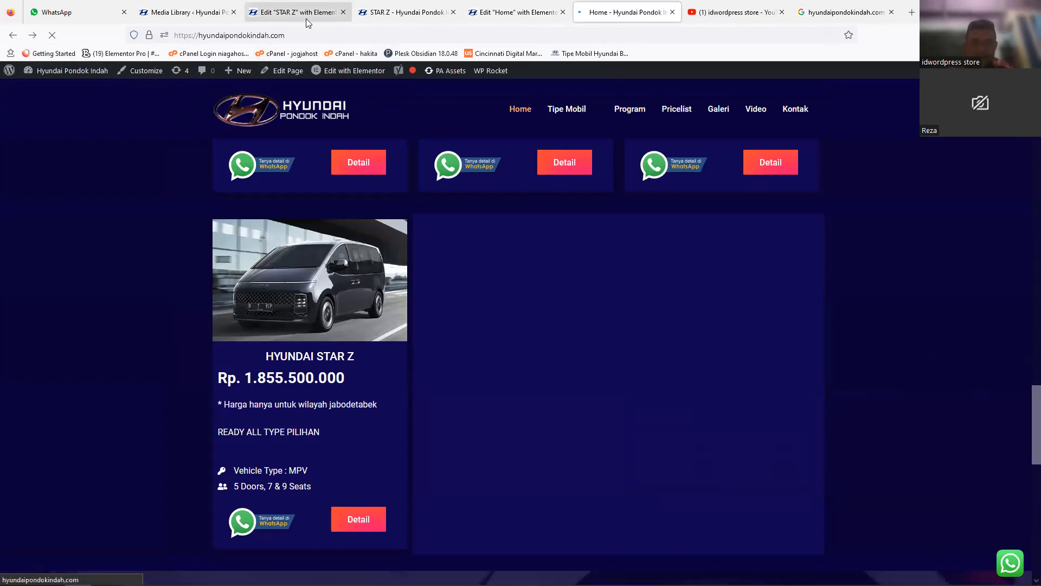
{"action": "left_click", "coordinate": [300, 35]}
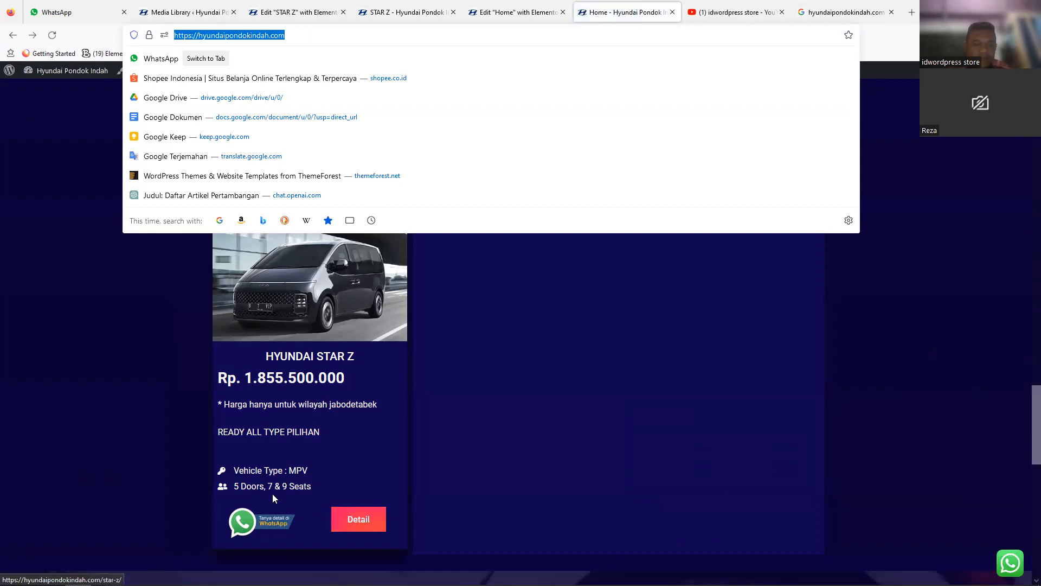
{"action": "left_click", "coordinate": [304, 411]}
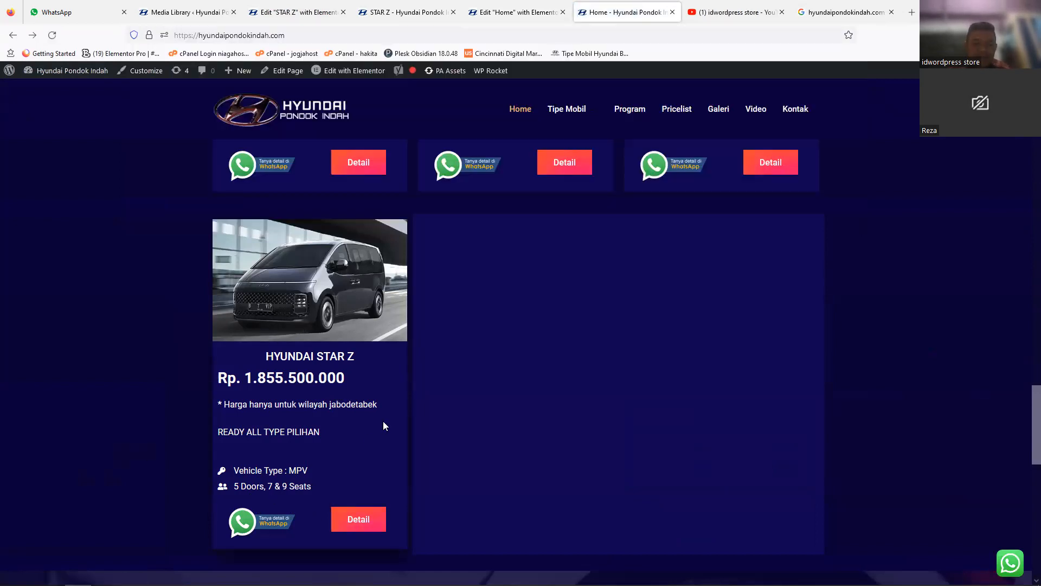
{"action": "left_click", "coordinate": [357, 520]}
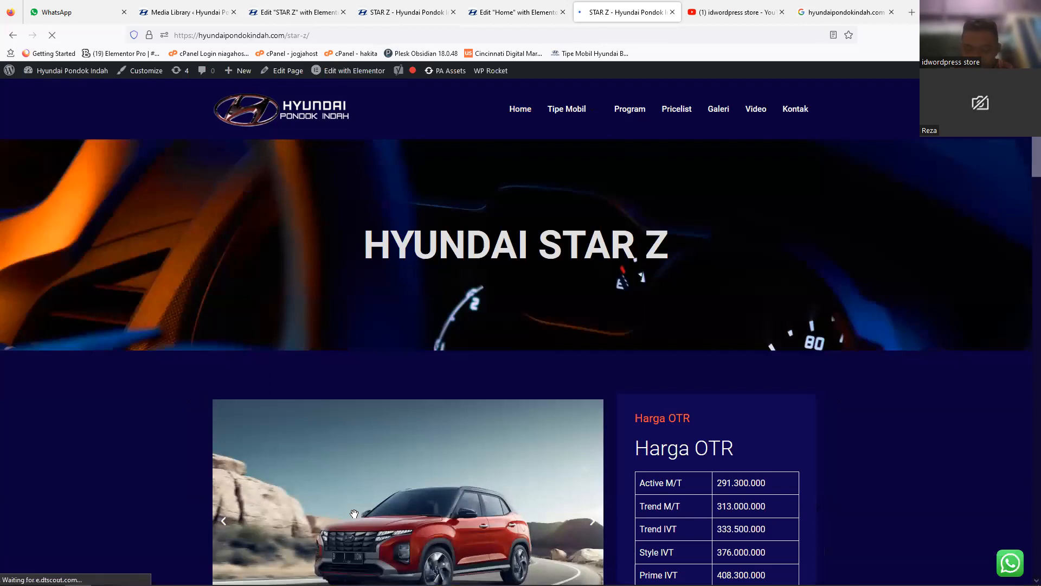
Step: Review the live STAR Z page down to the footer and back up to the header, including the photo gallery, price table and video
{"action": "scroll", "coordinate": [354, 514], "scroll_direction": "down", "scroll_amount": 10}
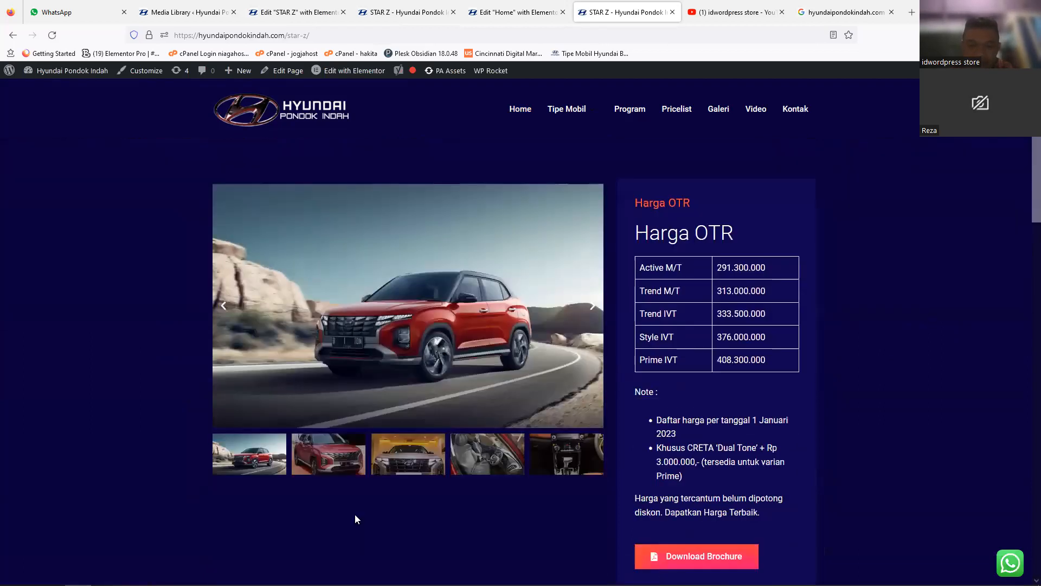
{"action": "scroll", "coordinate": [356, 514], "scroll_direction": "down", "scroll_amount": 9}
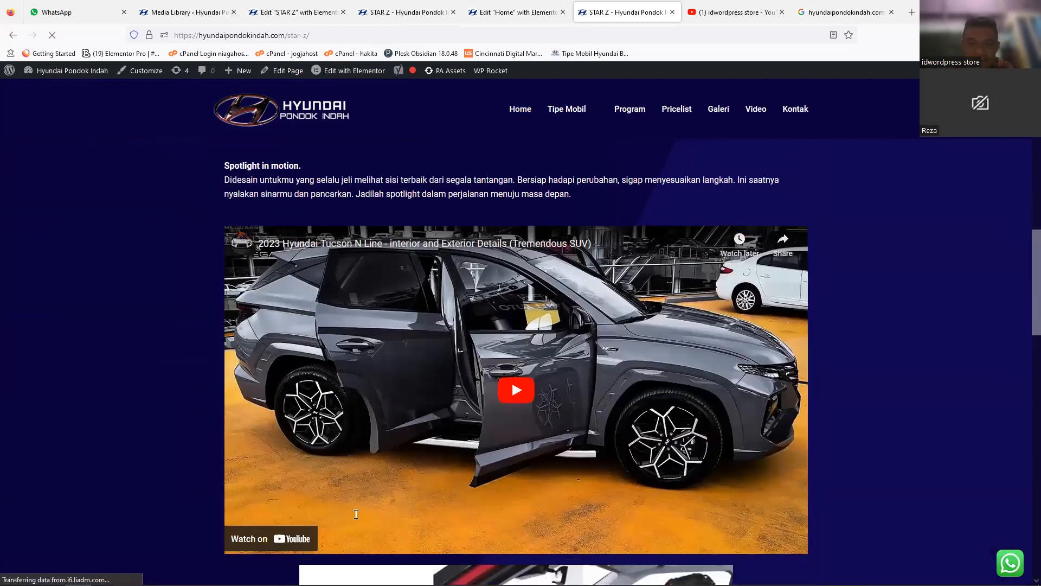
{"action": "scroll", "coordinate": [356, 515], "scroll_direction": "down", "scroll_amount": 8}
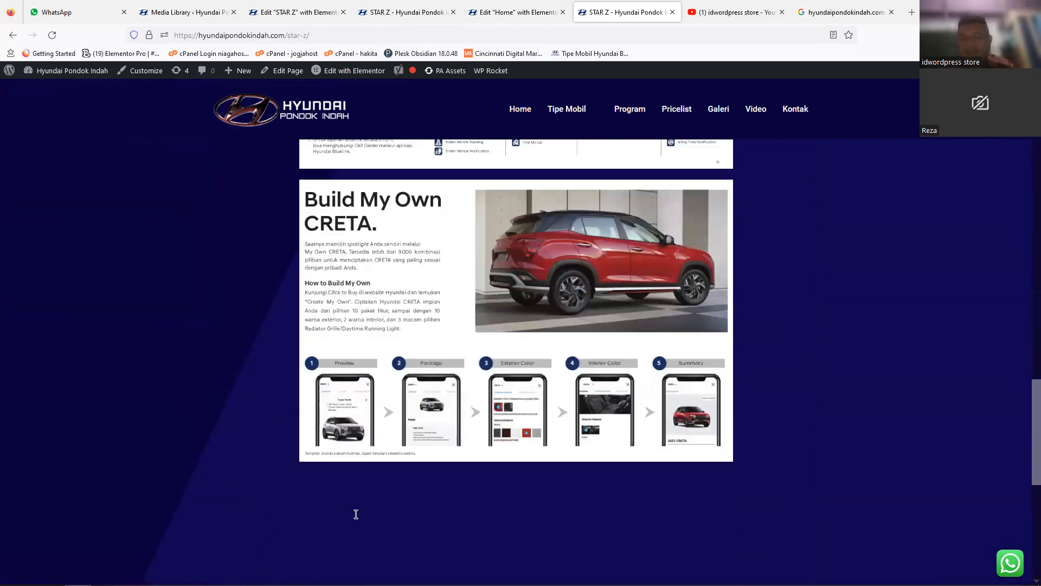
{"action": "scroll", "coordinate": [356, 514], "scroll_direction": "down", "scroll_amount": 4}
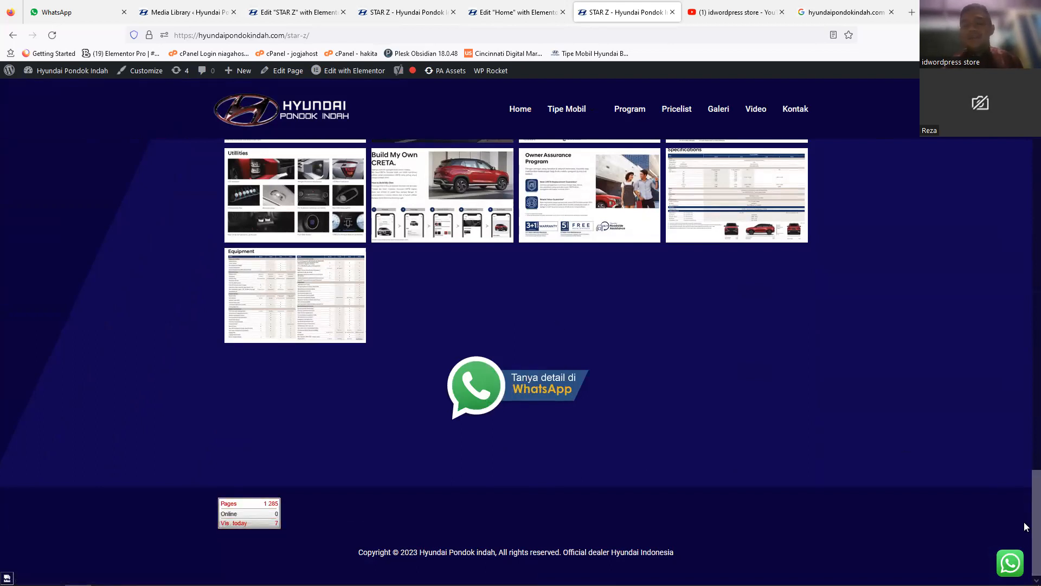
{"action": "scroll", "coordinate": [1024, 520], "scroll_direction": "up", "scroll_amount": 5}
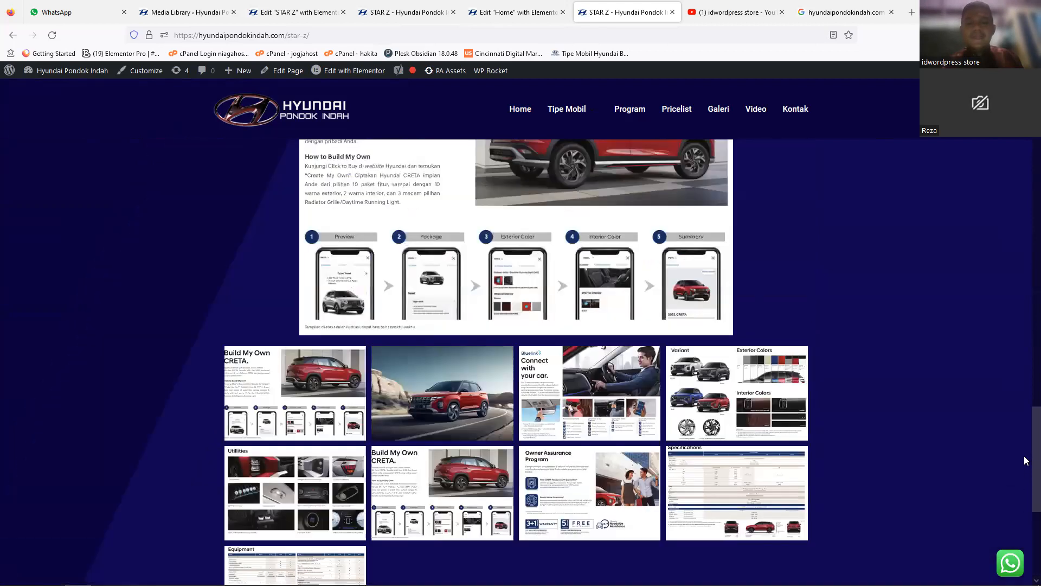
{"action": "scroll", "coordinate": [1024, 456], "scroll_direction": "up", "scroll_amount": 2}
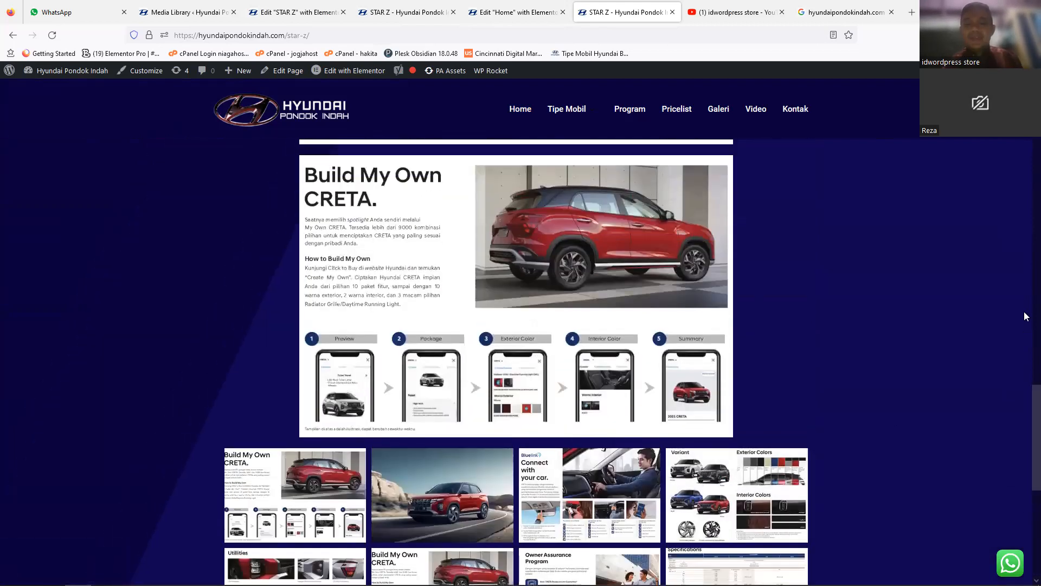
{"action": "scroll", "coordinate": [1024, 316], "scroll_direction": "up", "scroll_amount": 15}
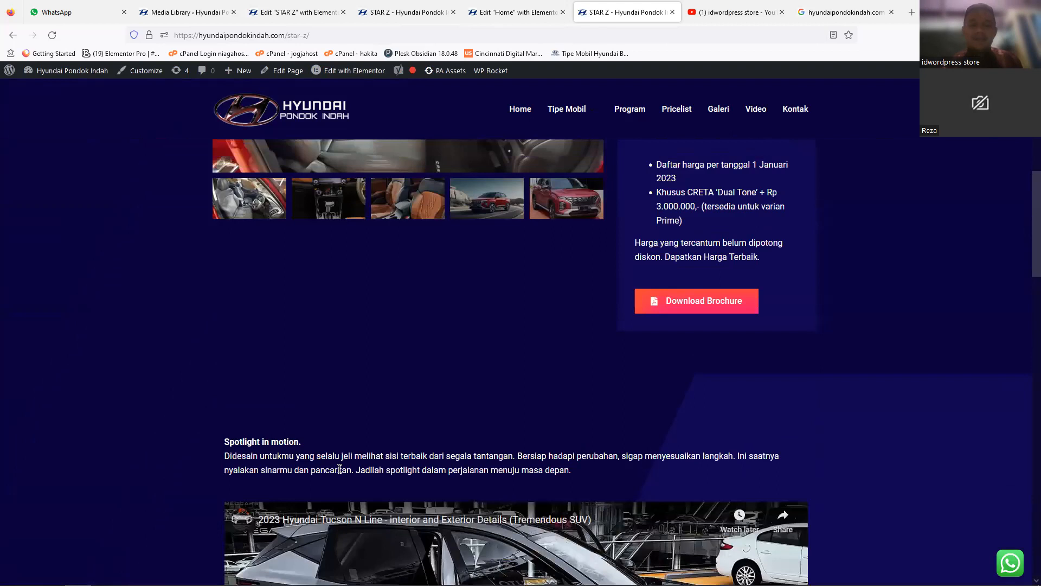
{"action": "scroll", "coordinate": [1025, 304], "scroll_direction": "up", "scroll_amount": 5}
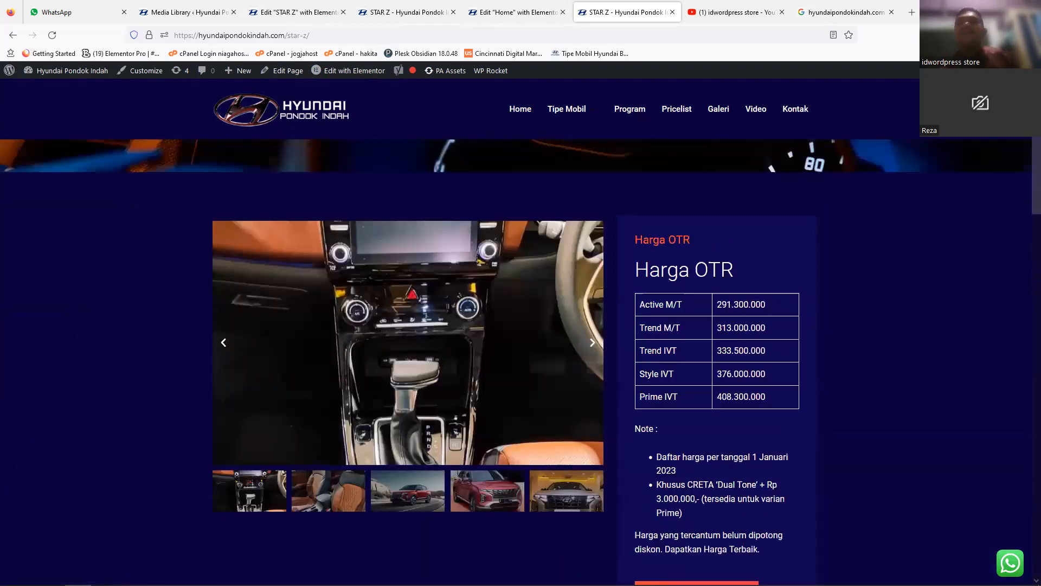
{"action": "scroll", "coordinate": [681, 388], "scroll_direction": "up", "scroll_amount": 3}
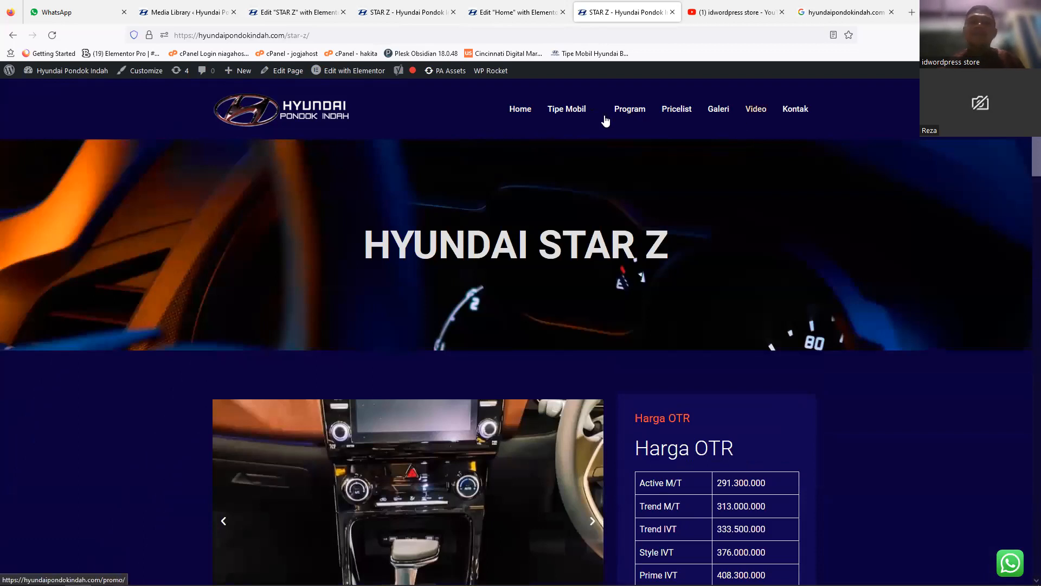
{"action": "mouse_move", "coordinate": [586, 117]}
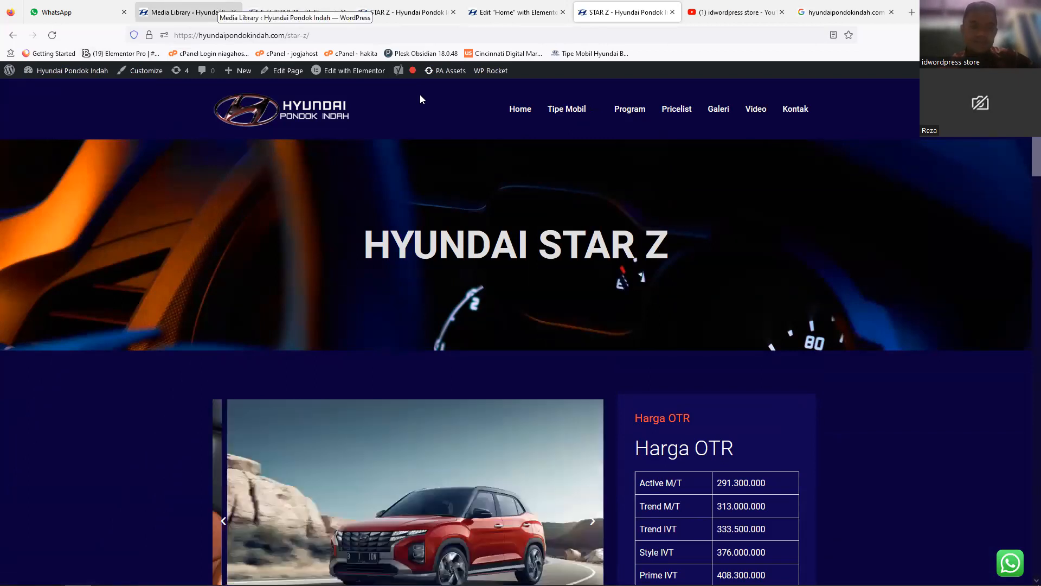
Step: Return to the live home page, look over its upper sections and show the car models listed under Tipe Mobil
{"action": "left_click", "coordinate": [283, 98]}
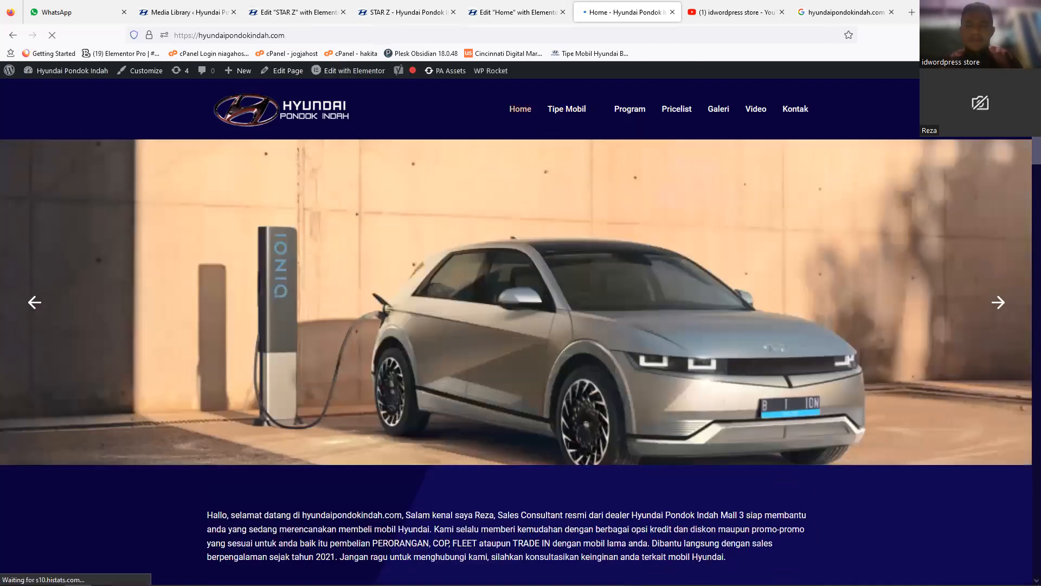
{"action": "scroll", "coordinate": [1026, 155], "scroll_direction": "down", "scroll_amount": 4}
{"action": "scroll", "coordinate": [1025, 177], "scroll_direction": "down", "scroll_amount": 7}
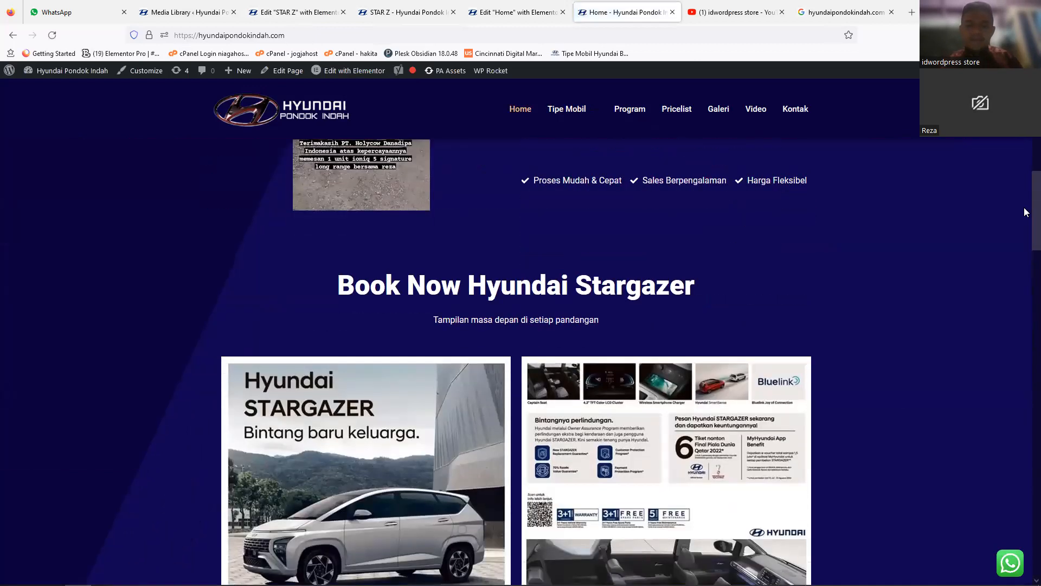
{"action": "scroll", "coordinate": [1025, 195], "scroll_direction": "up", "scroll_amount": 8}
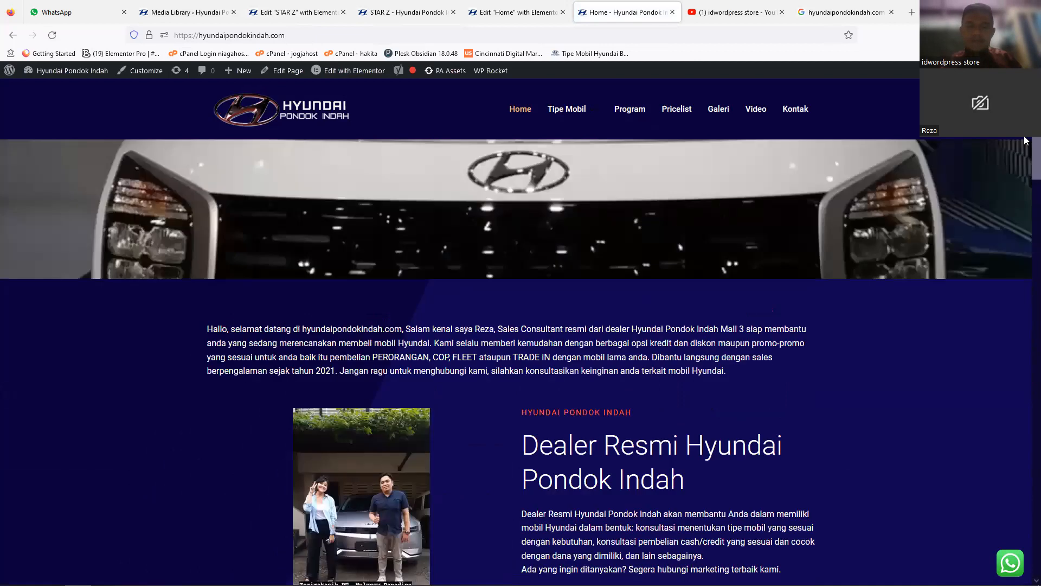
{"action": "mouse_move", "coordinate": [561, 125]}
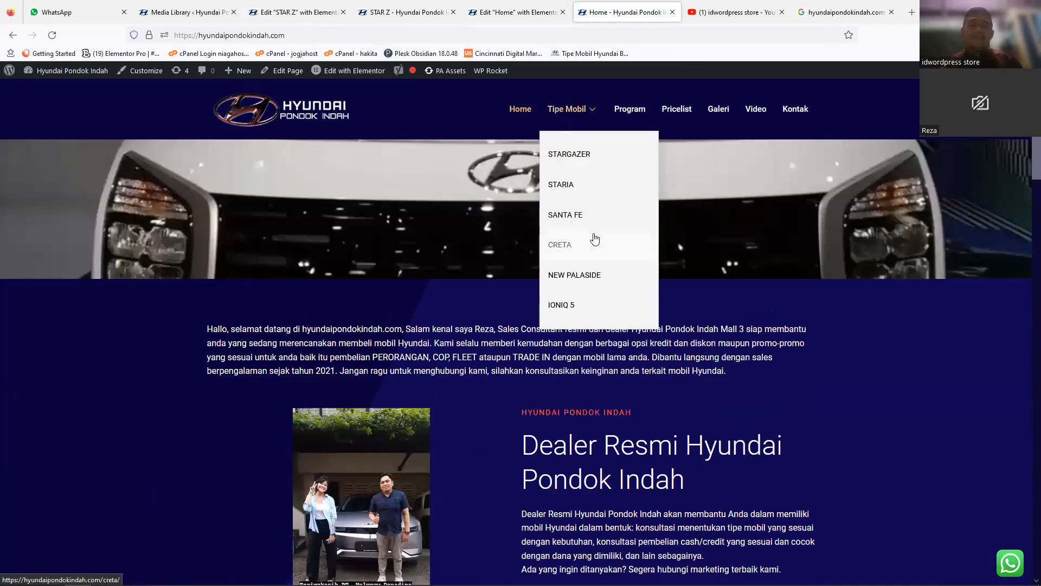
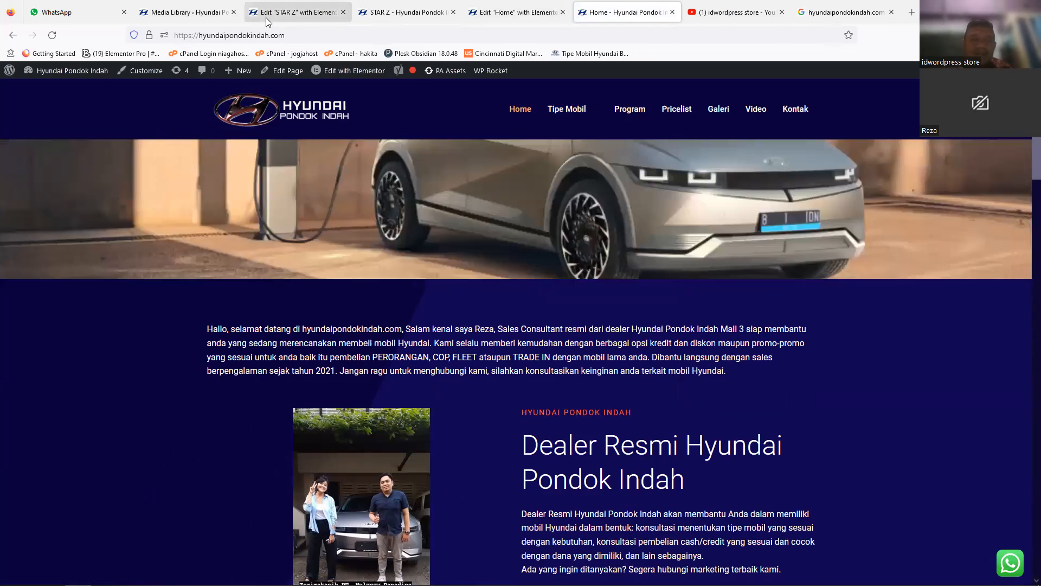
Step: Switch to the STAR Z page editor and open the site header for editing
{"action": "left_click", "coordinate": [265, 18]}
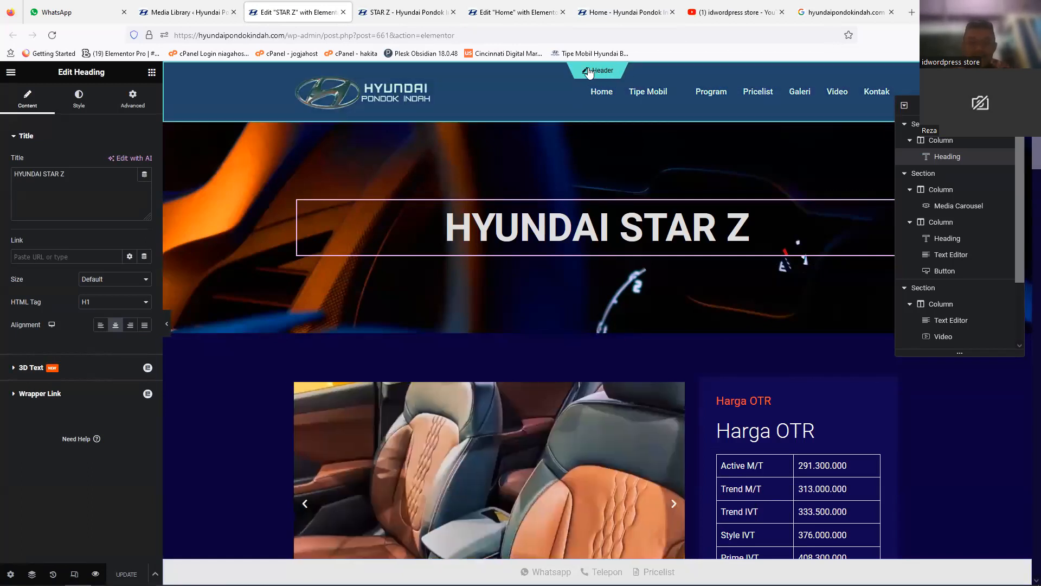
{"action": "left_click", "coordinate": [589, 72]}
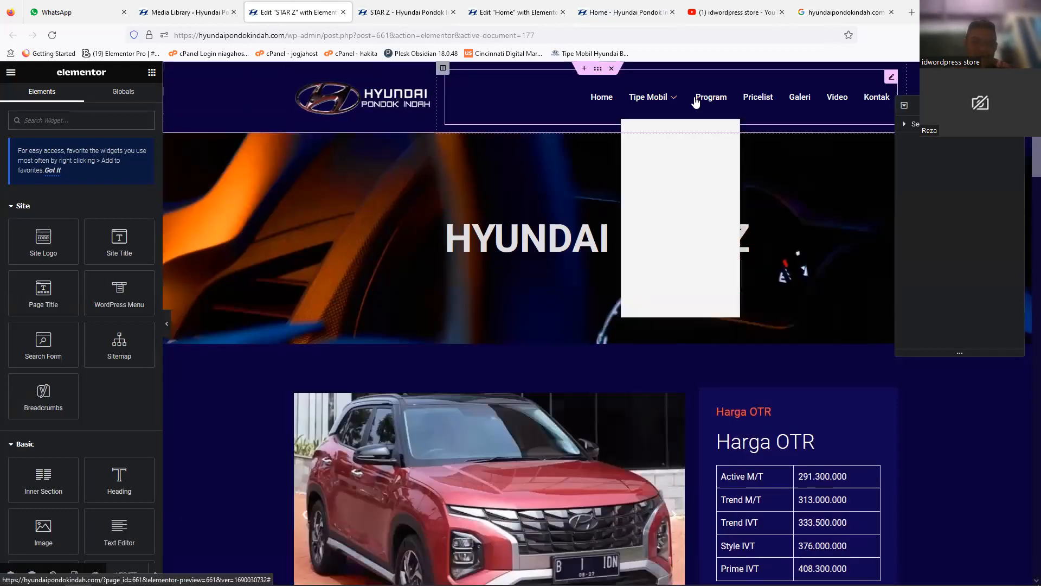
{"action": "scroll", "coordinate": [638, 350], "scroll_direction": "down", "scroll_amount": 10}
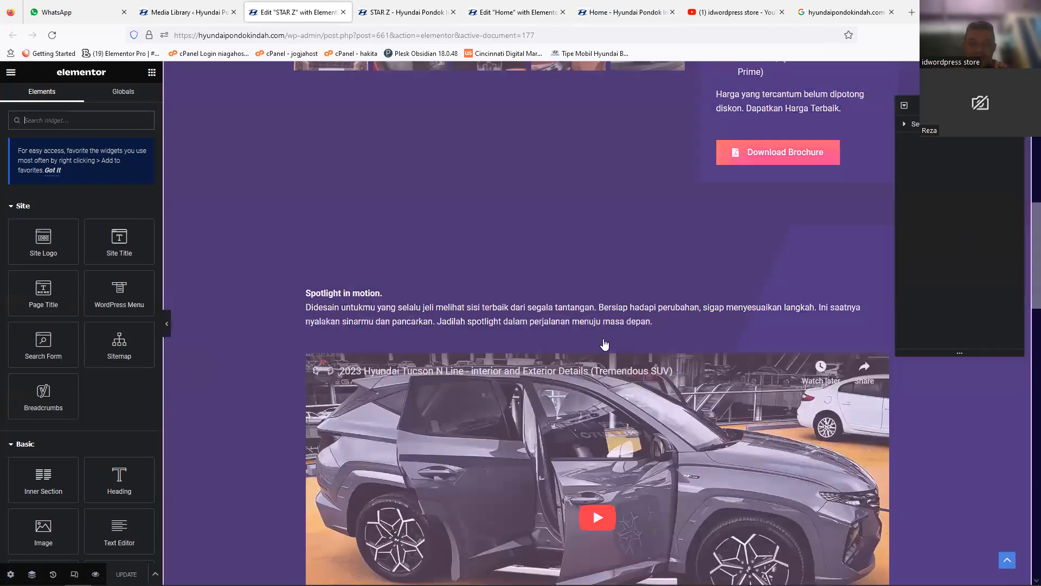
{"action": "left_click_drag", "start_coordinate": [1034, 266], "coordinate": [1024, 128]}
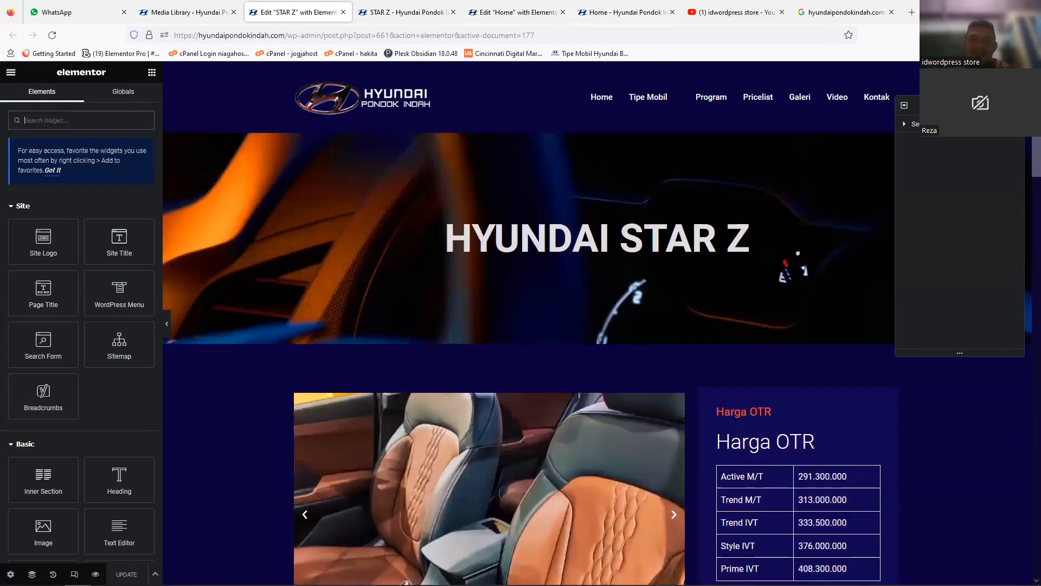
{"action": "left_click_drag", "start_coordinate": [1037, 125], "coordinate": [1037, 125]}
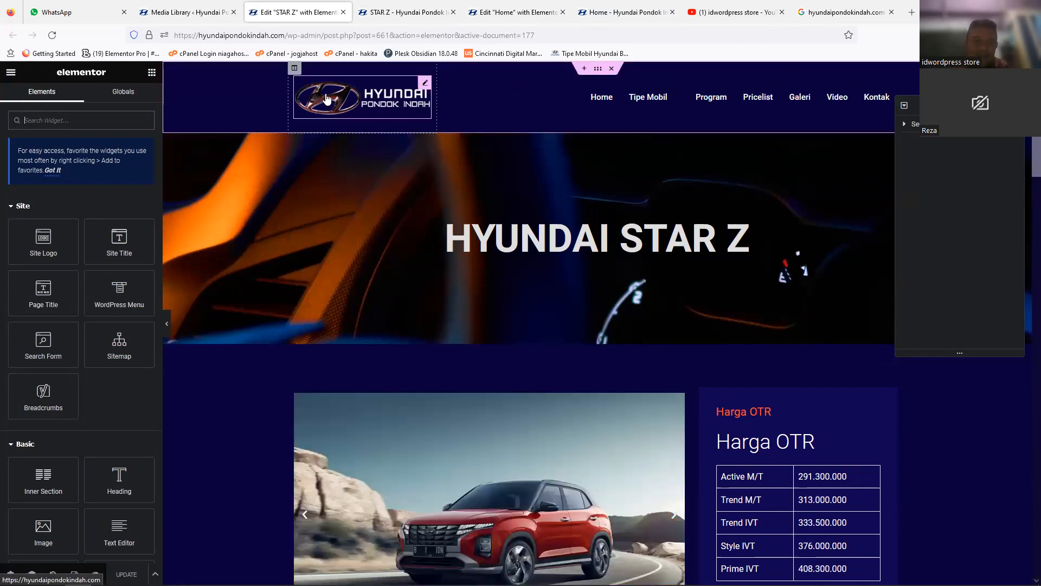
Step: Select the header's logo image and navigation menu widget, and check which menu the widget uses and its Tipe Mobil entries
{"action": "left_click", "coordinate": [309, 96]}
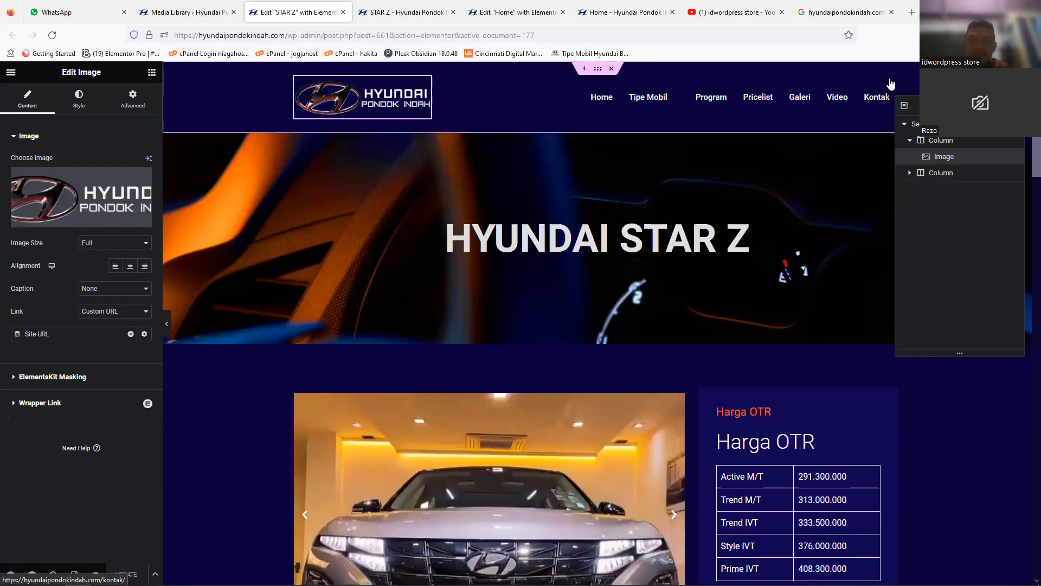
{"action": "left_click", "coordinate": [892, 76]}
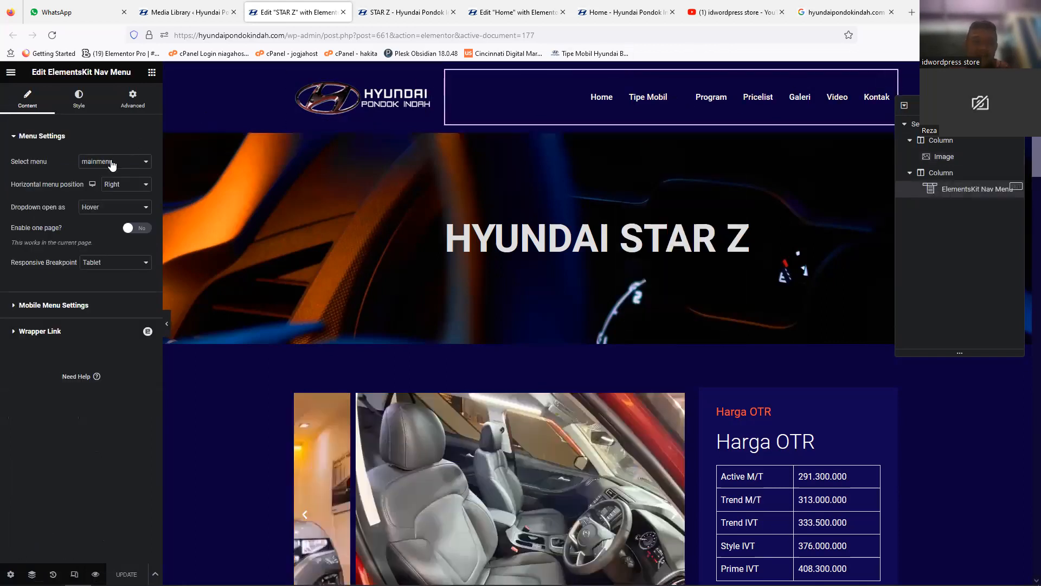
{"action": "left_click", "coordinate": [113, 161]}
{"action": "mouse_move", "coordinate": [665, 100]}
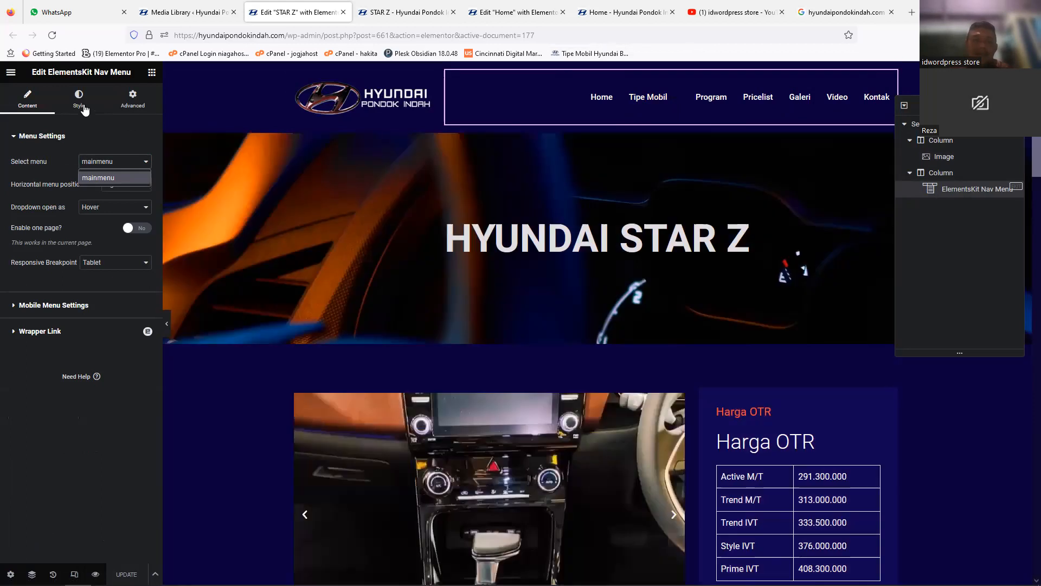
Step: Look over the navigation menu's style settings and the car models in the header's Tipe Mobil submenu
{"action": "left_click", "coordinate": [81, 106]}
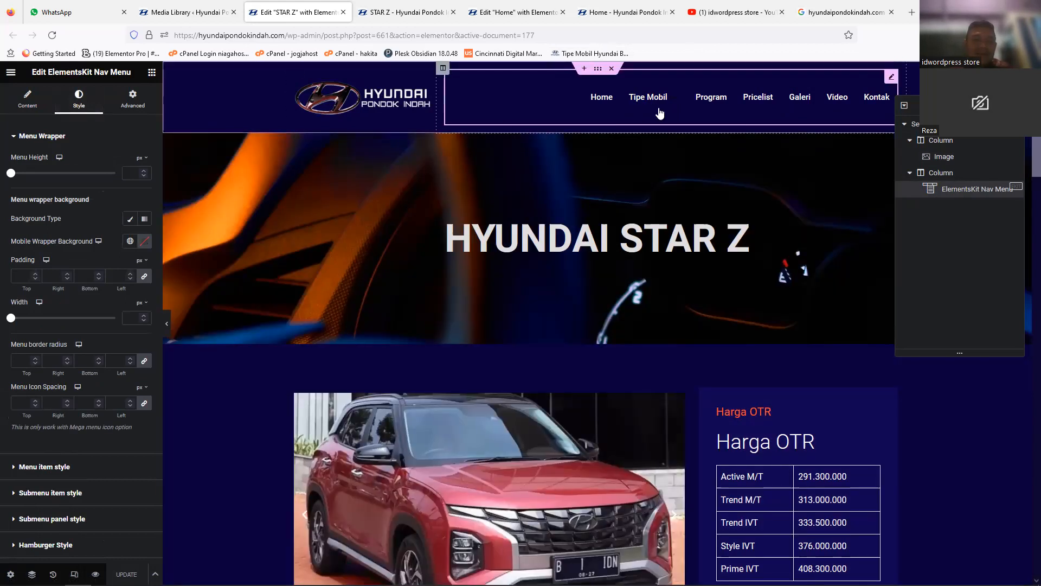
{"action": "mouse_move", "coordinate": [618, 119]}
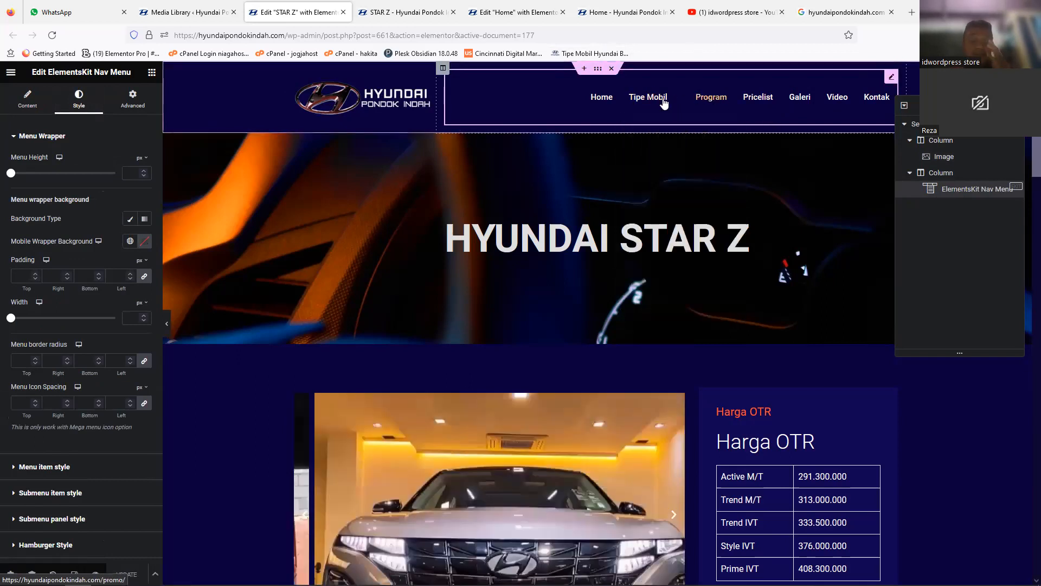
{"action": "mouse_move", "coordinate": [642, 103]}
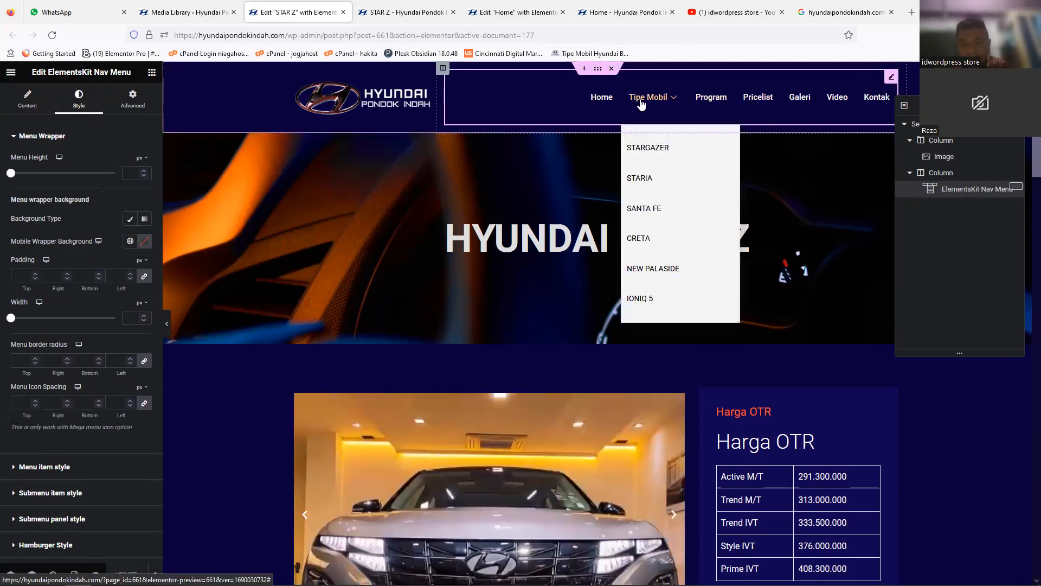
{"action": "left_click", "coordinate": [651, 210]}
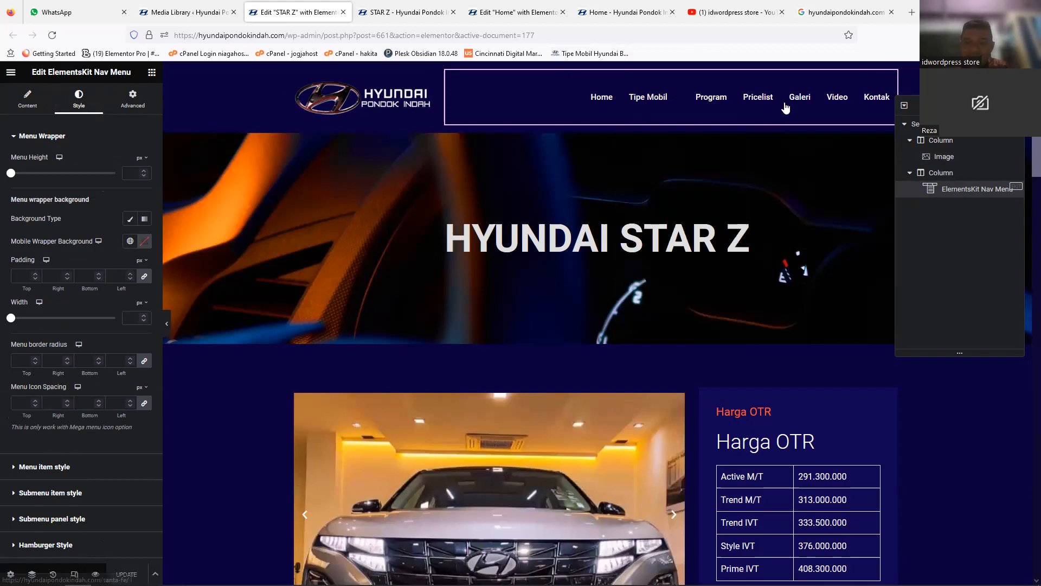
Step: Close the STARIA brochure's attachment details in the media library and open the WordPress Menus page
{"action": "left_click", "coordinate": [172, 12]}
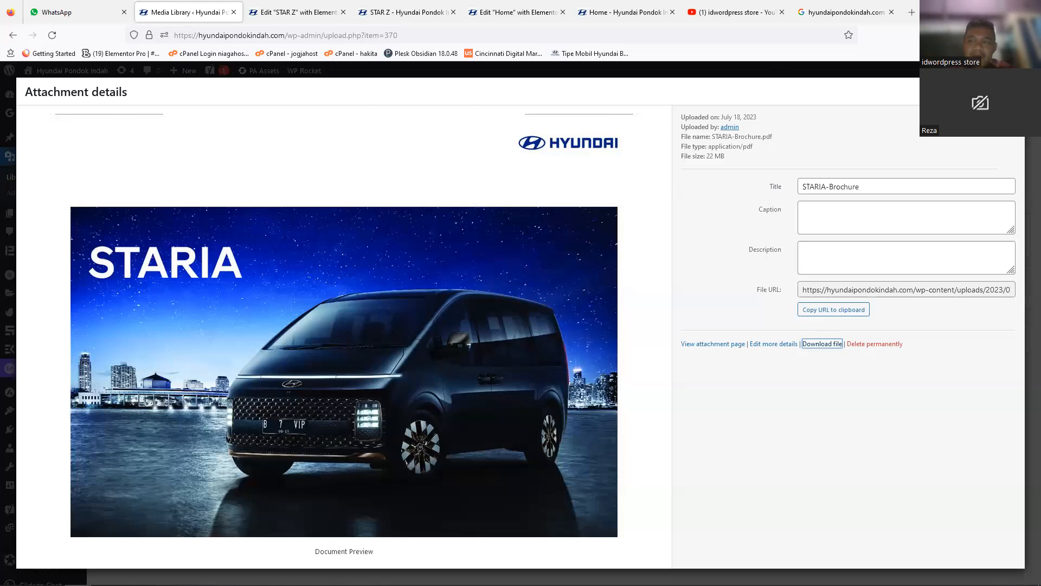
{"action": "key", "text": "Escape"}
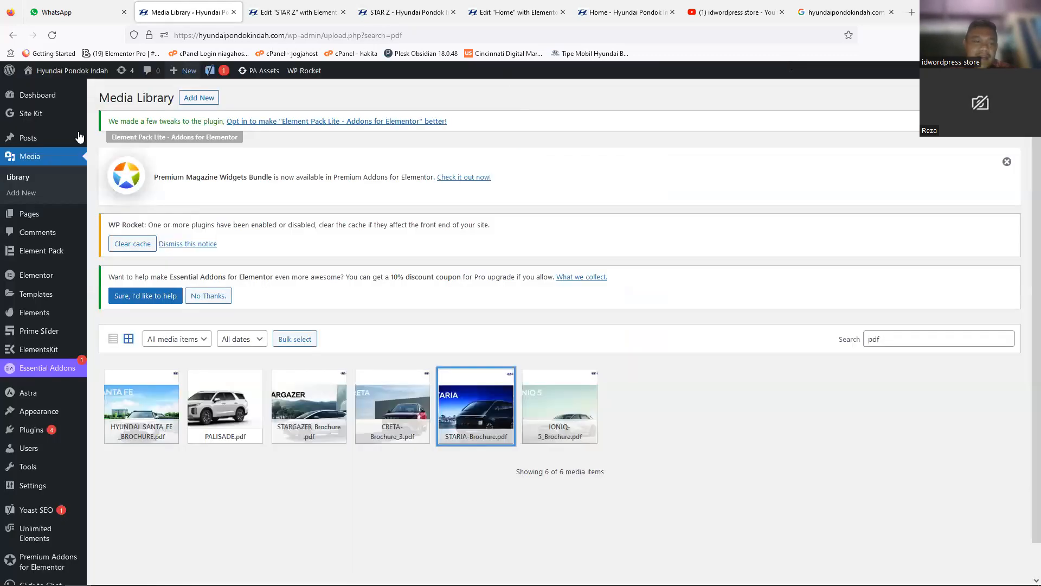
{"action": "mouse_move", "coordinate": [57, 419]}
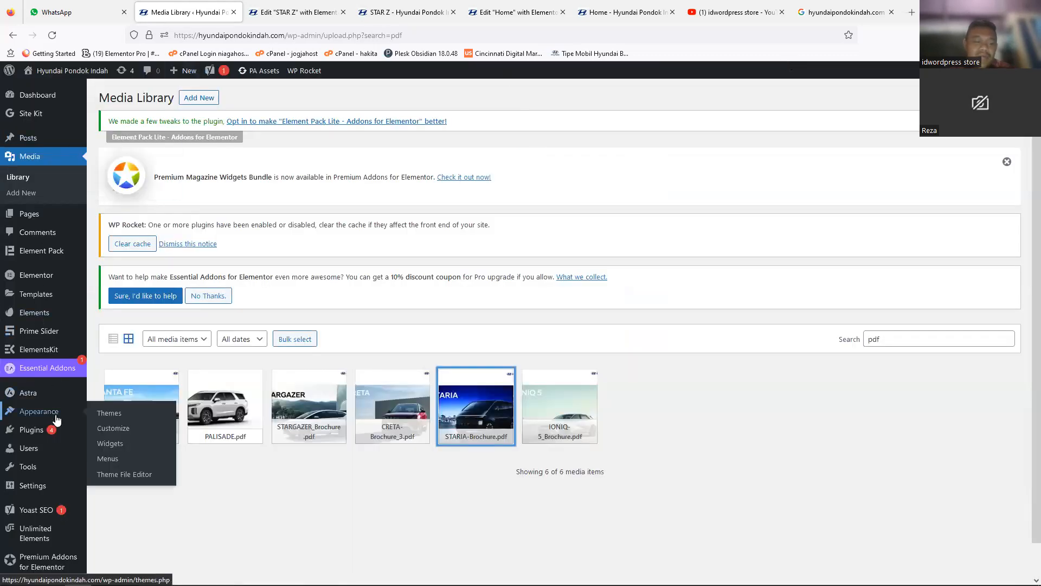
{"action": "left_click", "coordinate": [107, 458]}
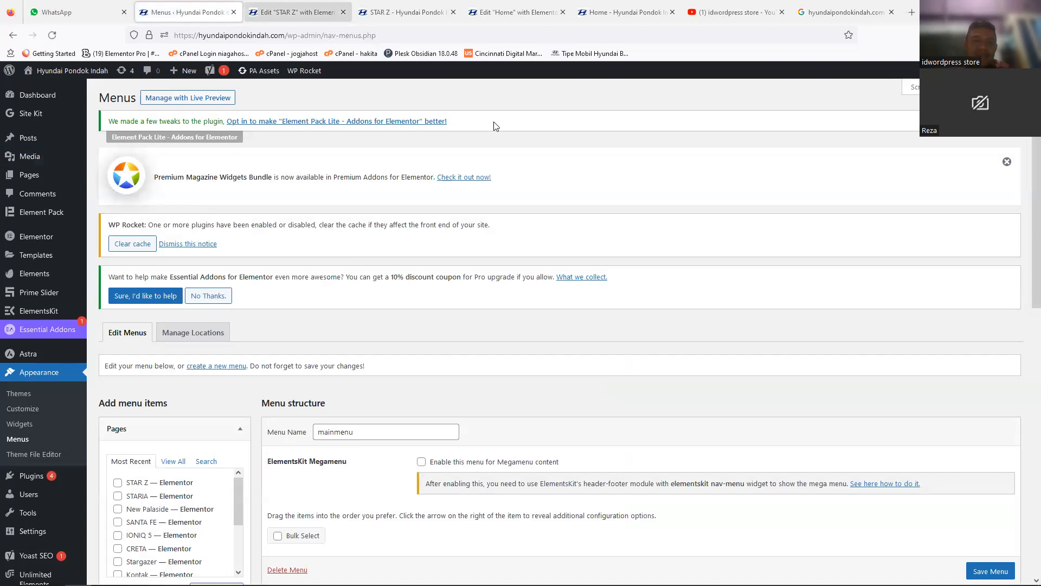
Step: Recheck the menu selected for the header's navigation widget in the STAR Z editor and return to the Menus page
{"action": "left_click", "coordinate": [313, 22]}
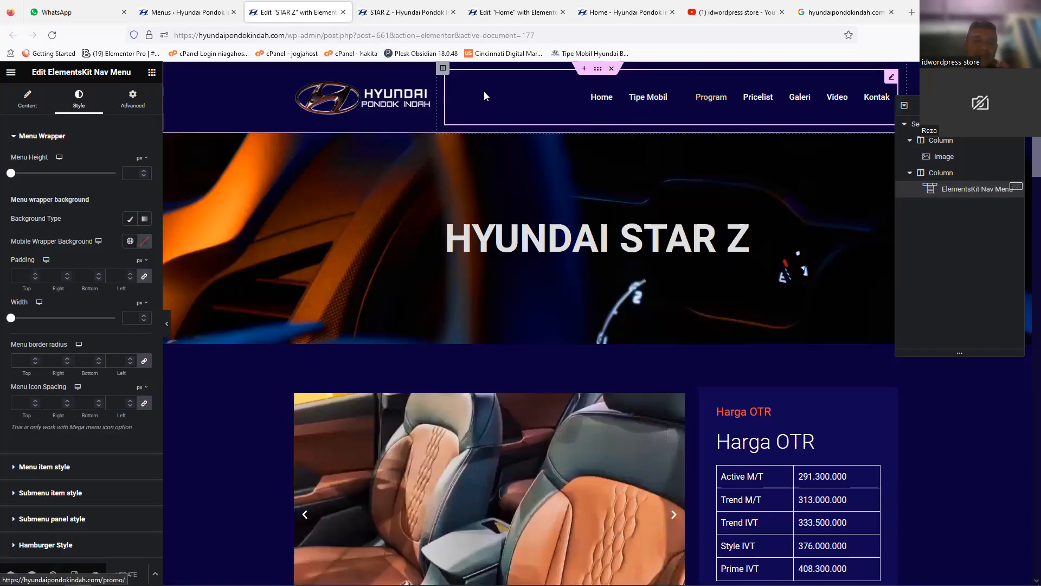
{"action": "left_click", "coordinate": [27, 99]}
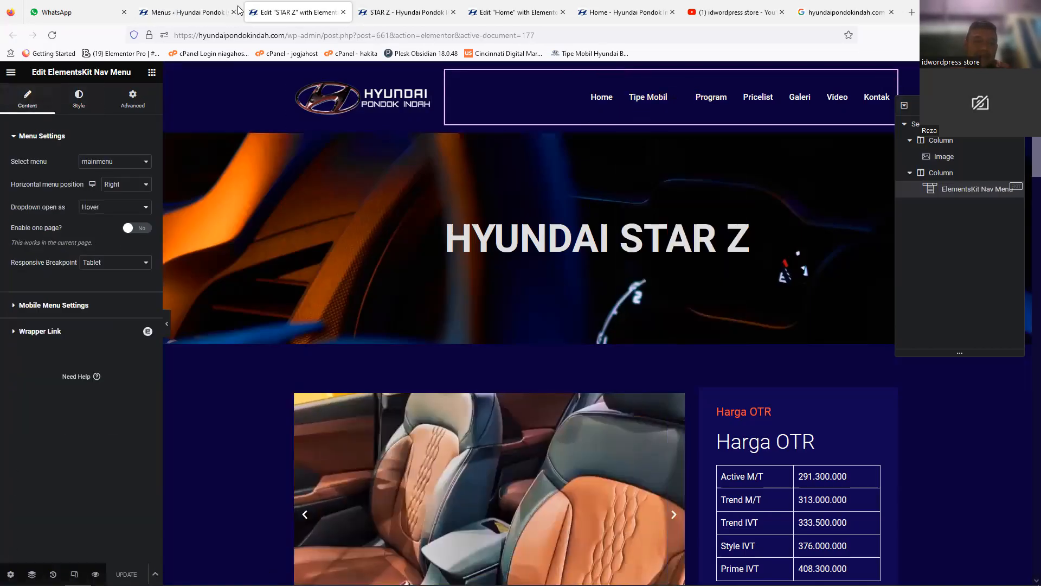
{"action": "left_click", "coordinate": [239, 11]}
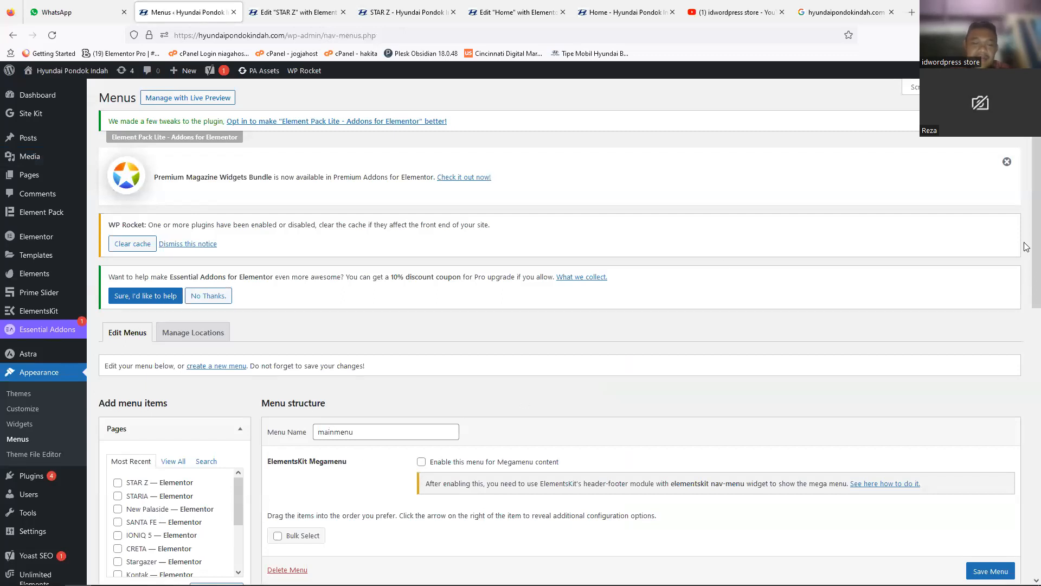
Step: Review the name and item structure of mainmenu, including the sub-items under Tipe Mobil
{"action": "scroll", "coordinate": [1027, 288], "scroll_direction": "down", "scroll_amount": 5}
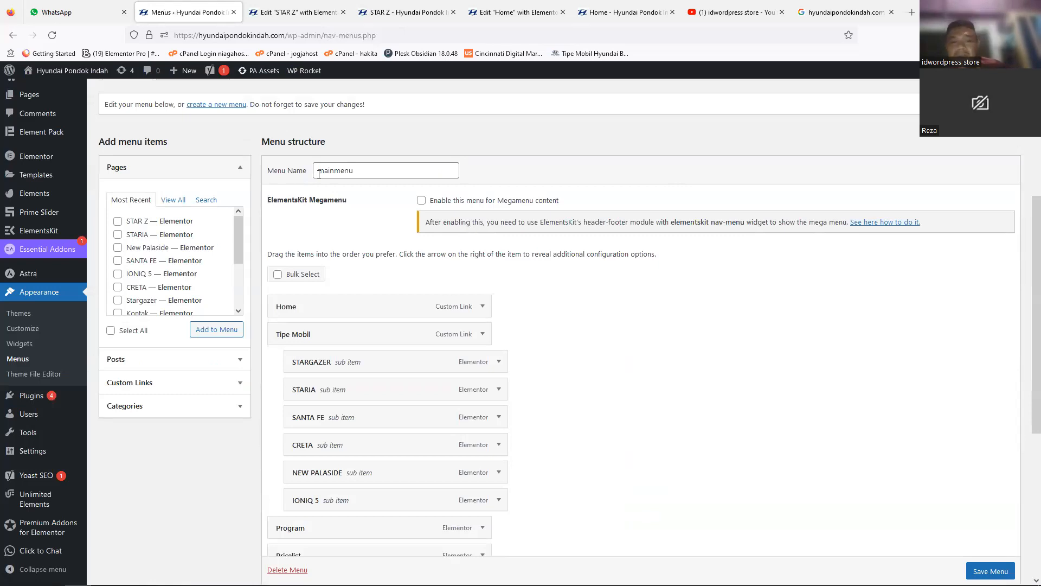
{"action": "left_click", "coordinate": [354, 171]}
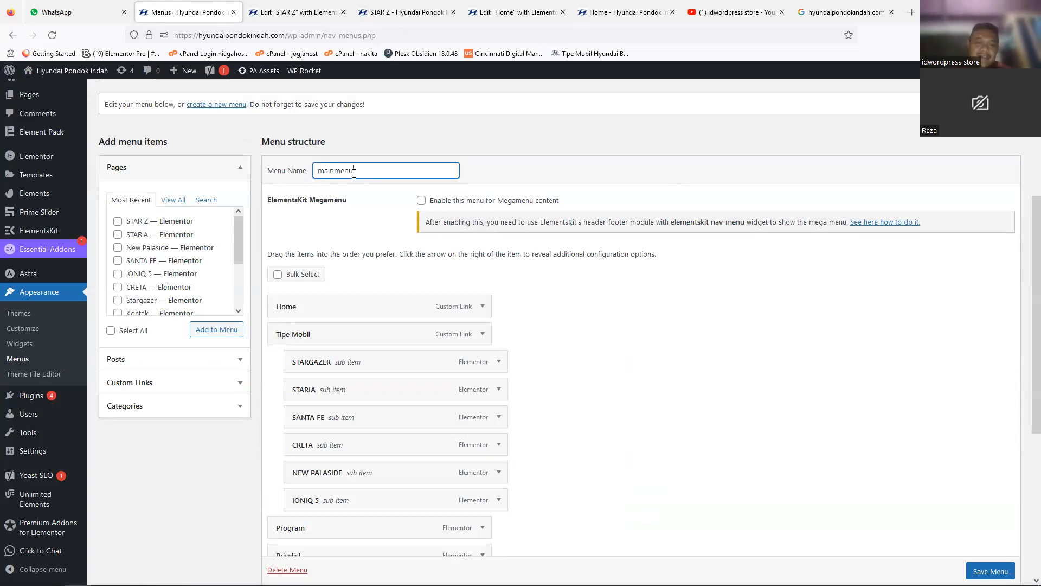
{"action": "scroll", "coordinate": [585, 277], "scroll_direction": "down", "scroll_amount": 2}
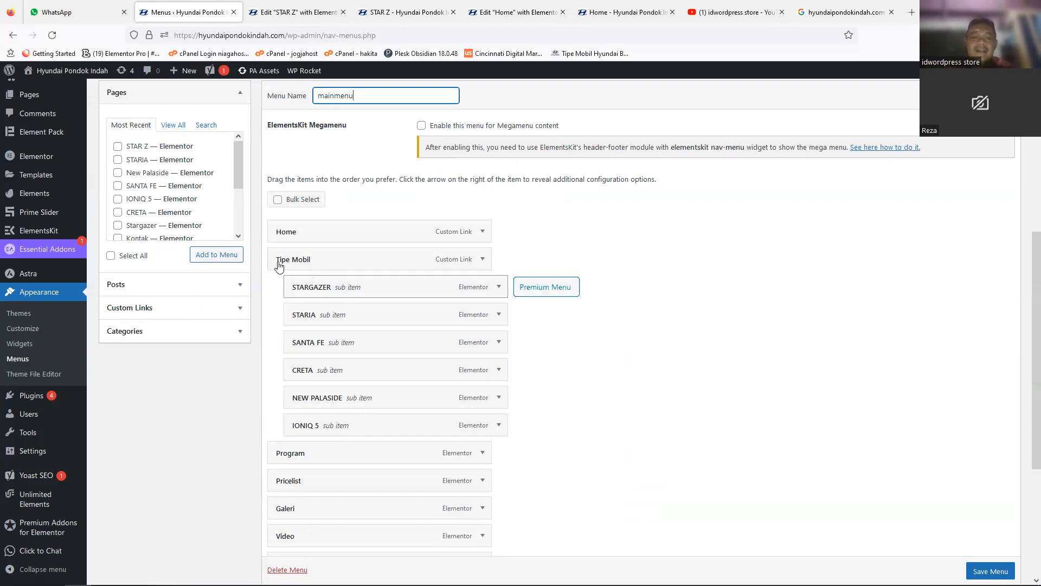
{"action": "mouse_move", "coordinate": [301, 233]}
{"action": "mouse_move", "coordinate": [417, 346]}
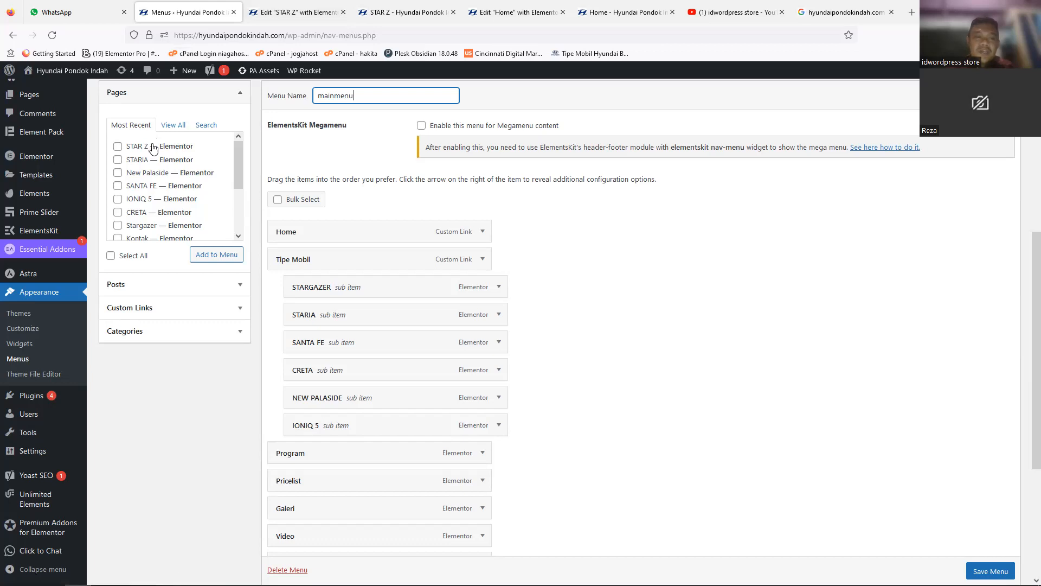
Step: Add the STAR Z page to mainmenu, glance at the live page and its editor, and return to the menu structure
{"action": "left_click", "coordinate": [117, 147]}
{"action": "left_click", "coordinate": [217, 255]}
{"action": "left_click_drag", "start_coordinate": [1025, 314], "coordinate": [1025, 344]}
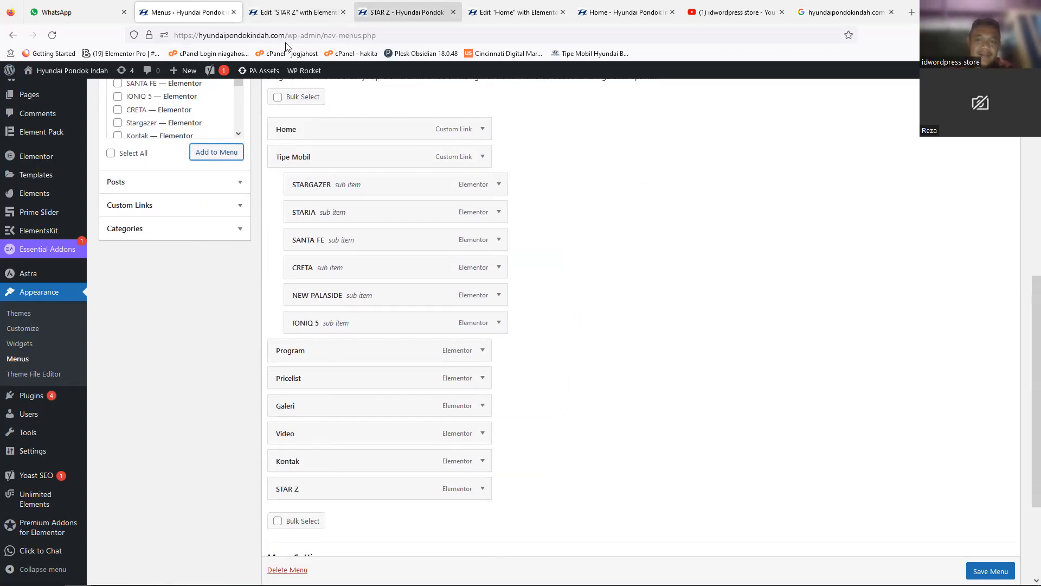
{"action": "left_click", "coordinate": [401, 12]}
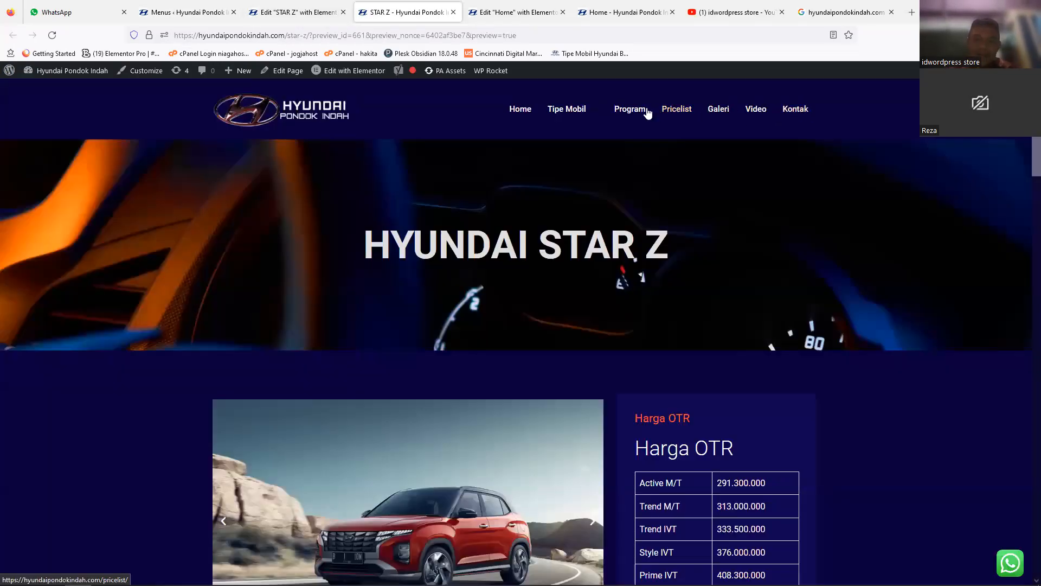
{"action": "left_click", "coordinate": [286, 15]}
{"action": "left_click", "coordinate": [188, 16]}
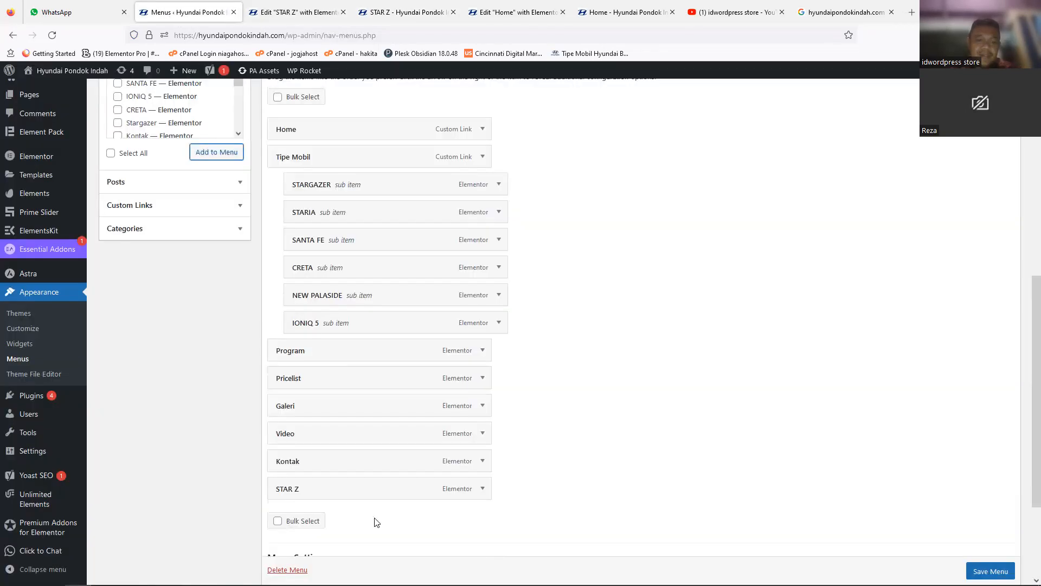
Step: Move the STAR Z item up among the Tipe Mobil sub-items and save mainmenu
{"action": "left_click_drag", "start_coordinate": [356, 497], "coordinate": [372, 389]}
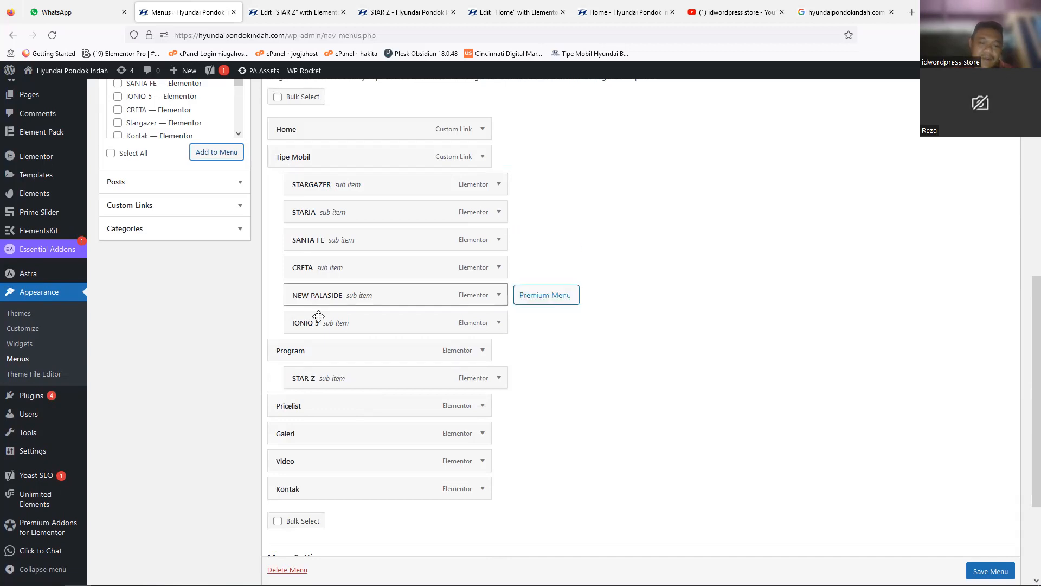
{"action": "left_click_drag", "start_coordinate": [317, 397], "coordinate": [319, 407]}
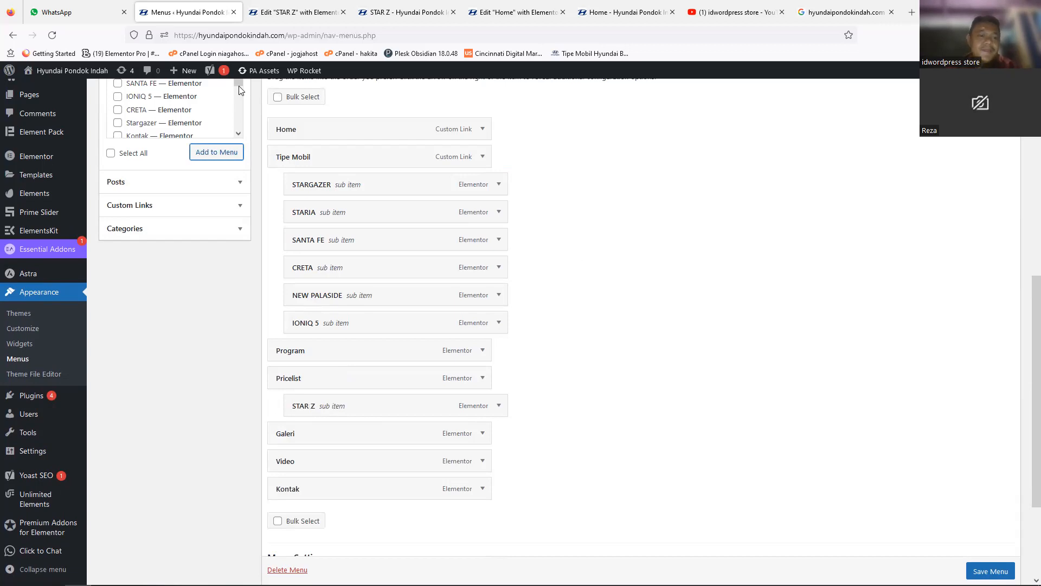
{"action": "left_click_drag", "start_coordinate": [361, 407], "coordinate": [359, 320]}
{"action": "left_click_drag", "start_coordinate": [371, 223], "coordinate": [363, 185]}
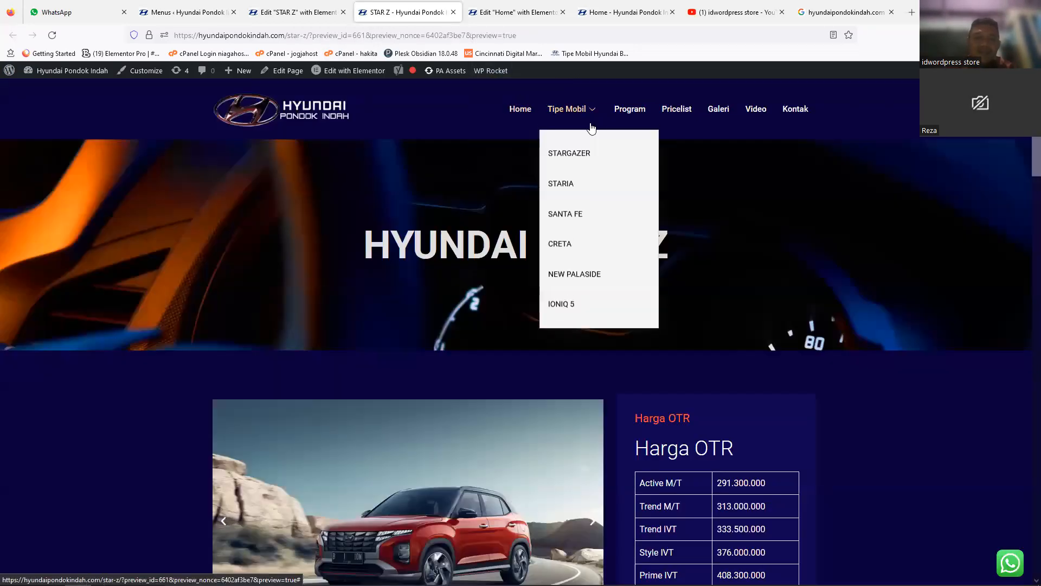
{"action": "left_click", "coordinate": [190, 12]}
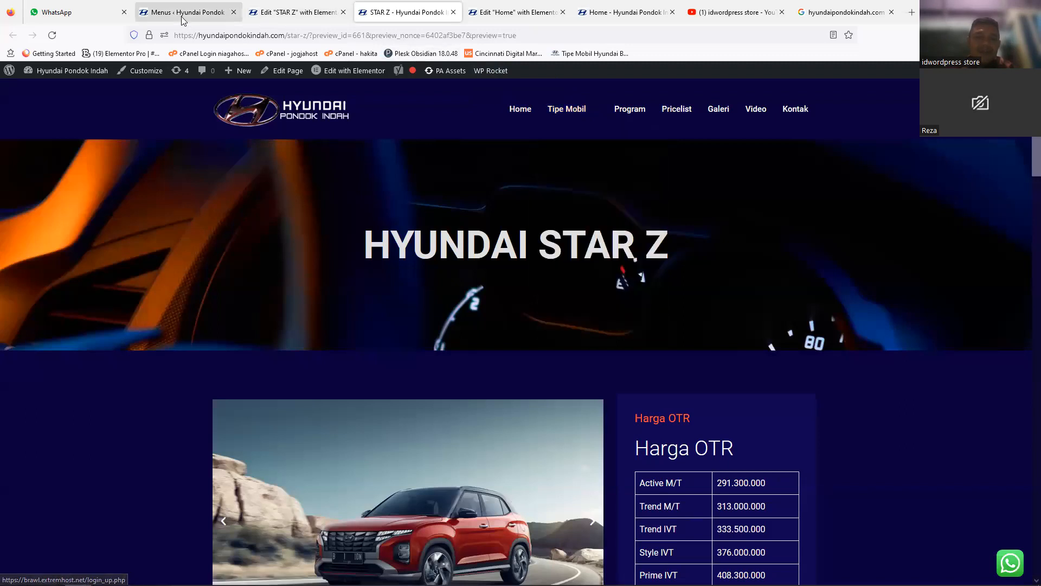
{"action": "left_click", "coordinate": [988, 569]}
{"action": "scroll", "coordinate": [976, 564], "scroll_direction": "down", "scroll_amount": 1}
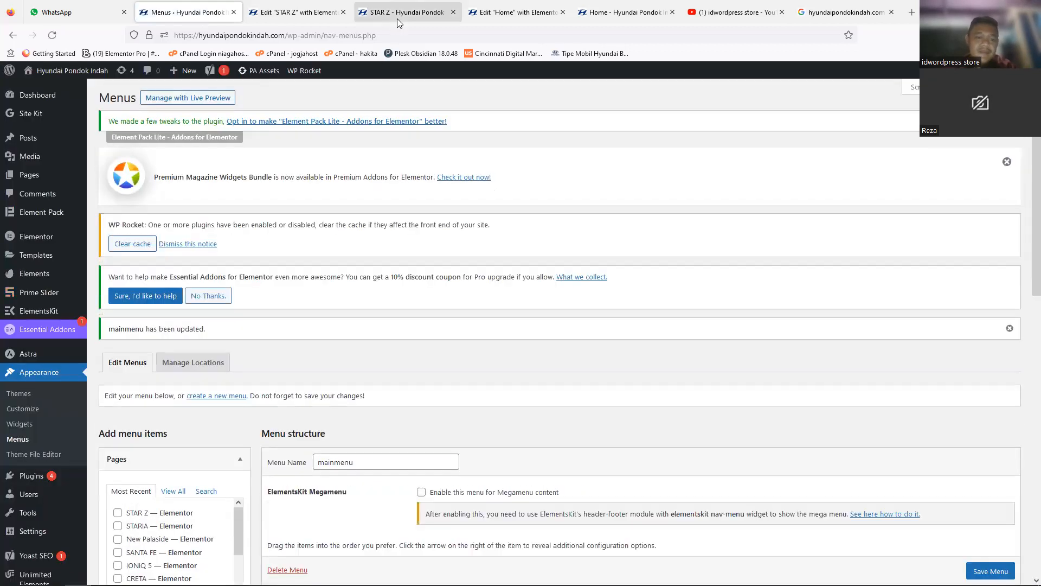
Step: Reload the live STAR Z page, check the Tipe Mobil submenu and look further down the page
{"action": "left_click", "coordinate": [397, 19]}
{"action": "mouse_move", "coordinate": [580, 119]}
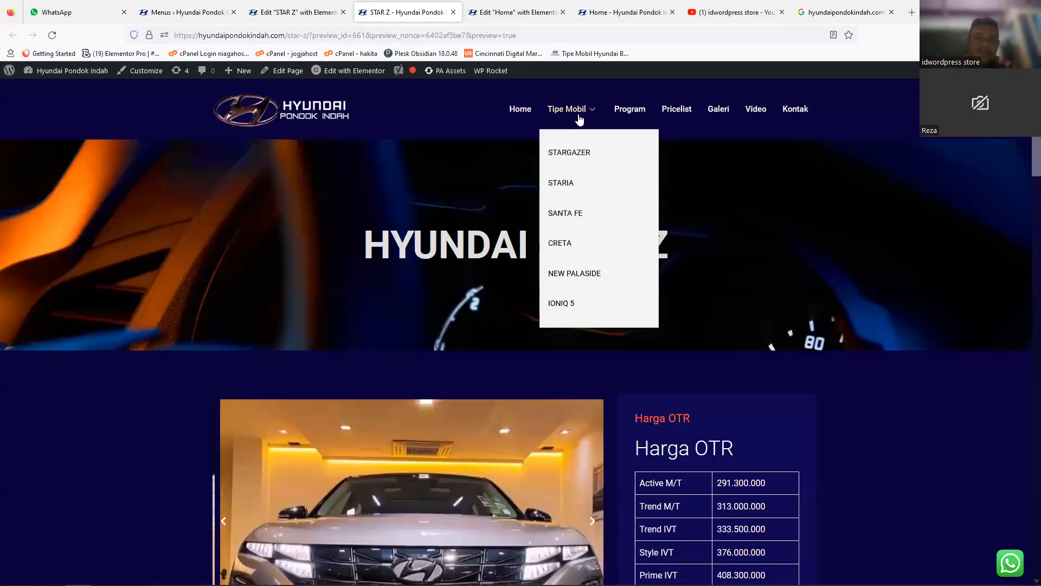
{"action": "left_click", "coordinate": [53, 36]}
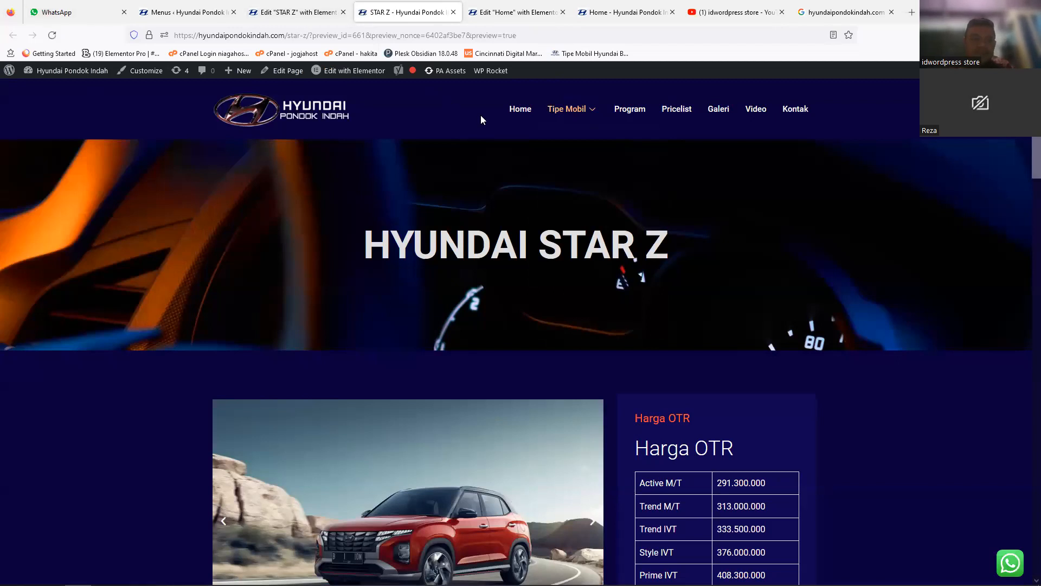
{"action": "mouse_move", "coordinate": [582, 115]}
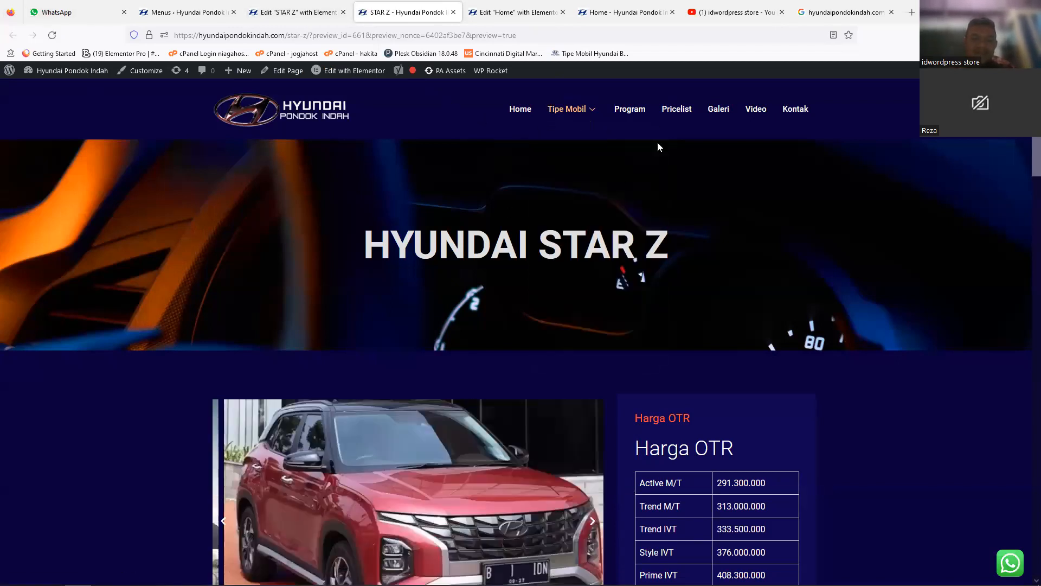
{"action": "left_click_drag", "start_coordinate": [1025, 163], "coordinate": [1024, 303]}
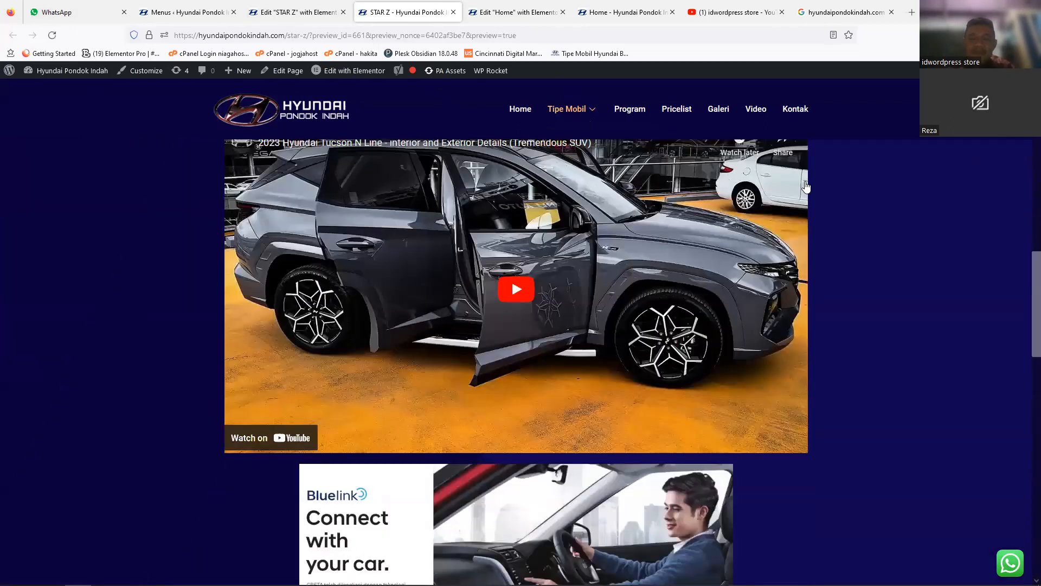
Step: Compare the Harga OTR area of the live STAR Z page with the same page in its editor
{"action": "left_click", "coordinate": [1024, 175]}
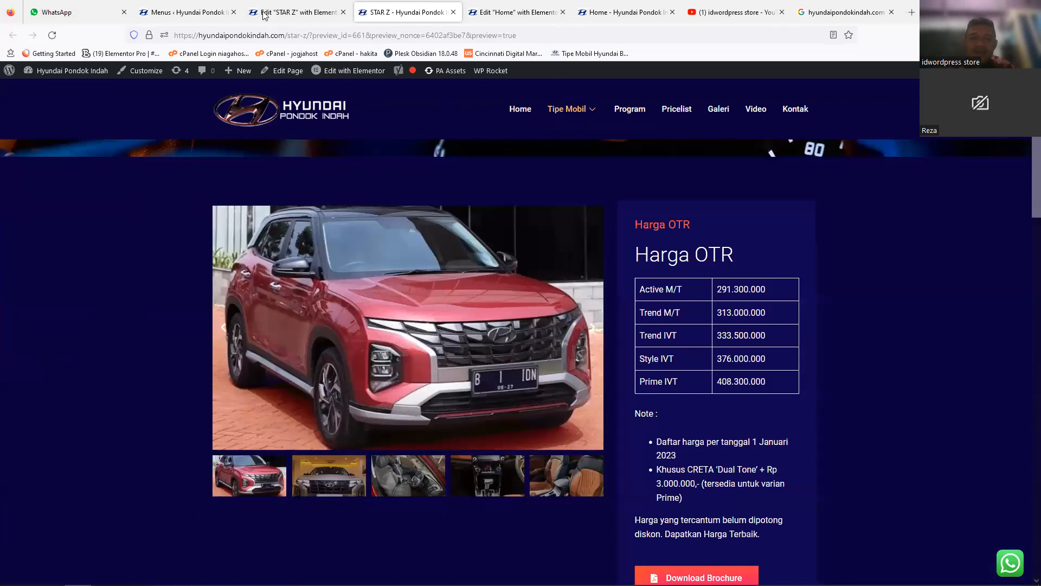
{"action": "left_click", "coordinate": [182, 12]}
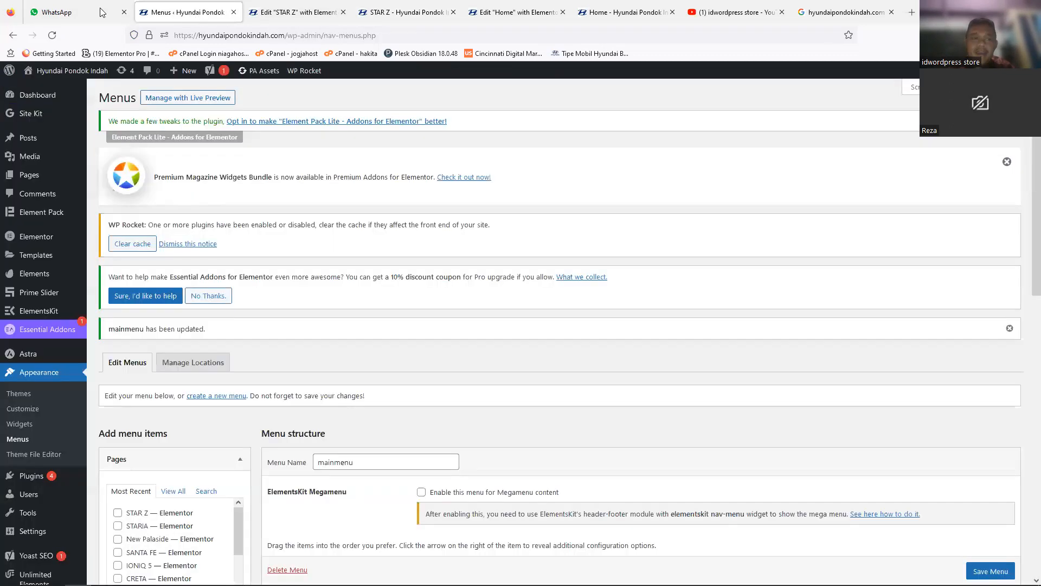
{"action": "left_click", "coordinate": [245, 13]}
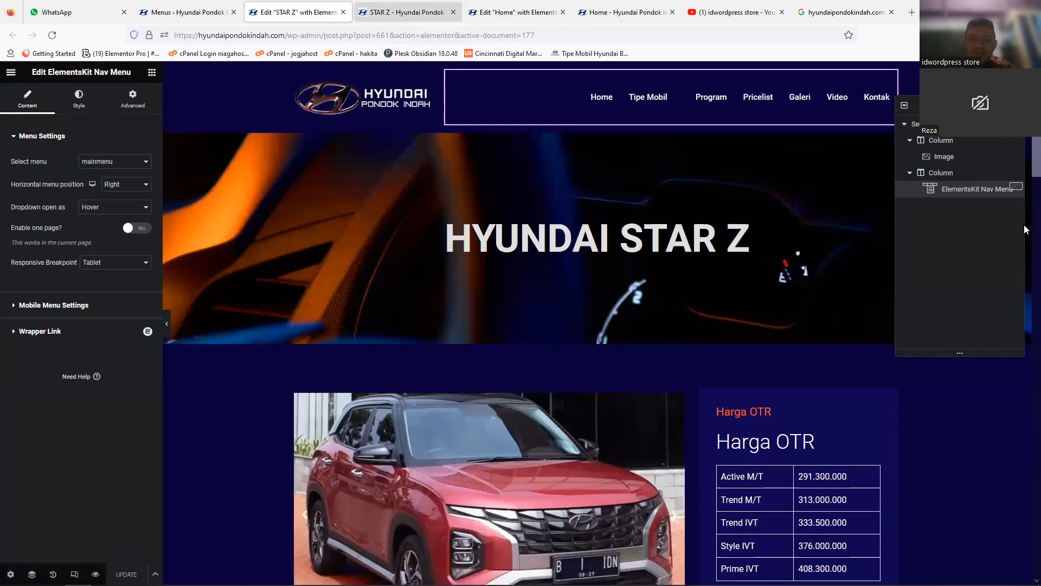
{"action": "mouse_move", "coordinate": [1035, 155]}
{"action": "left_mouse_down"}
{"action": "mouse_move", "coordinate": [1036, 554]}
{"action": "mouse_move", "coordinate": [1028, 152]}
{"action": "left_mouse_up"}
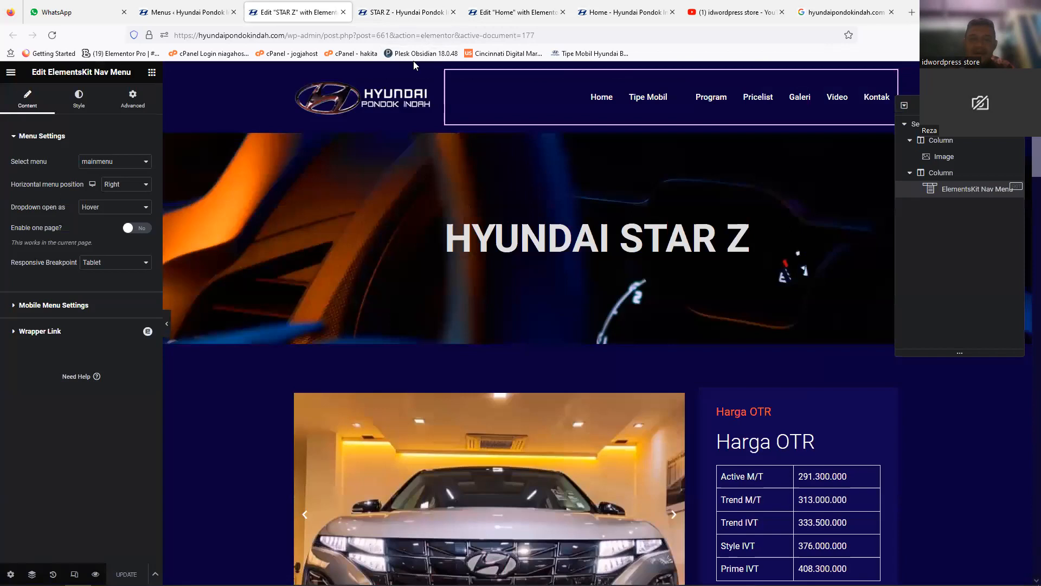
{"action": "key", "text": "ctrl+Tab"}
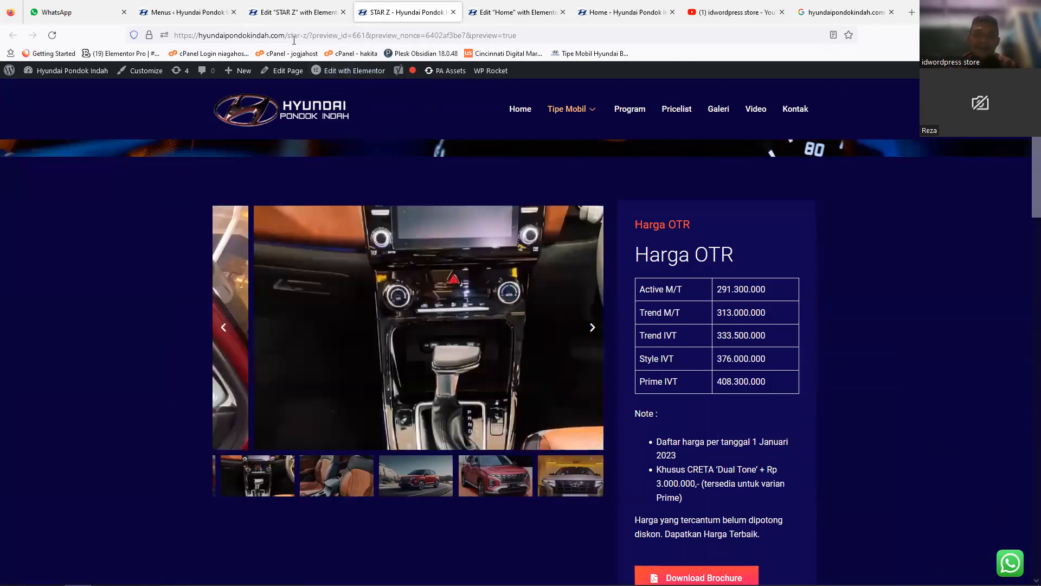
Step: Open the Click to Chat settings in the site's admin area and highlight the end of the WhatsApp number
{"action": "left_click", "coordinate": [245, 20]}
{"action": "left_click", "coordinate": [170, 12]}
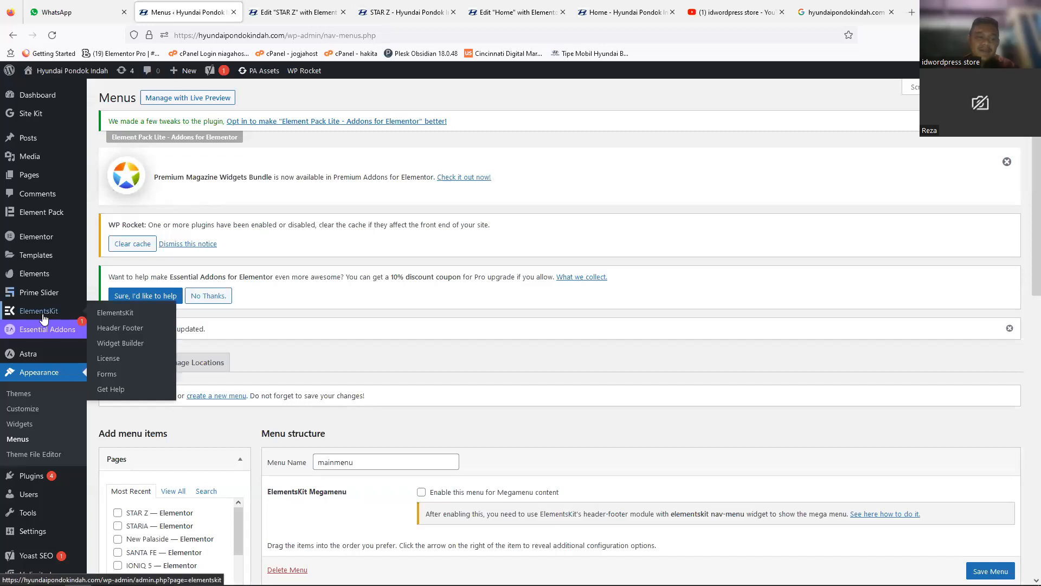
{"action": "scroll", "coordinate": [44, 320], "scroll_direction": "down", "scroll_amount": 5}
{"action": "scroll", "coordinate": [44, 320], "scroll_direction": "down", "scroll_amount": 4}
{"action": "mouse_move", "coordinate": [45, 553]}
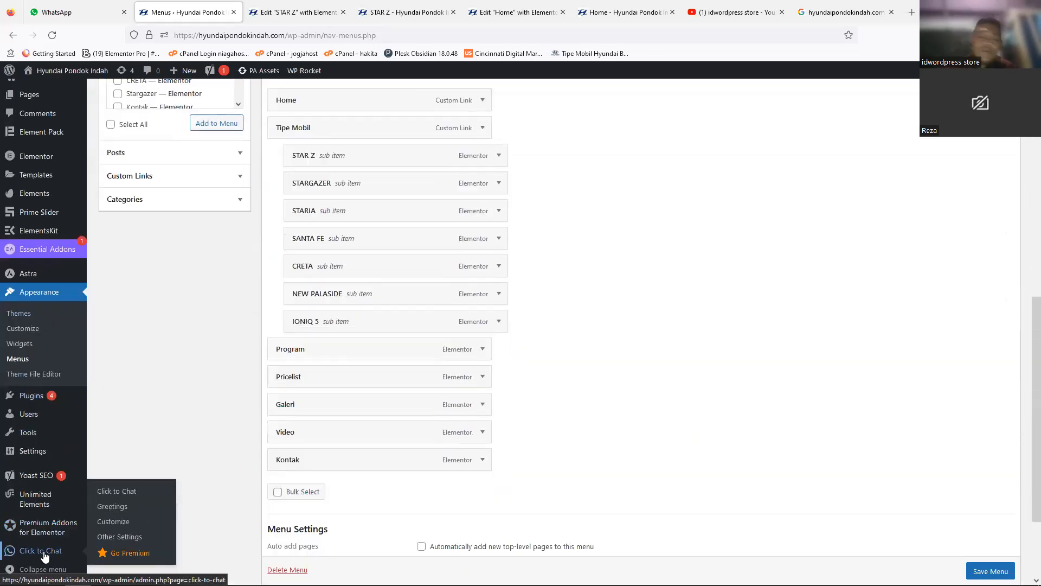
{"action": "left_click", "coordinate": [44, 555]}
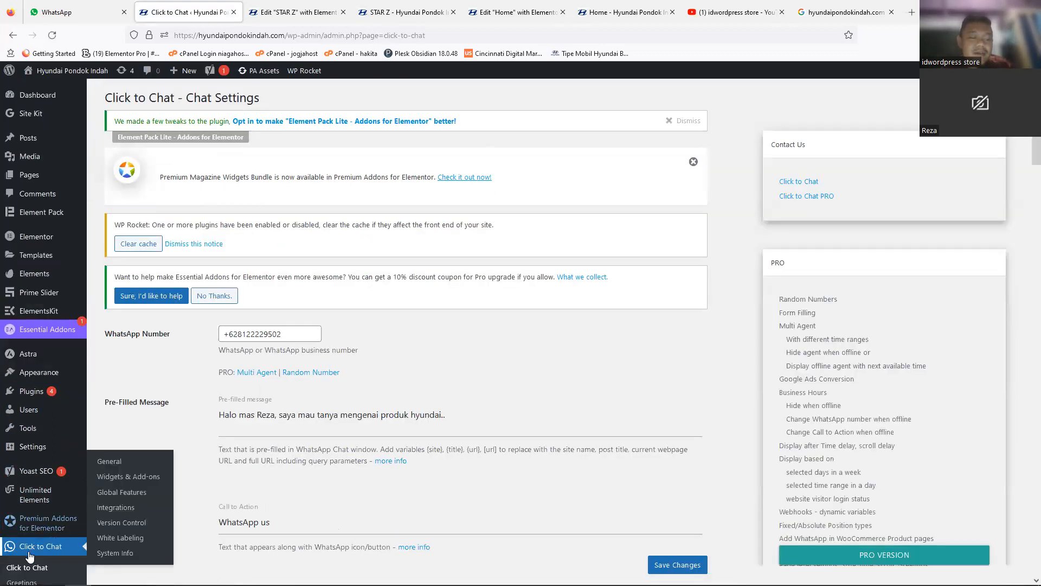
{"action": "double_click", "coordinate": [309, 333]}
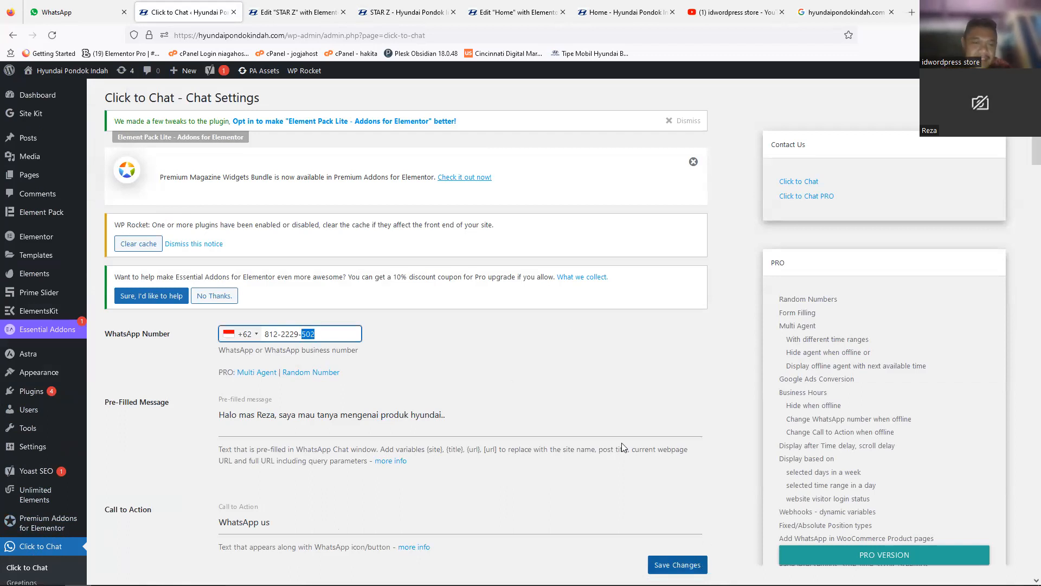
Step: Switch the STAR Z editor to the Mobile Portrait preview and look through the page down to the footer and back
{"action": "left_click", "coordinate": [273, 14]}
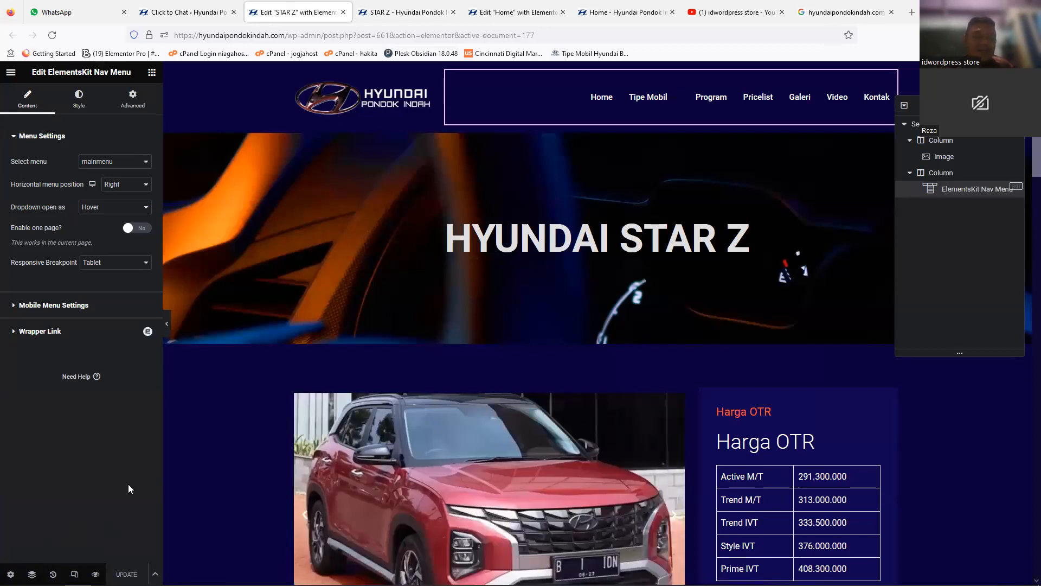
{"action": "left_click", "coordinate": [75, 574]}
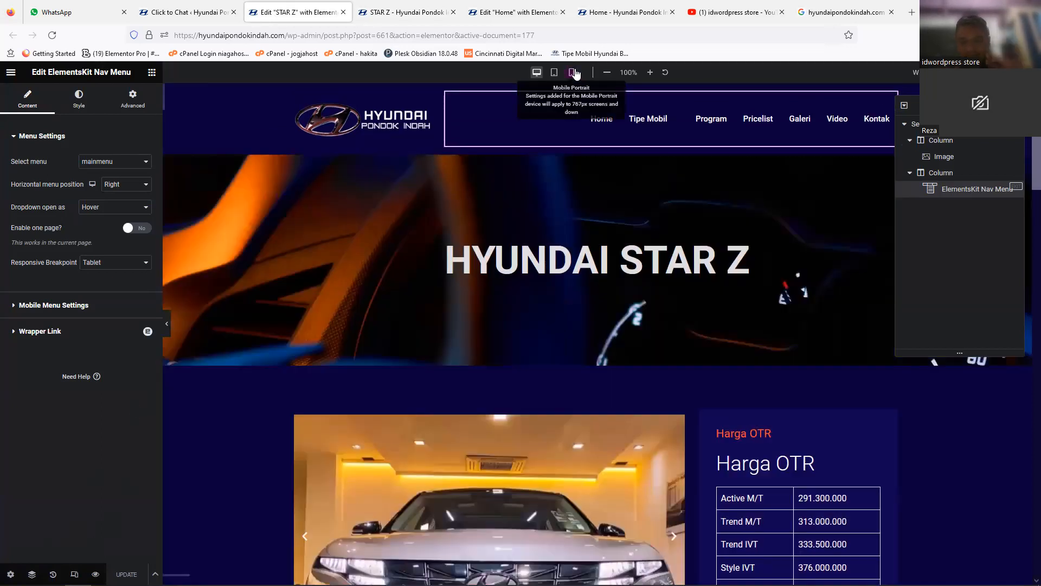
{"action": "left_click", "coordinate": [572, 72]}
{"action": "left_click_drag", "start_coordinate": [691, 185], "coordinate": [657, 457]}
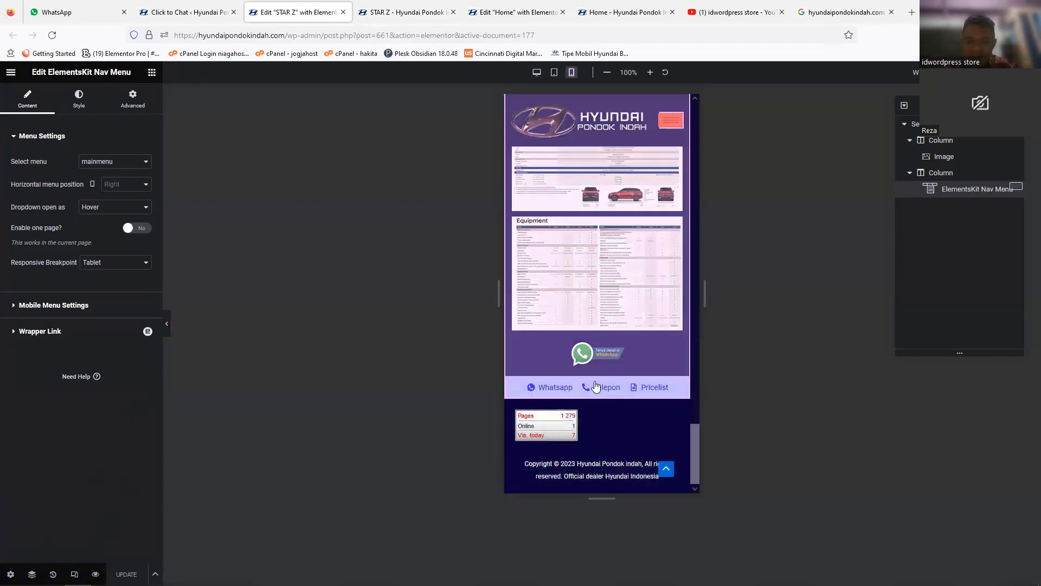
{"action": "left_click_drag", "start_coordinate": [696, 447], "coordinate": [681, 109]}
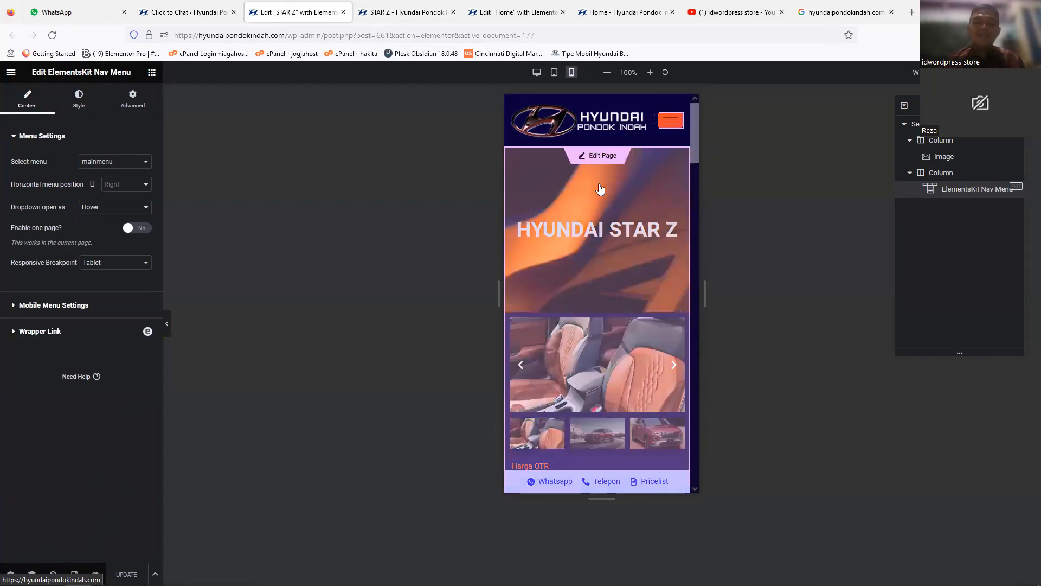
Step: Return to editing the STAR Z page content and open the Pricelist item of the contact icon list to examine its link
{"action": "left_click", "coordinate": [603, 156]}
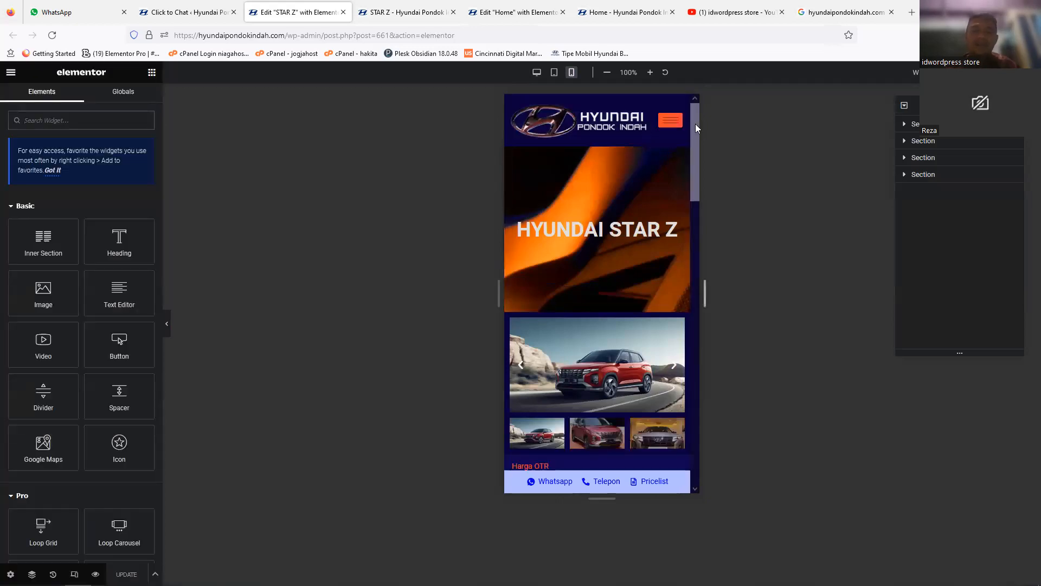
{"action": "scroll", "coordinate": [693, 326], "scroll_direction": "down", "scroll_amount": 10}
{"action": "scroll", "coordinate": [687, 434], "scroll_direction": "down", "scroll_amount": 5}
{"action": "scroll", "coordinate": [693, 396], "scroll_direction": "up", "scroll_amount": 3}
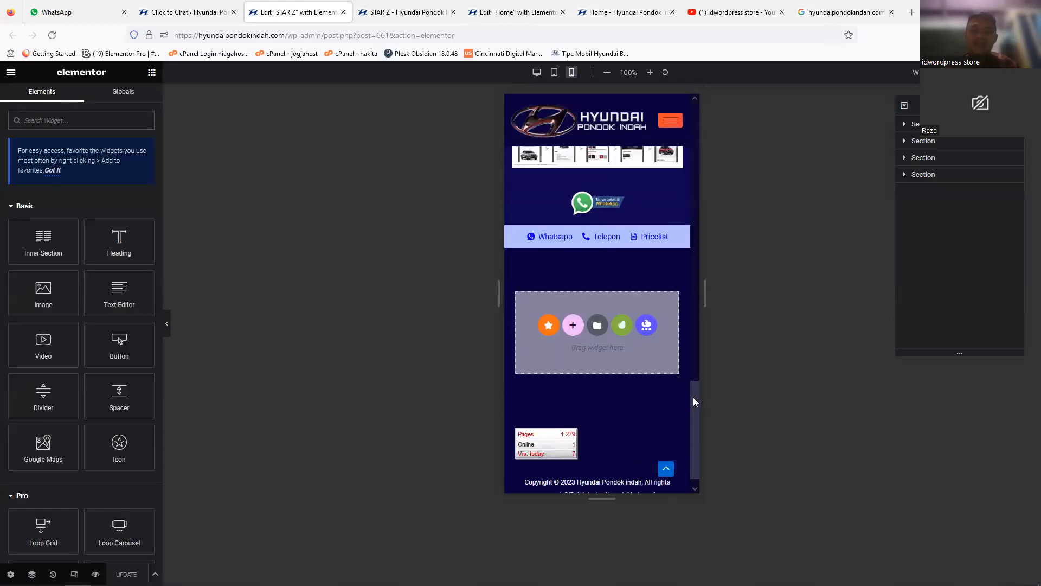
{"action": "left_click_drag", "start_coordinate": [696, 356], "coordinate": [693, 435]}
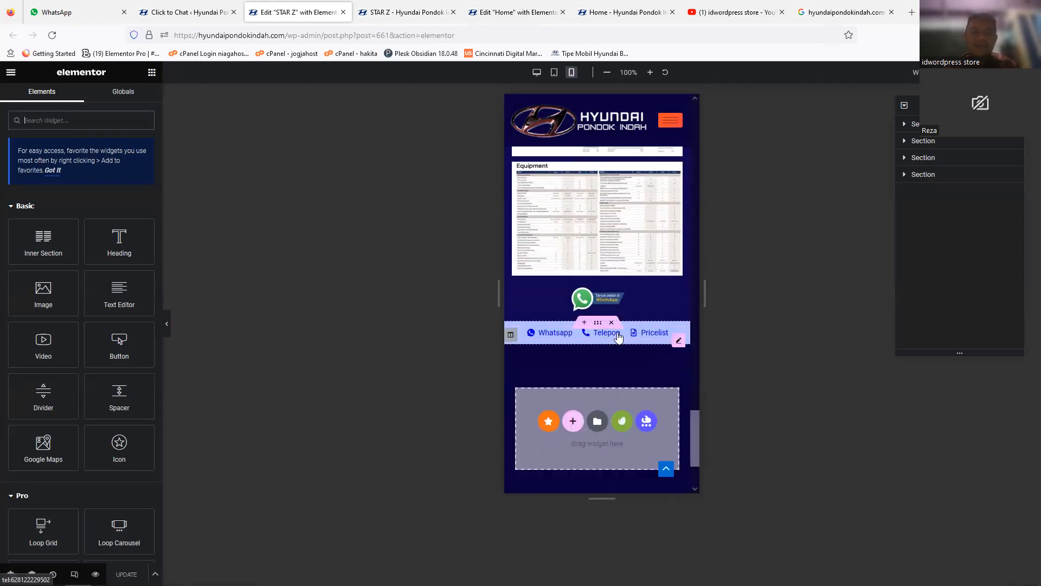
{"action": "left_click", "coordinate": [618, 336]}
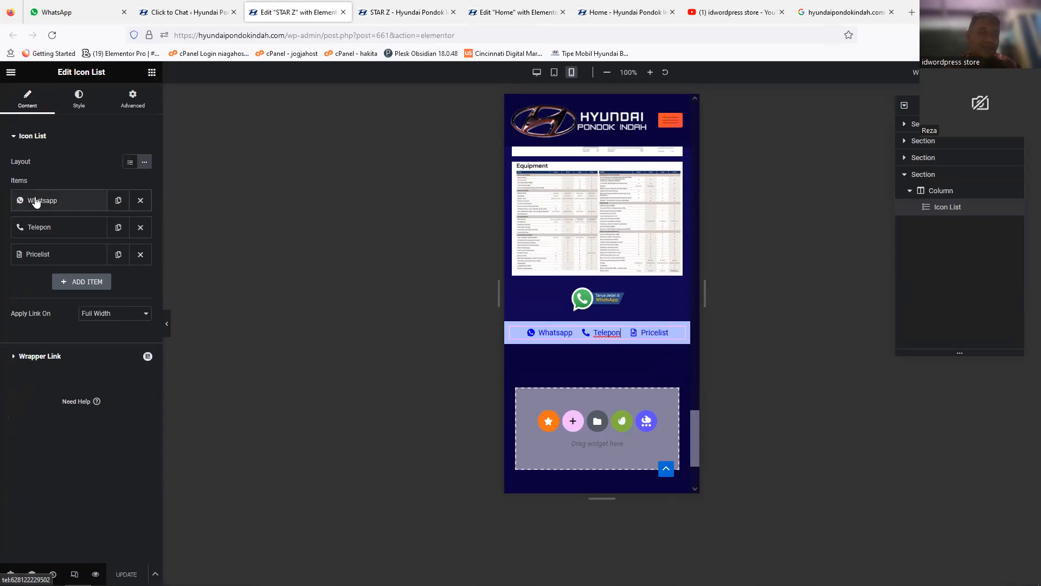
{"action": "left_click", "coordinate": [48, 256]}
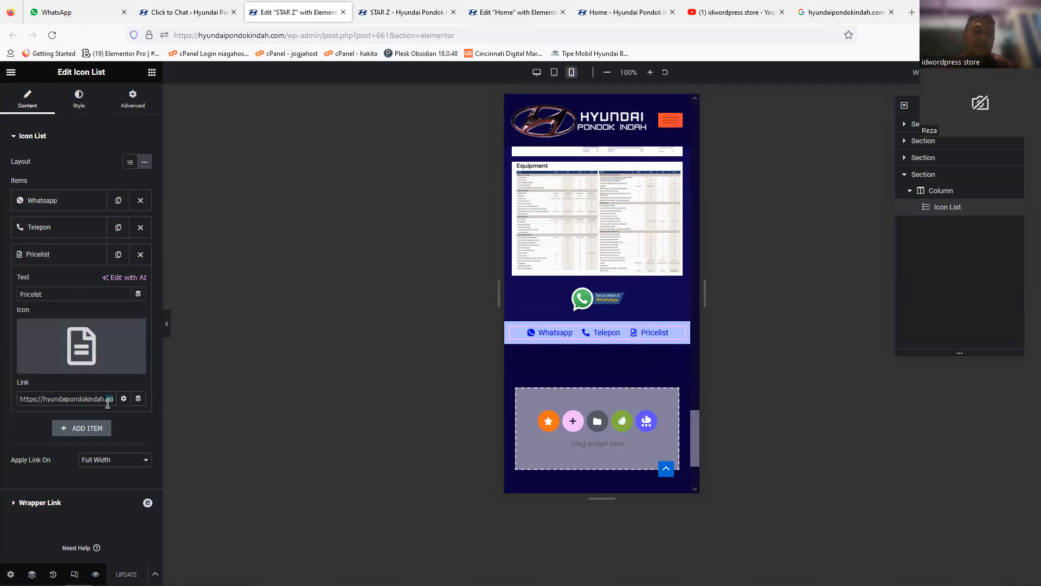
Step: Go to the list of all site pages and open the live Pricelist page in a new tab
{"action": "left_click", "coordinate": [178, 12]}
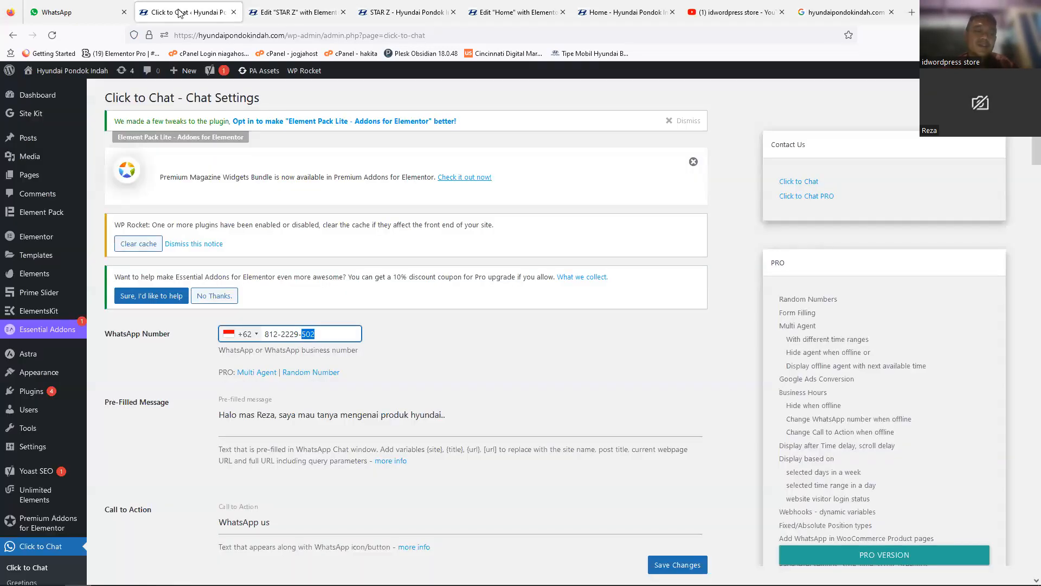
{"action": "mouse_move", "coordinate": [33, 148]}
{"action": "mouse_move", "coordinate": [31, 174]}
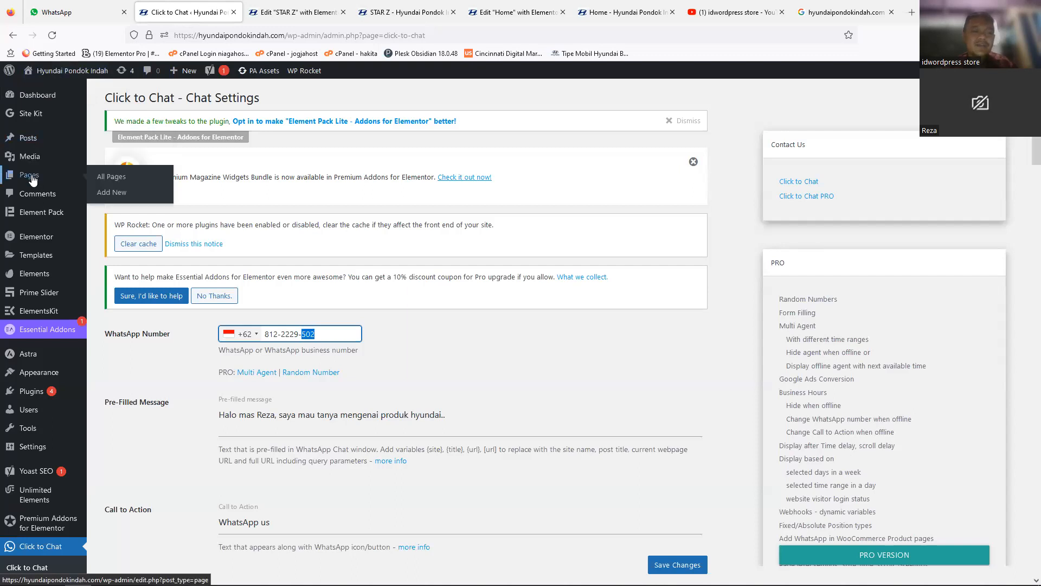
{"action": "left_click", "coordinate": [143, 183]}
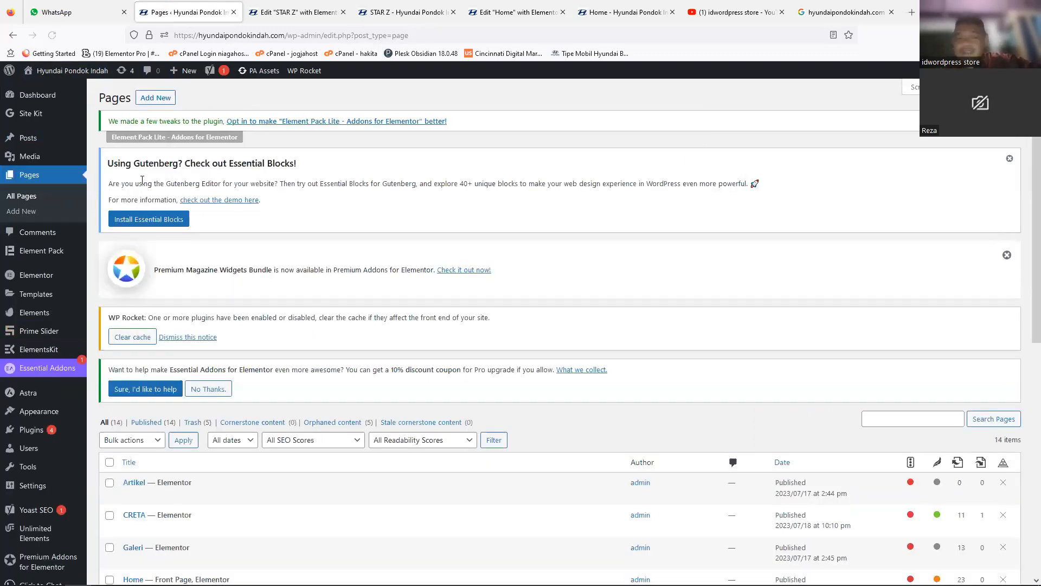
{"action": "scroll", "coordinate": [336, 180], "scroll_direction": "down", "scroll_amount": 6}
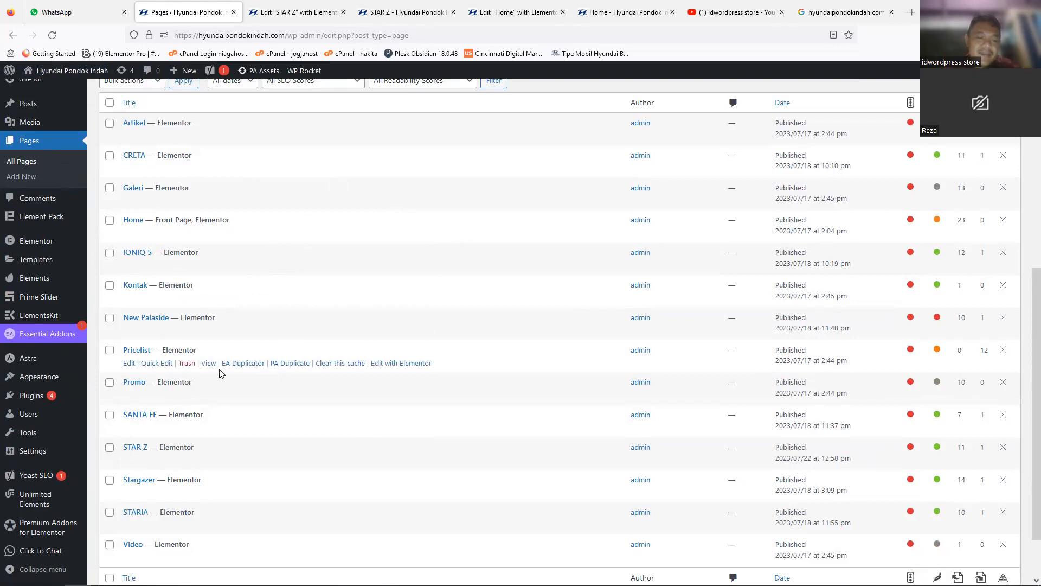
{"action": "left_click", "coordinate": [208, 363]}
{"action": "right_click", "coordinate": [206, 364]}
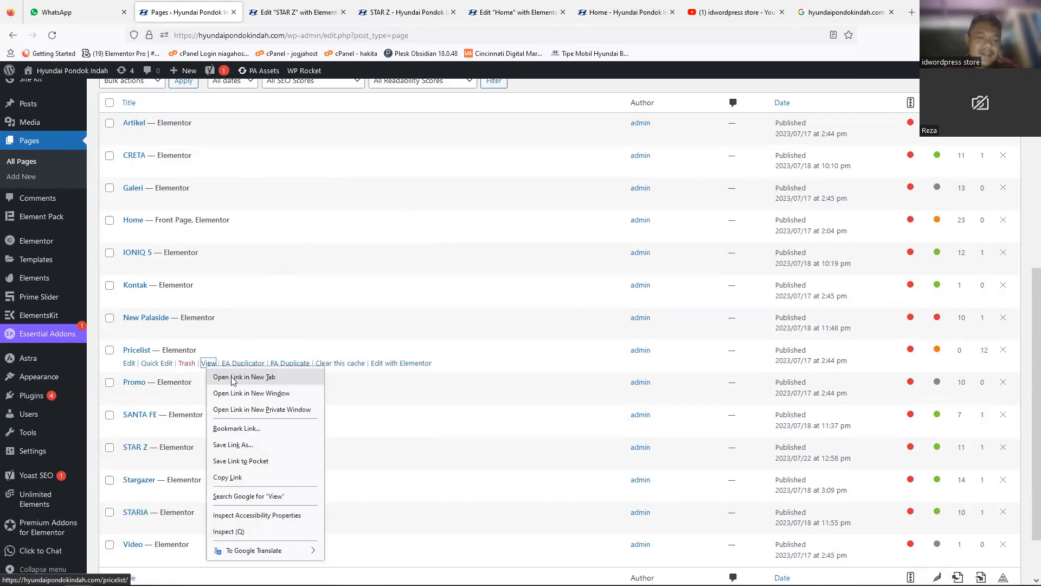
{"action": "left_click", "coordinate": [231, 377]}
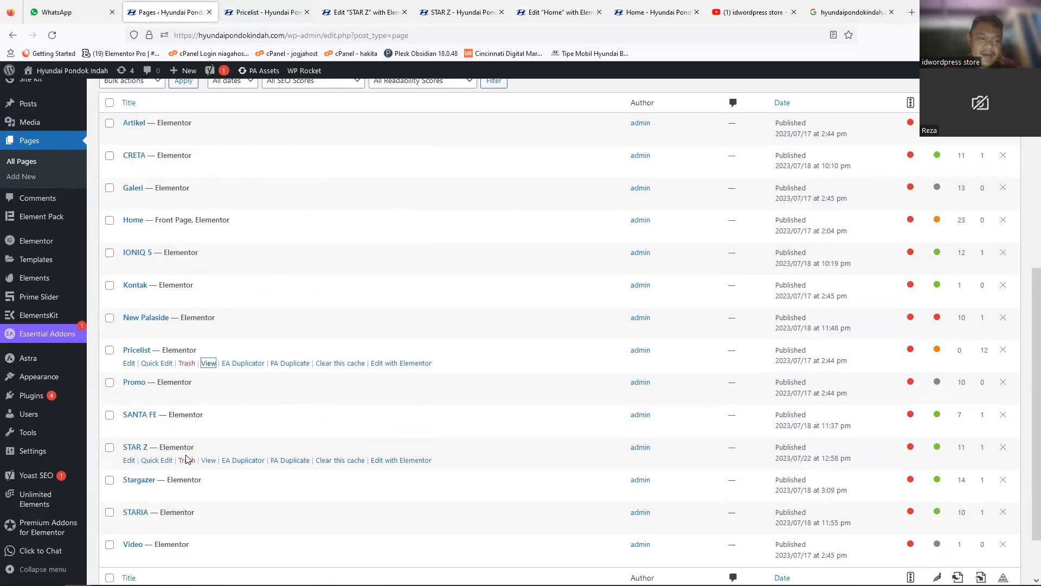
Step: Scan the page list, then examine the live Pricelist page's price table and its Elementor editing options
{"action": "scroll", "coordinate": [187, 459], "scroll_direction": "up", "scroll_amount": 1}
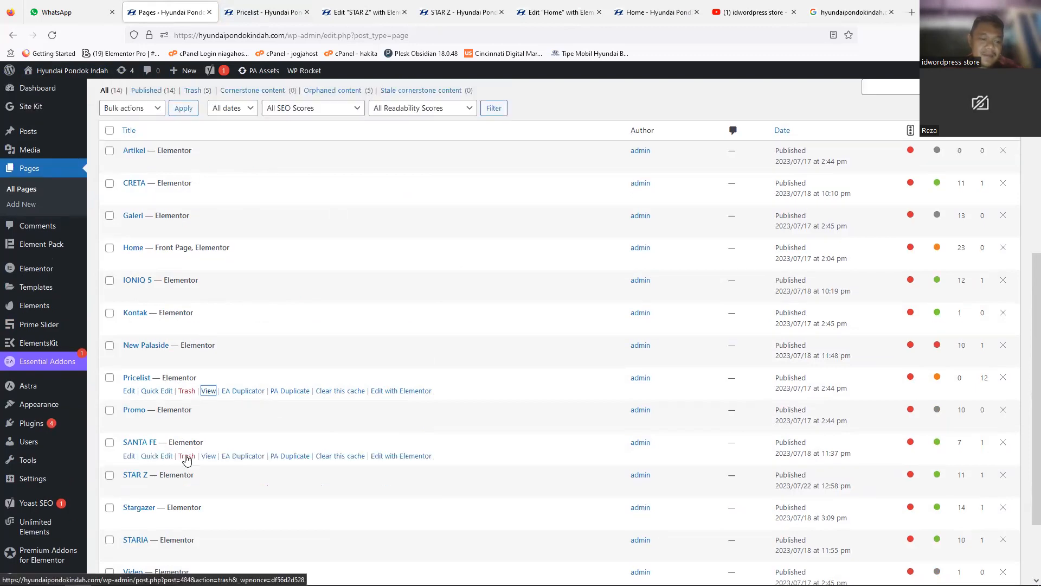
{"action": "scroll", "coordinate": [187, 460], "scroll_direction": "down", "scroll_amount": 3}
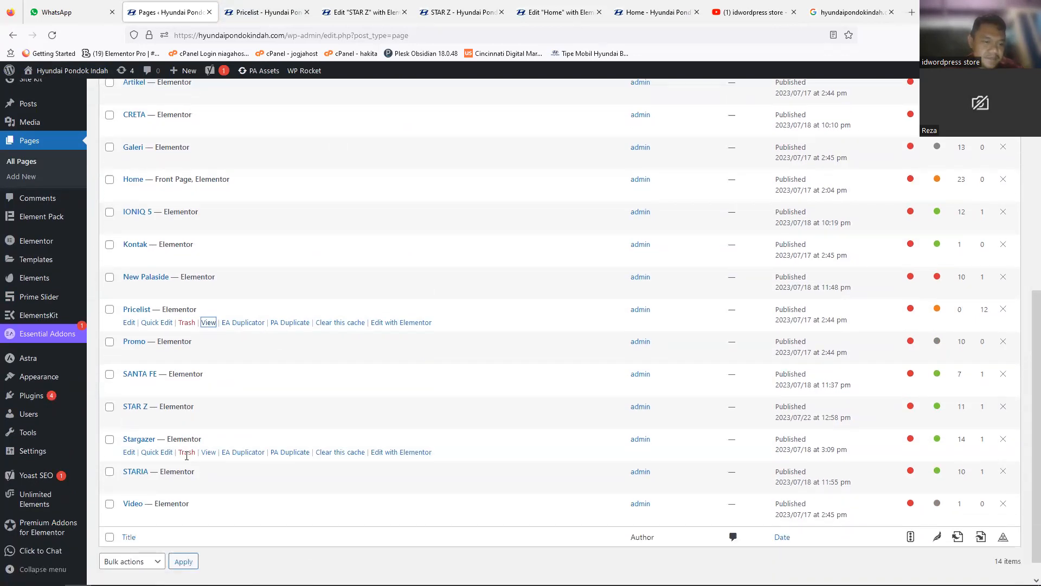
{"action": "left_click", "coordinate": [249, 13]}
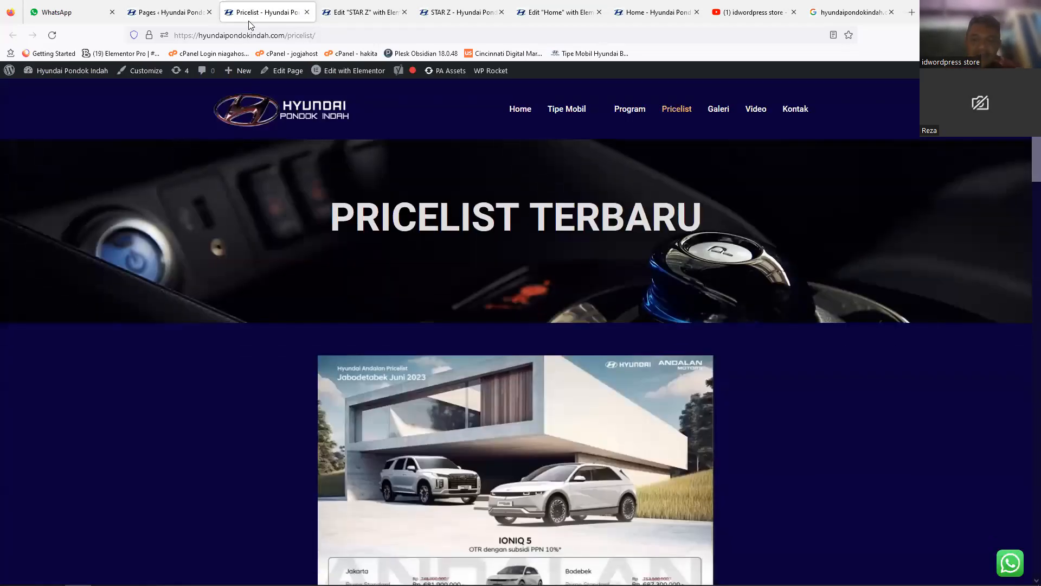
{"action": "scroll", "coordinate": [249, 26], "scroll_direction": "down", "scroll_amount": 14}
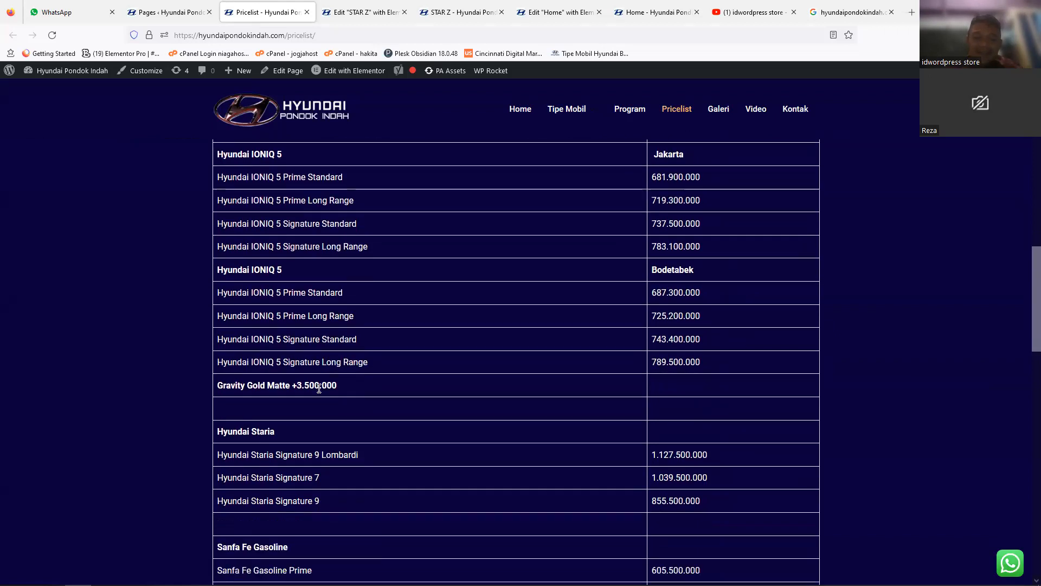
{"action": "scroll", "coordinate": [317, 387], "scroll_direction": "down", "scroll_amount": 3}
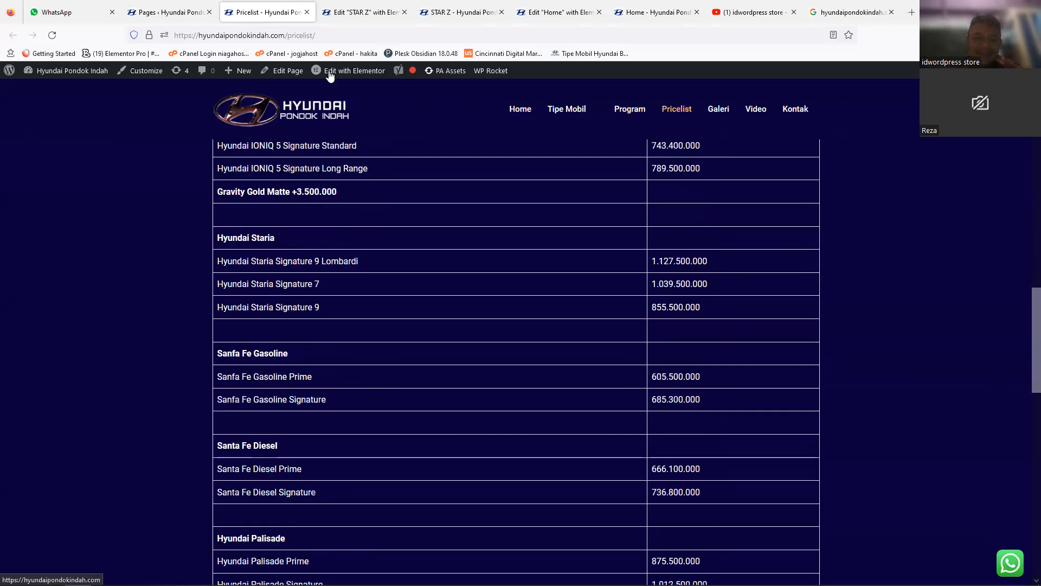
{"action": "mouse_move", "coordinate": [339, 73]}
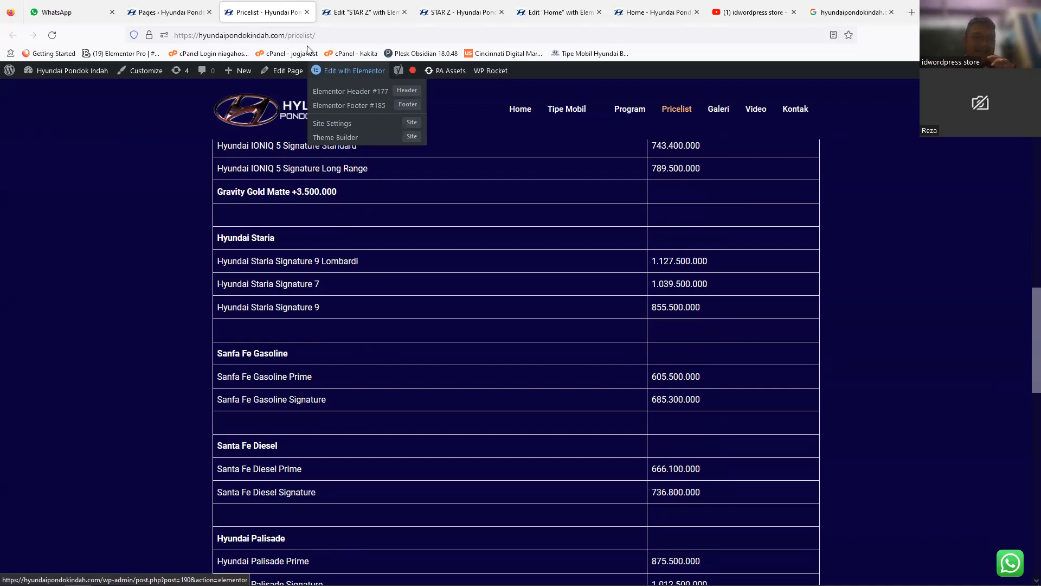
Step: Select the Harga OTR price text in the STAR Z editor's desktop view and check its layout in Mobile Portrait
{"action": "left_click", "coordinate": [380, 13]}
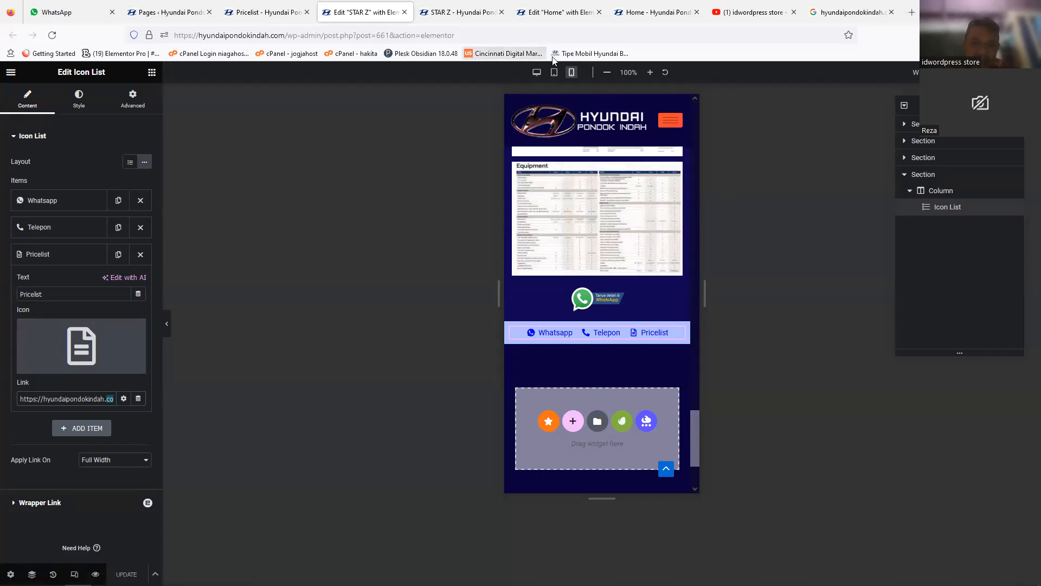
{"action": "left_click", "coordinate": [537, 73]}
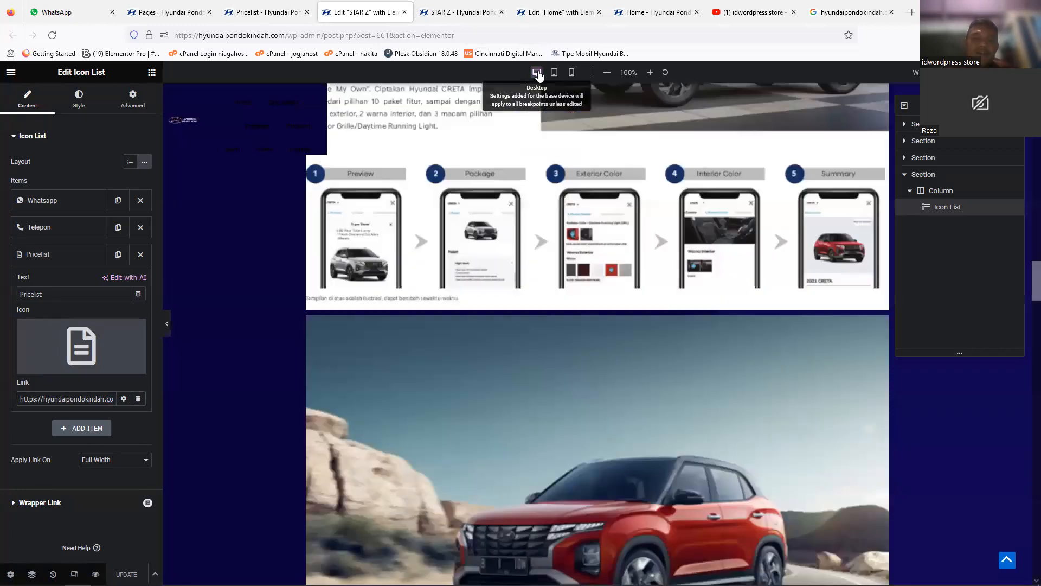
{"action": "scroll", "coordinate": [1024, 350], "scroll_direction": "down", "scroll_amount": 10}
{"action": "left_click_drag", "start_coordinate": [1024, 494], "coordinate": [1028, 137]}
{"action": "left_click", "coordinate": [781, 422]}
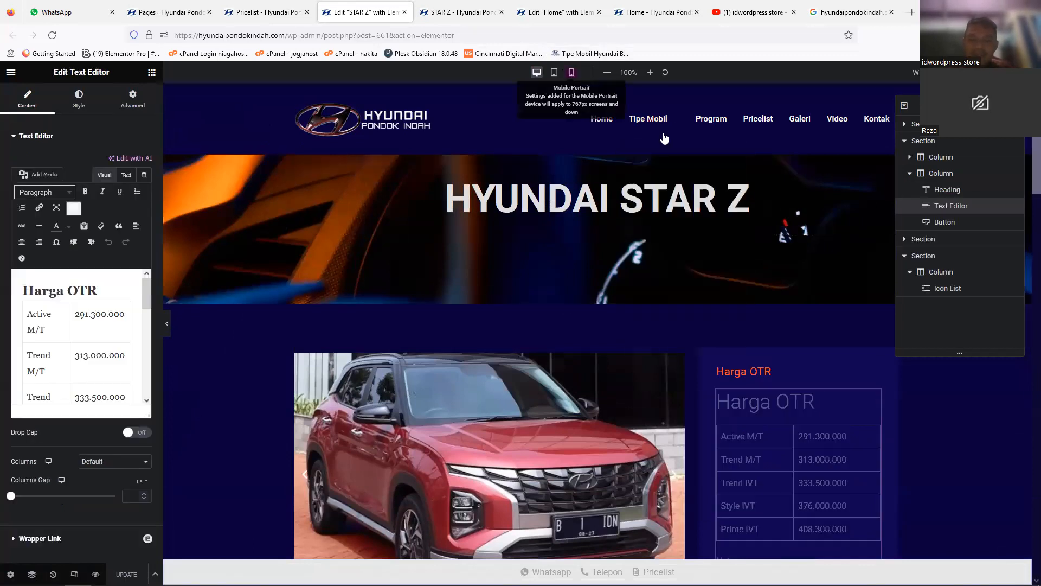
{"action": "left_click", "coordinate": [573, 73]}
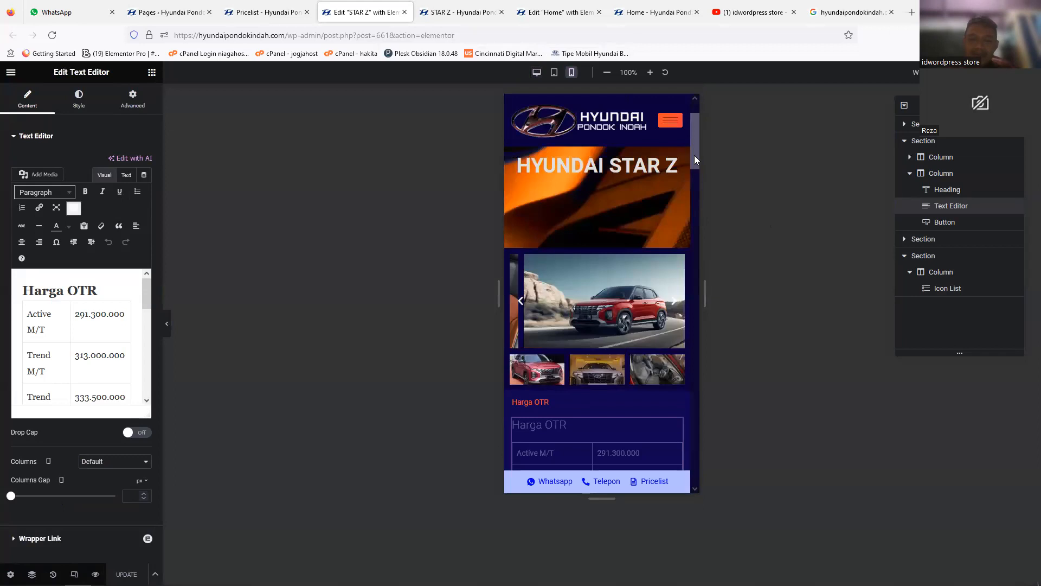
{"action": "scroll", "coordinate": [694, 145], "scroll_direction": "down", "scroll_amount": 5}
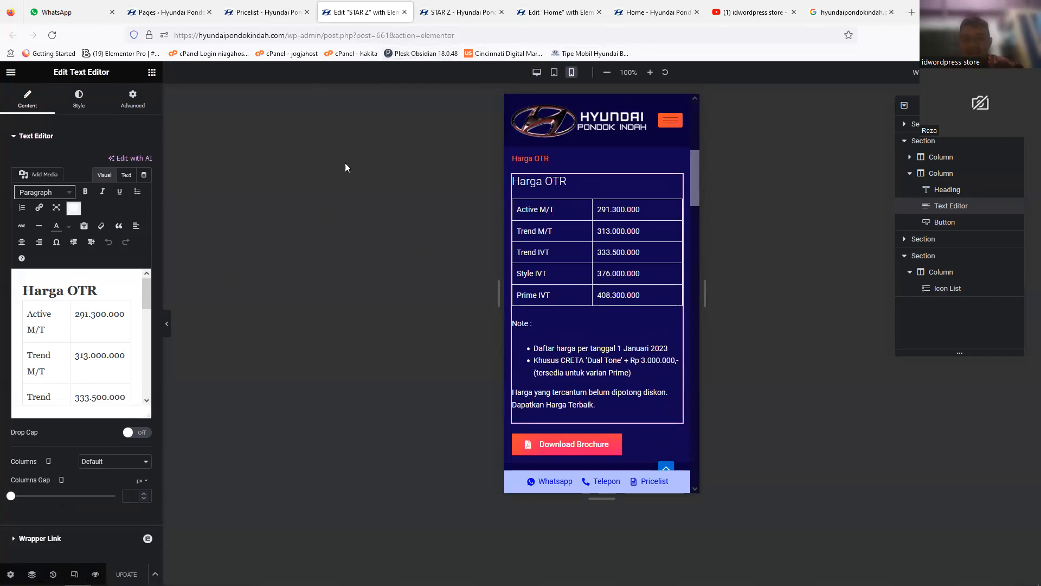
Step: In the mobile view, try Justify alignment on the "Spotlight in motion." text, then set it to Left
{"action": "left_click_drag", "start_coordinate": [690, 187], "coordinate": [695, 218]}
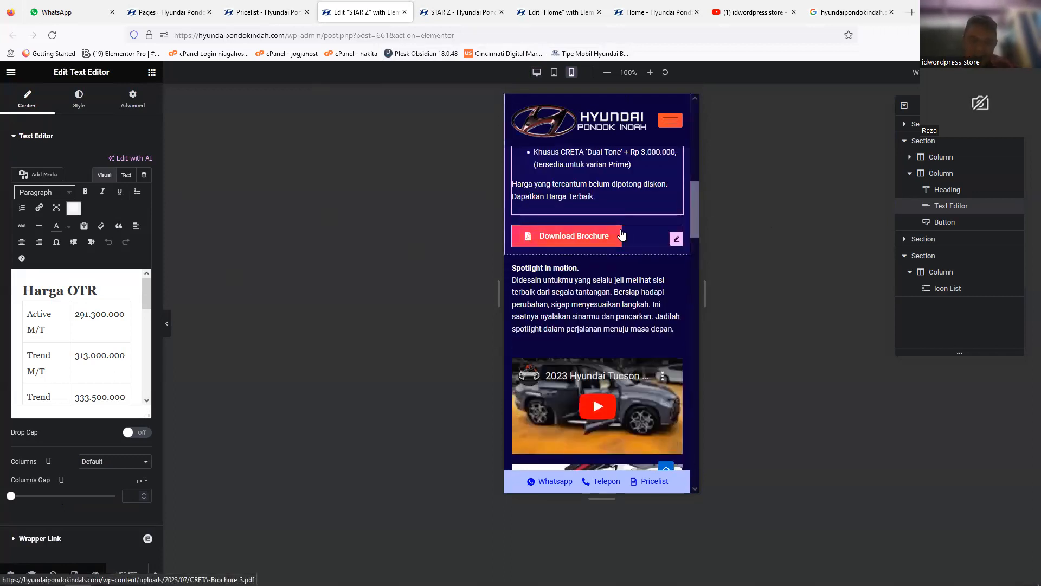
{"action": "left_click", "coordinate": [576, 282]}
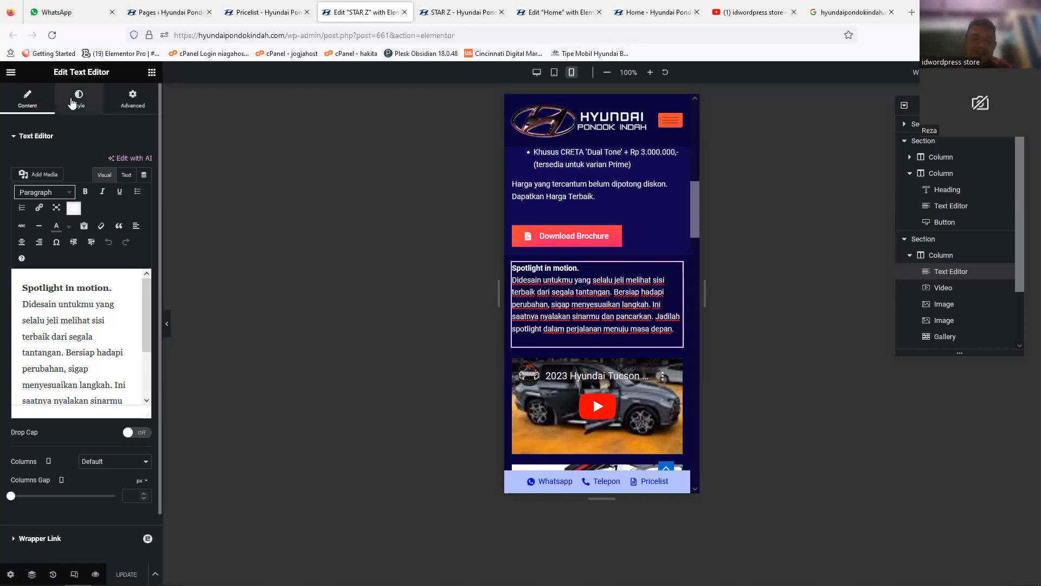
{"action": "left_click", "coordinate": [77, 103]}
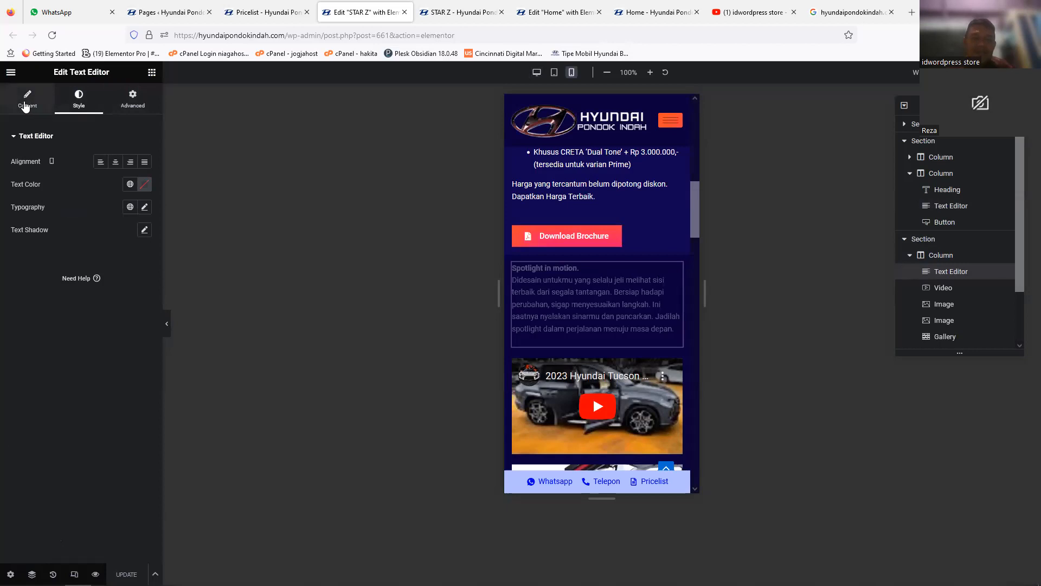
{"action": "left_click", "coordinate": [145, 163]}
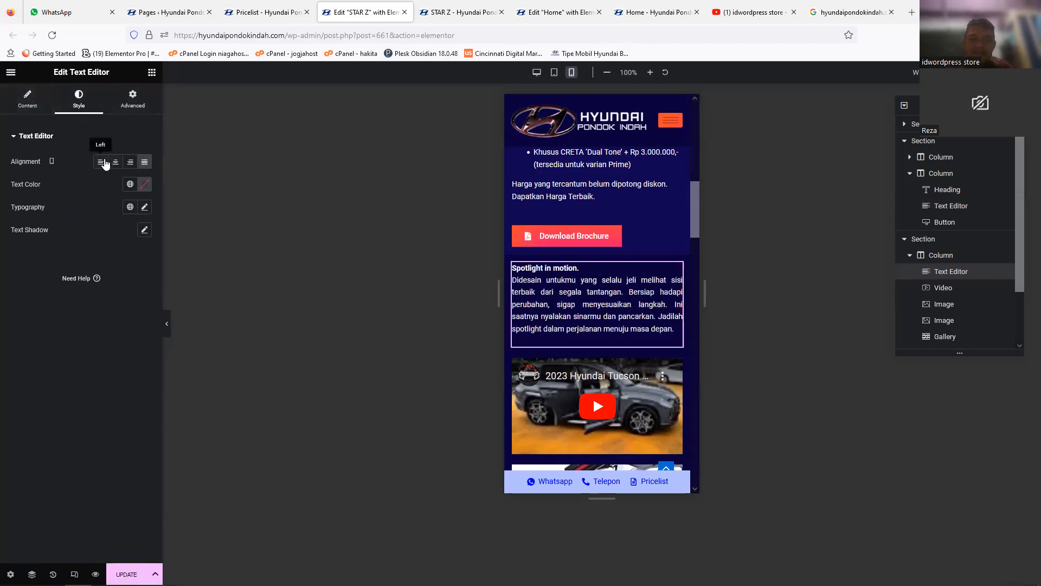
{"action": "left_click", "coordinate": [105, 162]}
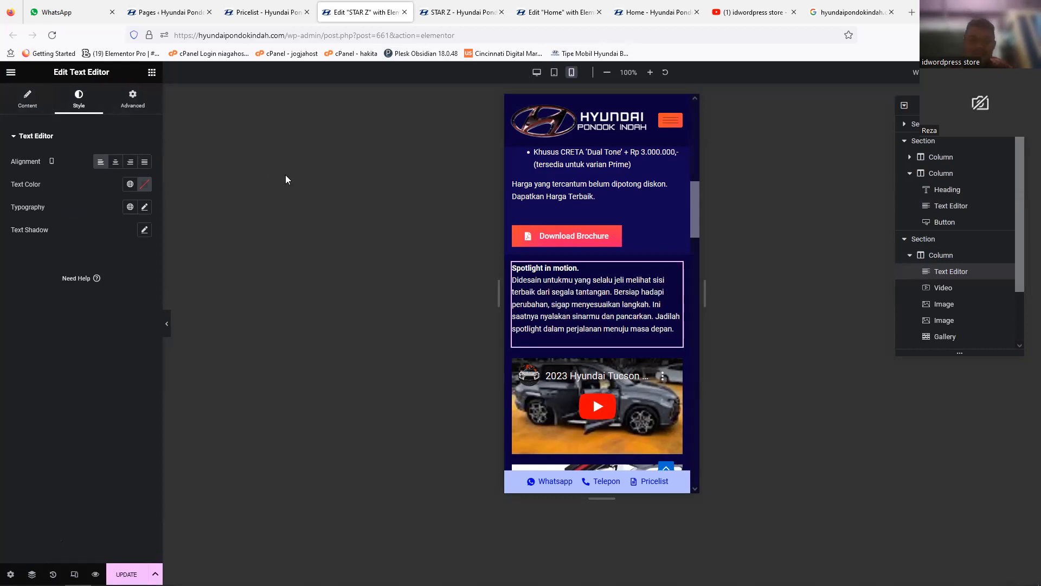
{"action": "left_click", "coordinate": [27, 98]}
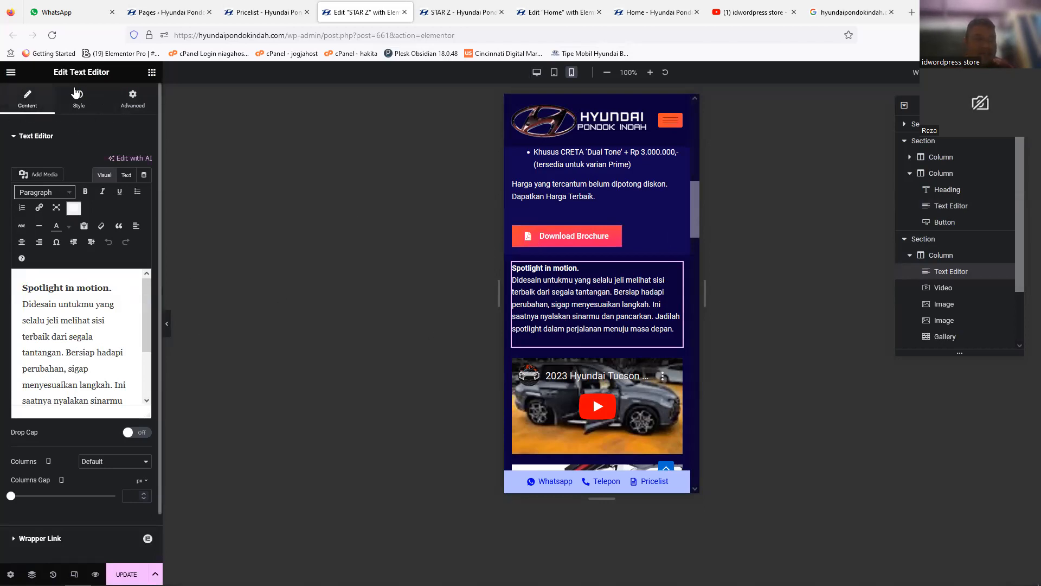
{"action": "left_click", "coordinate": [87, 107]}
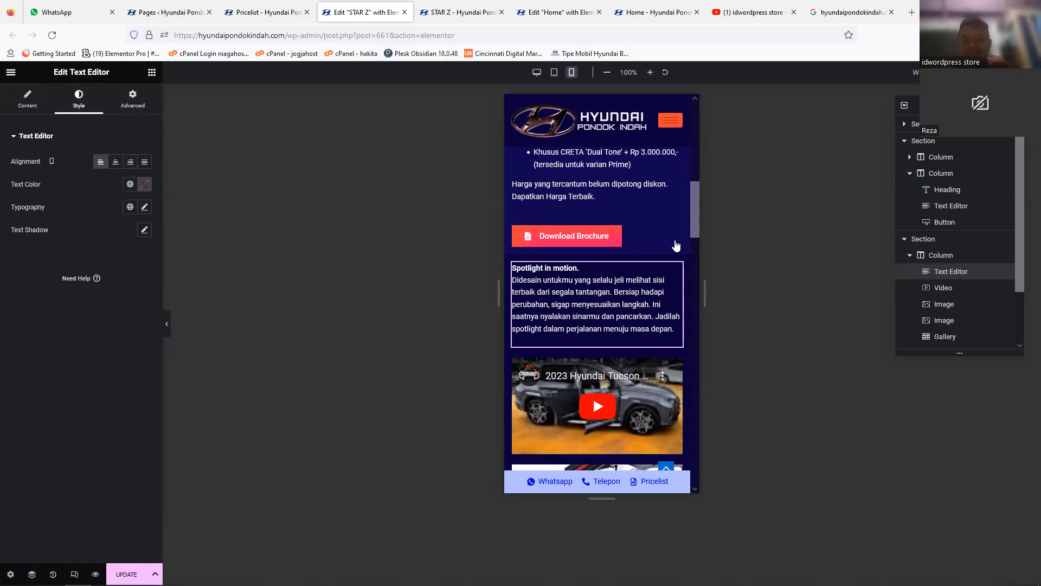
Step: Switch the STAR Z editor to the desktop view and examine the layout of the price table, gallery and Spotlight section
{"action": "left_click_drag", "start_coordinate": [699, 223], "coordinate": [699, 228]}
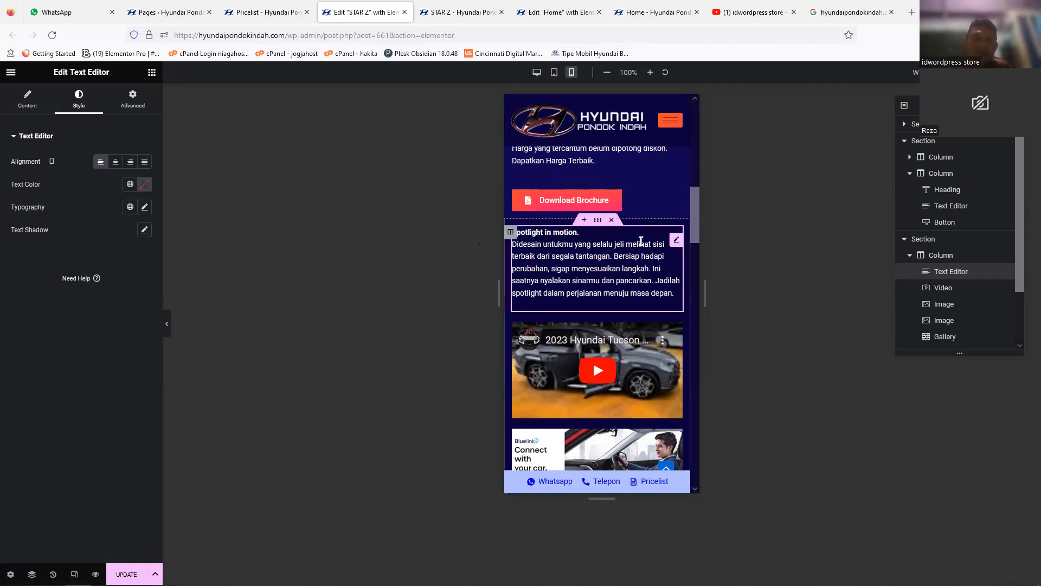
{"action": "left_click", "coordinate": [537, 72]}
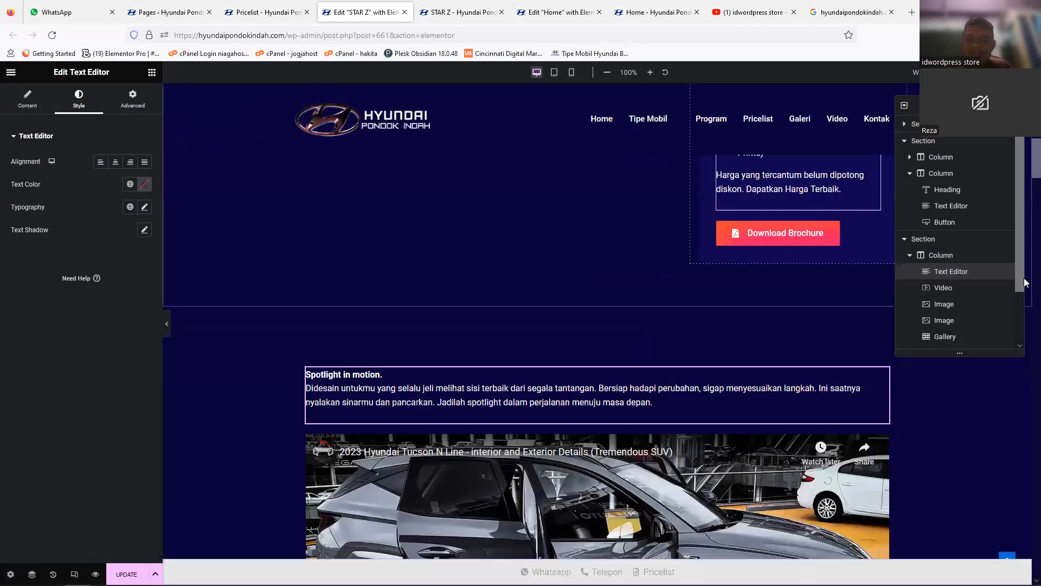
{"action": "scroll", "coordinate": [1024, 209], "scroll_direction": "up", "scroll_amount": 3}
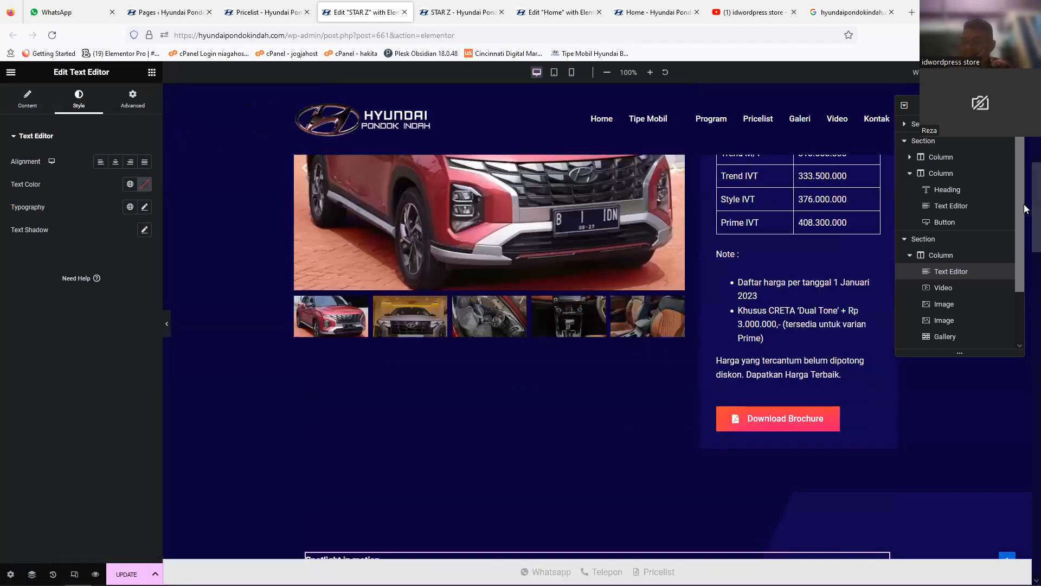
{"action": "scroll", "coordinate": [1025, 208], "scroll_direction": "up", "scroll_amount": 3}
{"action": "scroll", "coordinate": [1025, 183], "scroll_direction": "down", "scroll_amount": 1}
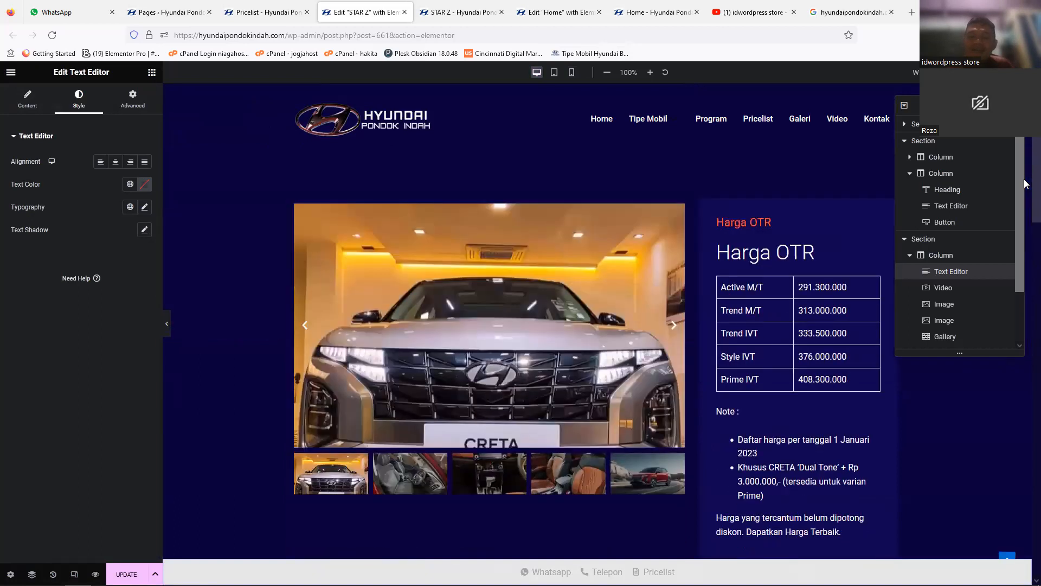
{"action": "scroll", "coordinate": [1023, 179], "scroll_direction": "down", "scroll_amount": 9}
{"action": "scroll", "coordinate": [1024, 274], "scroll_direction": "up", "scroll_amount": 1}
{"action": "scroll", "coordinate": [1025, 274], "scroll_direction": "up", "scroll_amount": 1}
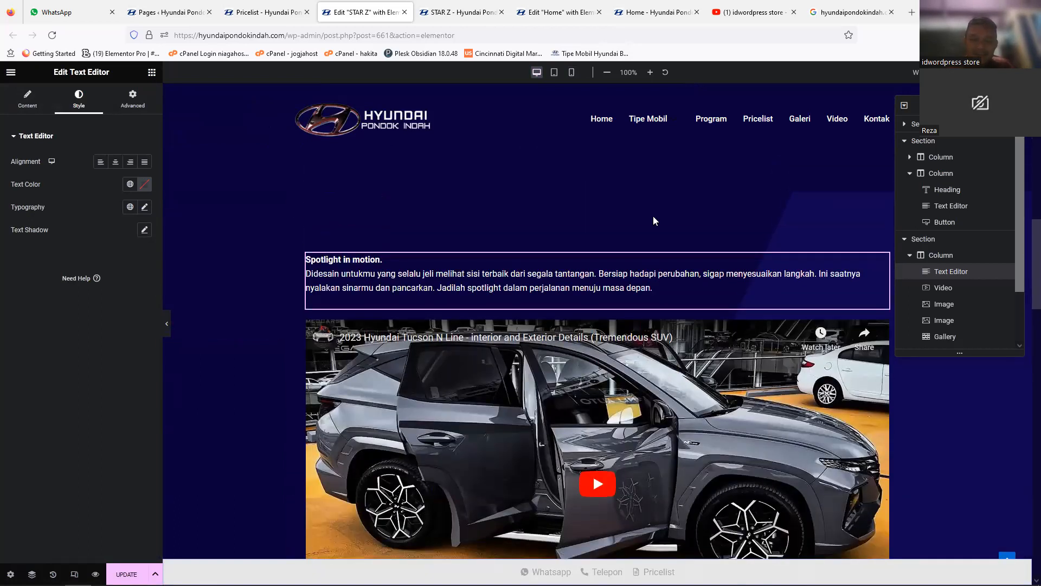
{"action": "scroll", "coordinate": [596, 201], "scroll_direction": "up", "scroll_amount": 1}
Step: Select the section holding the Spotlight text and compare its gradient background with the sections above it
{"action": "left_click", "coordinate": [597, 202]}
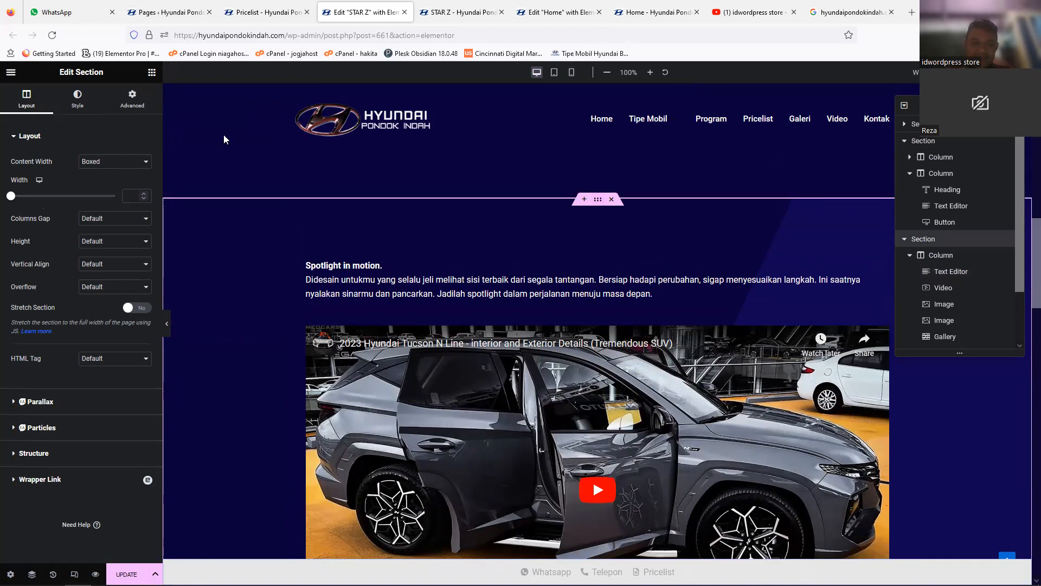
{"action": "left_click", "coordinate": [76, 106]}
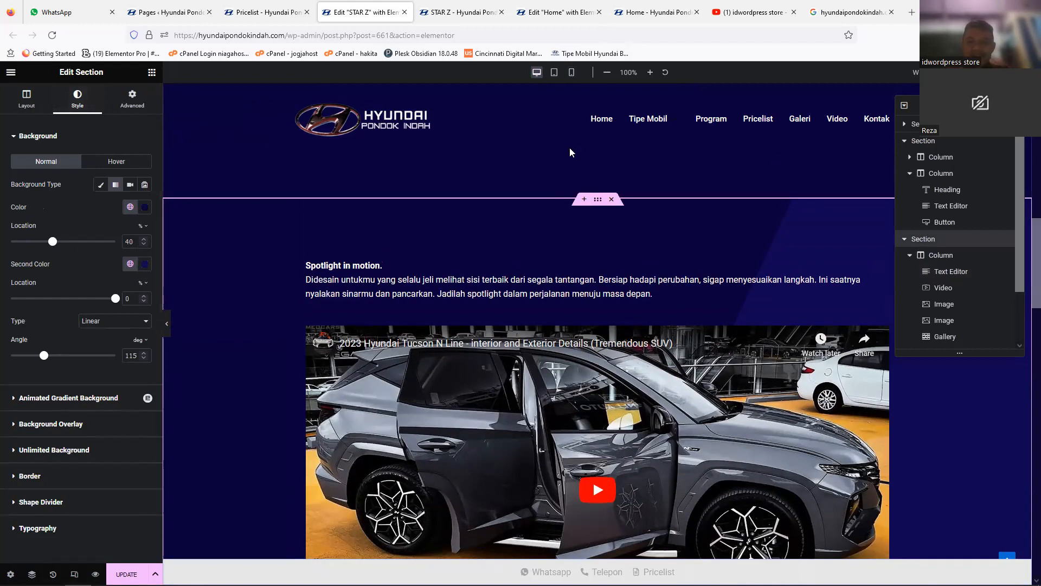
{"action": "left_click_drag", "start_coordinate": [1025, 221], "coordinate": [1025, 148]}
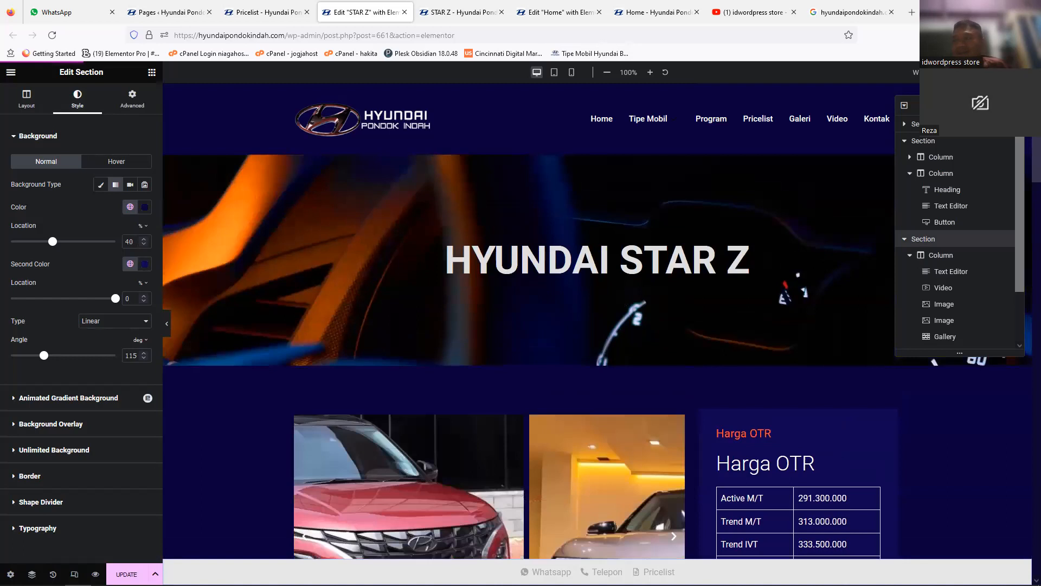
{"action": "mouse_move", "coordinate": [1024, 154]}
{"action": "left_mouse_down"}
{"action": "mouse_move", "coordinate": [1024, 164]}
{"action": "mouse_move", "coordinate": [1024, 134]}
{"action": "left_mouse_up"}
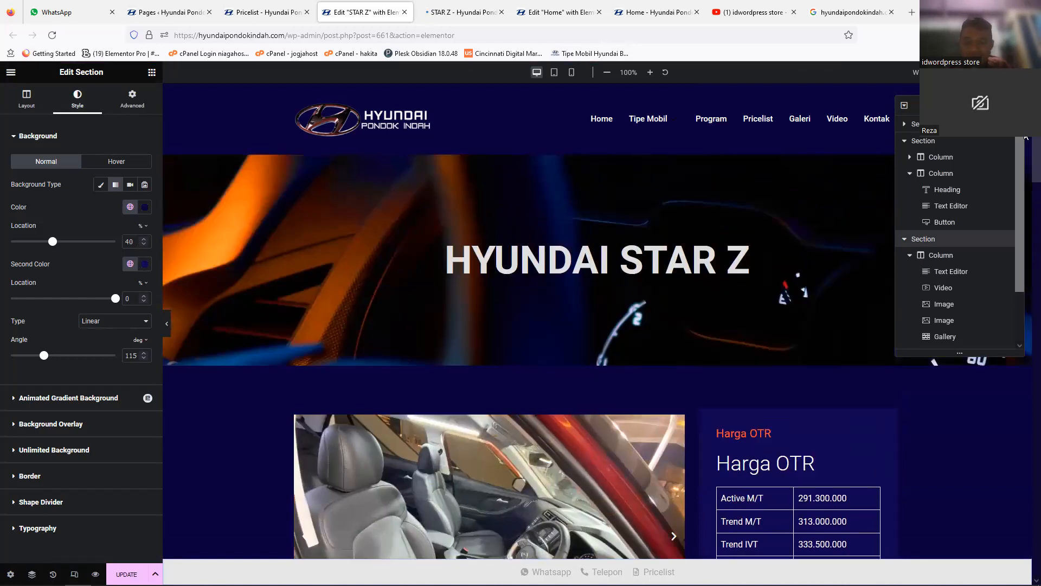
{"action": "left_click_drag", "start_coordinate": [1024, 169], "coordinate": [1026, 197]}
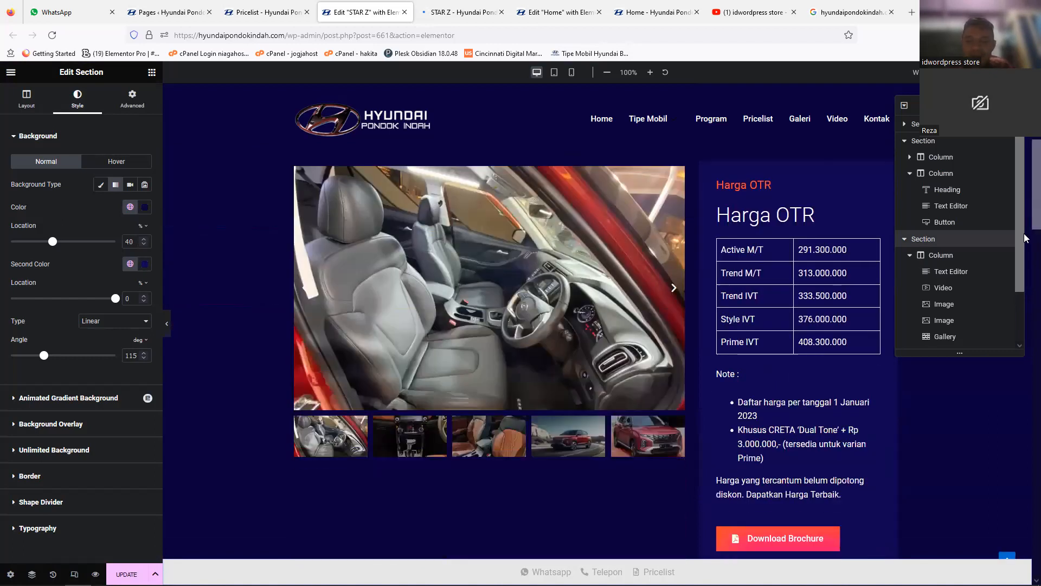
{"action": "scroll", "coordinate": [1025, 238], "scroll_direction": "down", "scroll_amount": 4}
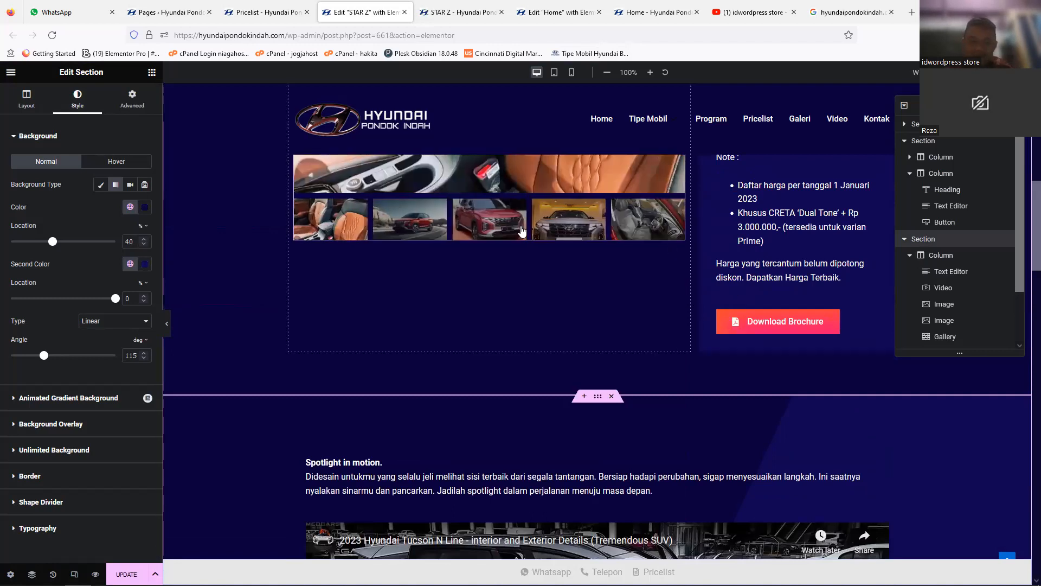
{"action": "left_click_drag", "start_coordinate": [1025, 252], "coordinate": [1025, 279]}
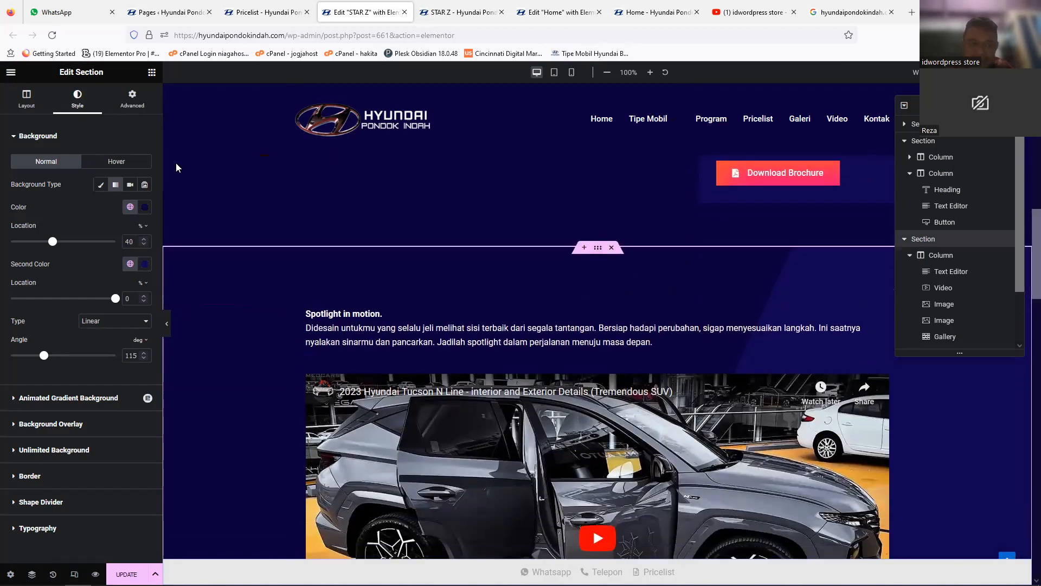
Step: Try #9082E9 as the first gradient color of the Spotlight section's background, then restore #08003C
{"action": "left_click", "coordinate": [26, 100]}
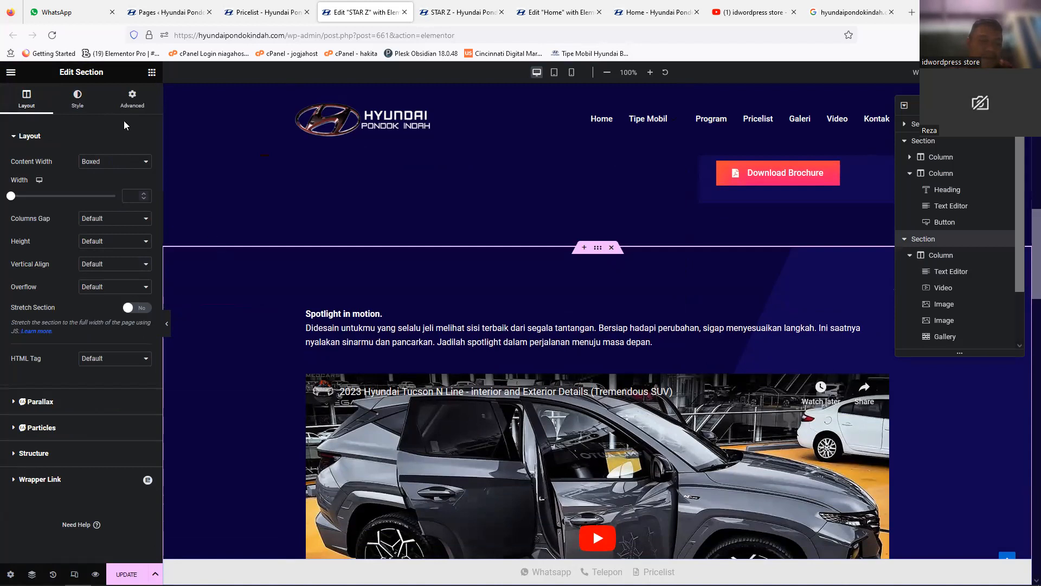
{"action": "left_click", "coordinate": [74, 111]}
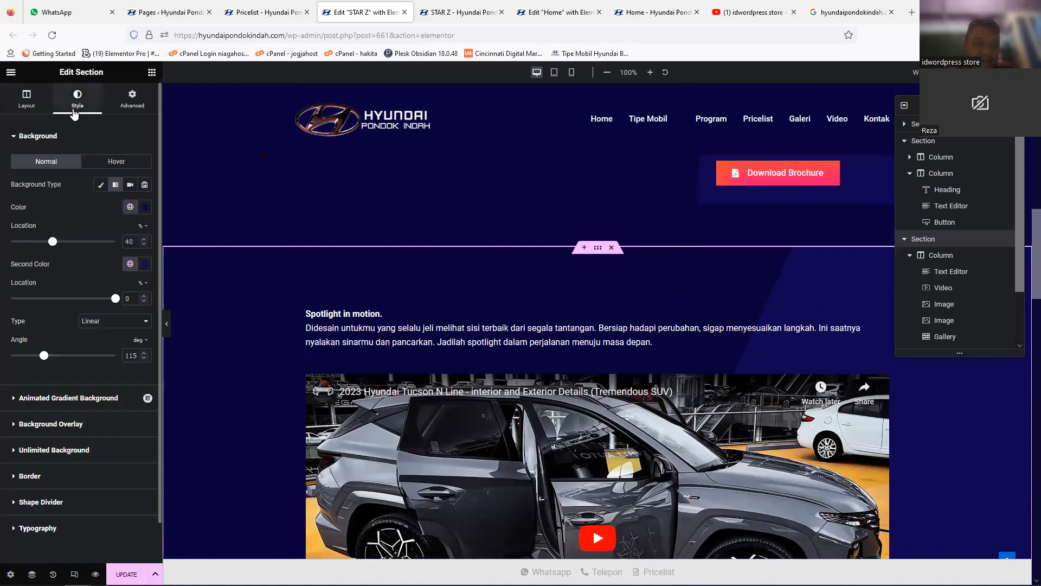
{"action": "left_click", "coordinate": [145, 208]}
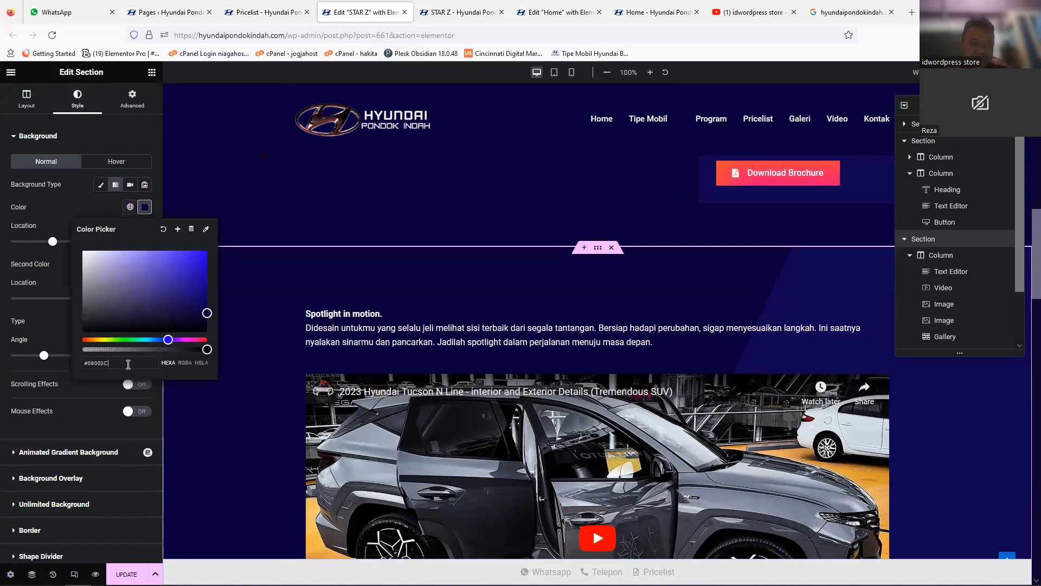
{"action": "key", "text": "ctrl+a"}
{"action": "key", "text": "ctrl+c"}
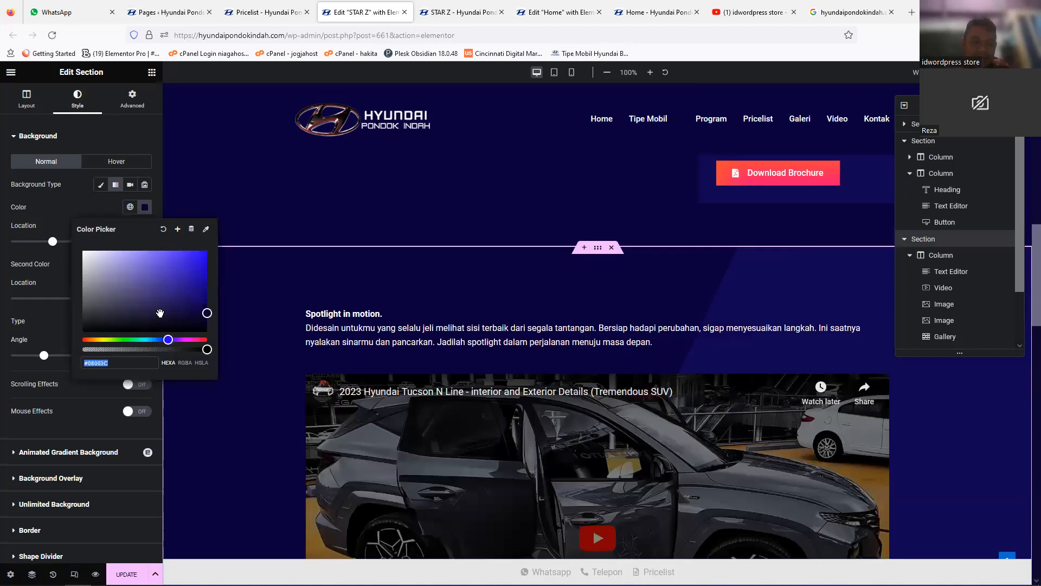
{"action": "left_click", "coordinate": [121, 340]}
{"action": "left_click_drag", "start_coordinate": [178, 307], "coordinate": [137, 258]}
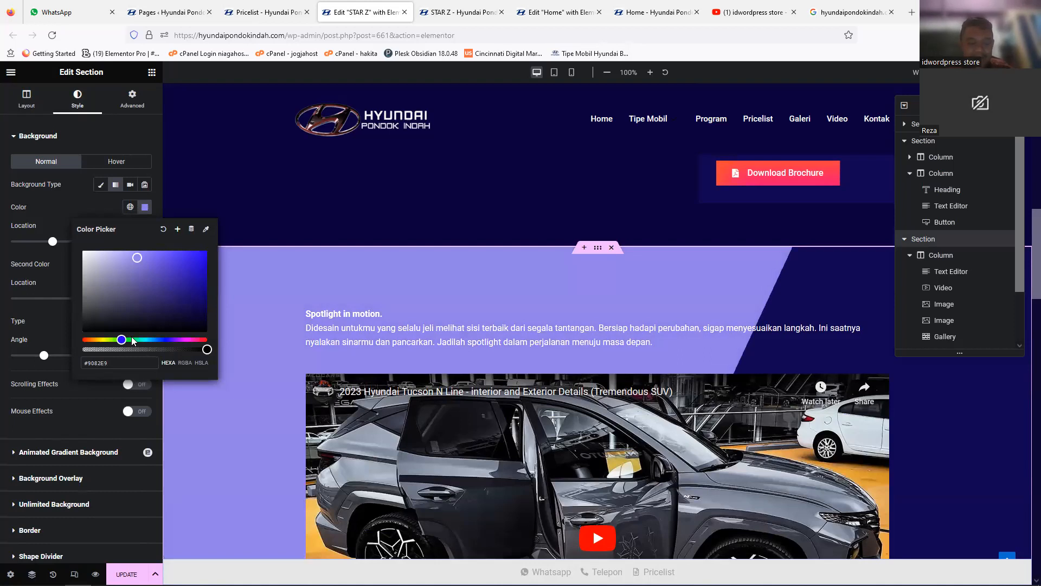
{"action": "left_click_drag", "start_coordinate": [108, 363], "coordinate": [83, 369]}
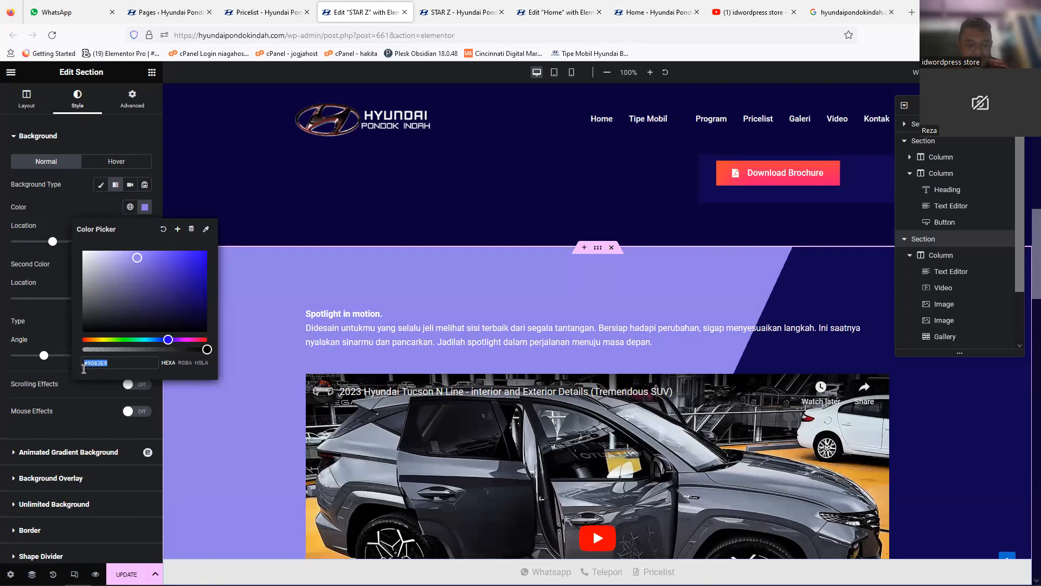
{"action": "key", "text": "ctrl+v"}
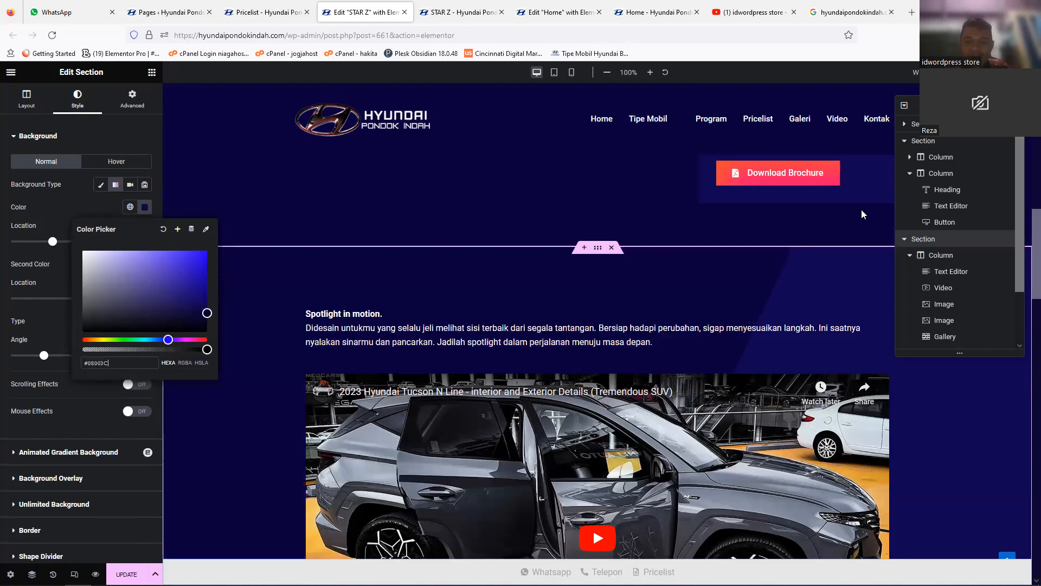
Step: Select the Harga OTR column and set its background to a brighter blue, #2B17B6
{"action": "left_click_drag", "start_coordinate": [1027, 321], "coordinate": [1027, 172]}
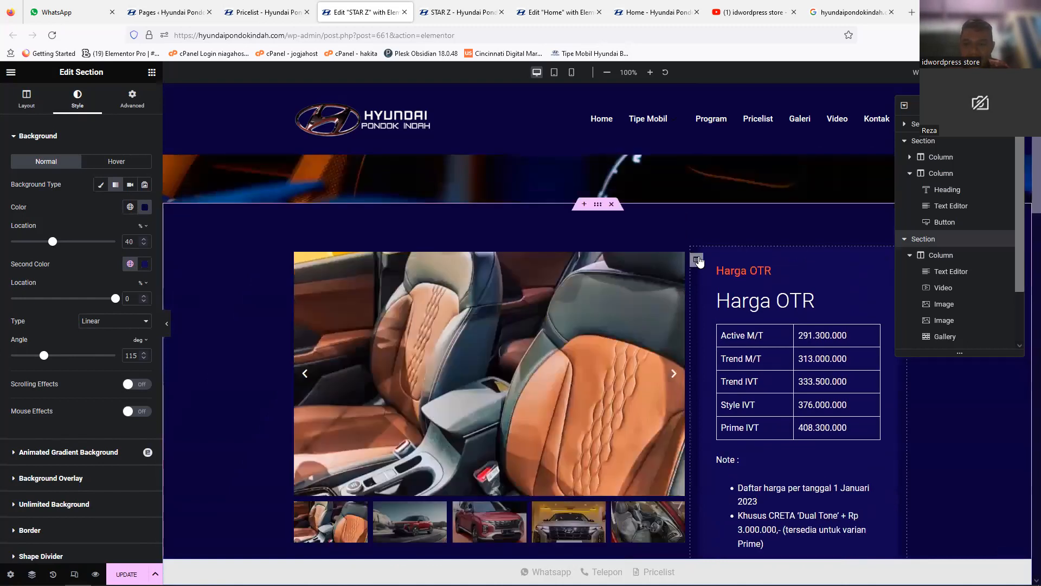
{"action": "left_click", "coordinate": [696, 259]}
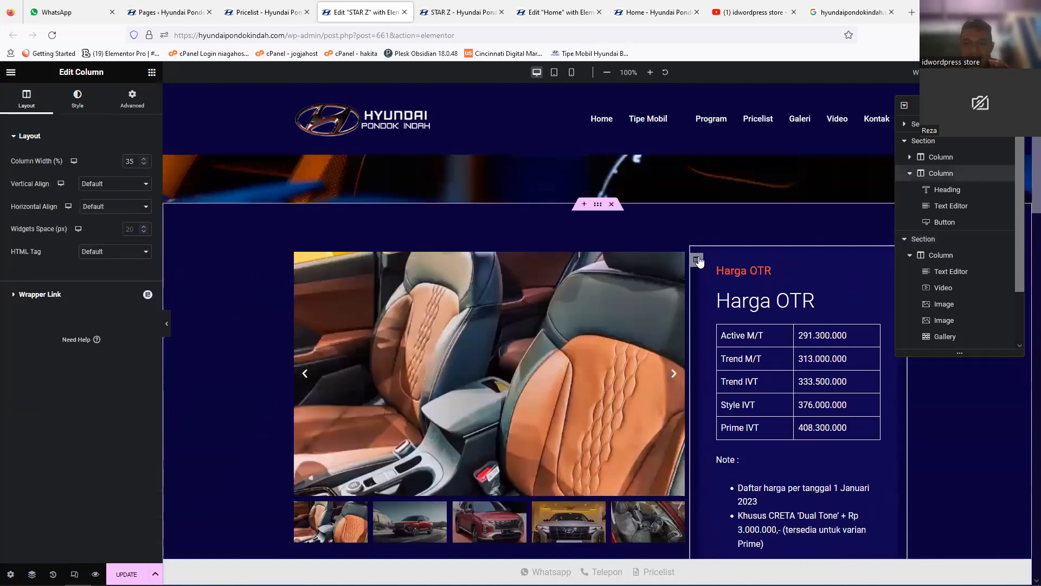
{"action": "left_click", "coordinate": [78, 97]}
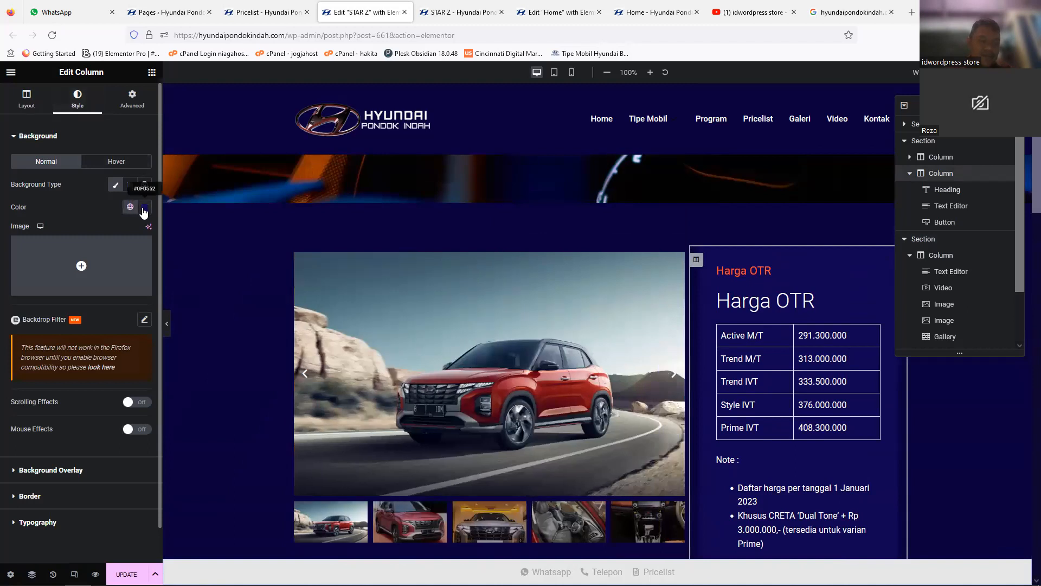
{"action": "left_click", "coordinate": [144, 208]}
{"action": "left_click_drag", "start_coordinate": [199, 307], "coordinate": [191, 274]}
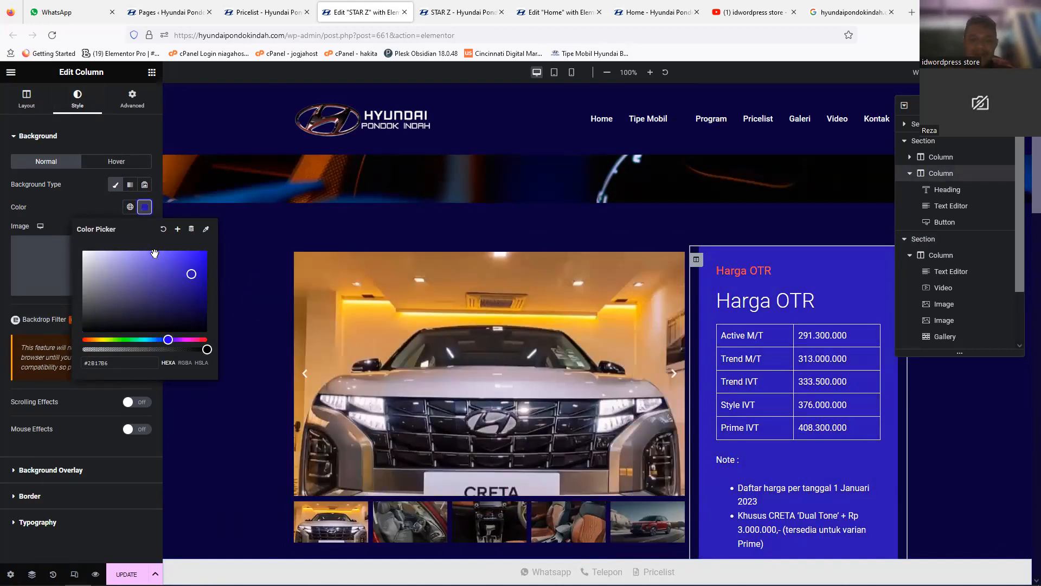
Step: Revert the column's color edit using the editing history and update the STAR Z page
{"action": "left_click", "coordinate": [53, 574]}
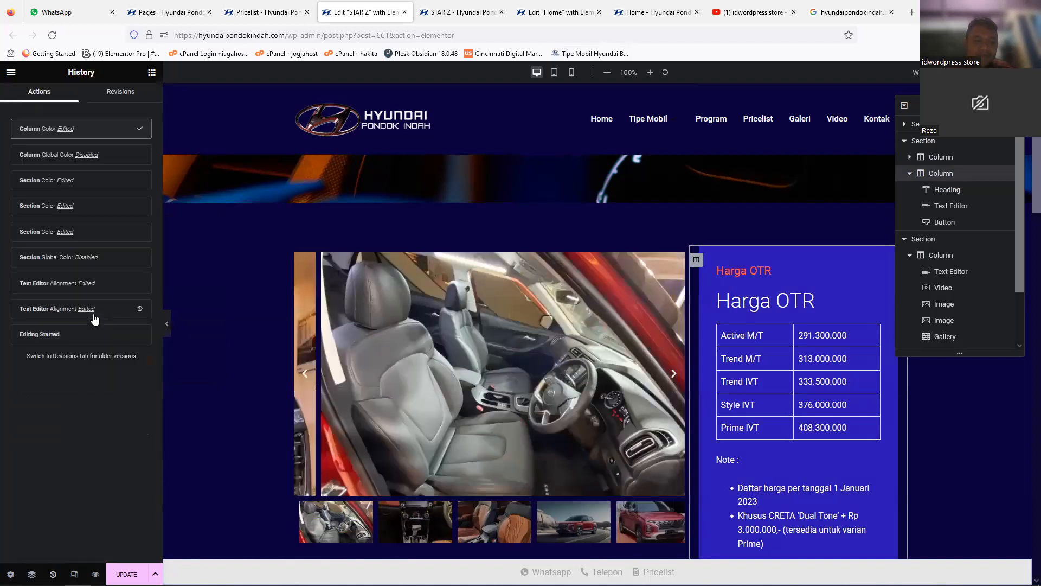
{"action": "left_click", "coordinate": [146, 159]}
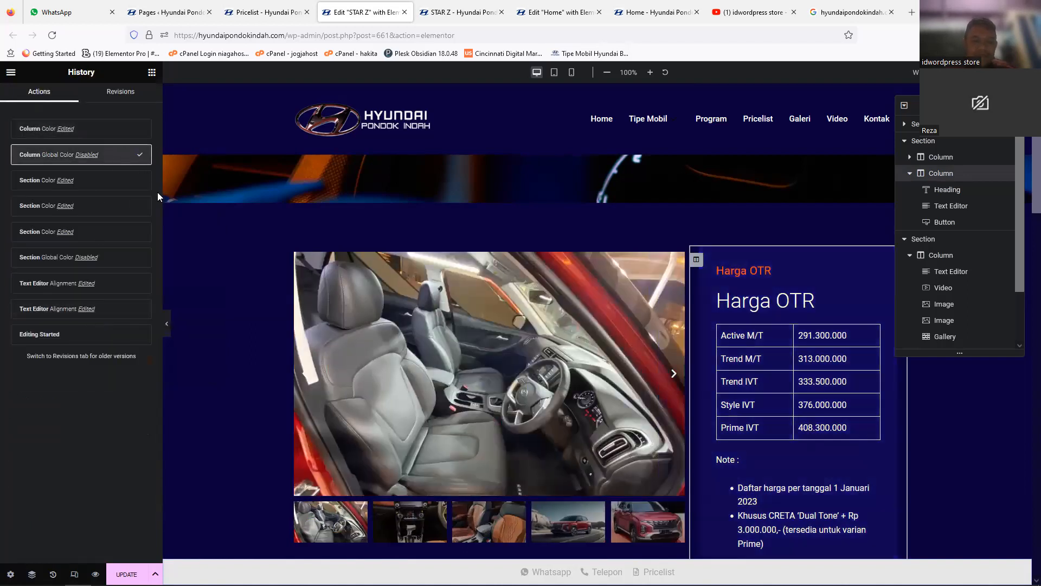
{"action": "left_click", "coordinate": [127, 574]}
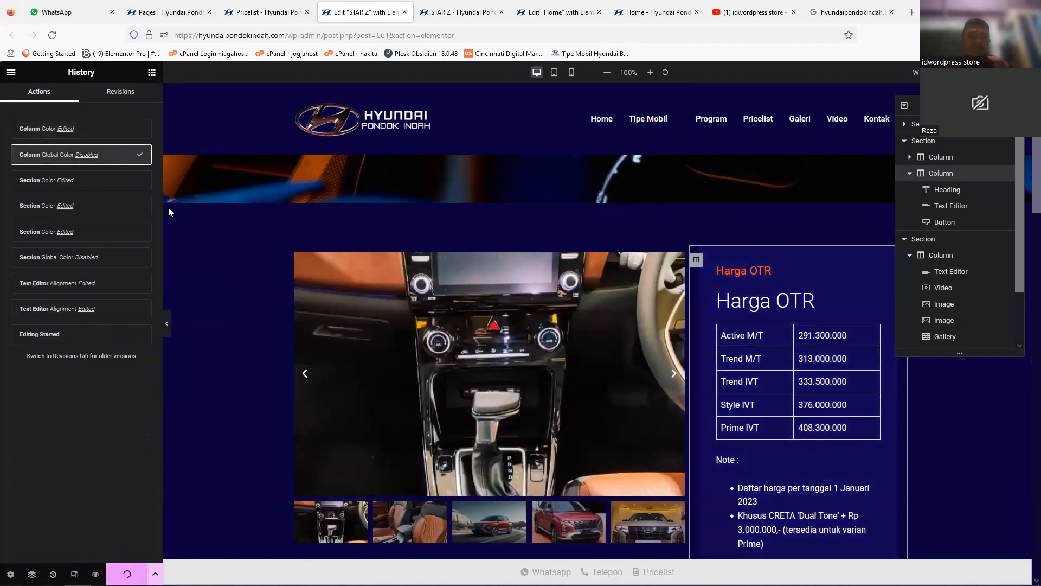
Step: Delete the section holding the HYUNDAI STAR Z card from the Home page and update the page
{"action": "left_click", "coordinate": [260, 19]}
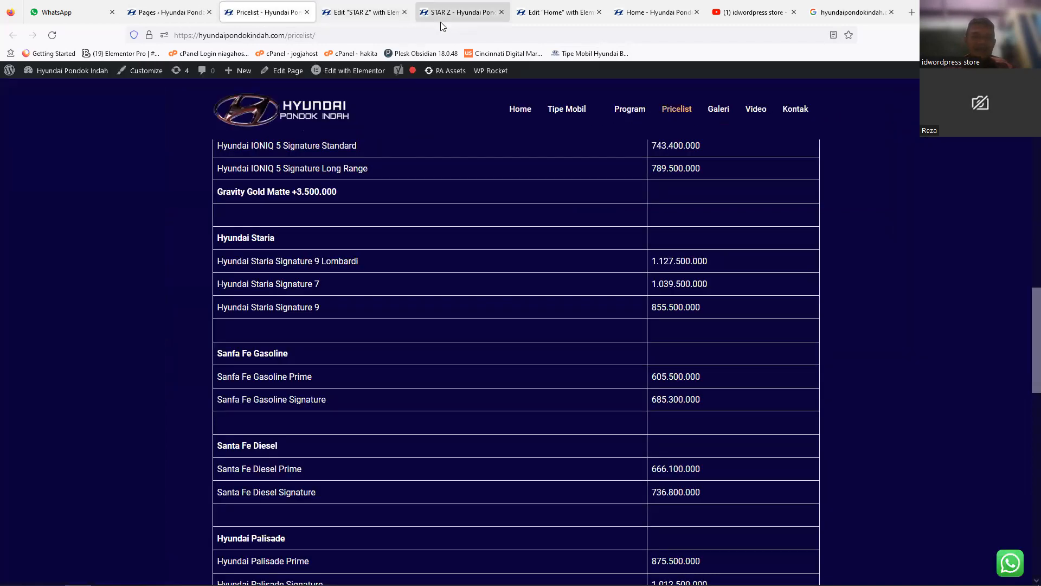
{"action": "left_click", "coordinate": [557, 16]}
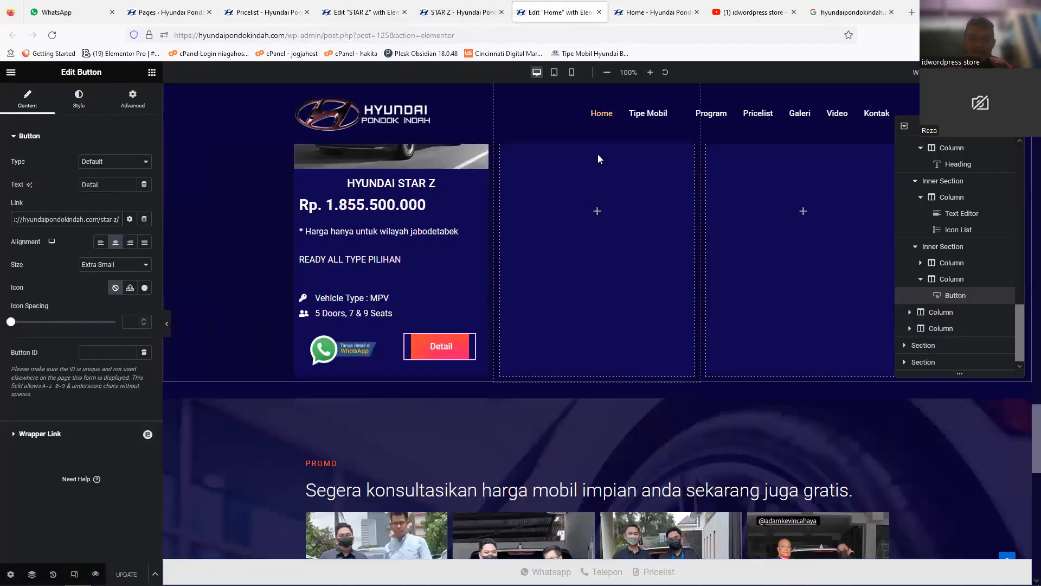
{"action": "scroll", "coordinate": [1025, 413], "scroll_direction": "up", "scroll_amount": 5}
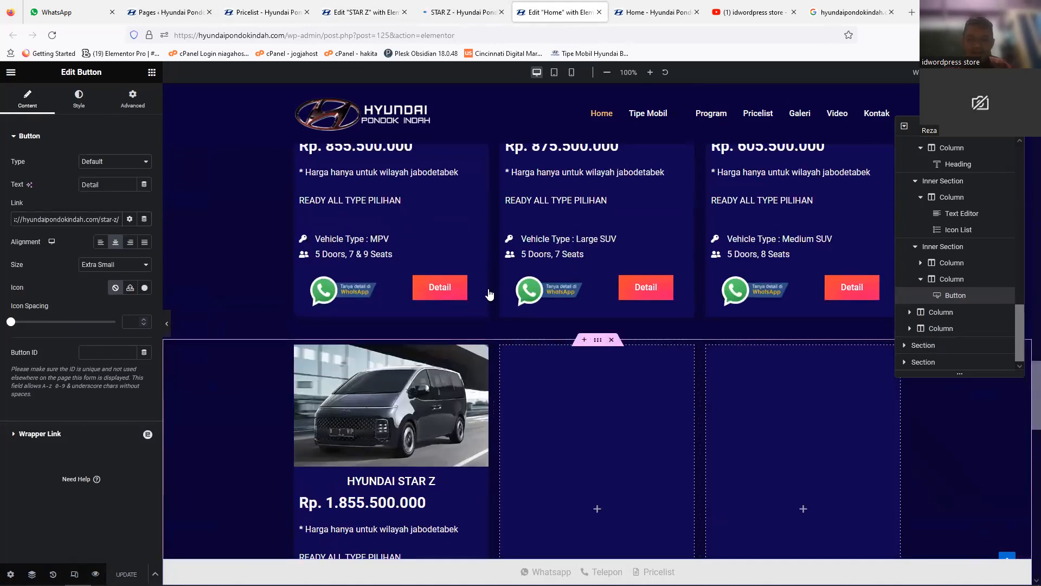
{"action": "left_click", "coordinate": [611, 339]}
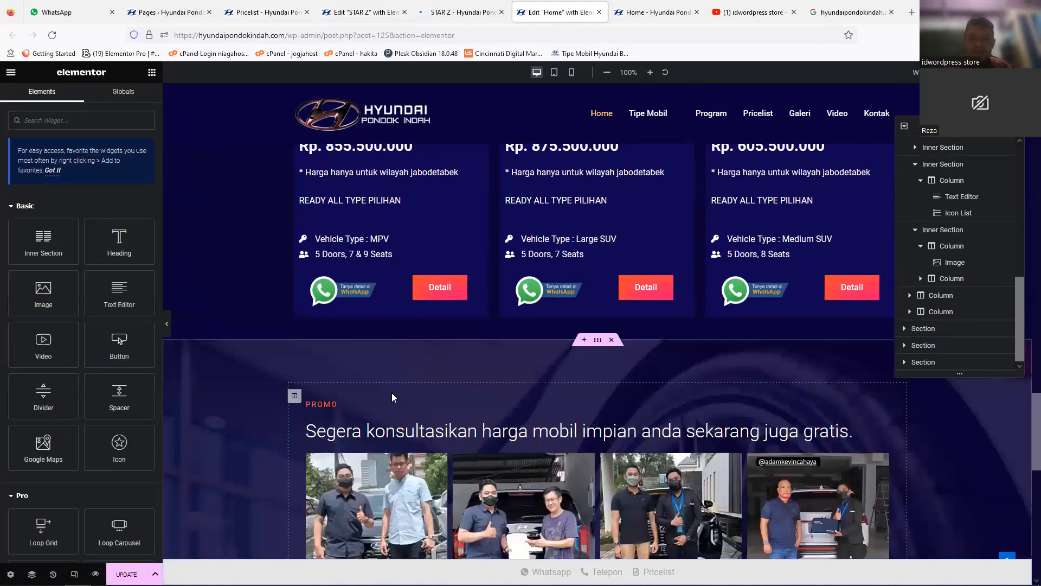
Step: Move the STAR Z page to the trash in the site's list of pages
{"action": "left_click", "coordinate": [149, 19]}
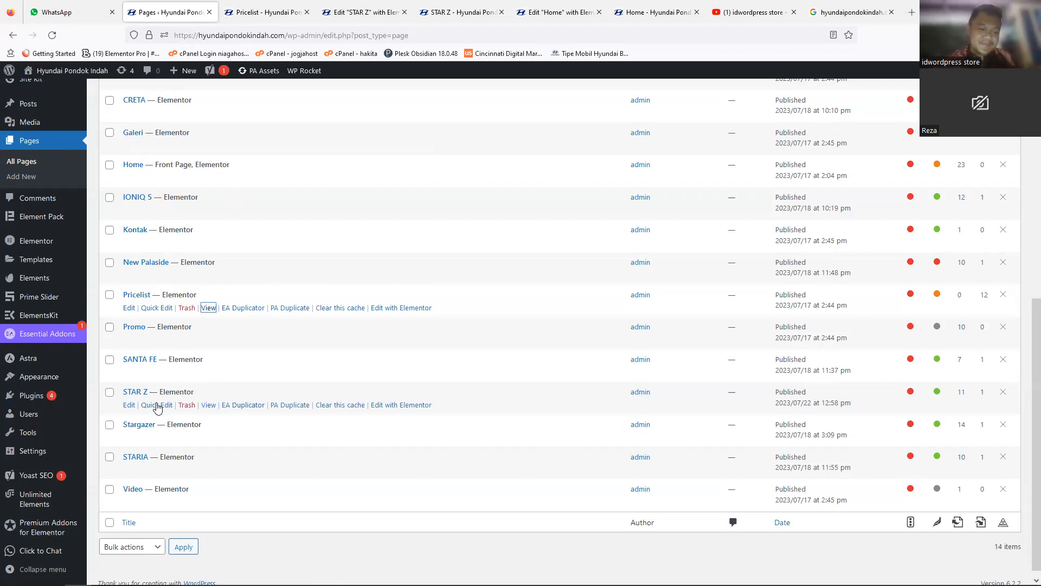
{"action": "left_click", "coordinate": [187, 405]}
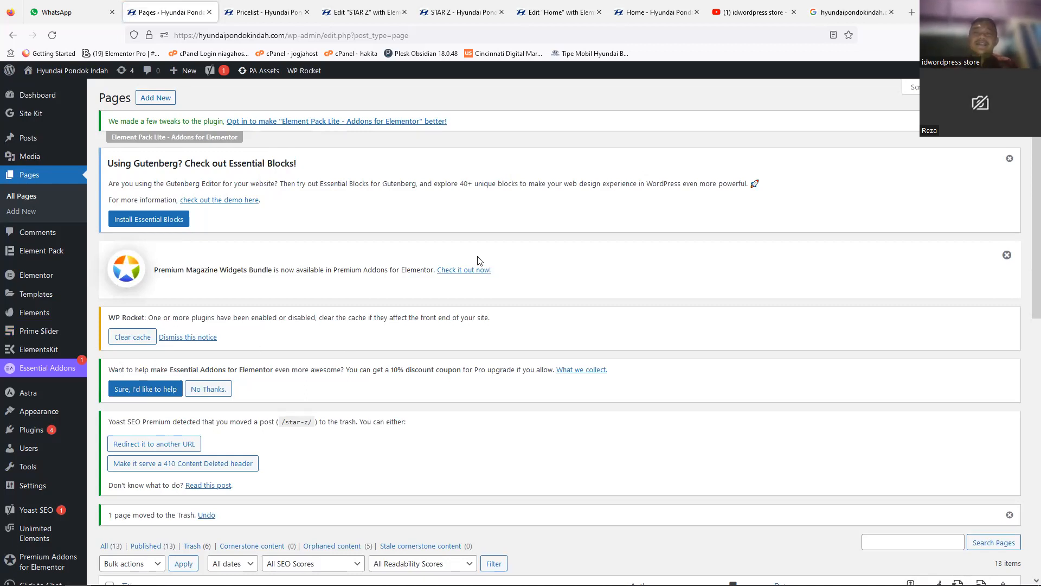
Step: Search Google for hyundaipondokindah without the .com ending and examine the locations and website results
{"action": "left_click", "coordinate": [863, 7]}
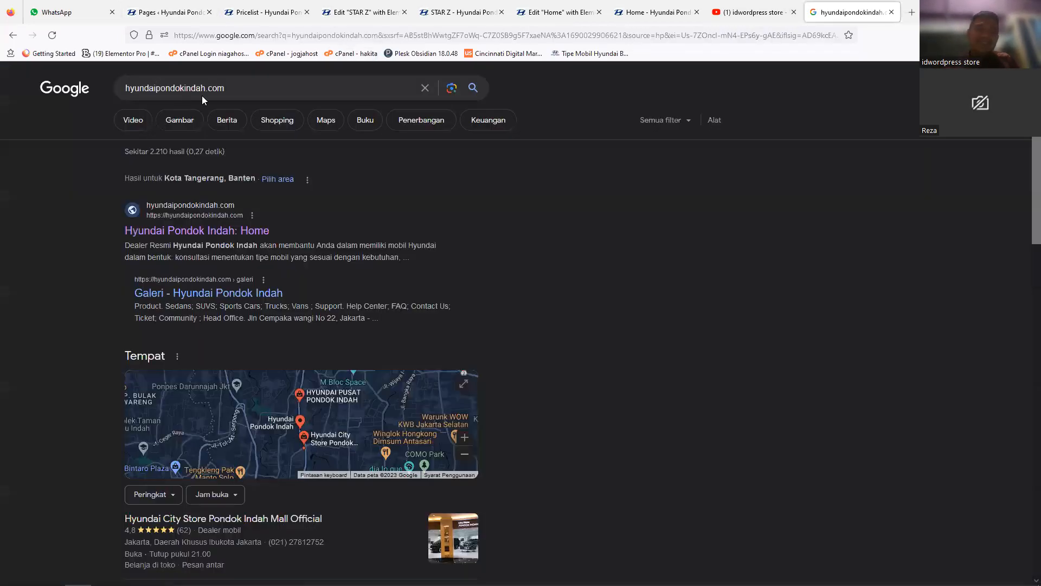
{"action": "left_click_drag", "start_coordinate": [205, 88], "coordinate": [288, 85]}
{"action": "key", "text": "BackSpace"}
{"action": "key", "text": "Return"}
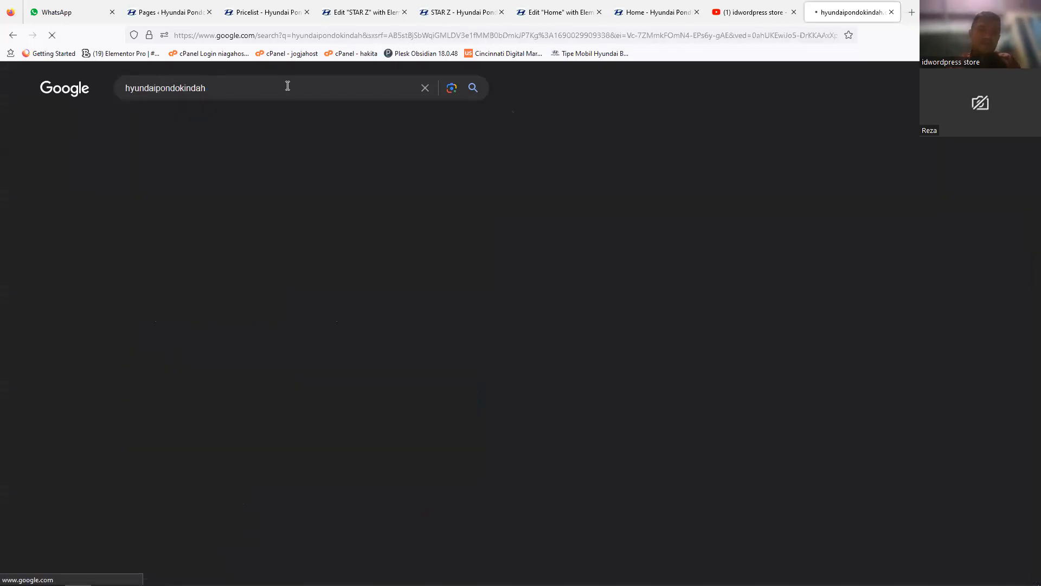
{"action": "scroll", "coordinate": [259, 226], "scroll_direction": "down", "scroll_amount": 6}
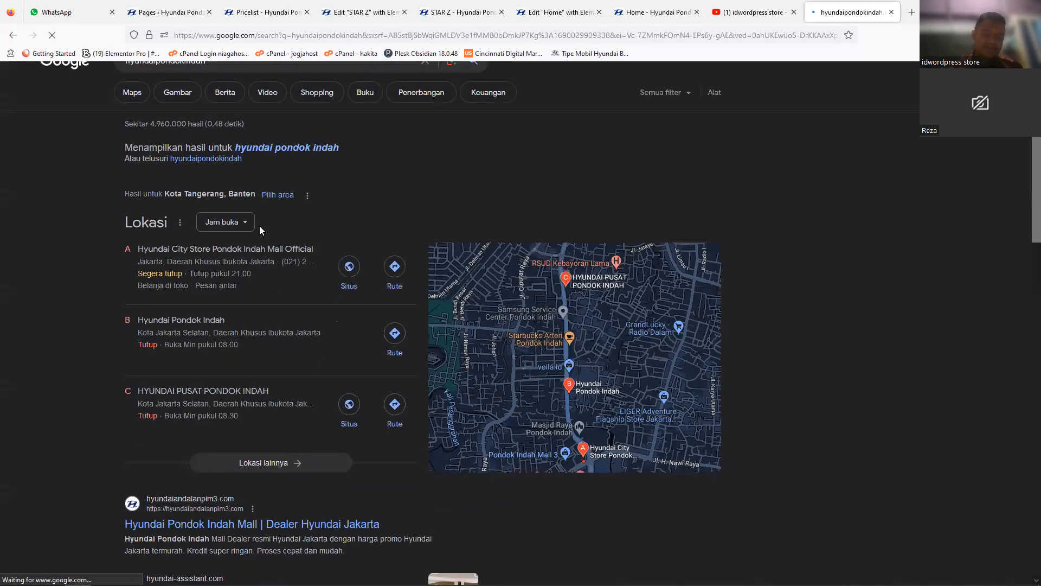
{"action": "scroll", "coordinate": [259, 229], "scroll_direction": "down", "scroll_amount": 2}
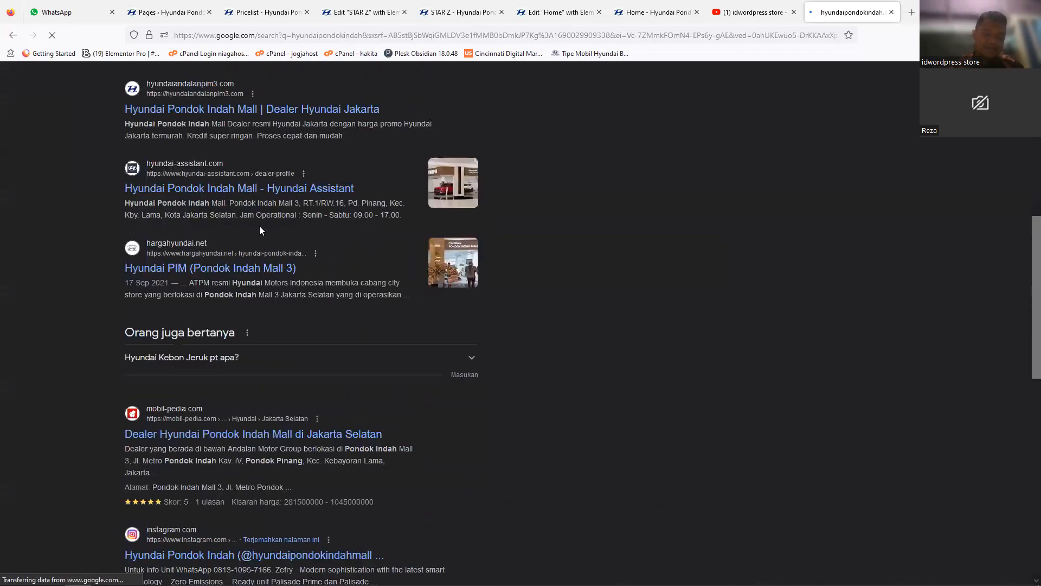
{"action": "scroll", "coordinate": [259, 226], "scroll_direction": "up", "scroll_amount": 5}
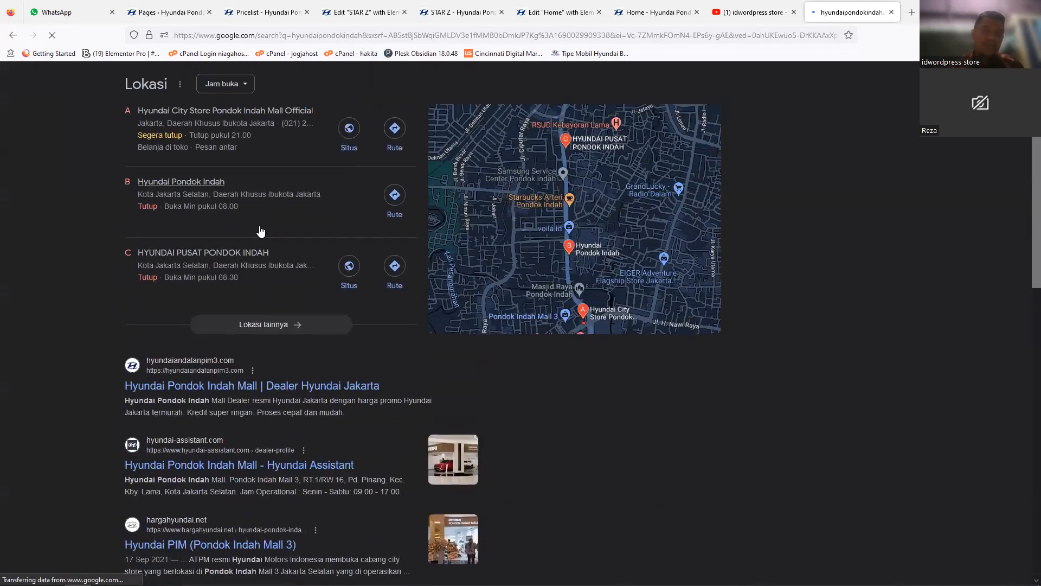
{"action": "scroll", "coordinate": [260, 231], "scroll_direction": "up", "scroll_amount": 3}
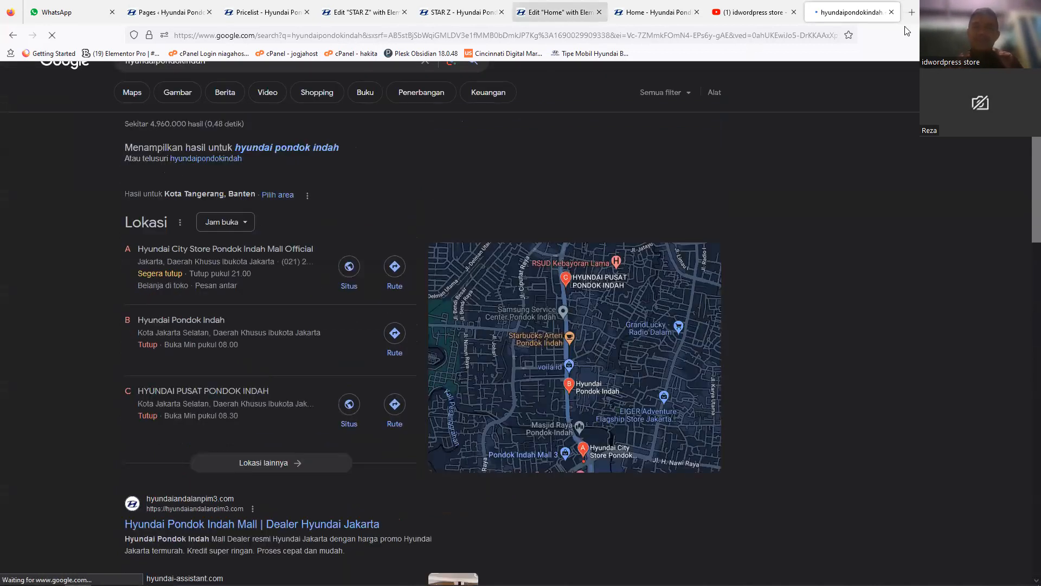
Step: Open google.com in a new browser tab
{"action": "key", "text": "ctrl+t"}
{"action": "type", "text": "go"}
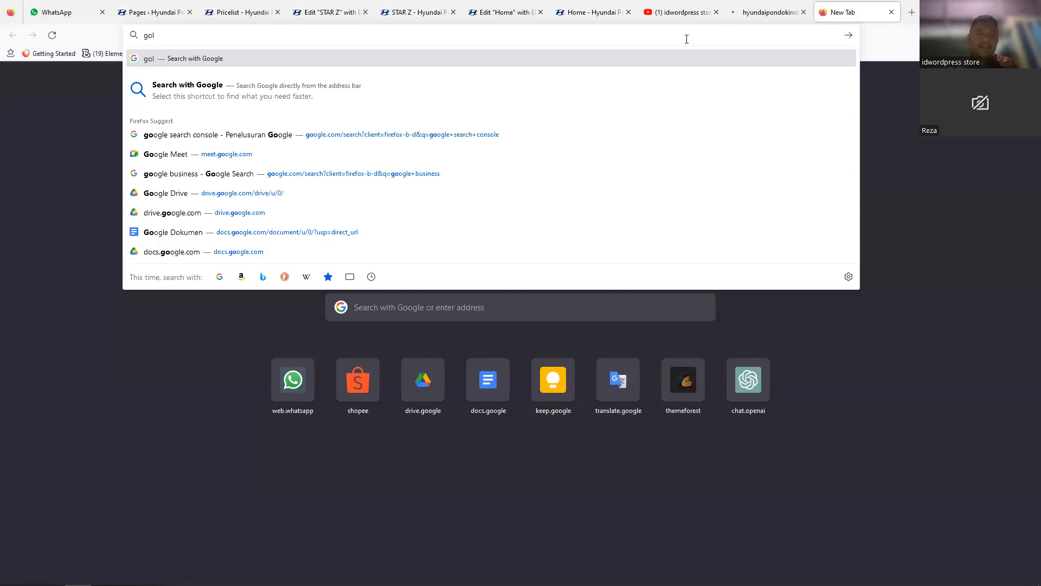
{"action": "type", "text": "ogle"}
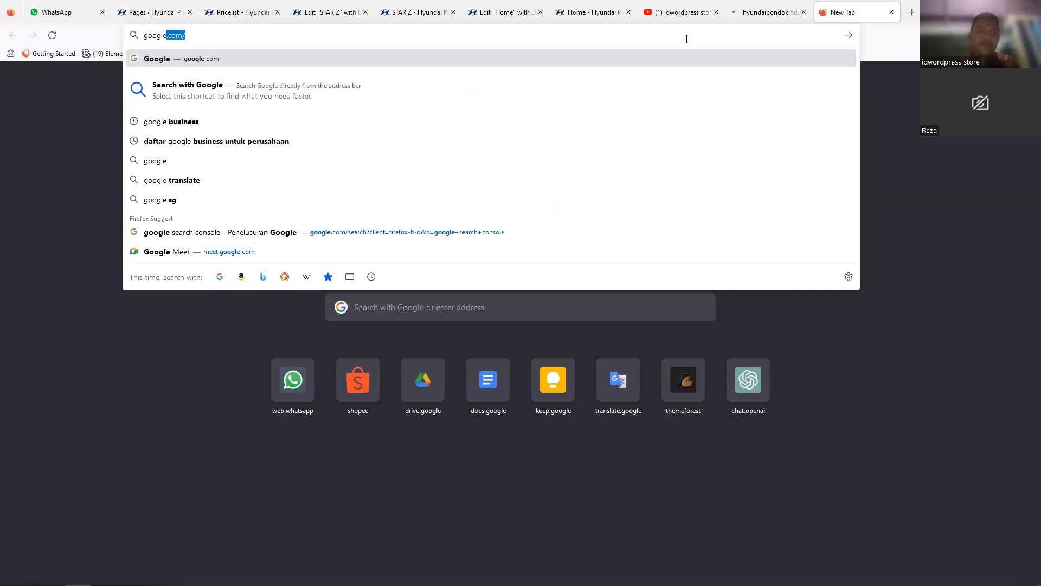
{"action": "key", "text": "Return"}
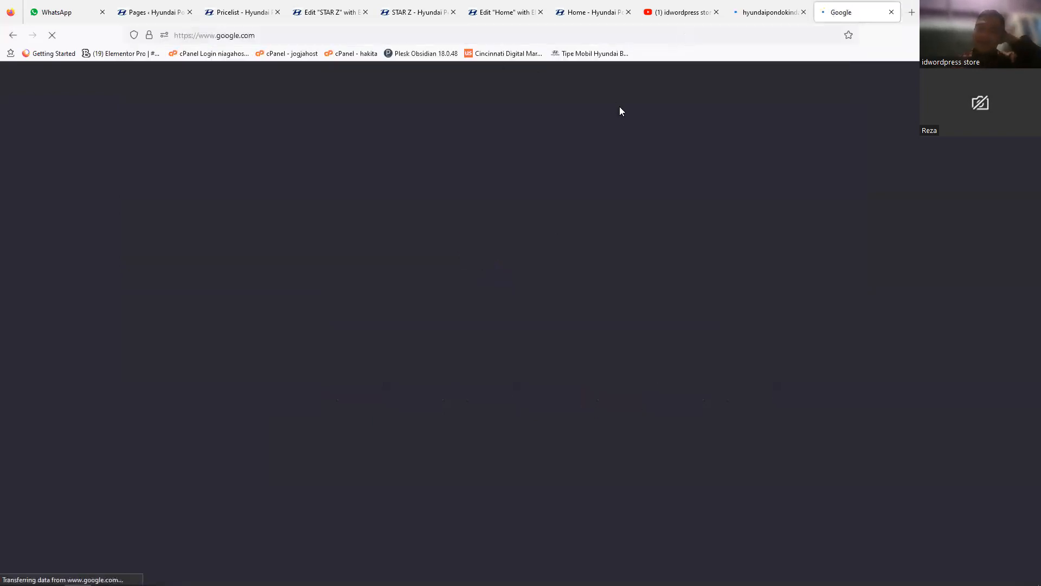